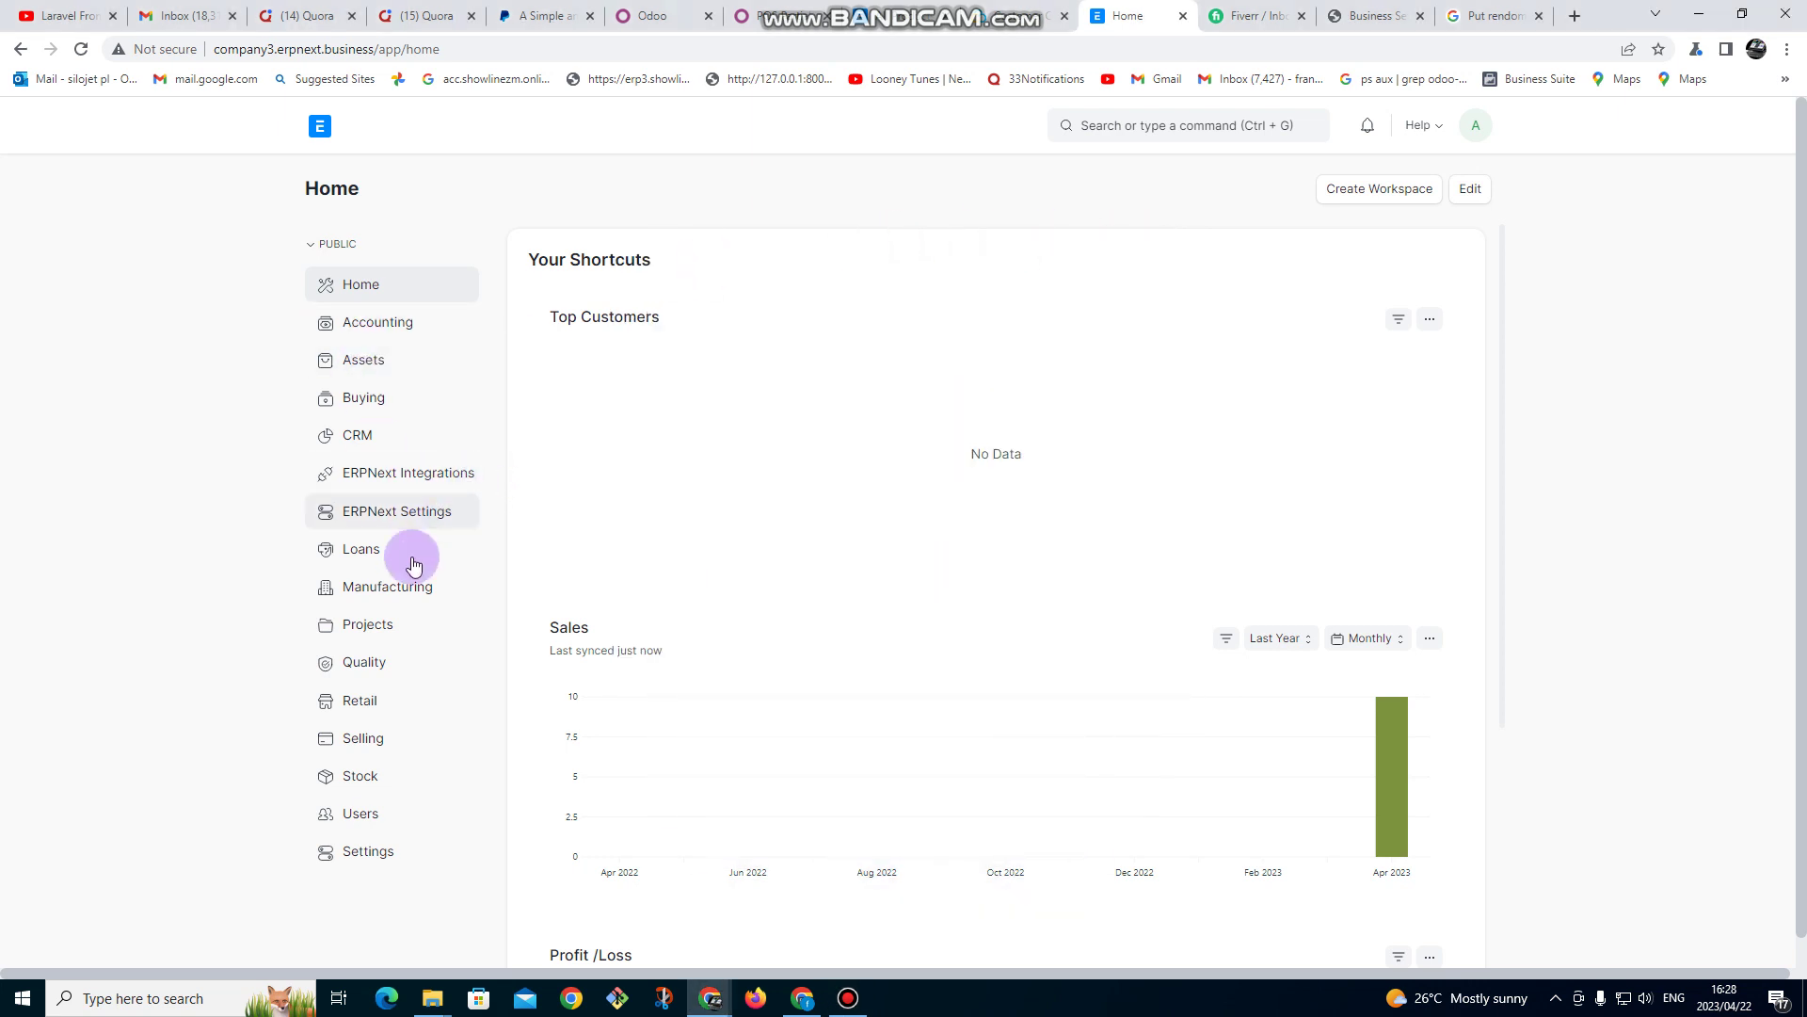
- Browse the list of 9 bills of materials from Manufacturing, then return to the workspace
click(408, 586)
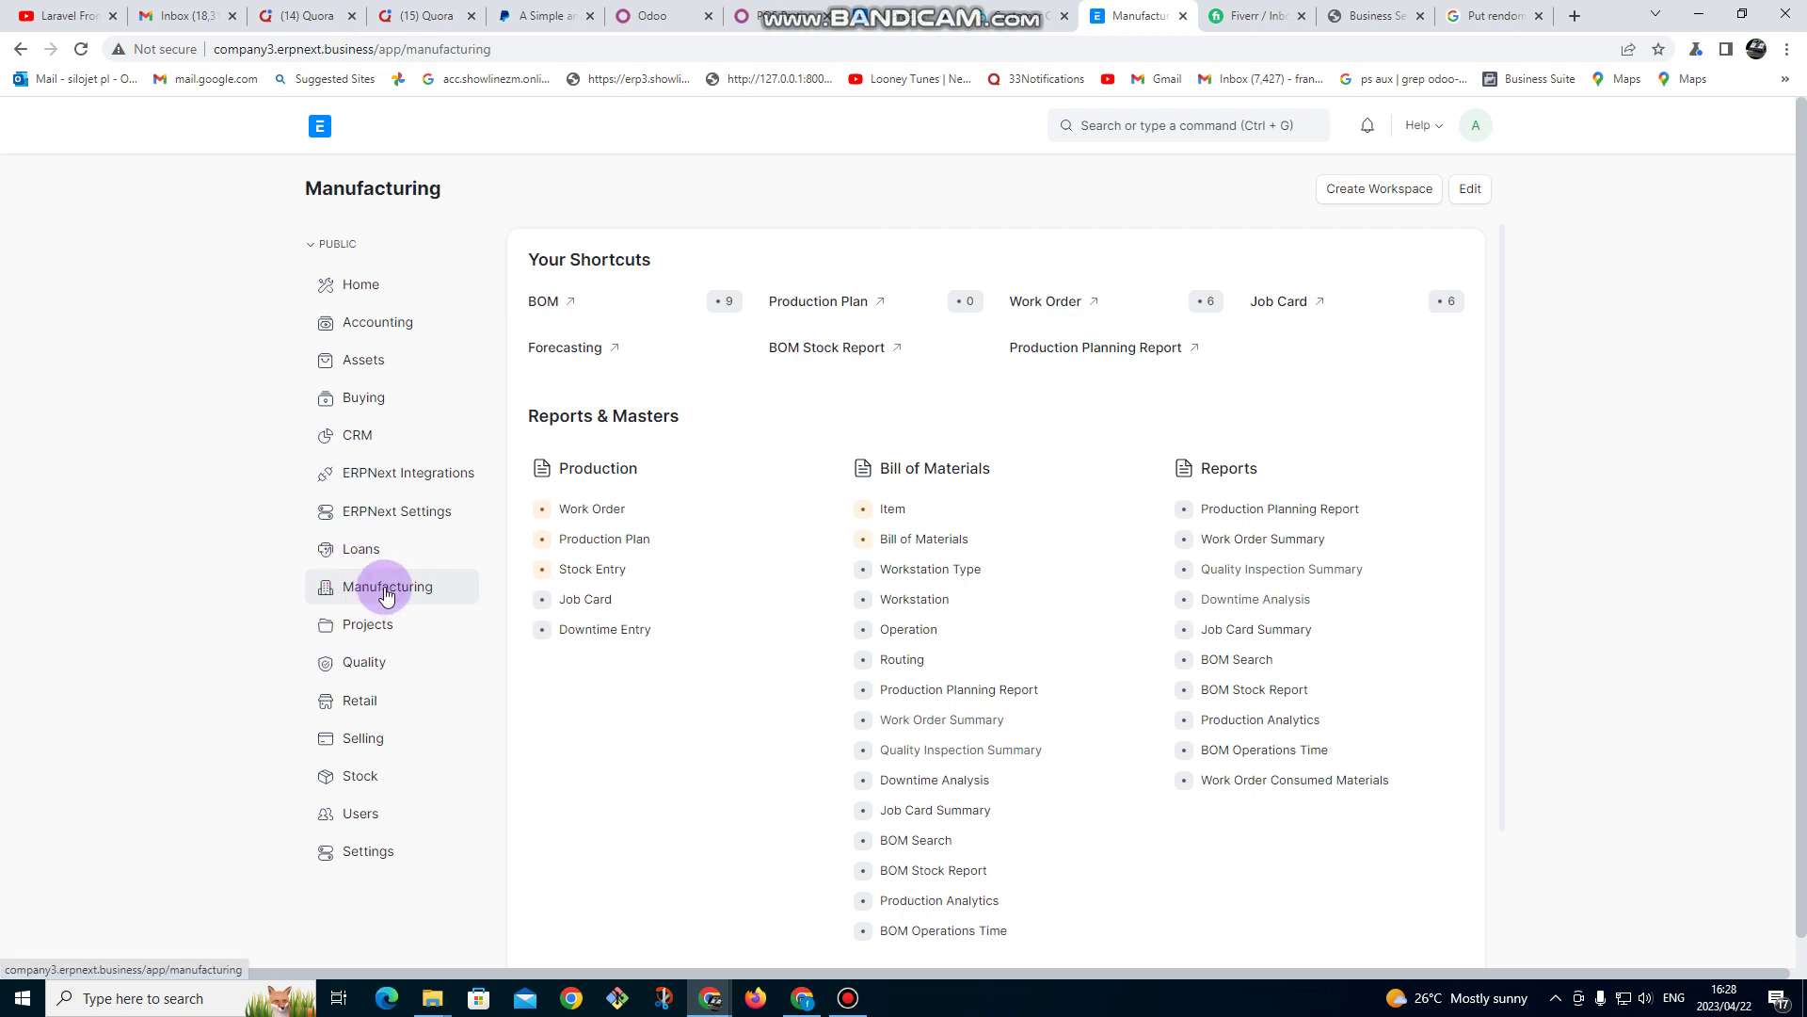
click(563, 303)
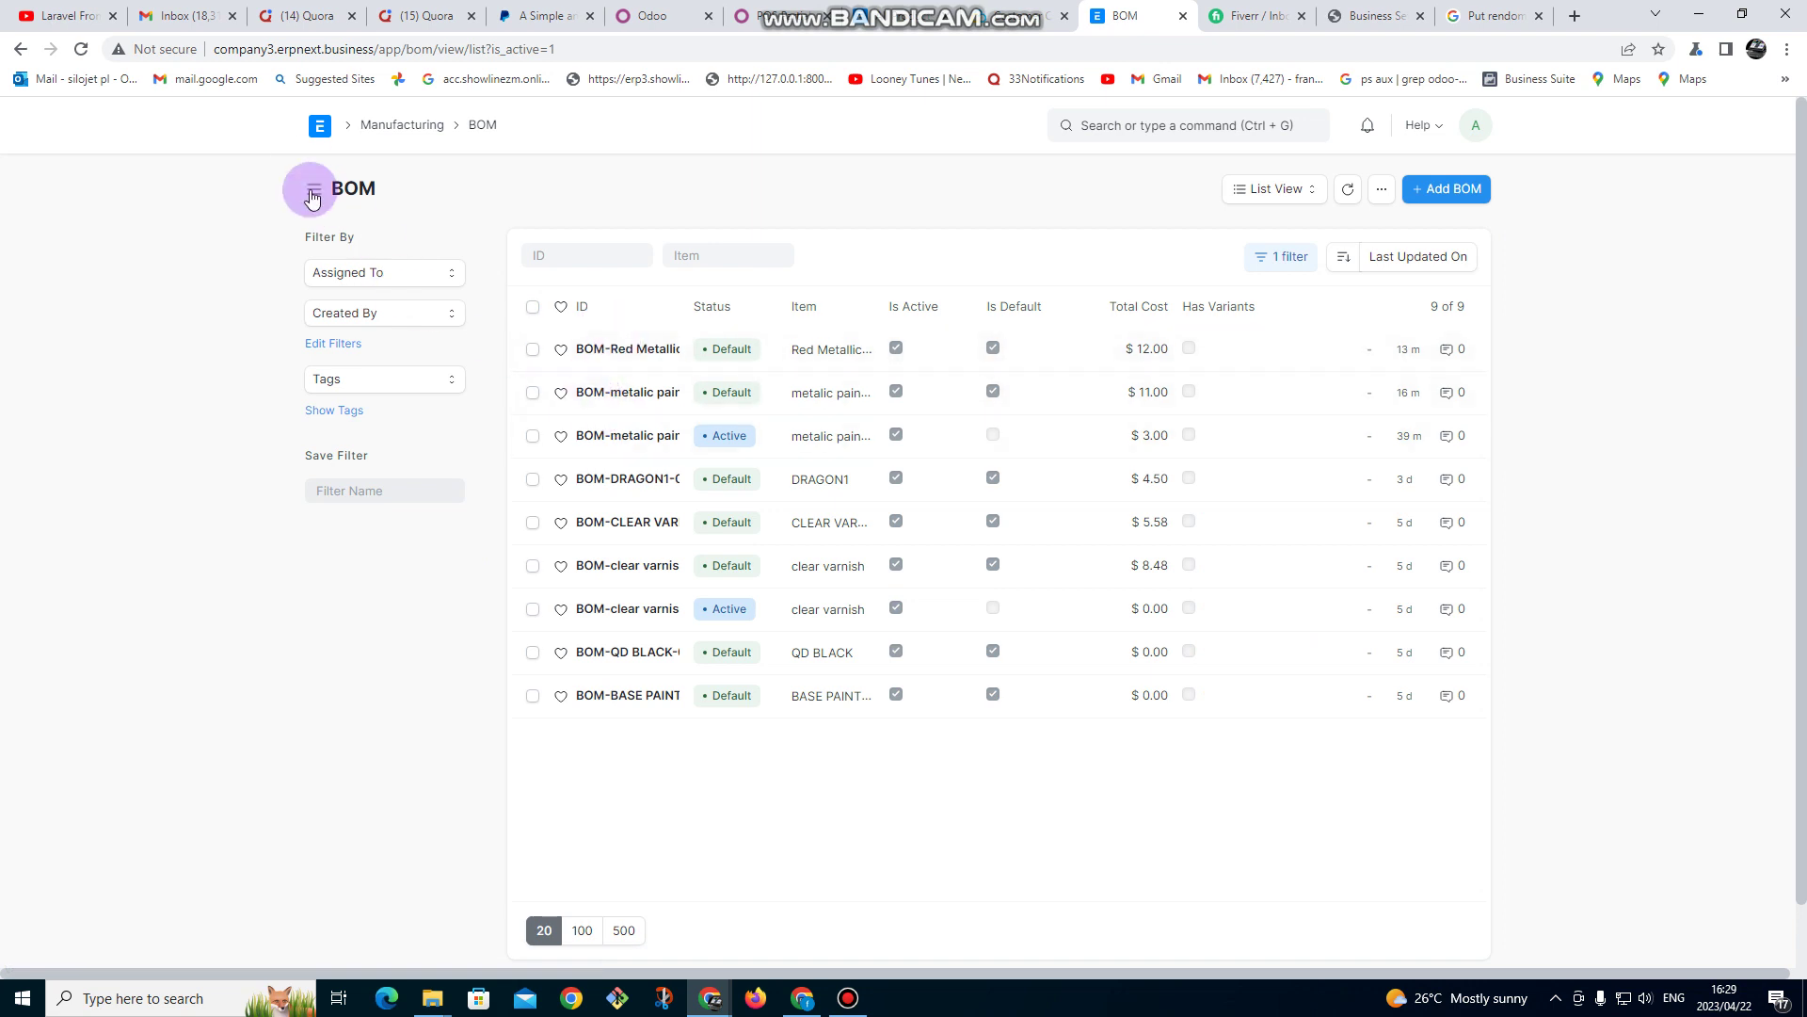
click(380, 126)
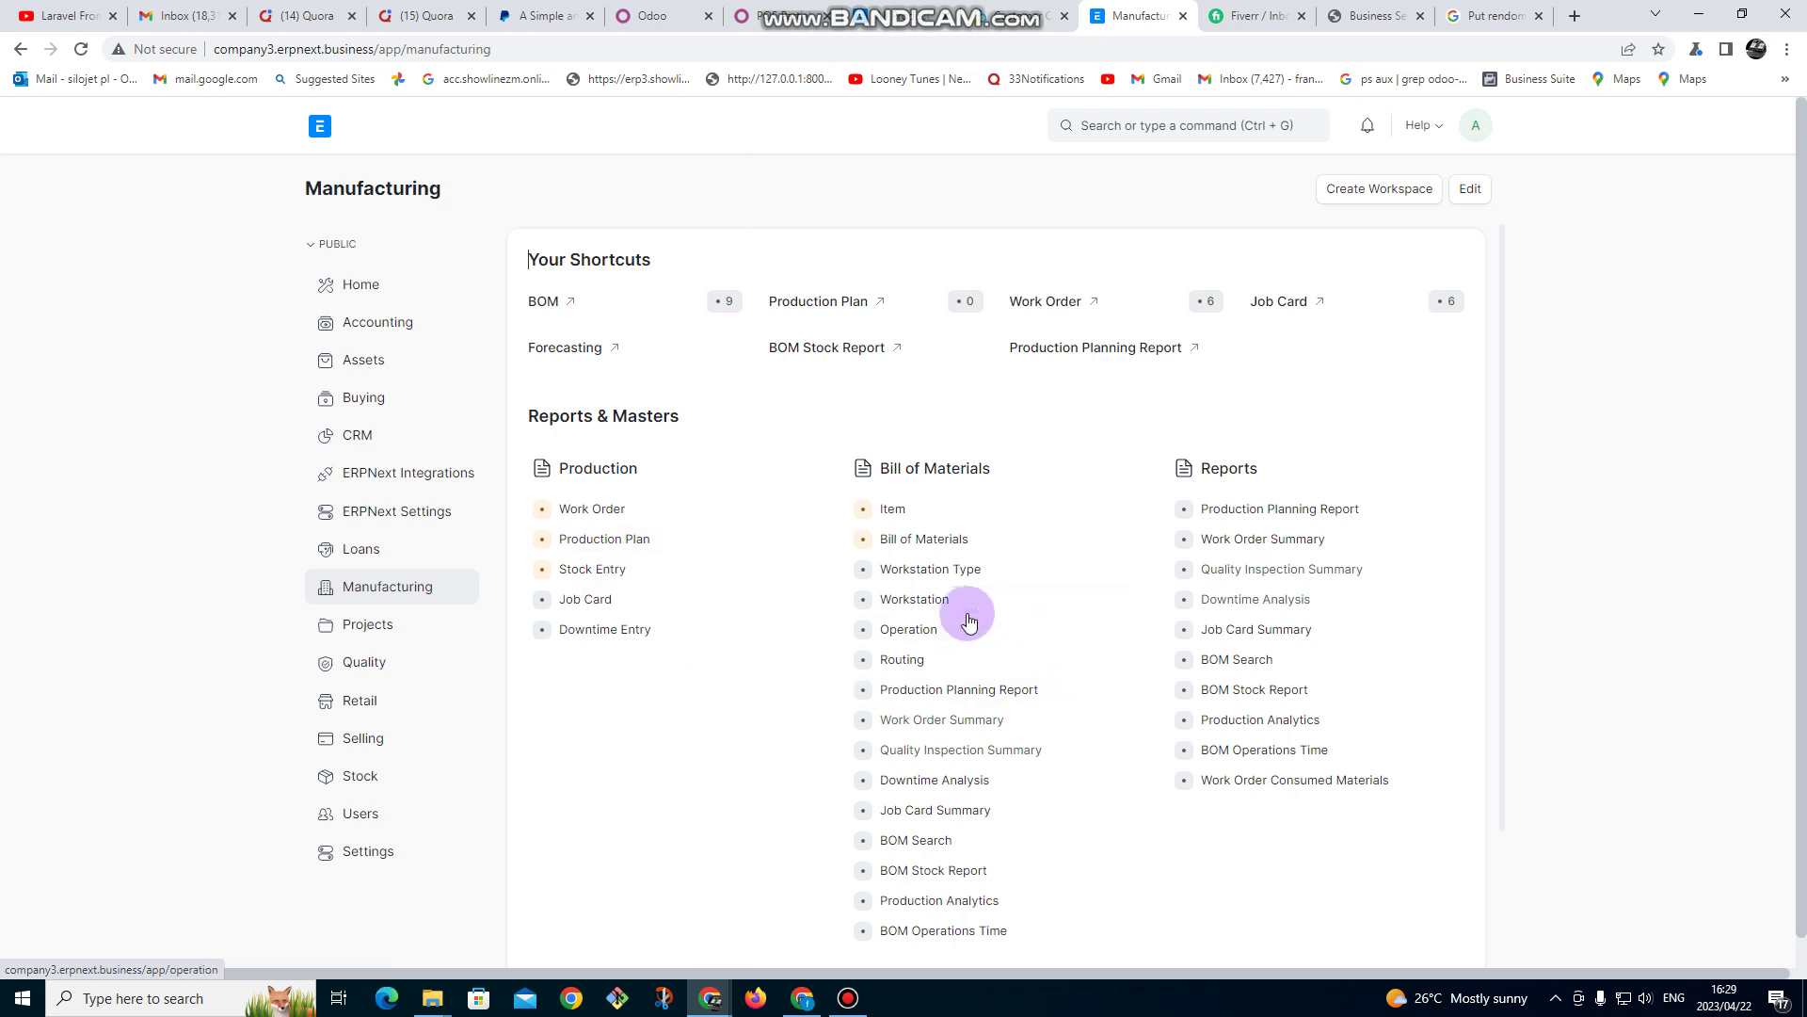
- Check the mixing station workstation's production capacity of 1000, then go back Home
click(946, 603)
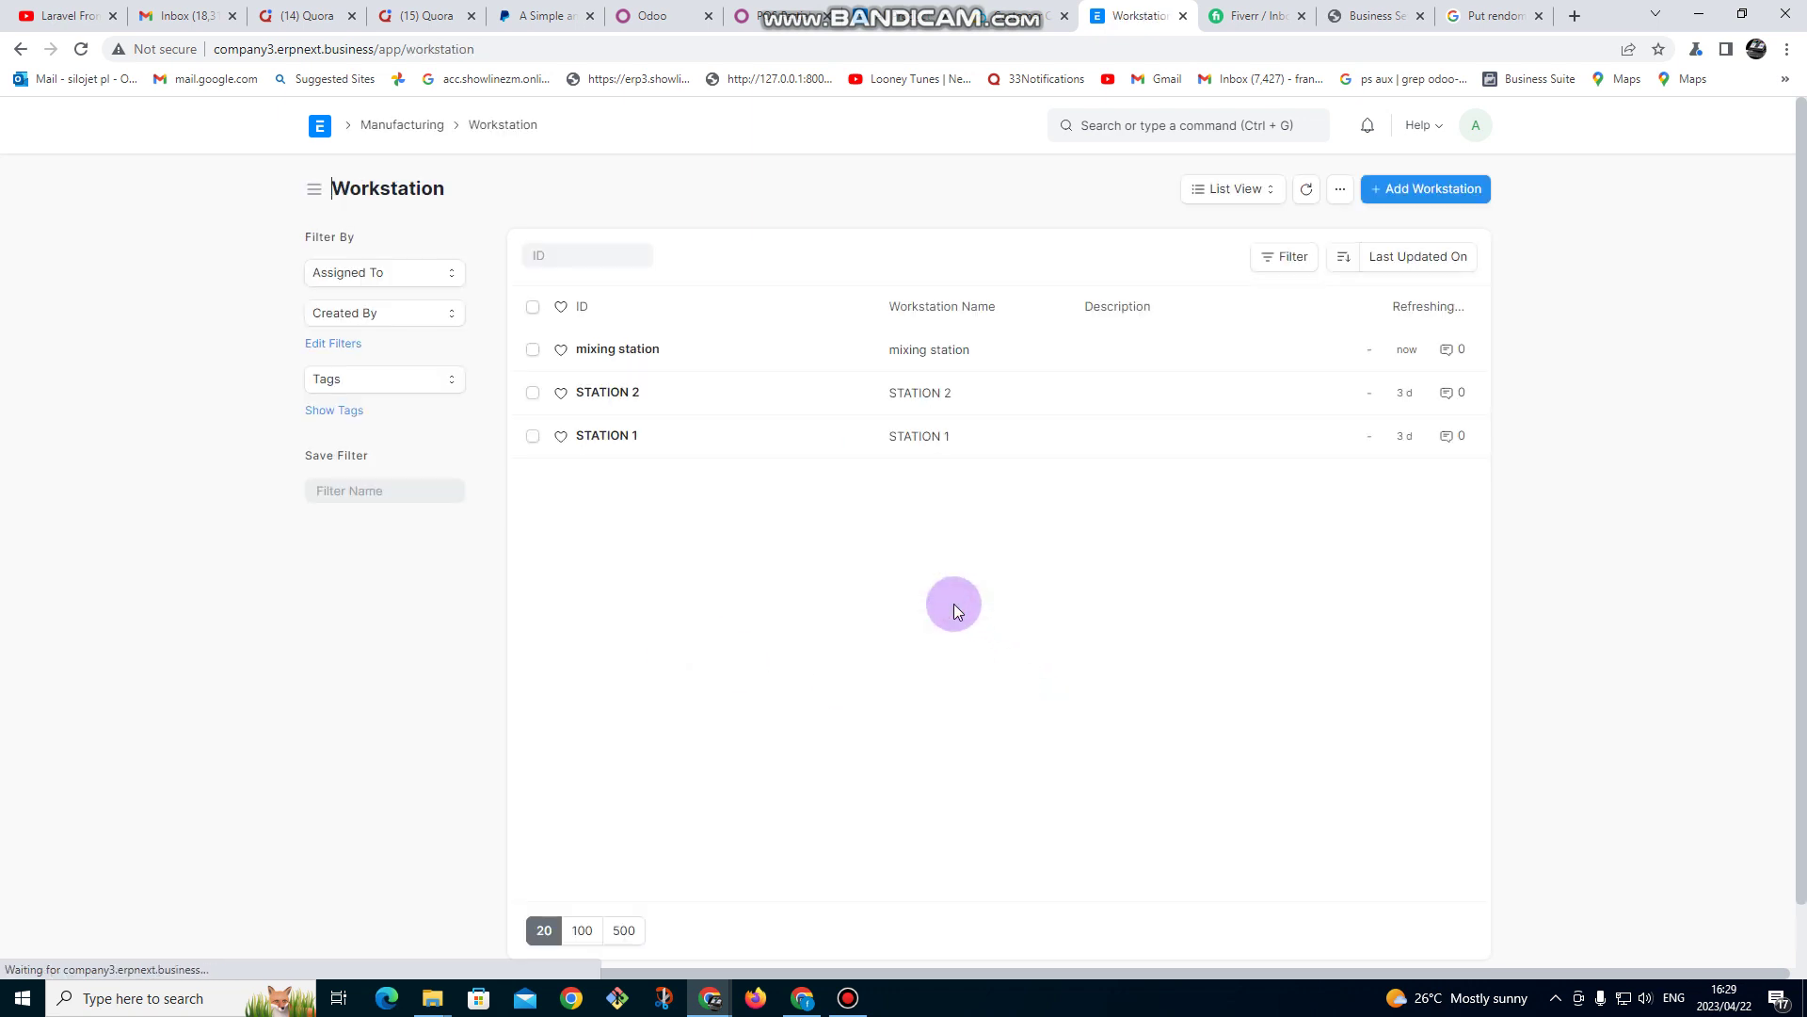
click(621, 352)
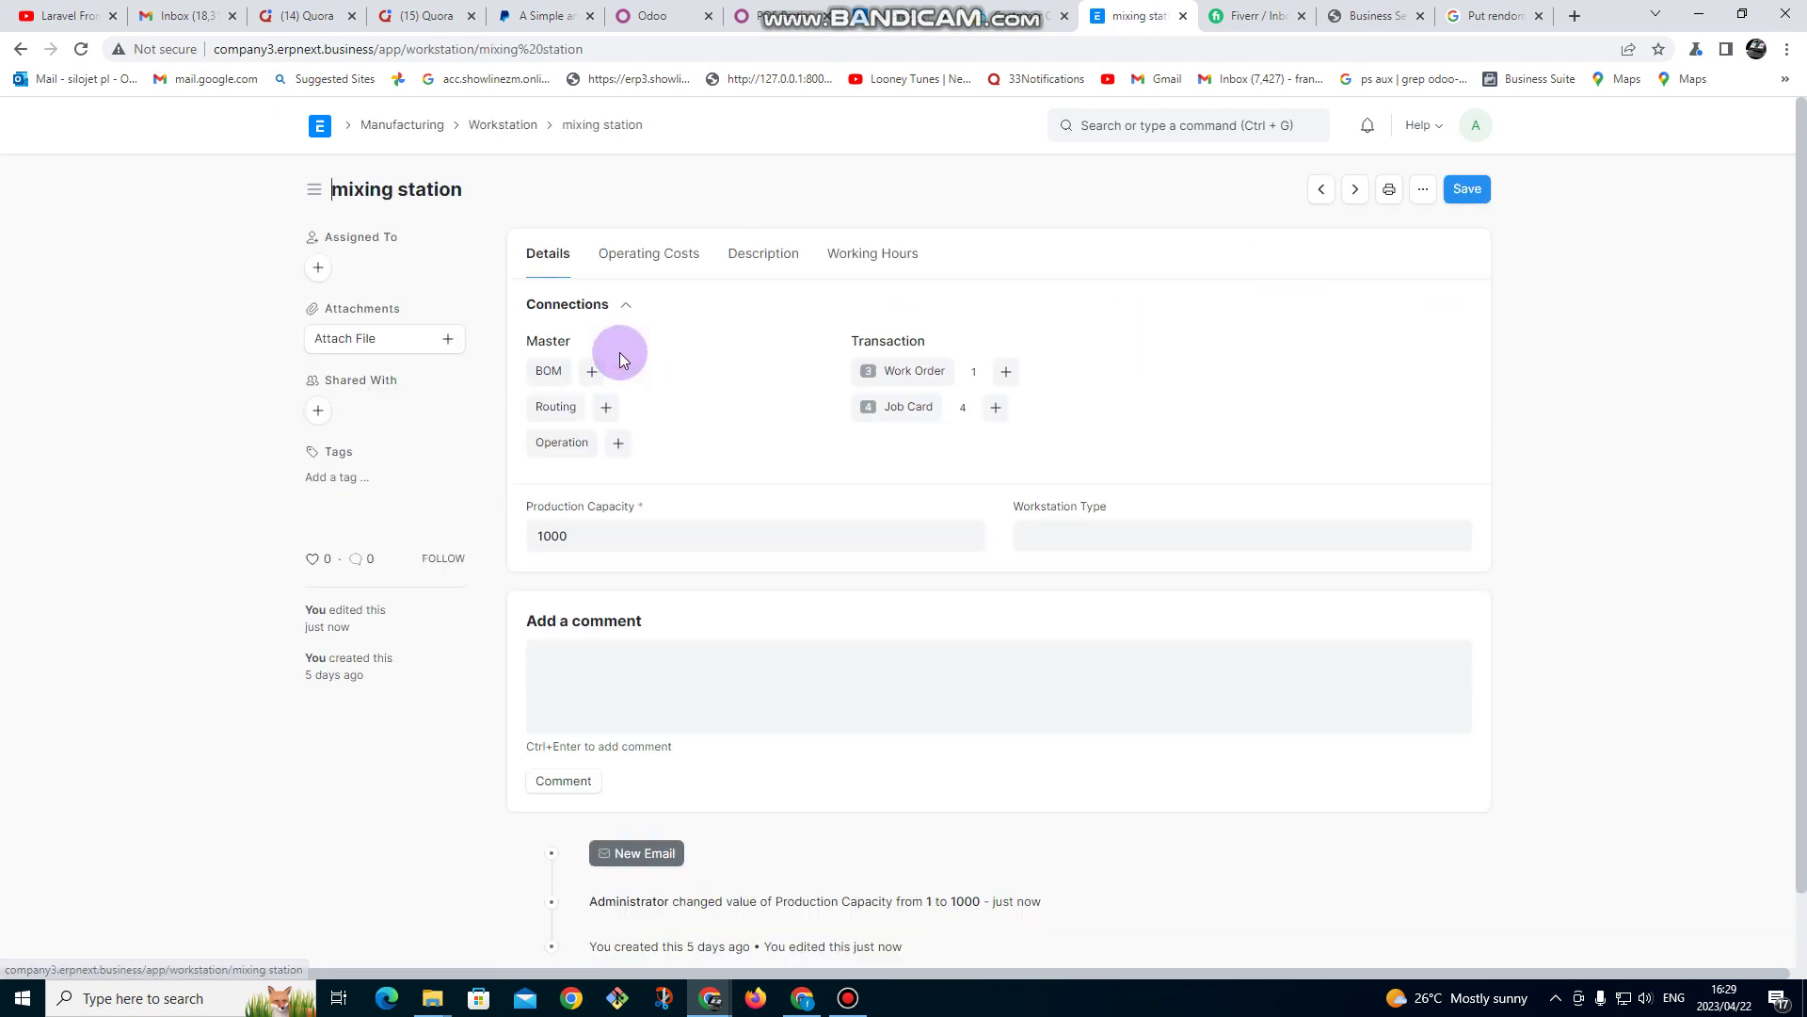
click(593, 536)
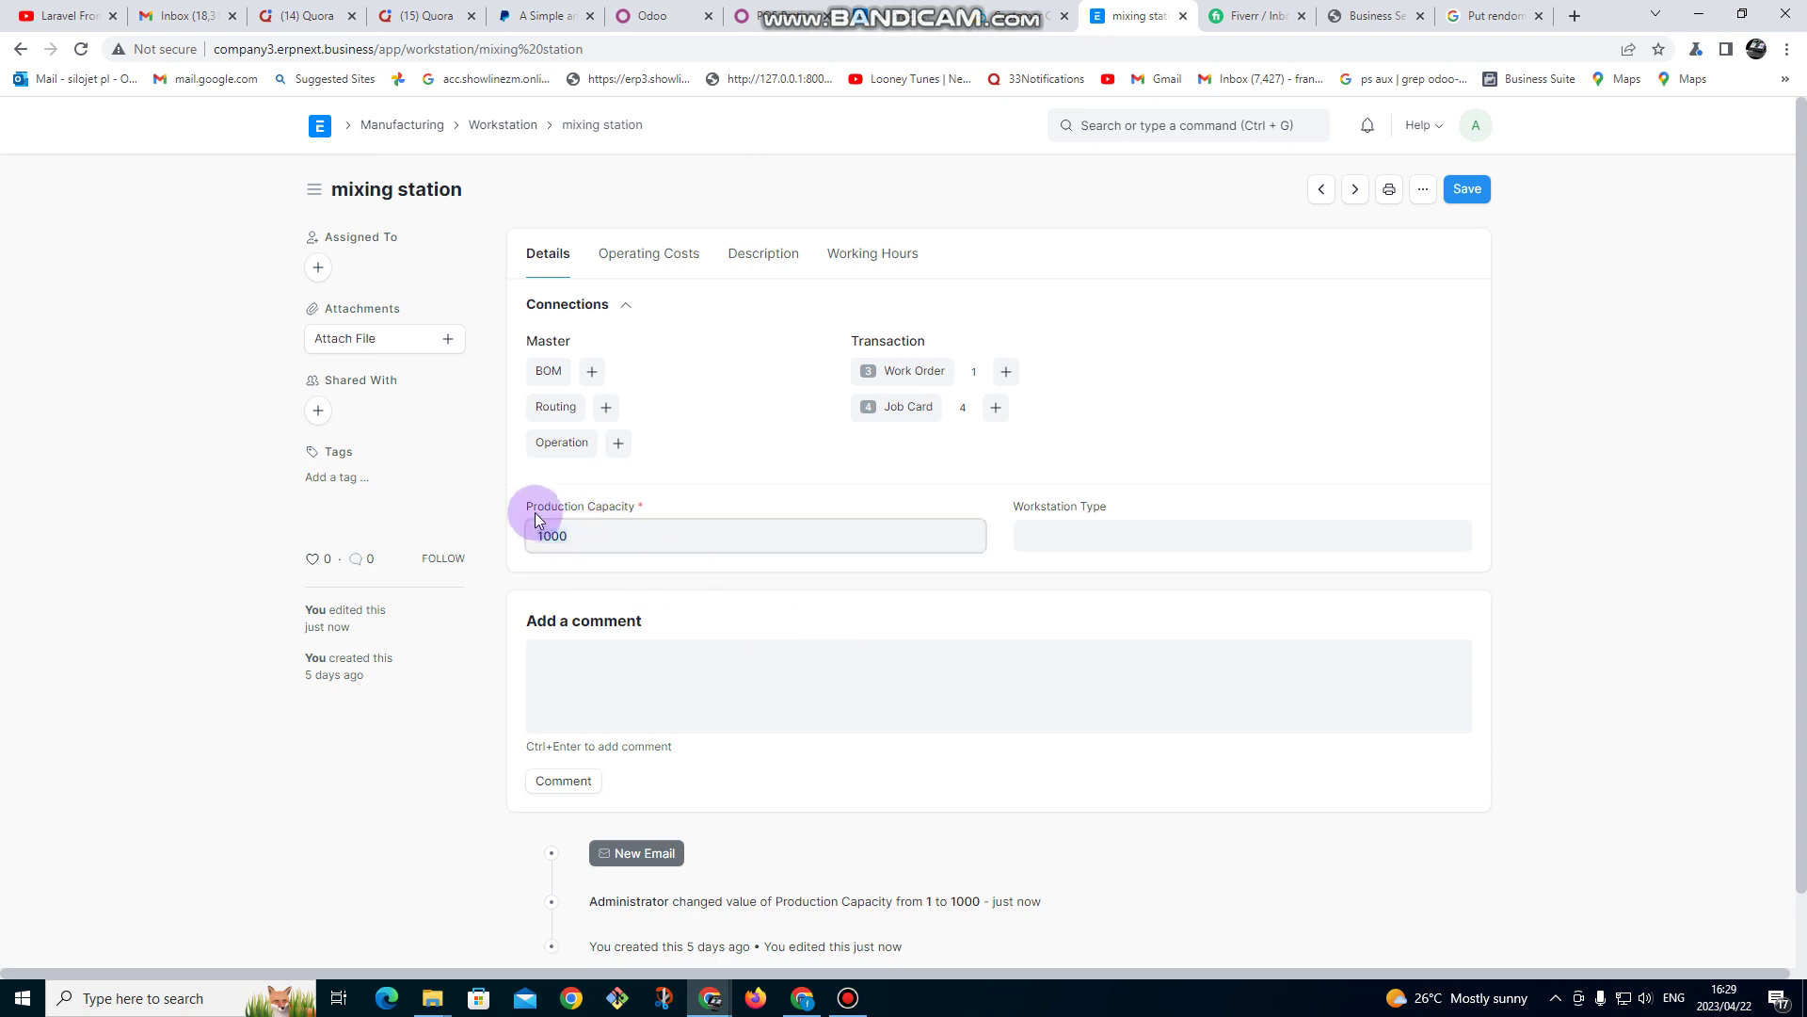
click(320, 132)
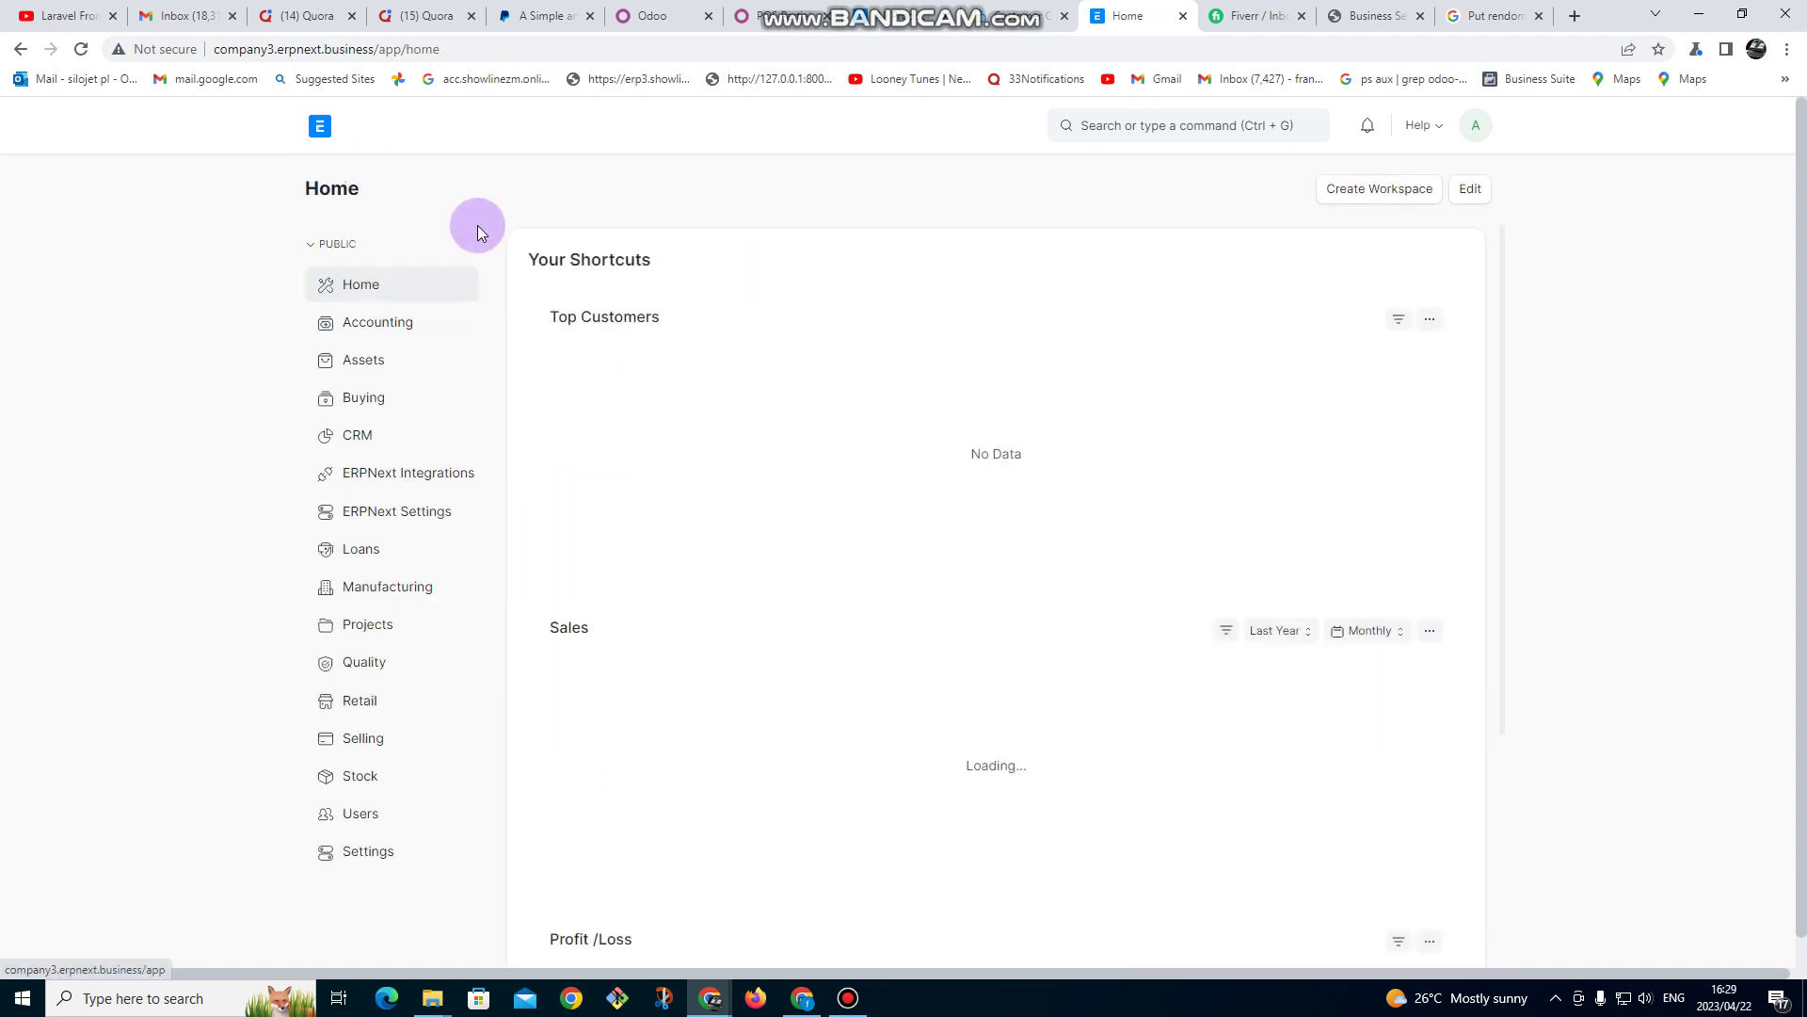
- Start a new work order for metalic paint 5L with quantity 10
click(372, 587)
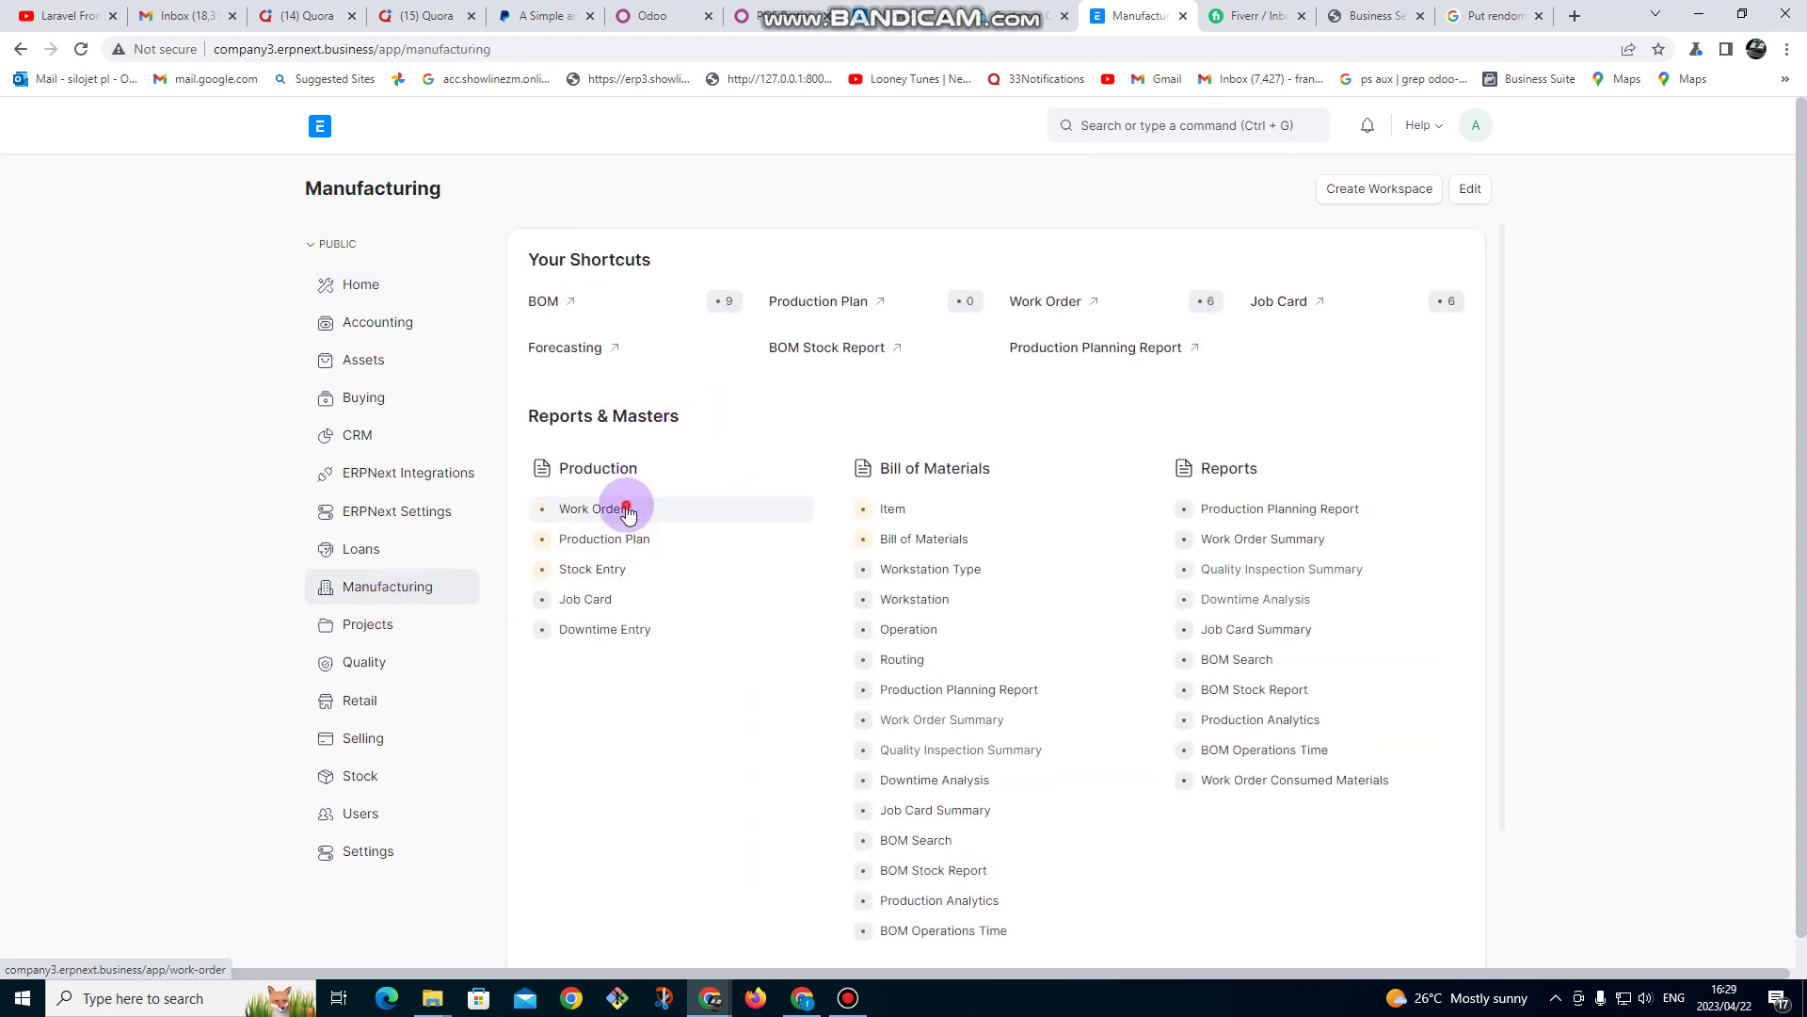
click(628, 511)
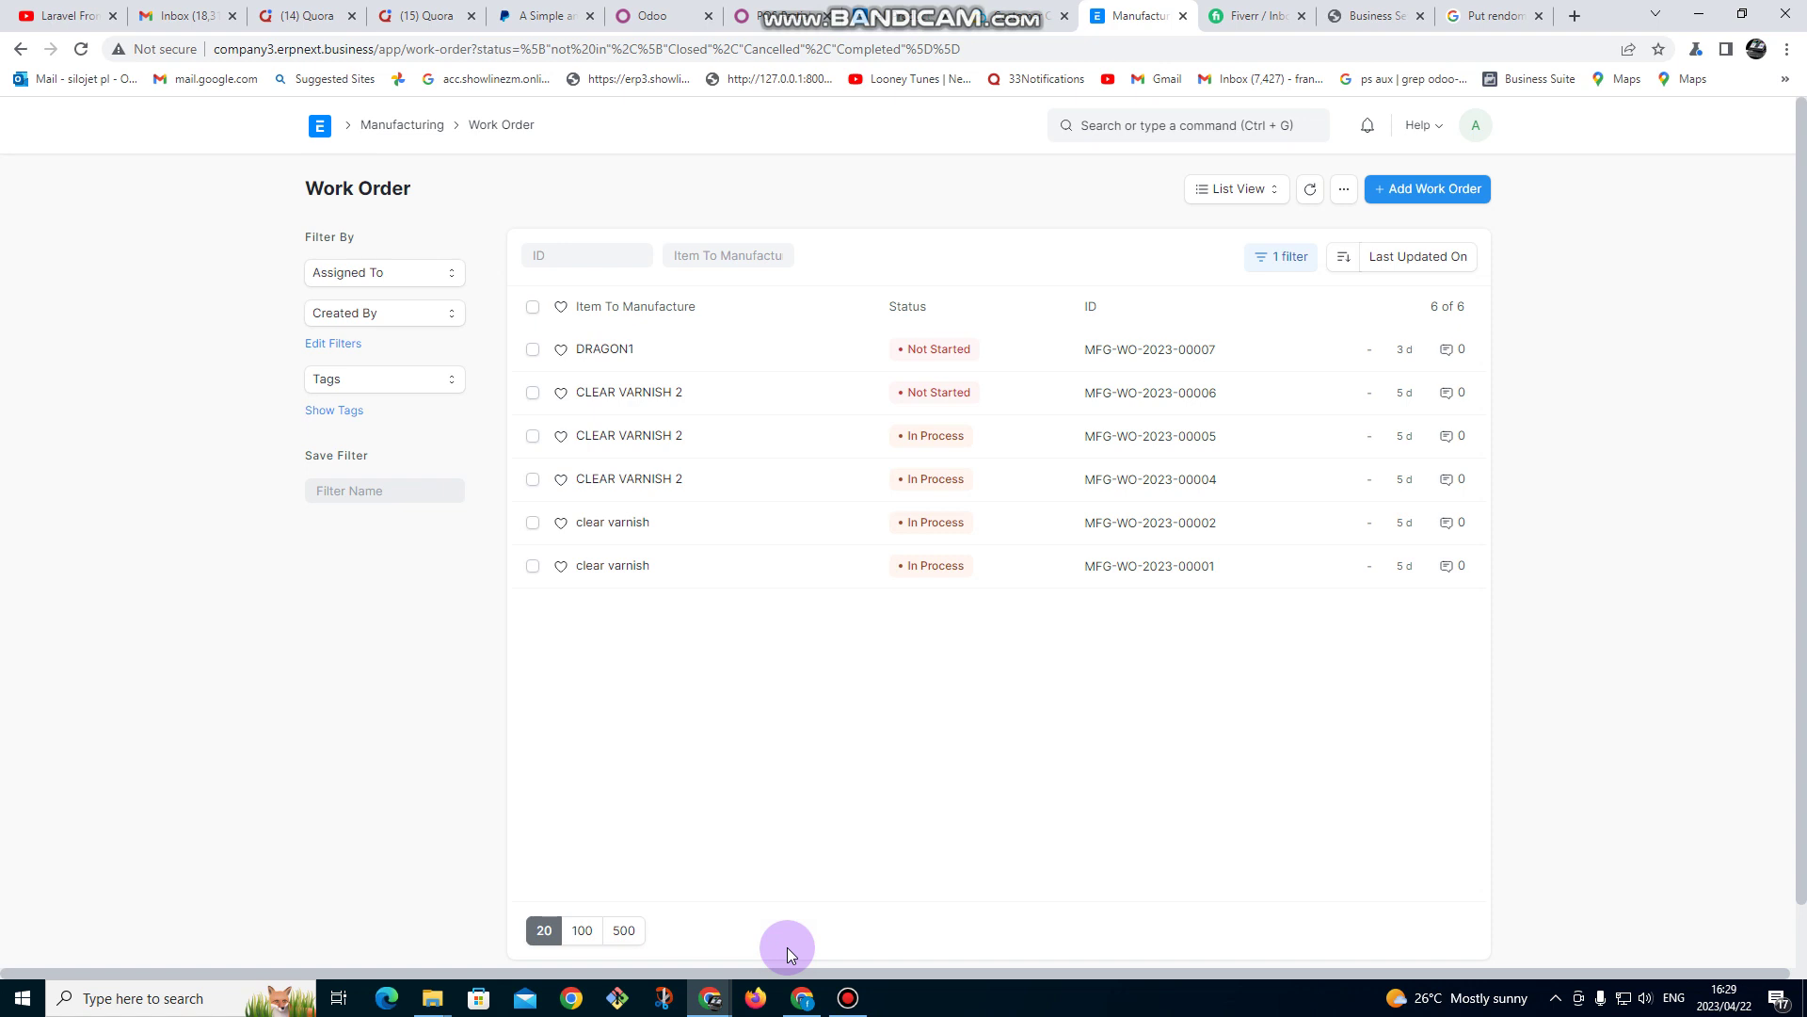
click(1451, 196)
click(567, 398)
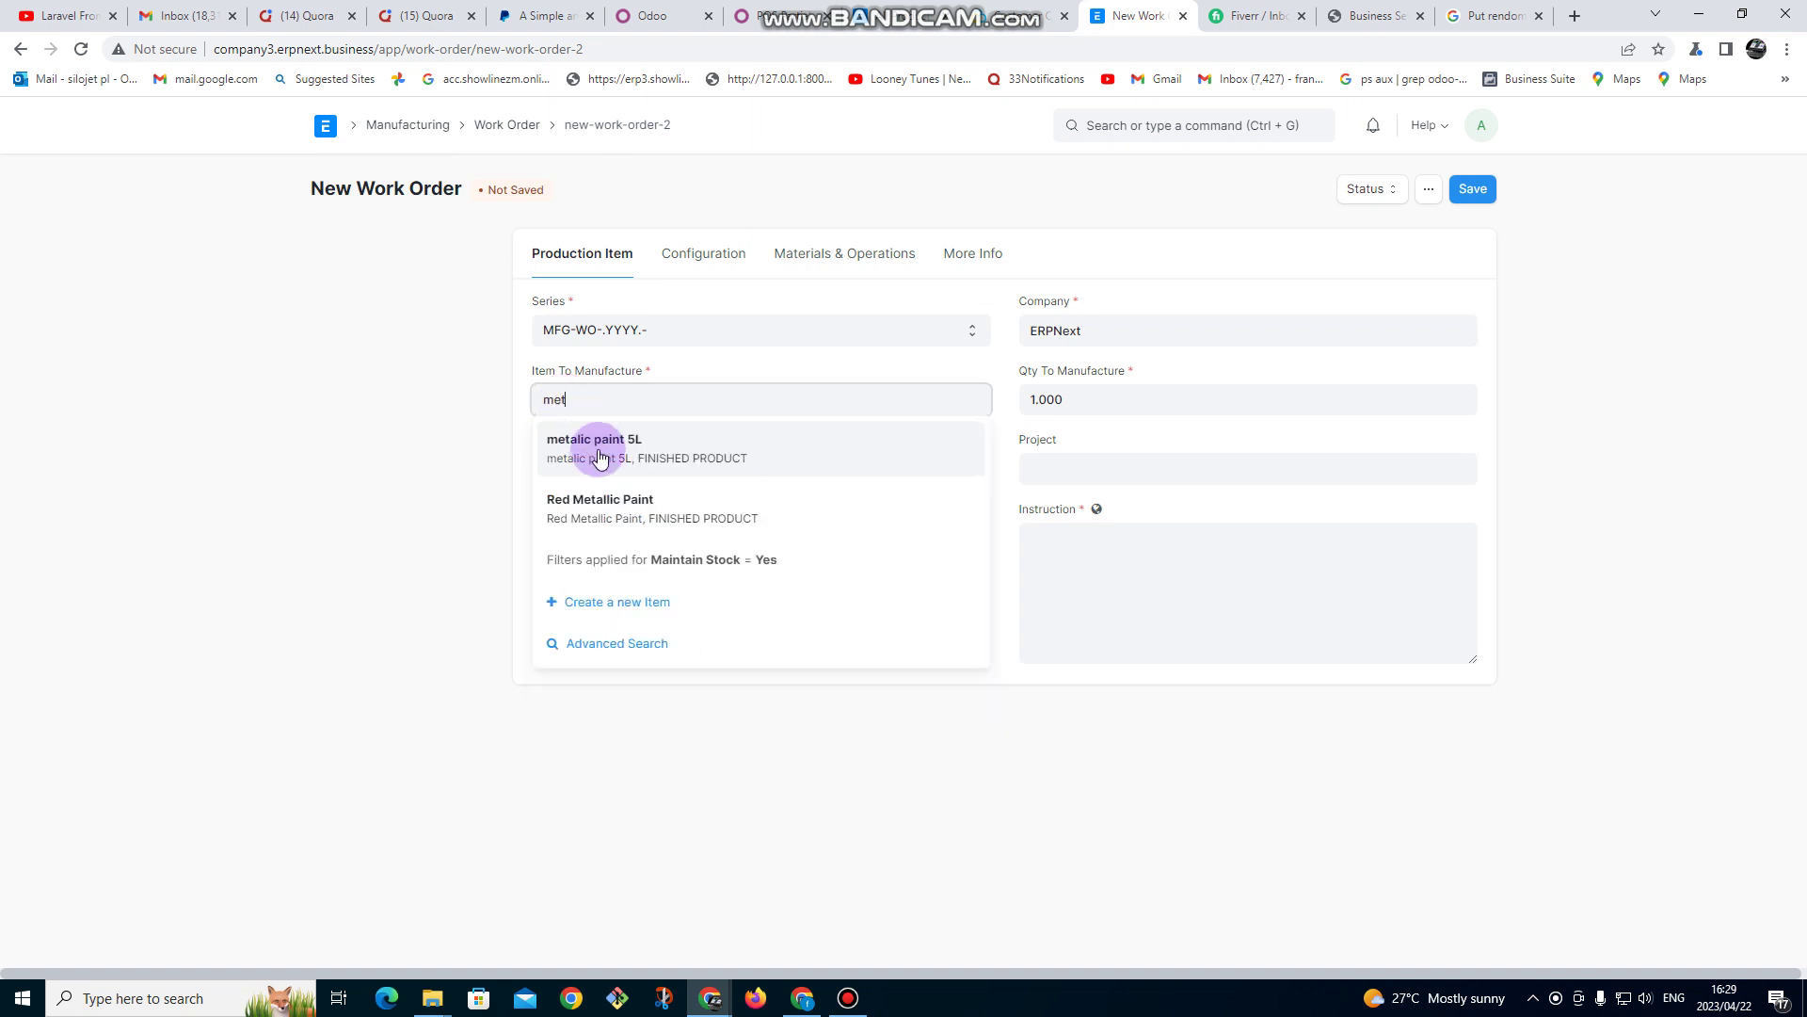
click(597, 456)
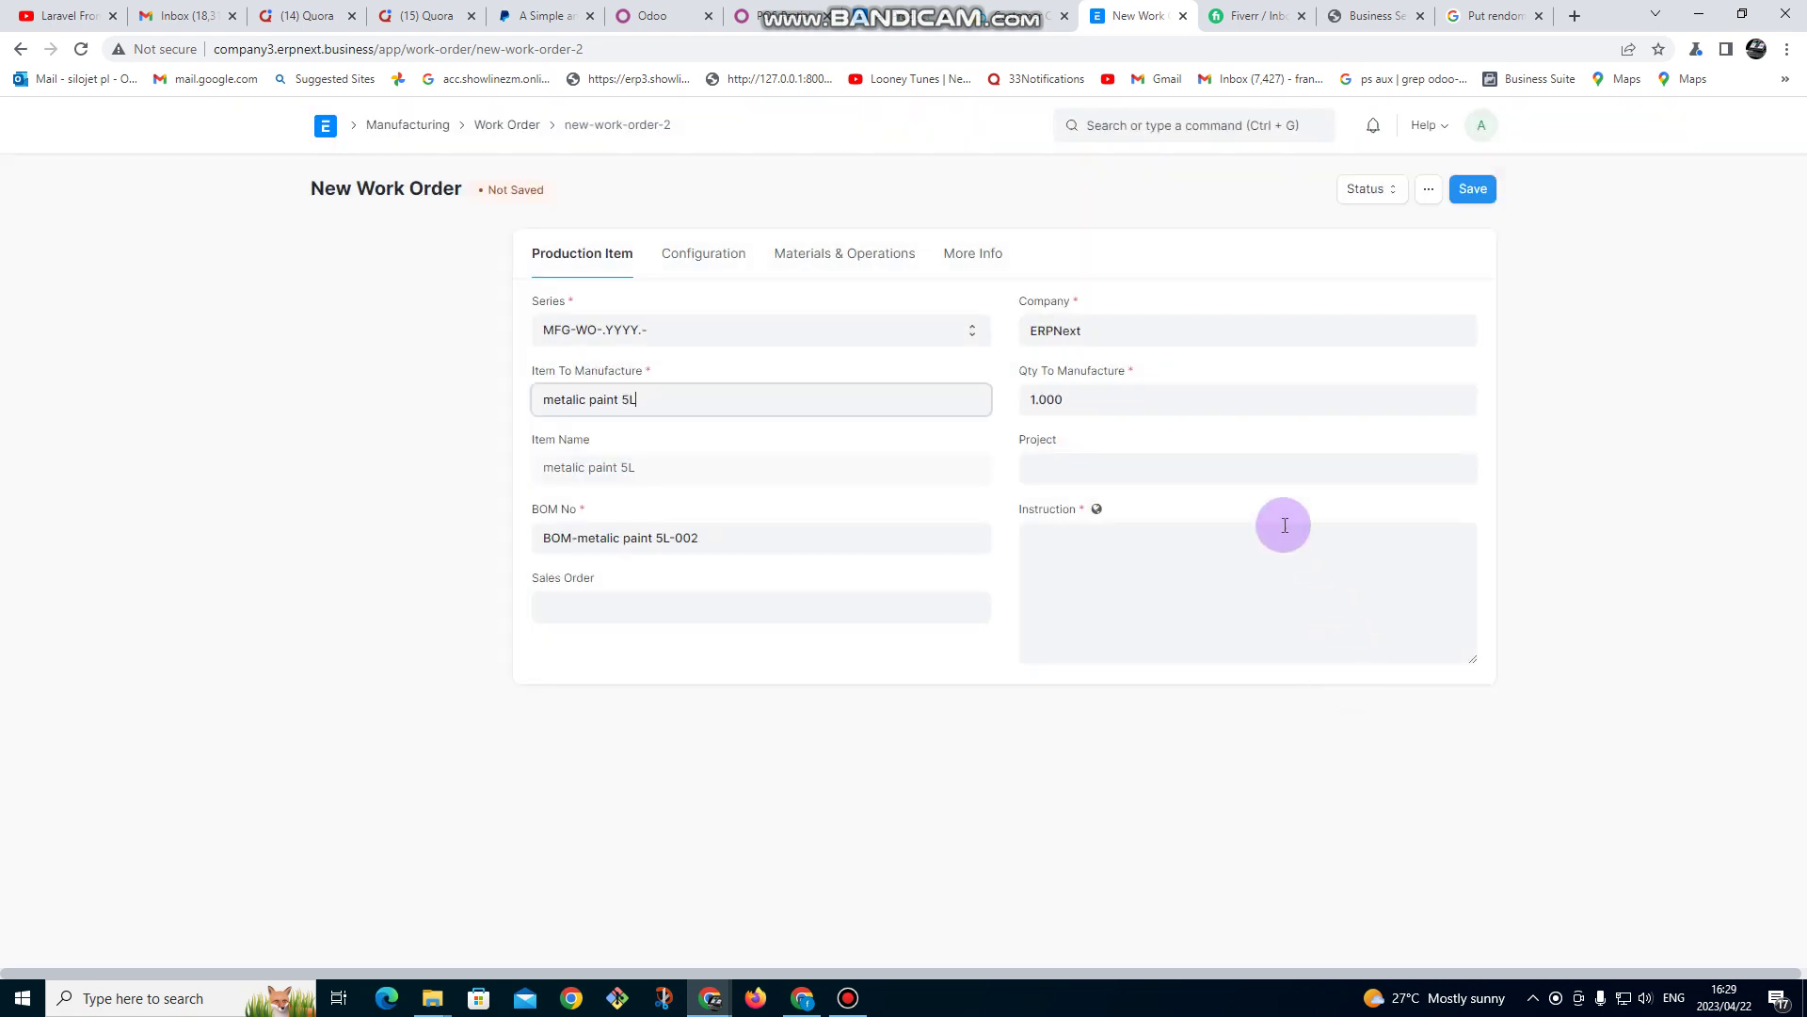
click(1135, 398)
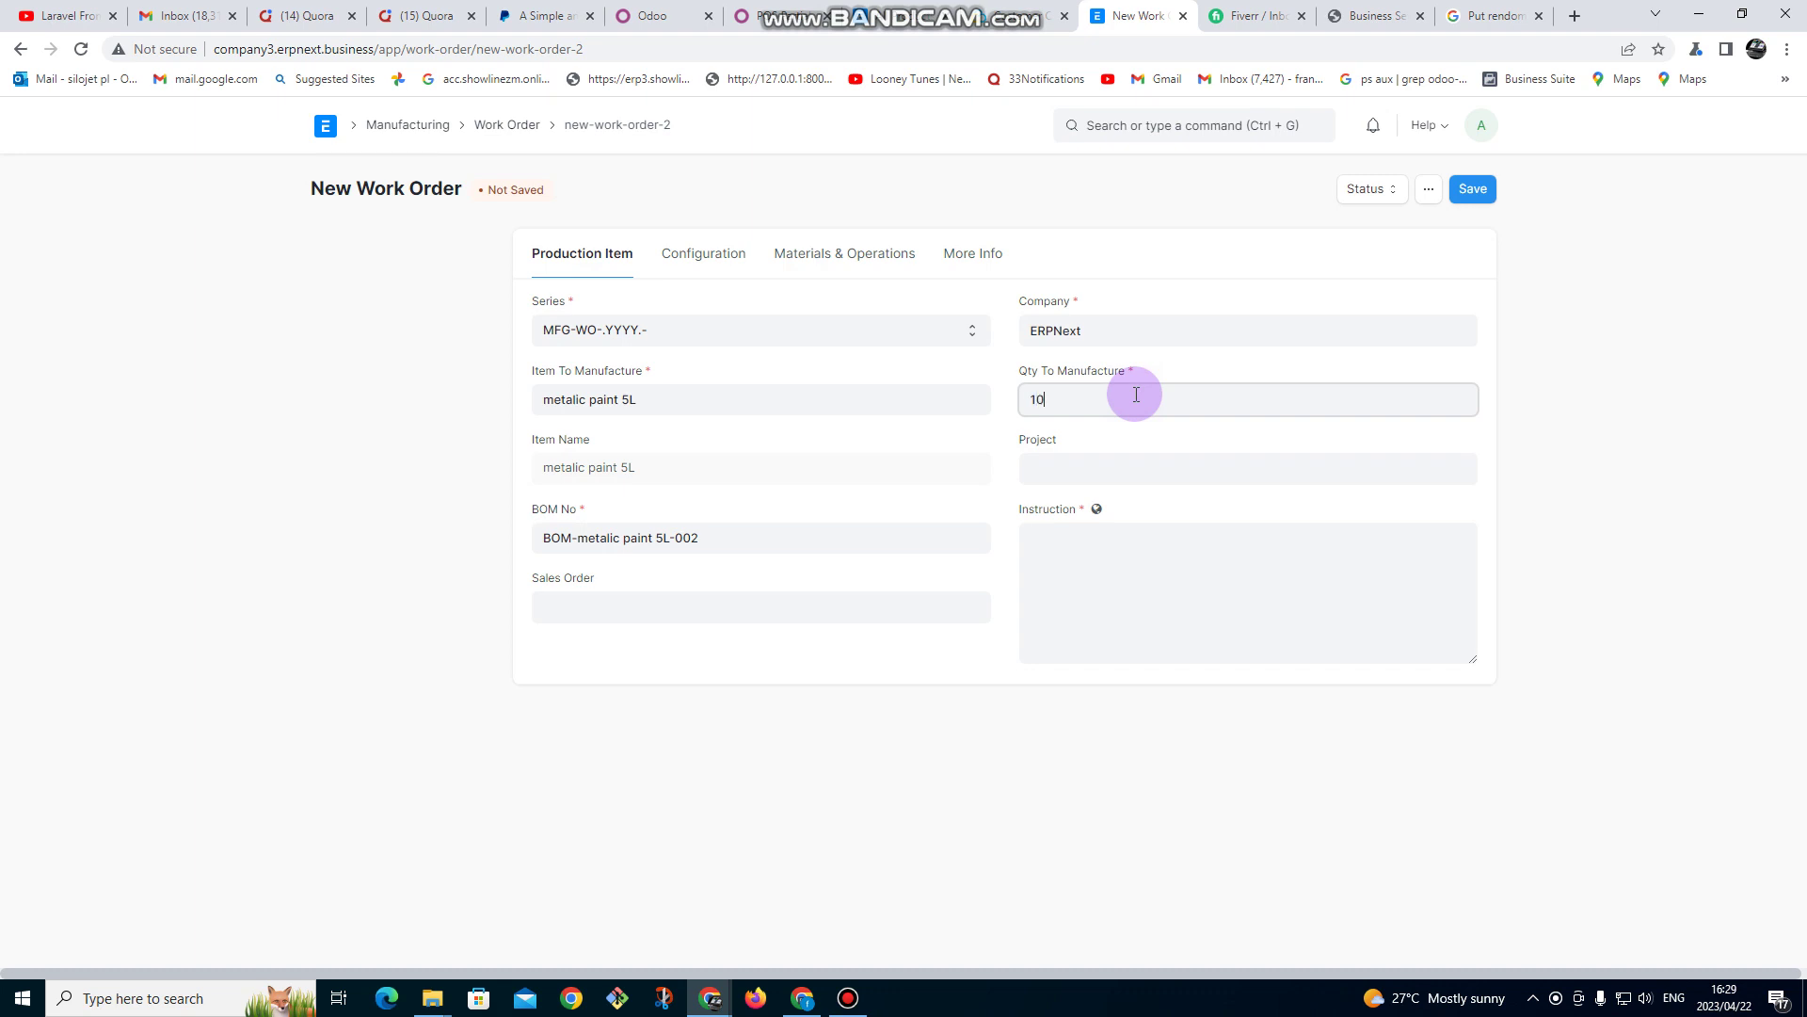
- Enter and copy the instruction 'mix well for about 10 minutes until solid', then view Configuration
click(1125, 544)
text(mix well for about 10 minutes until solid)
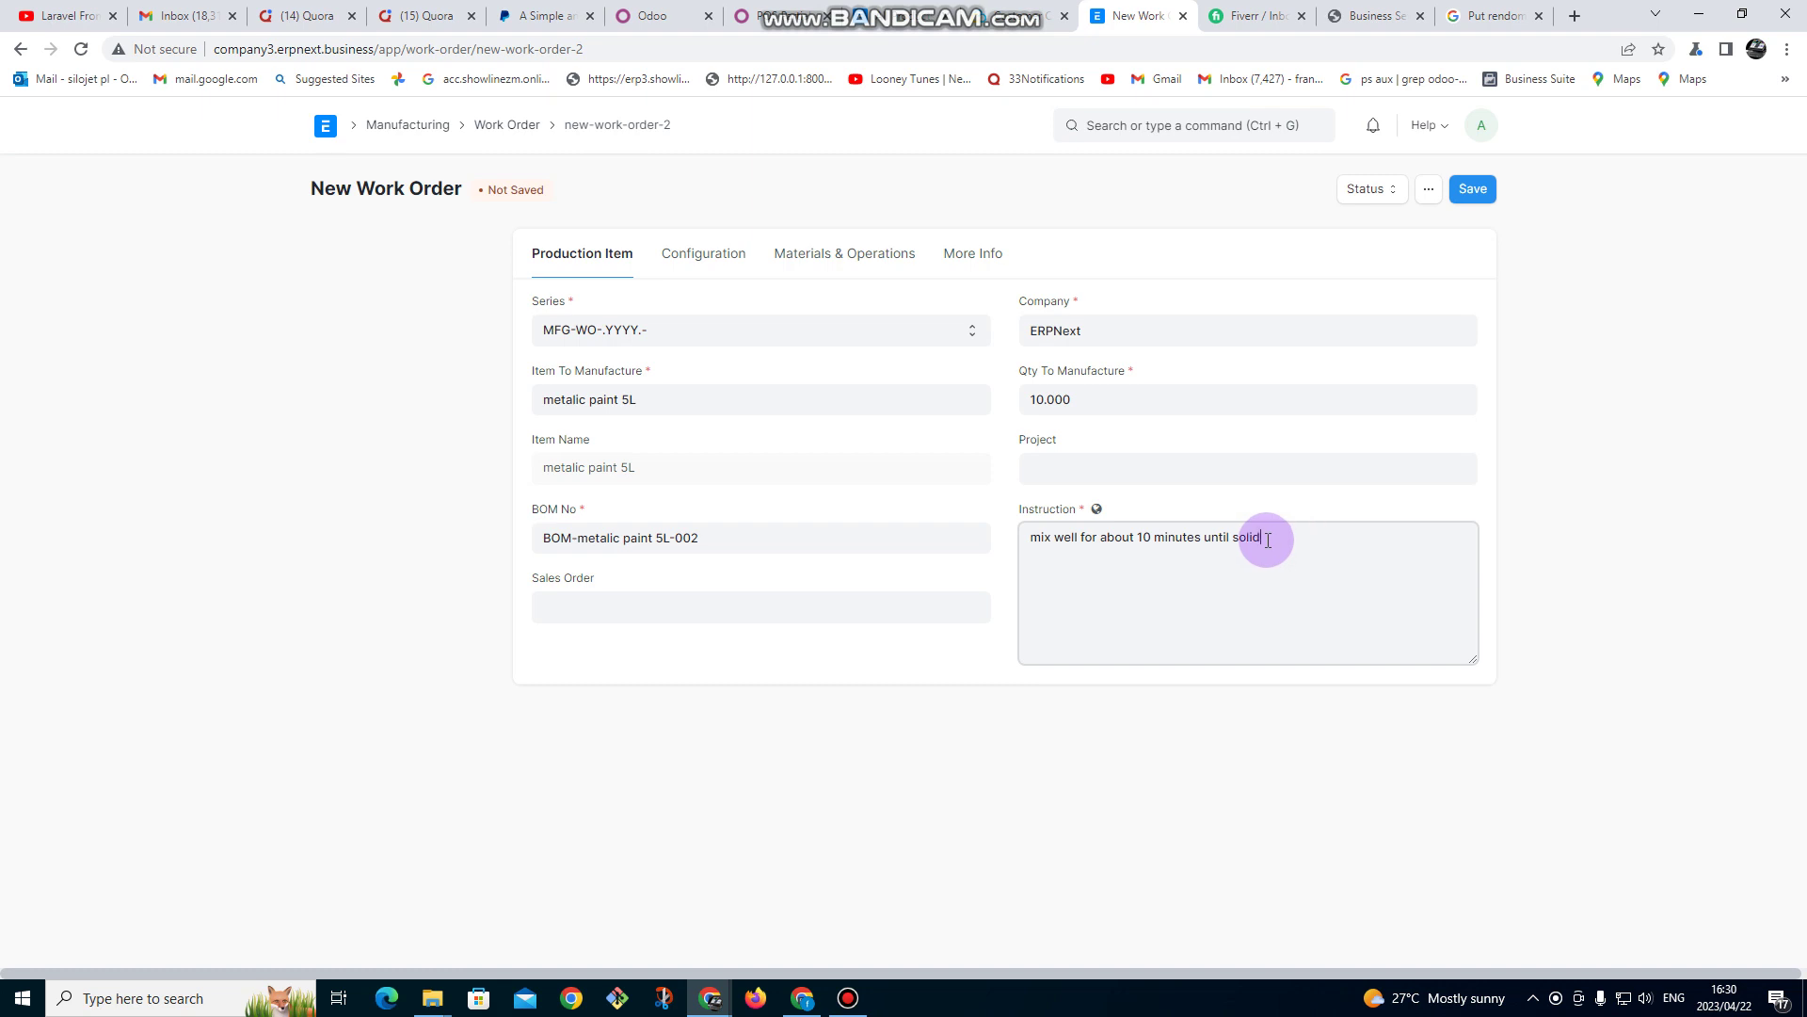
drag(1273, 538, 1036, 537)
right_click(1046, 537)
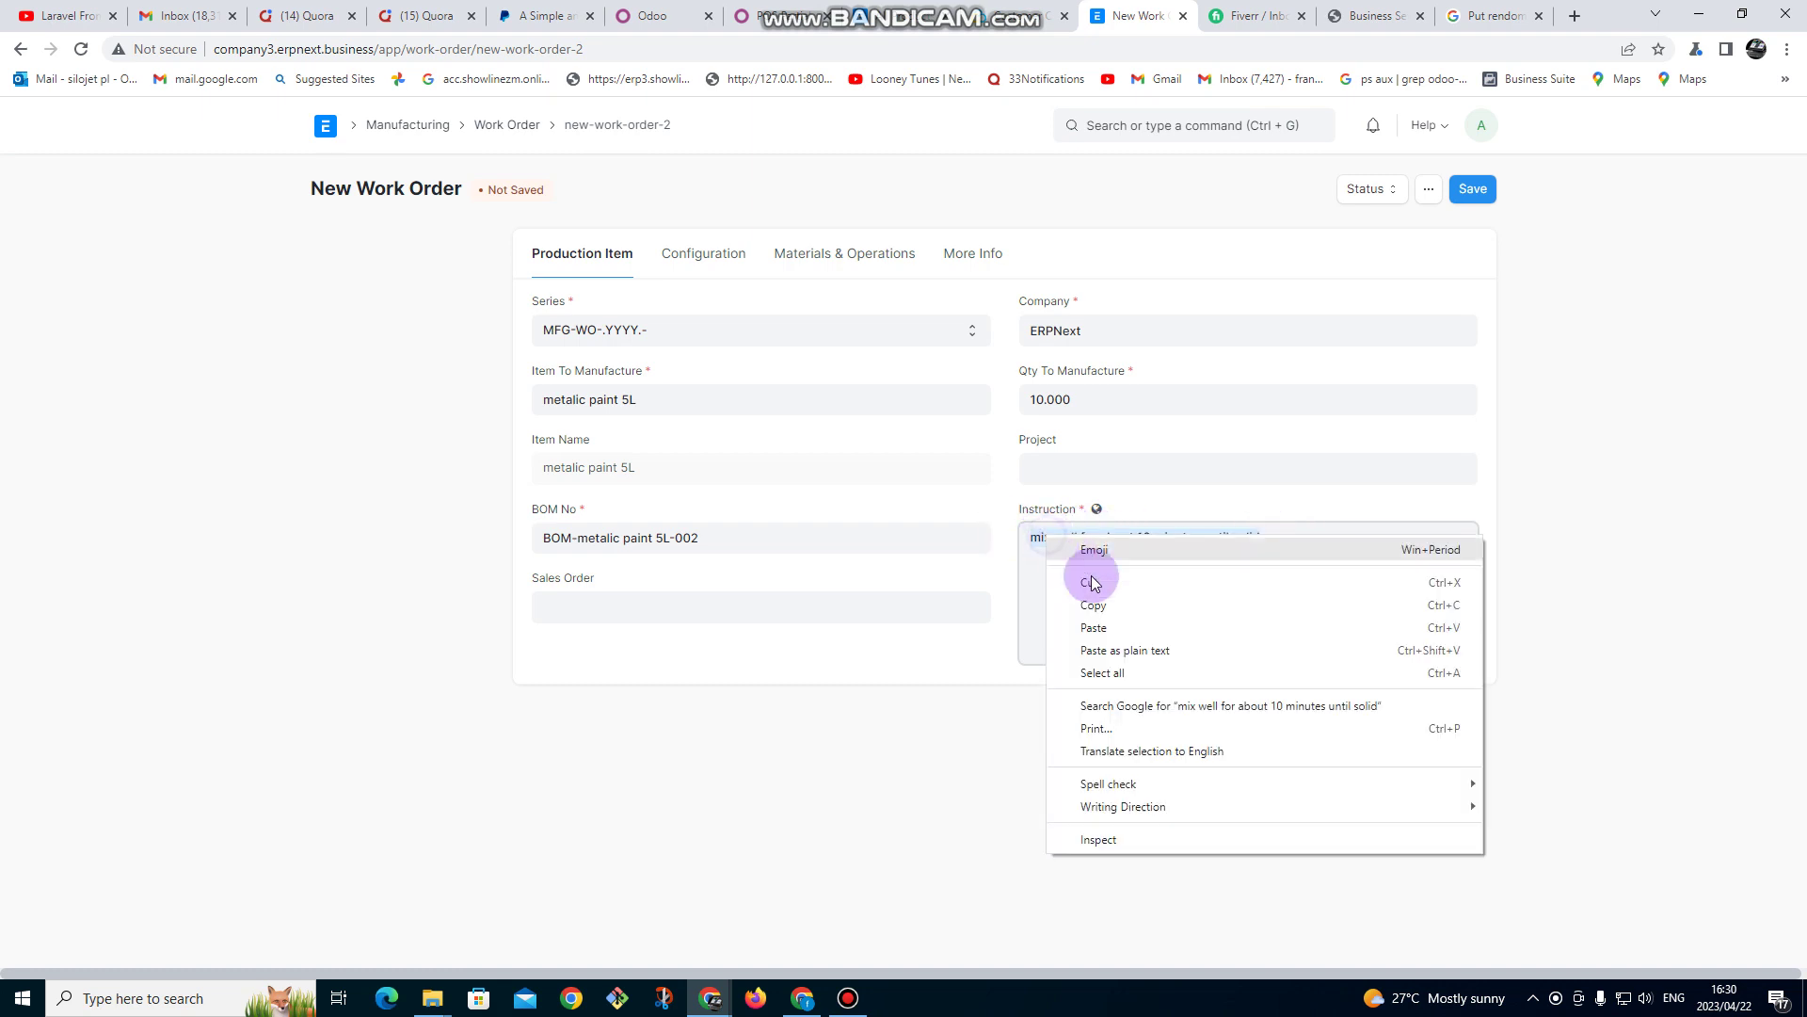
click(1107, 612)
click(712, 262)
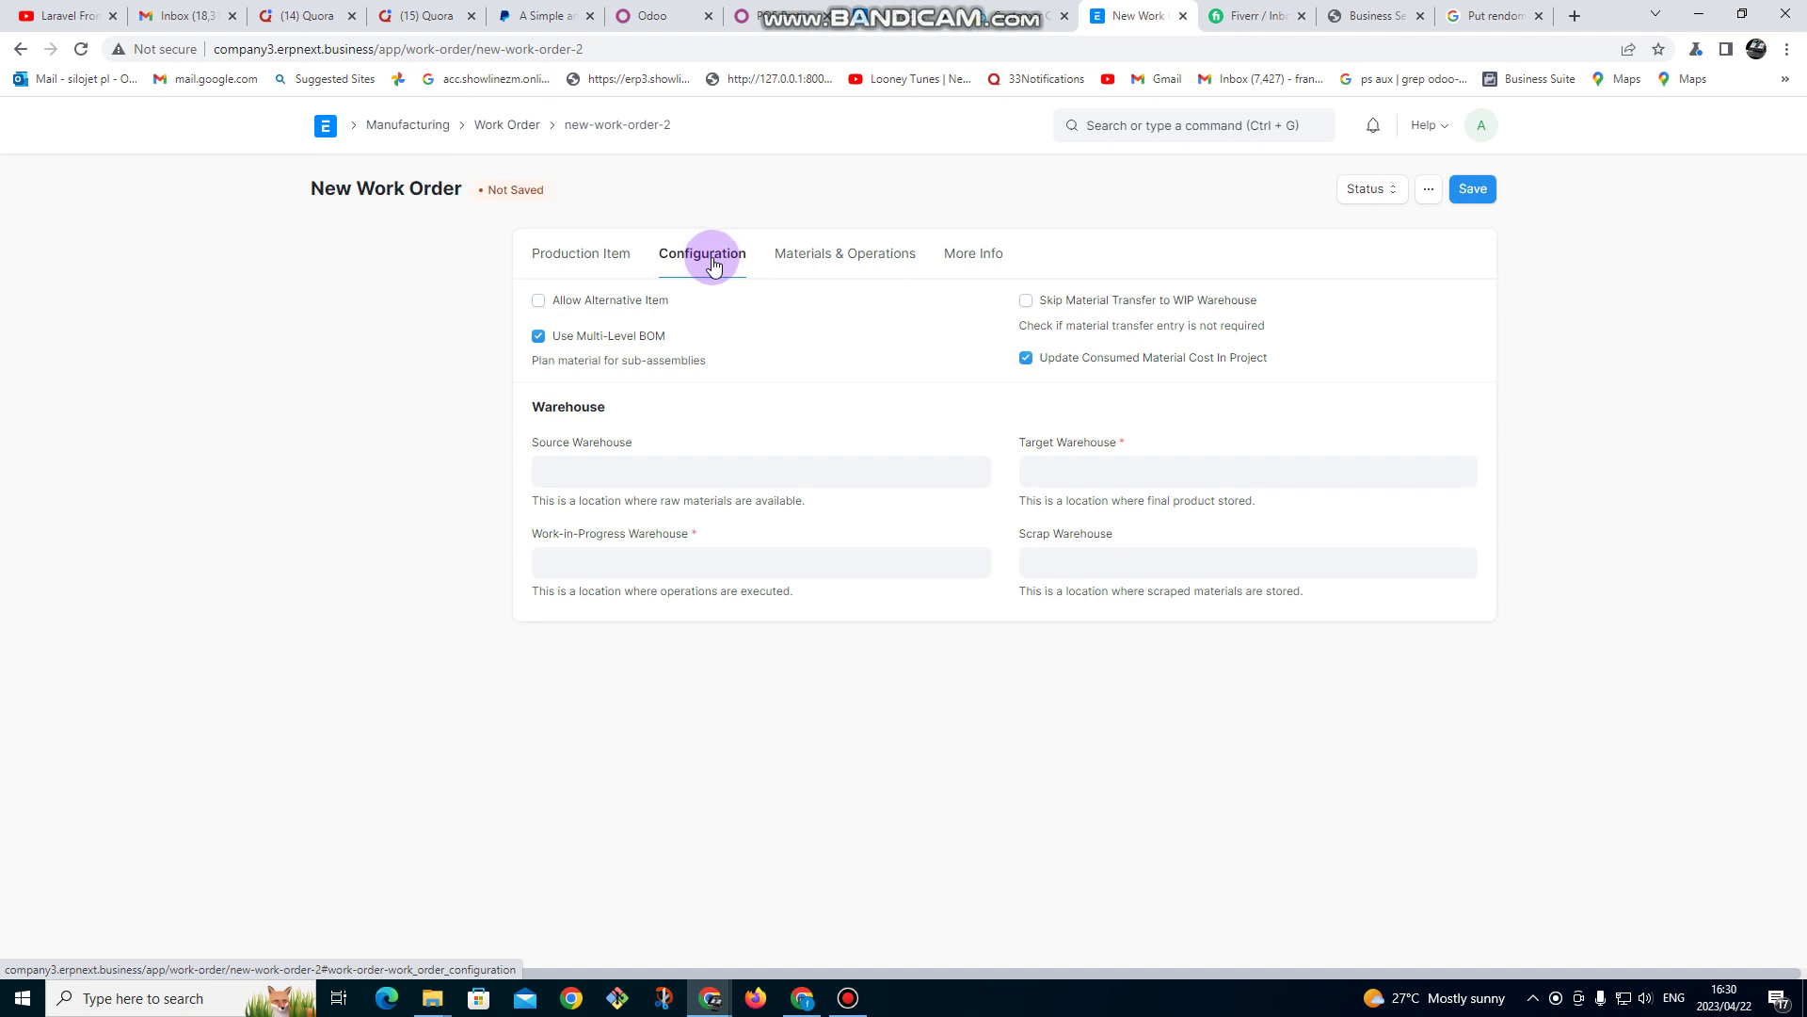
- Set warehouses Stores - E (source), Finished Goods - E (target), Work In Progress - E (WIP), then view materials
click(627, 459)
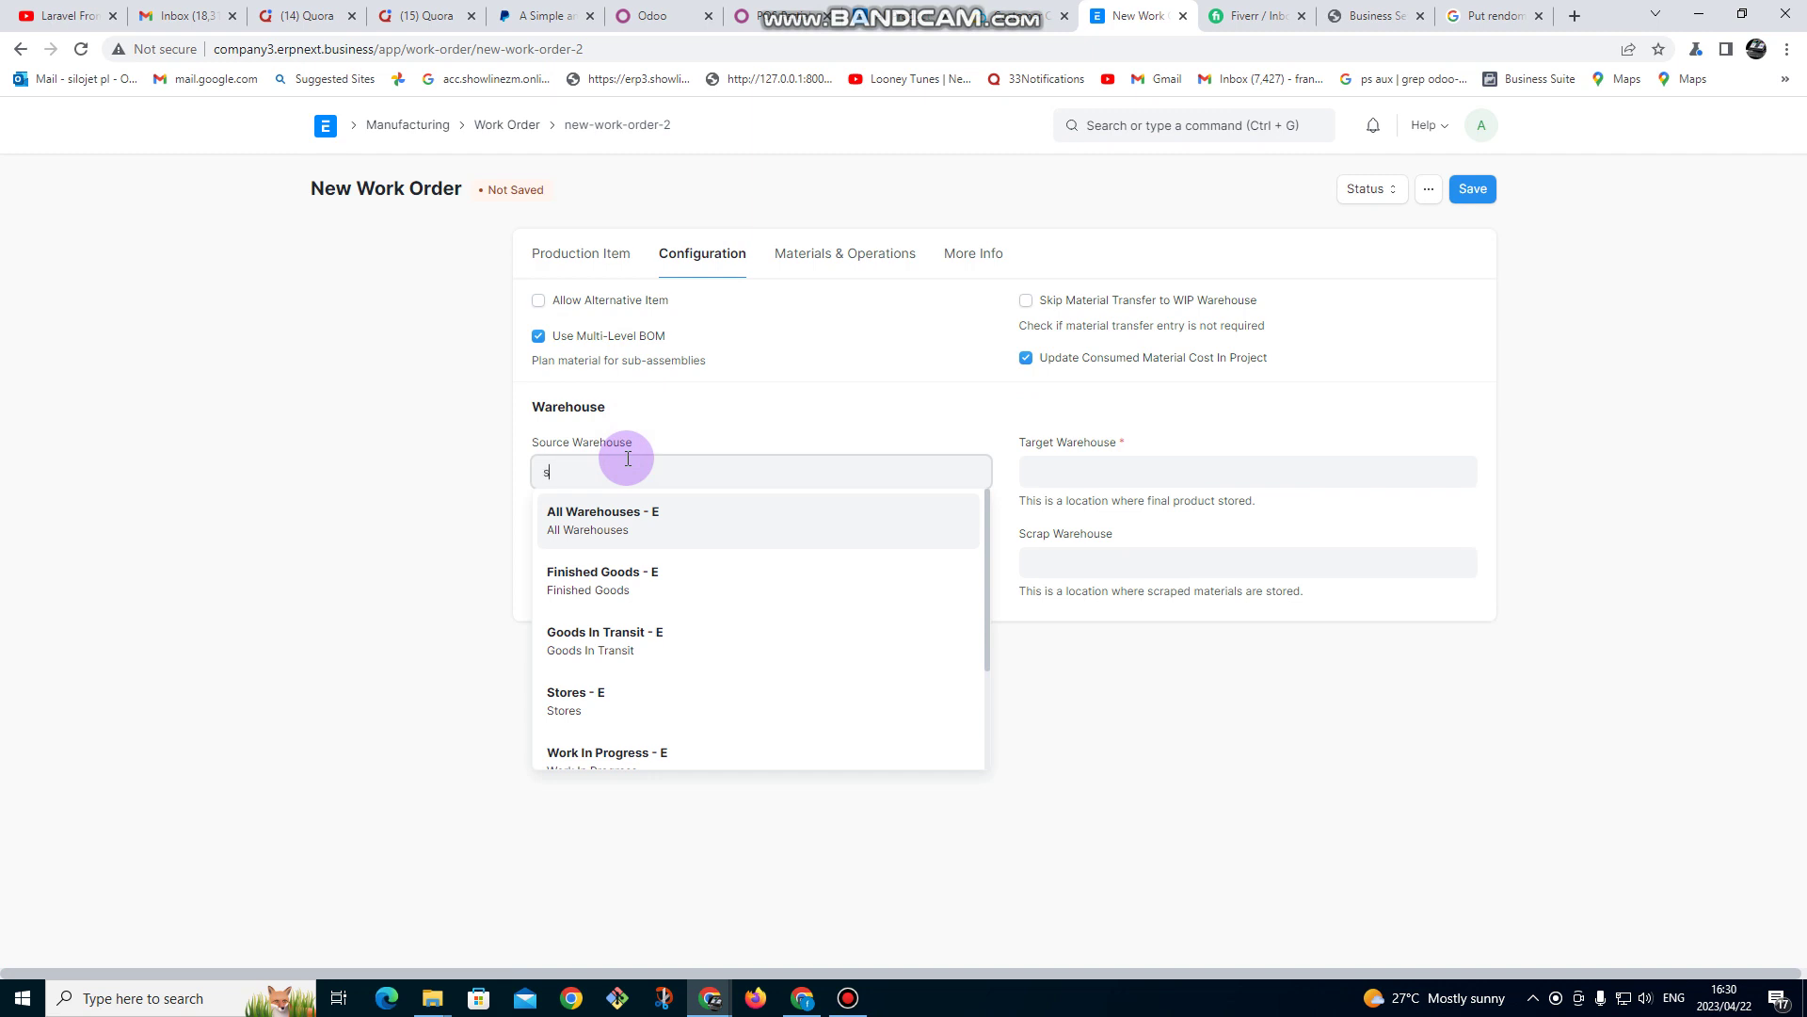
click(624, 520)
click(1157, 475)
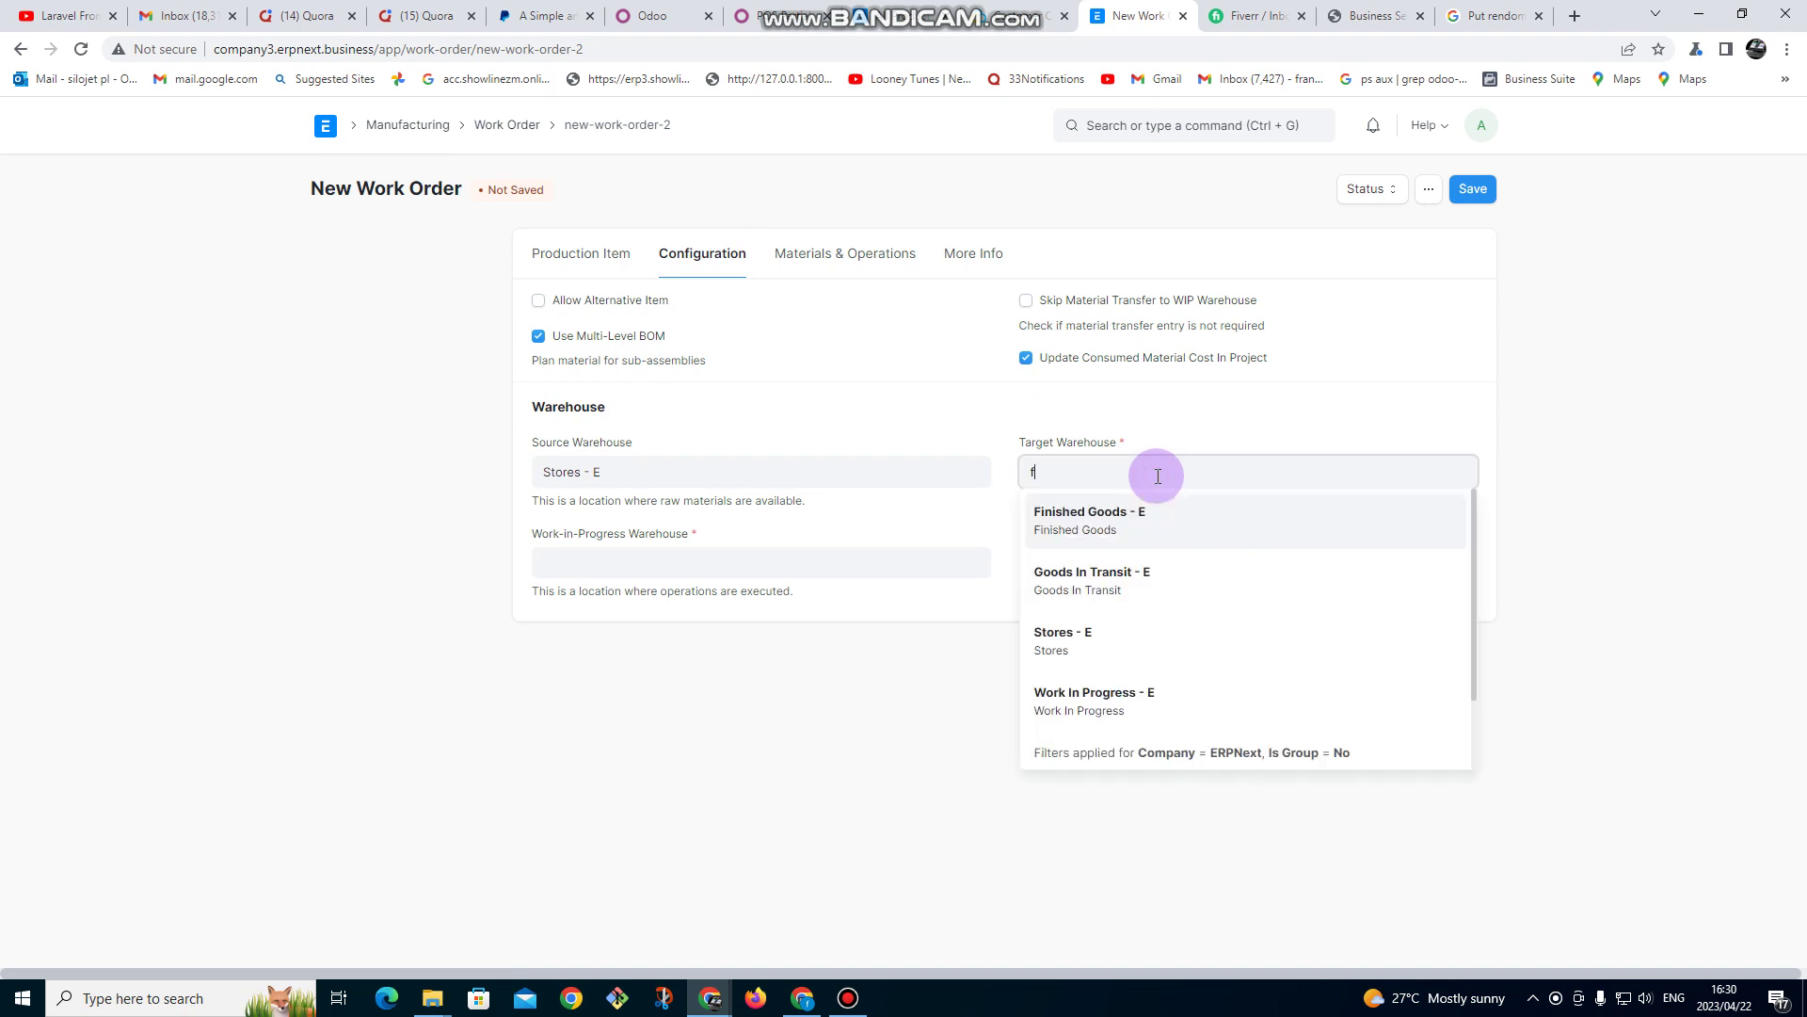
text(fin)
click(1107, 508)
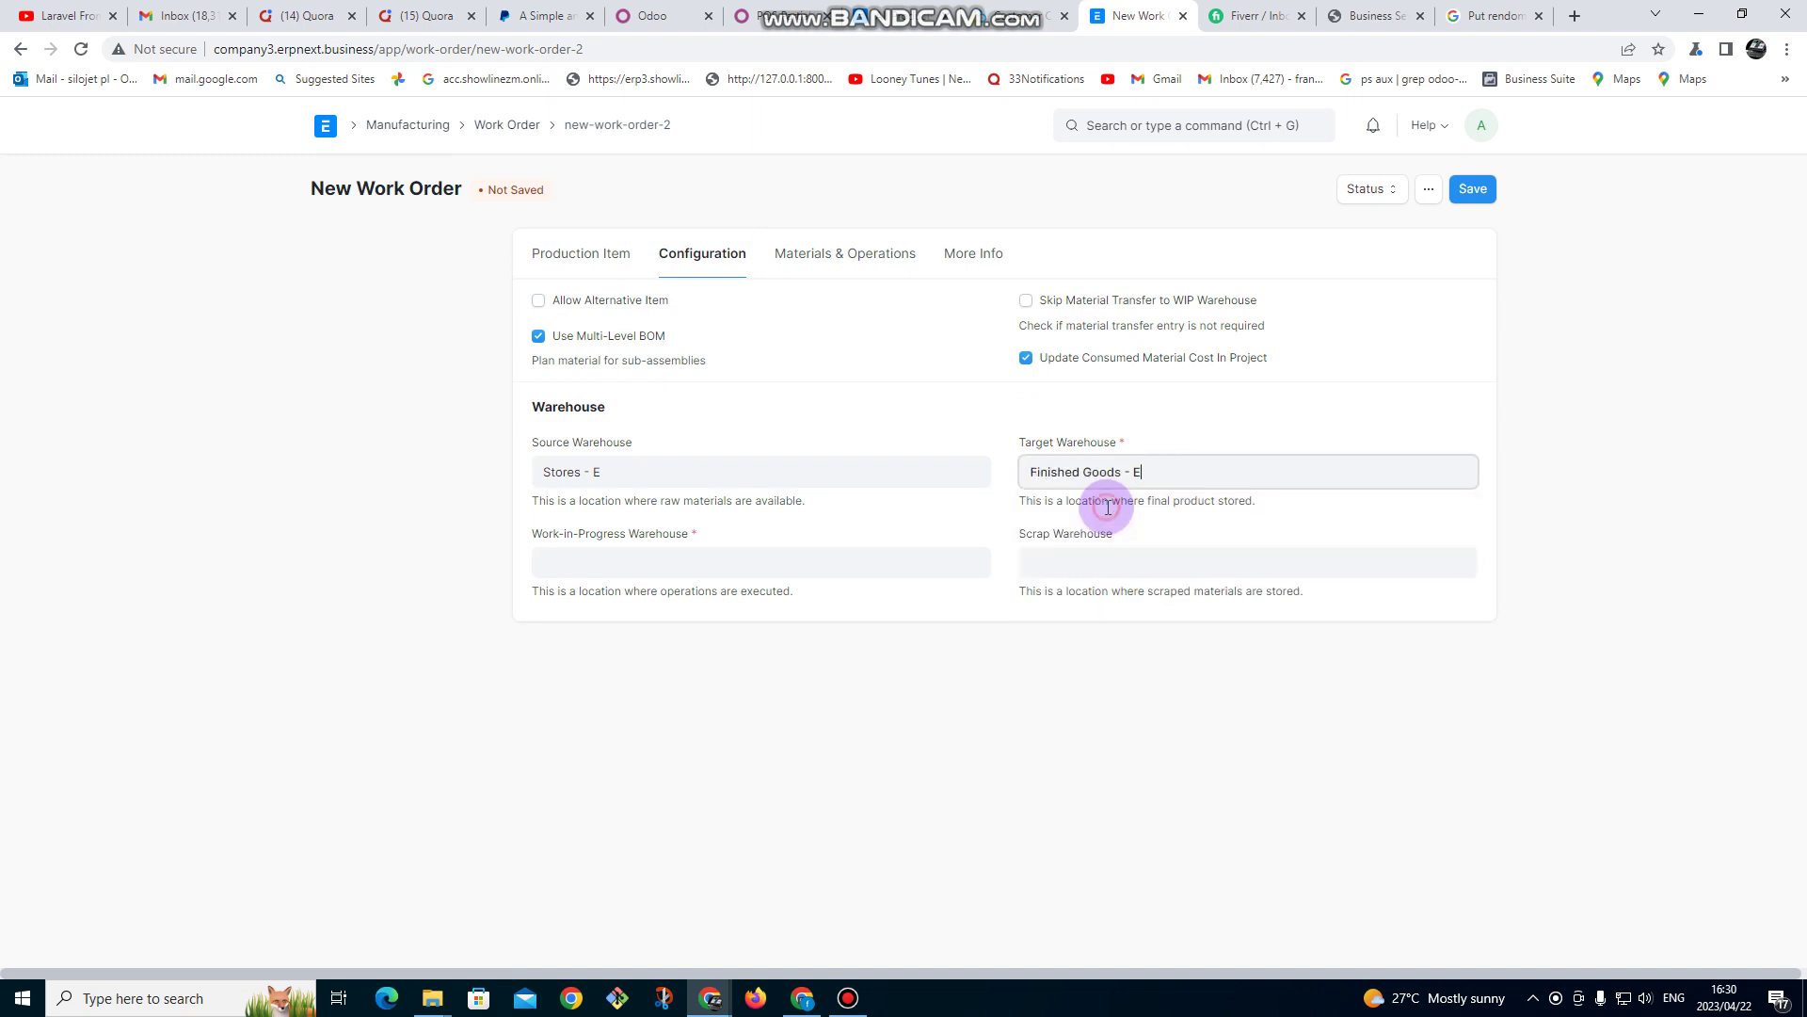
click(858, 563)
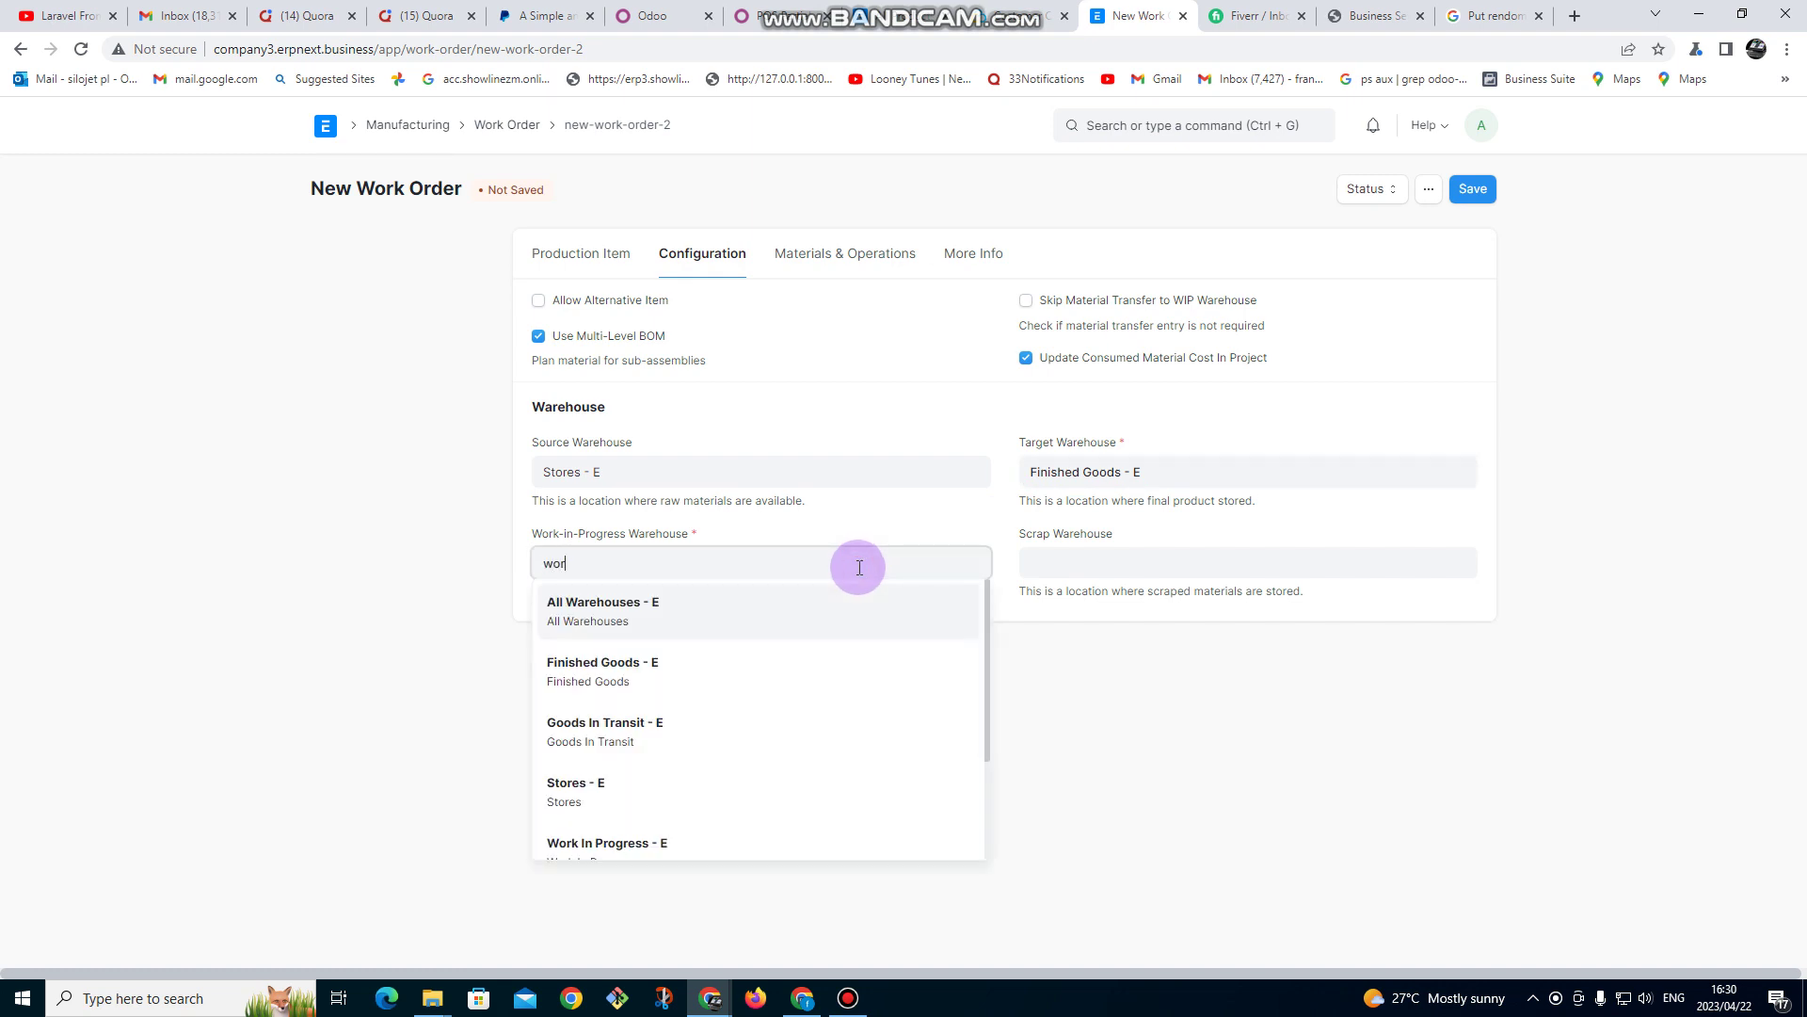
click(706, 623)
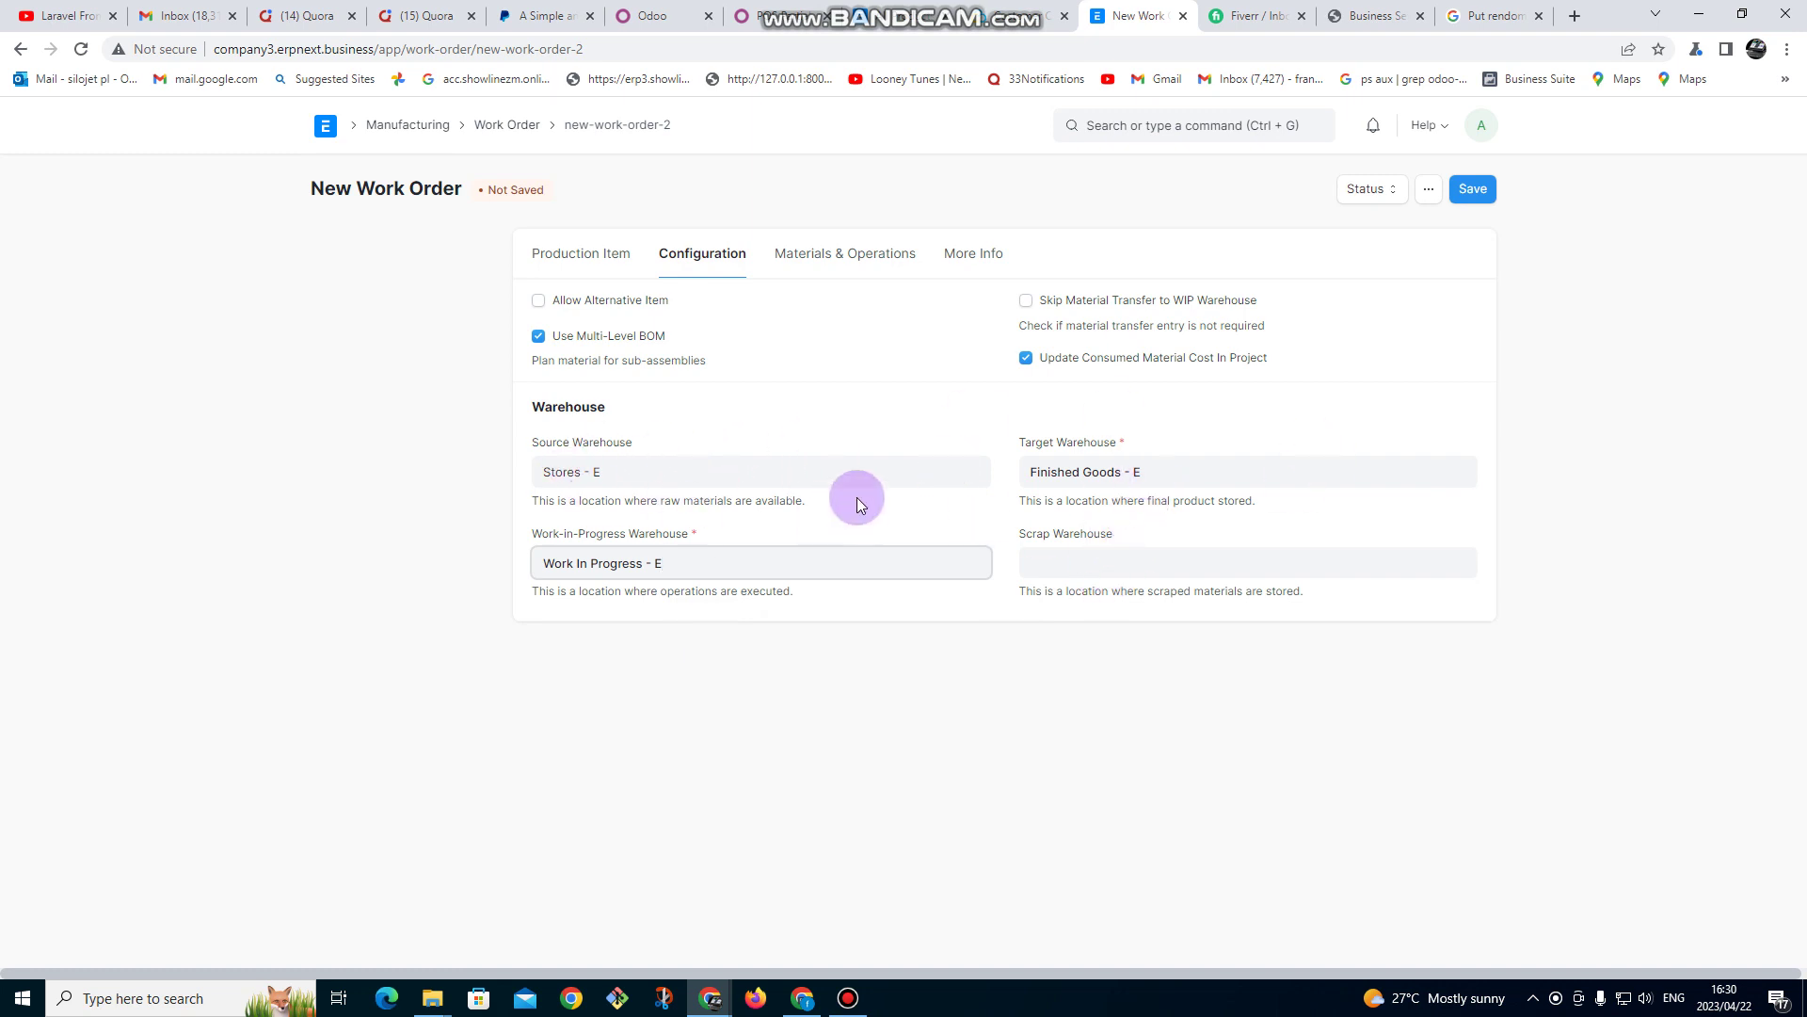
click(827, 260)
click(827, 260)
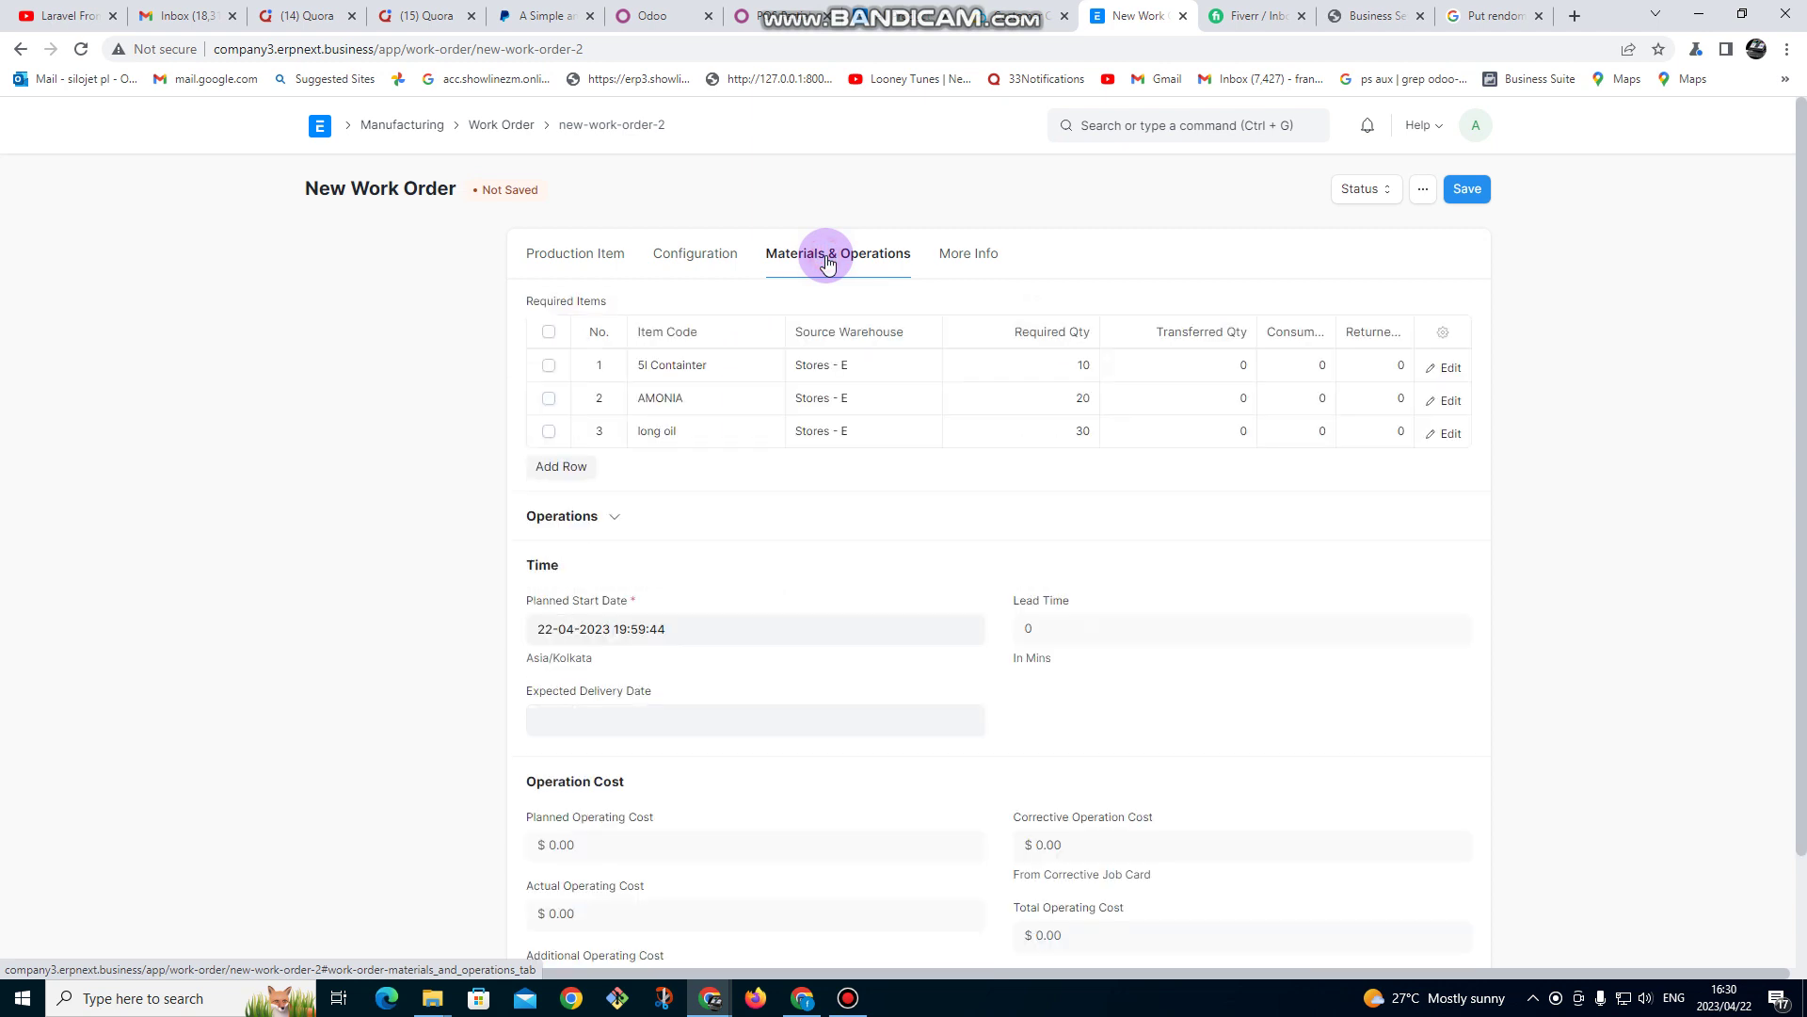
- Give the LIVE MIXING operation completed quantity 10 and workstation mixing station
click(608, 517)
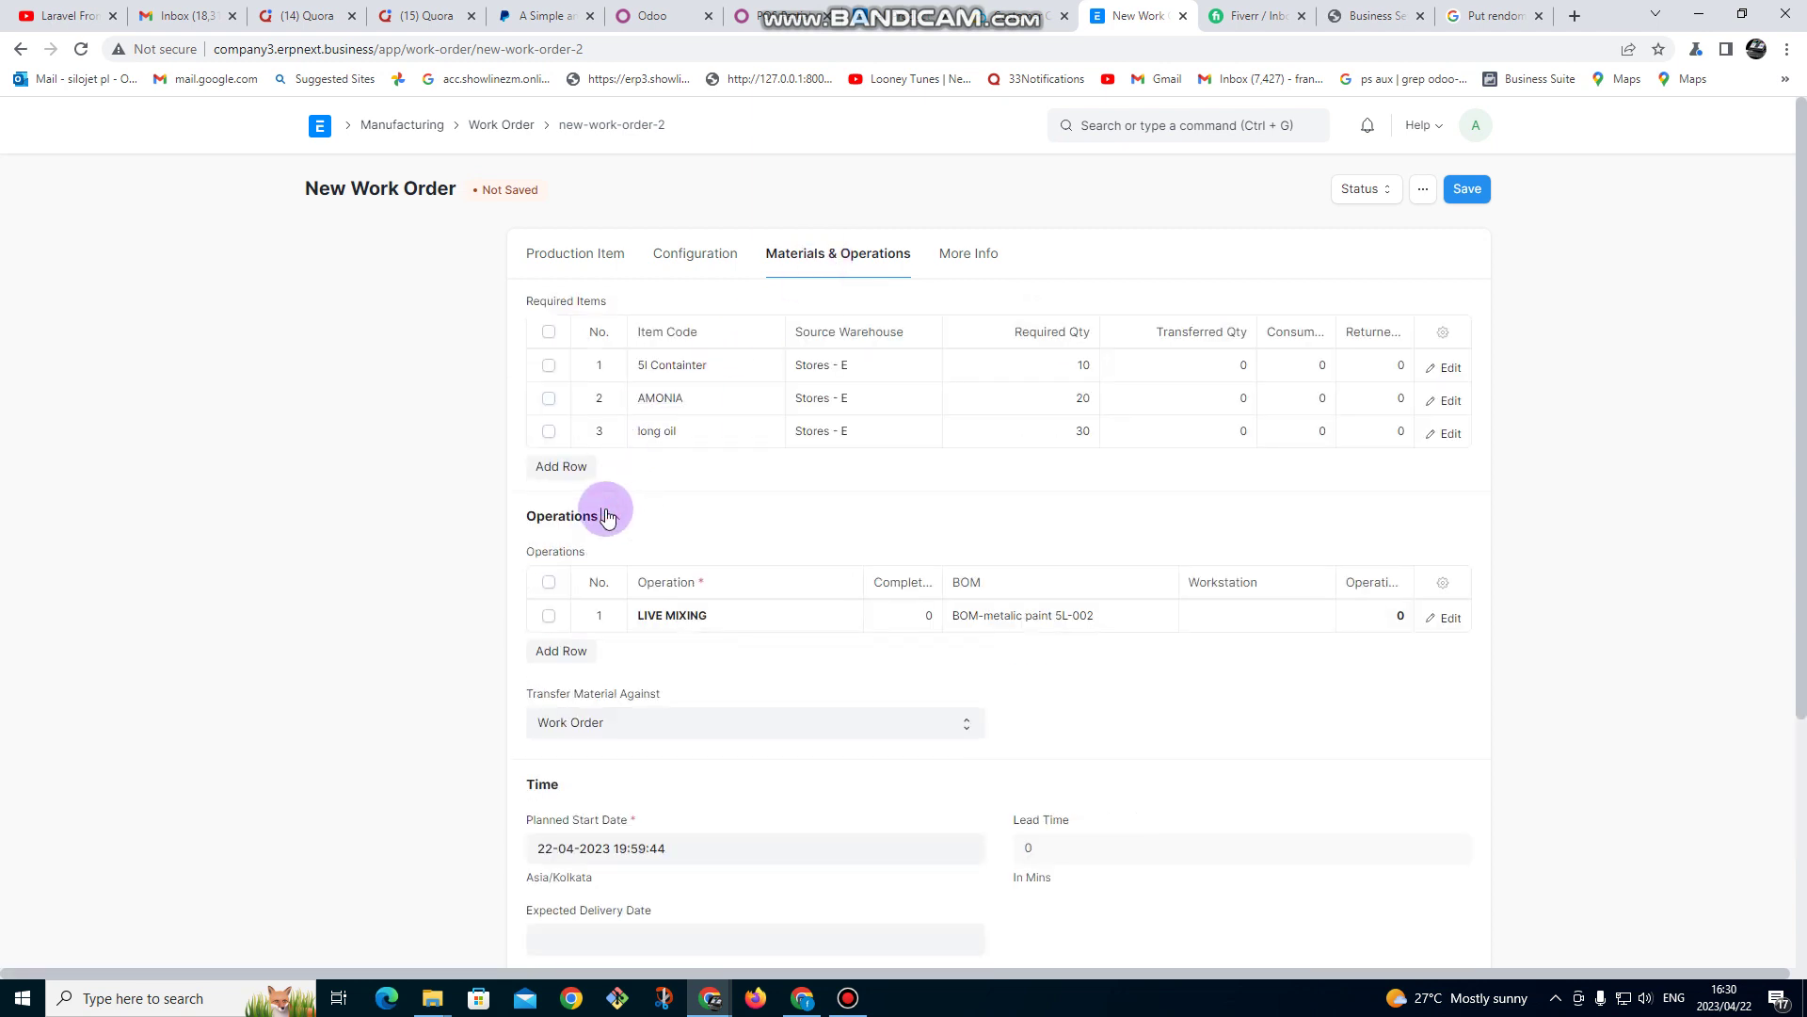
click(911, 616)
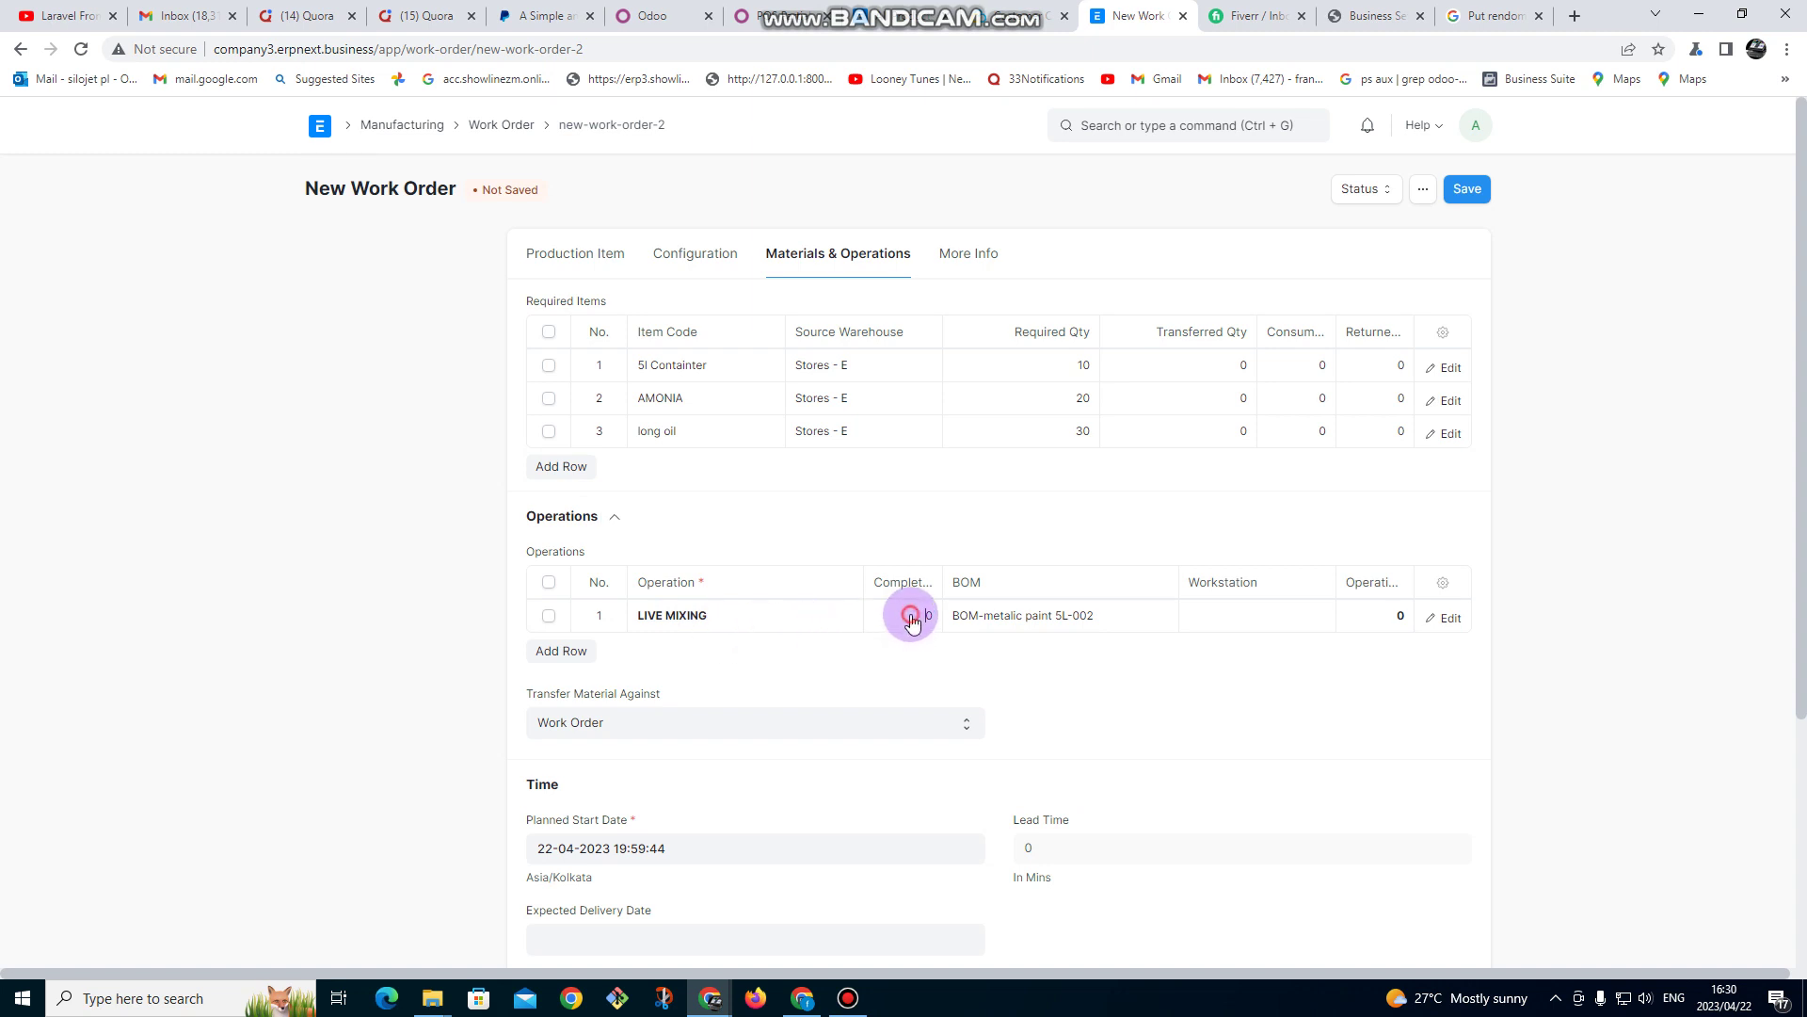
click(622, 478)
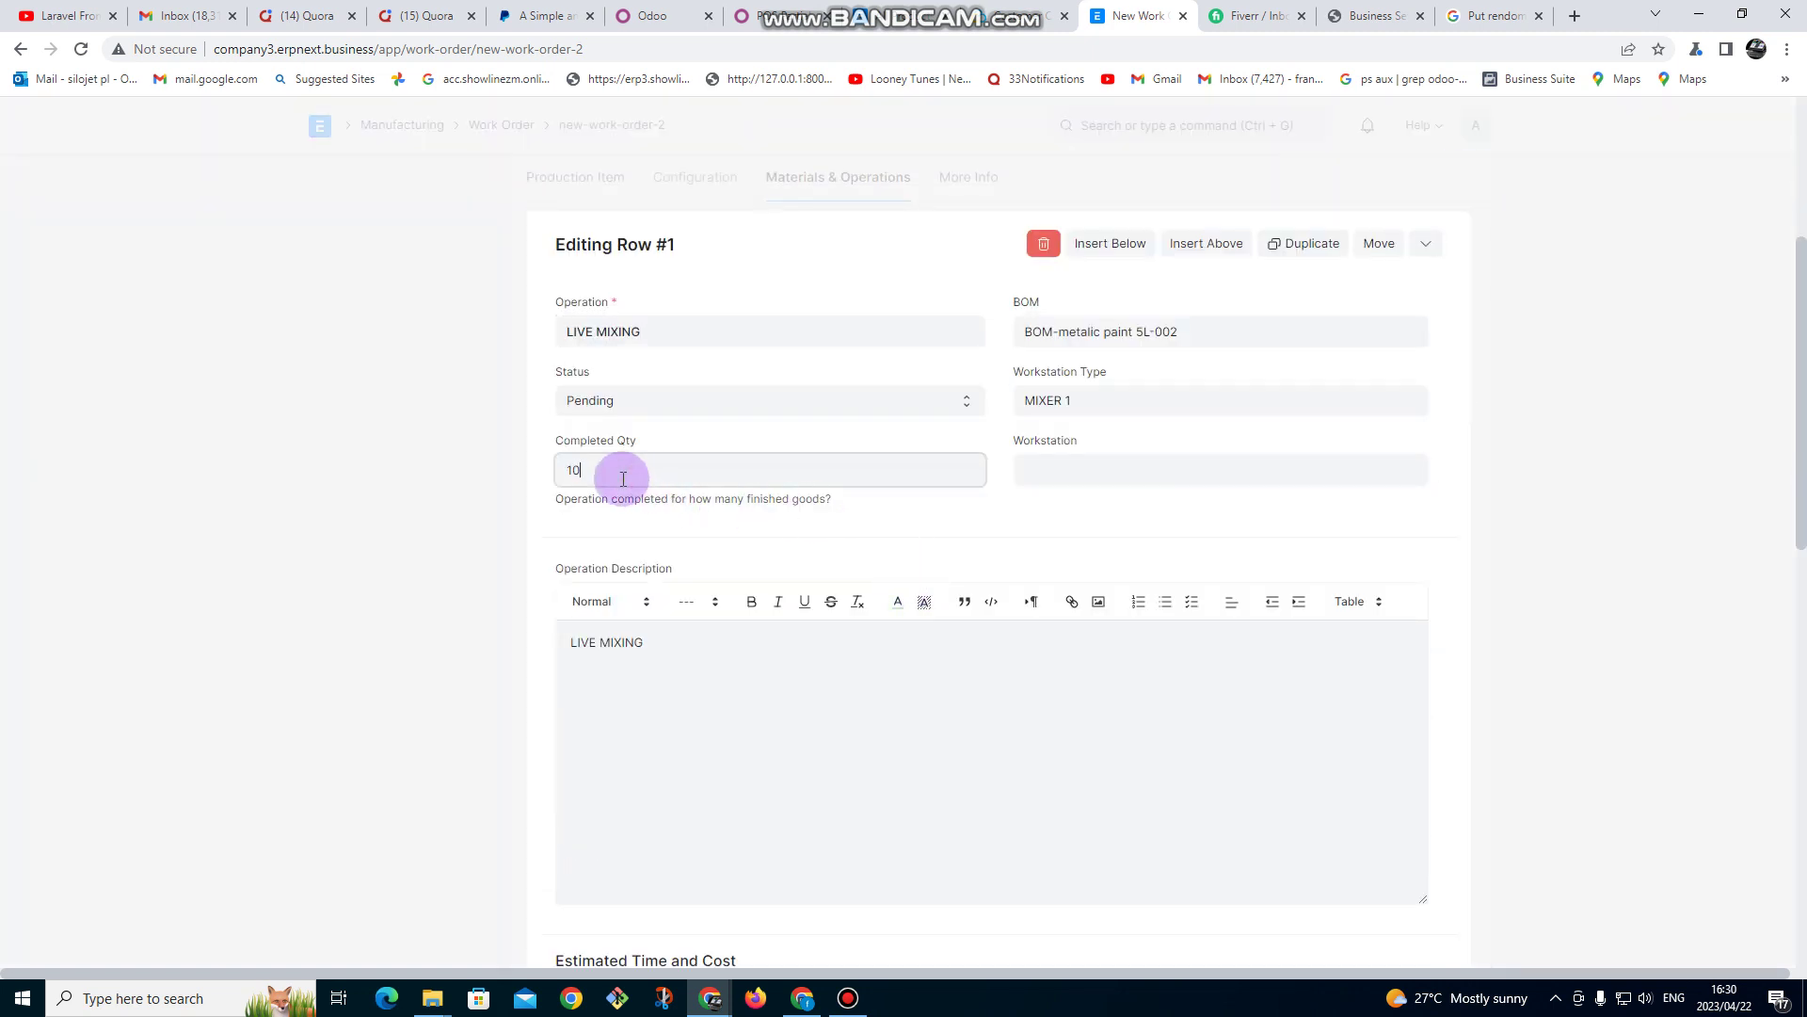
text(10)
click(1112, 467)
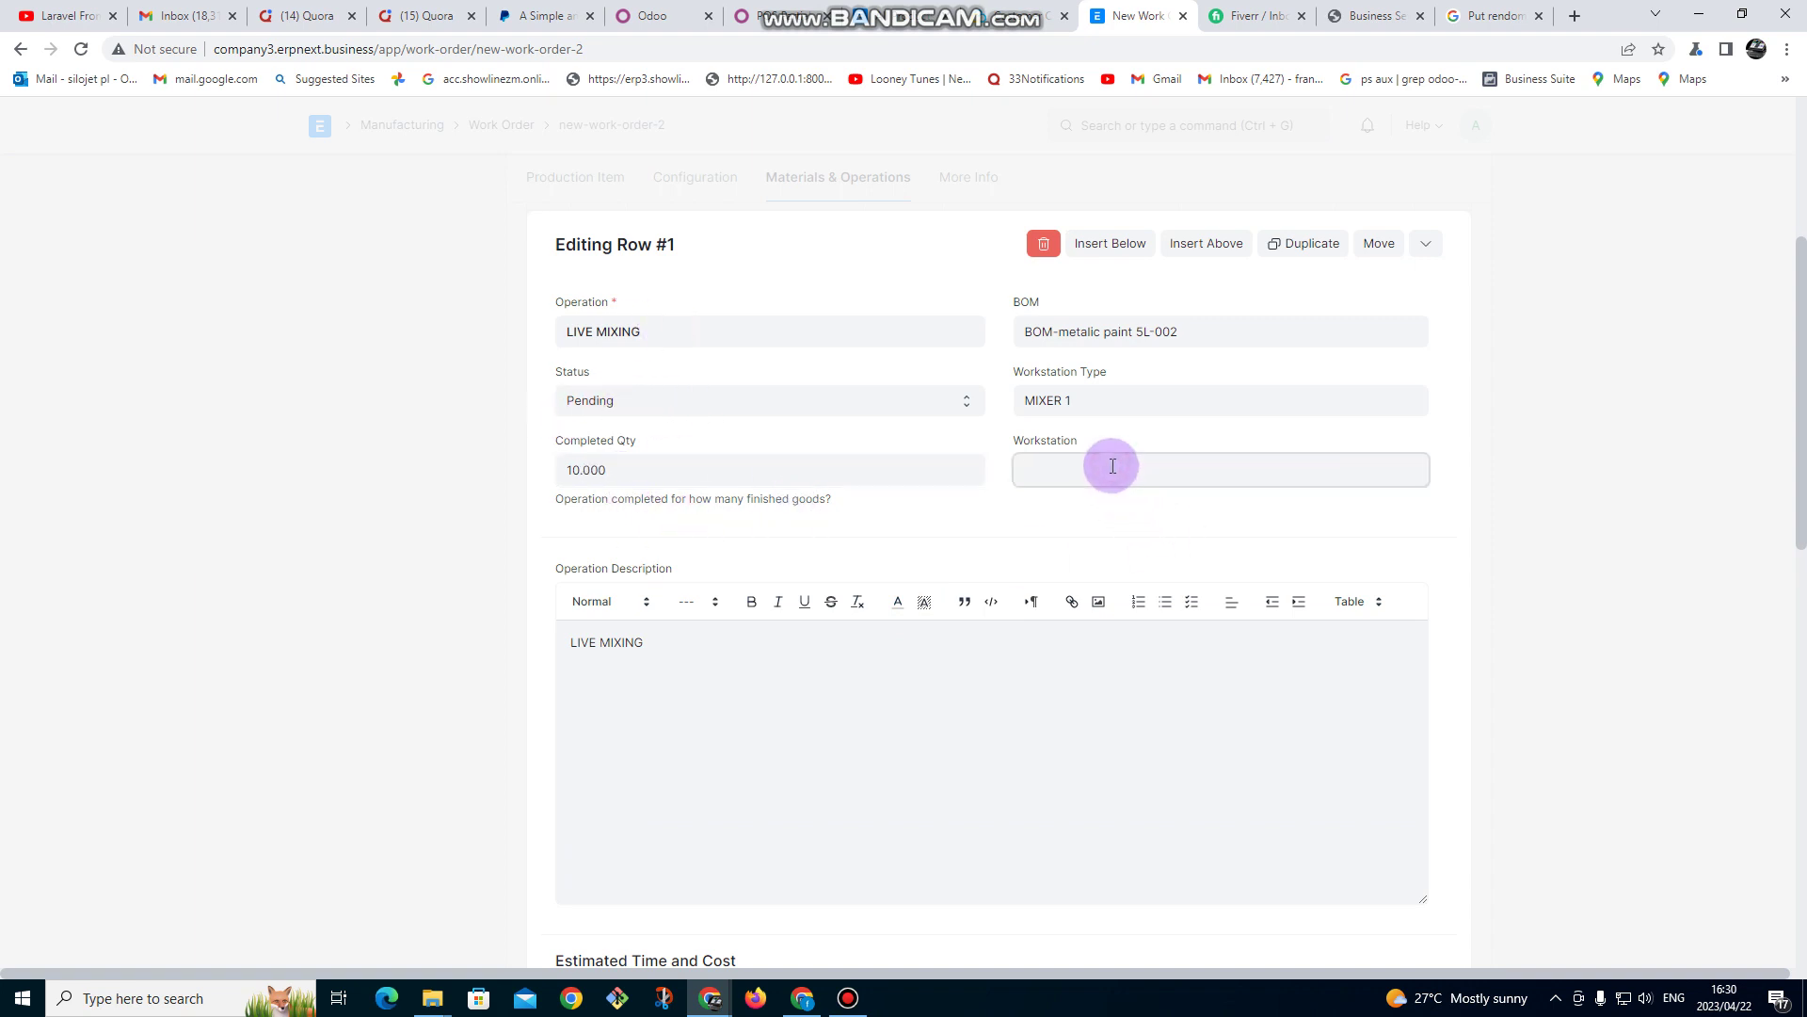
click(1094, 591)
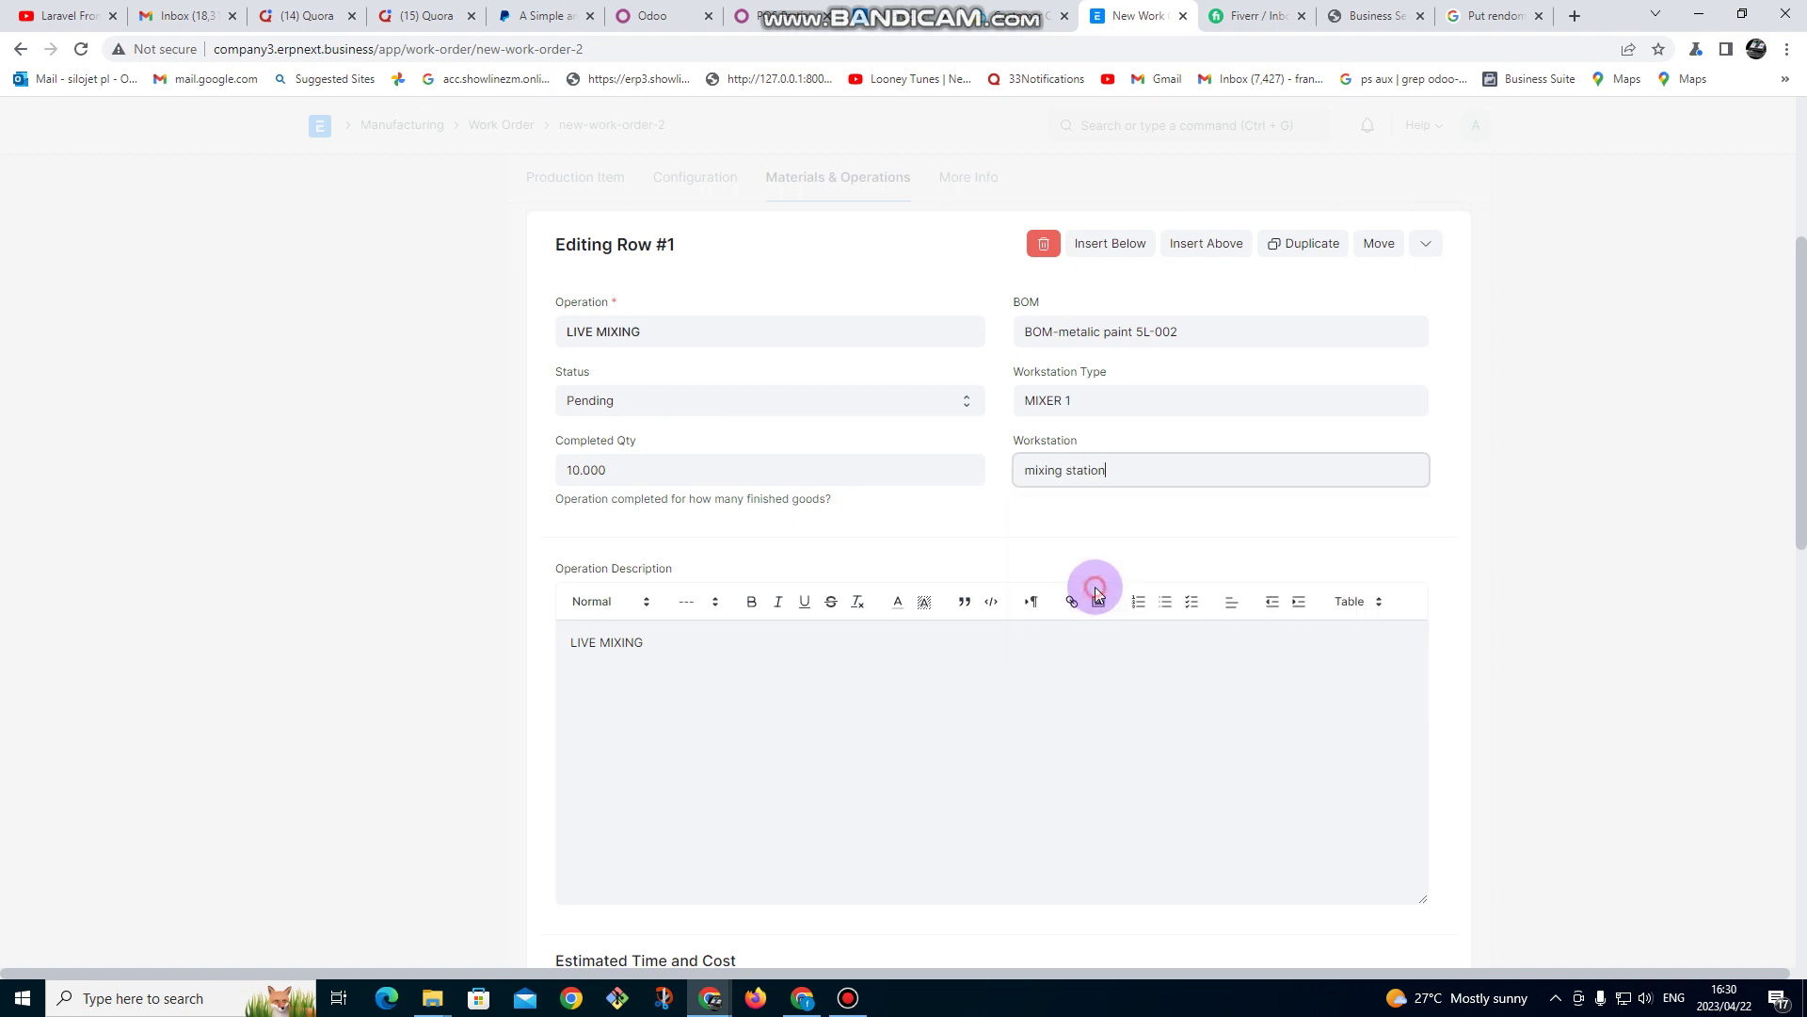
- Add the line 'mix well for about 10 minutes until solid' to the operation description
scroll(819, 682, down, 4)
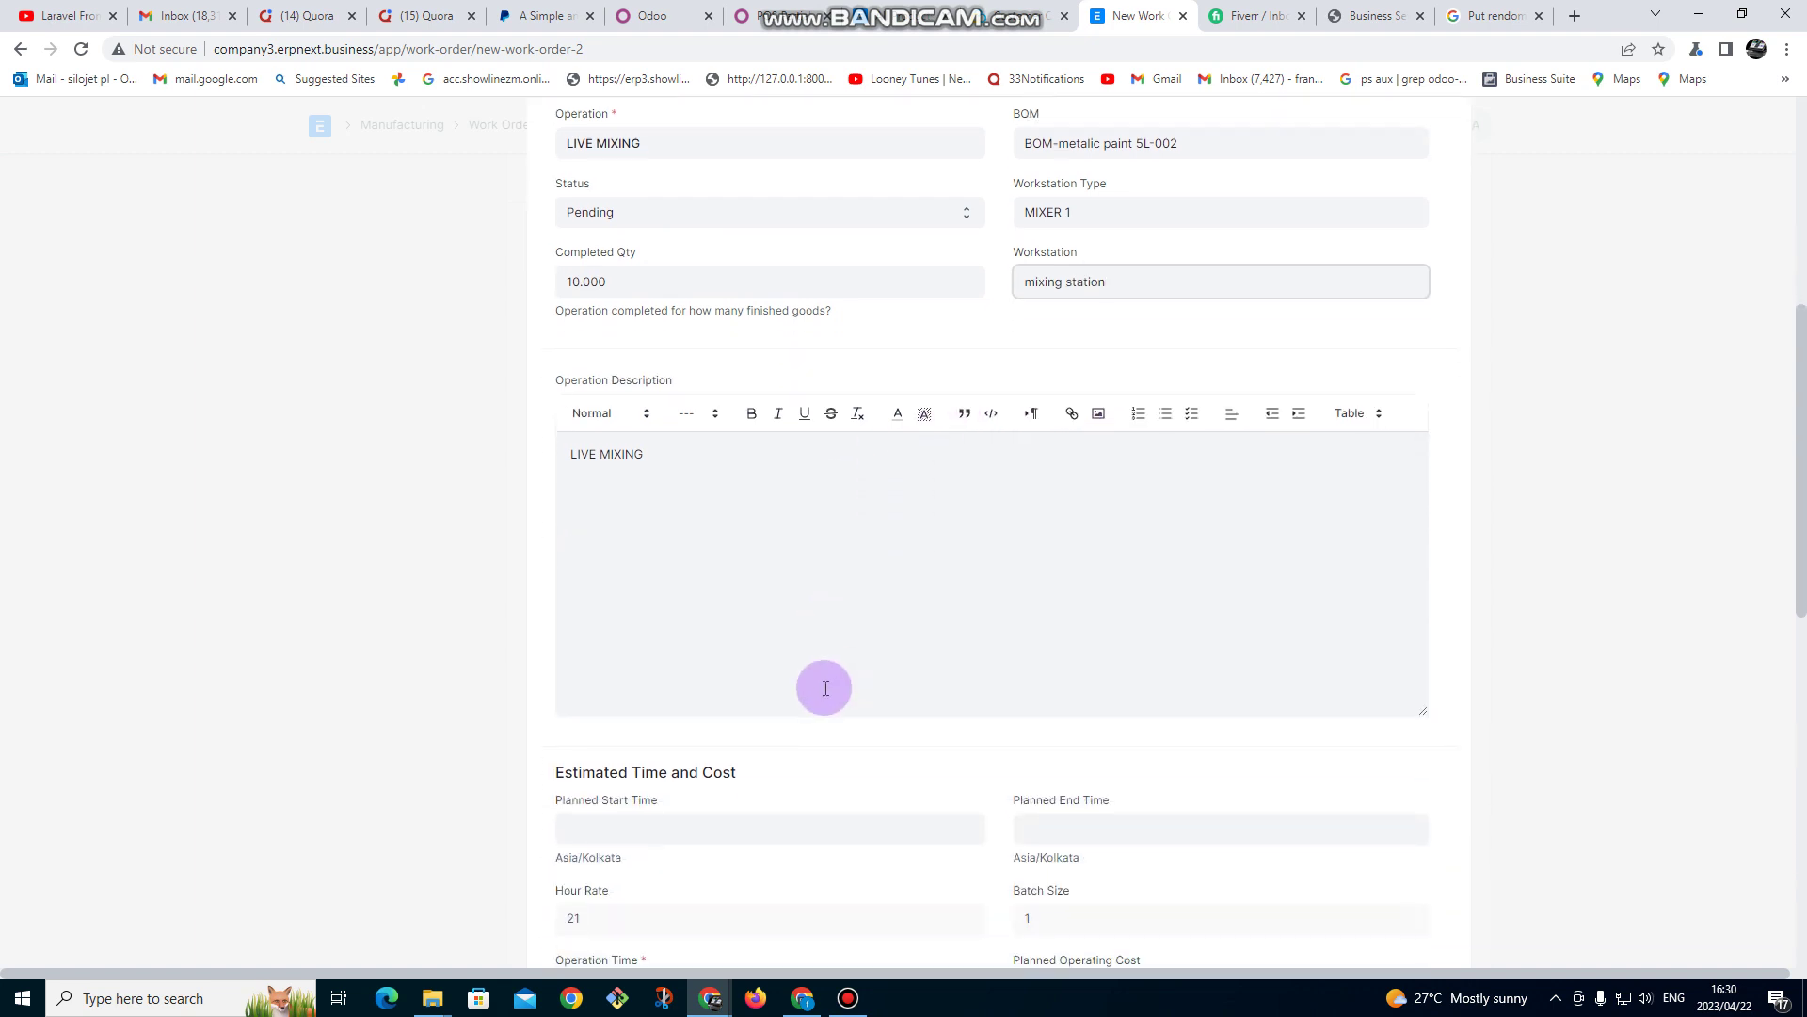
click(676, 265)
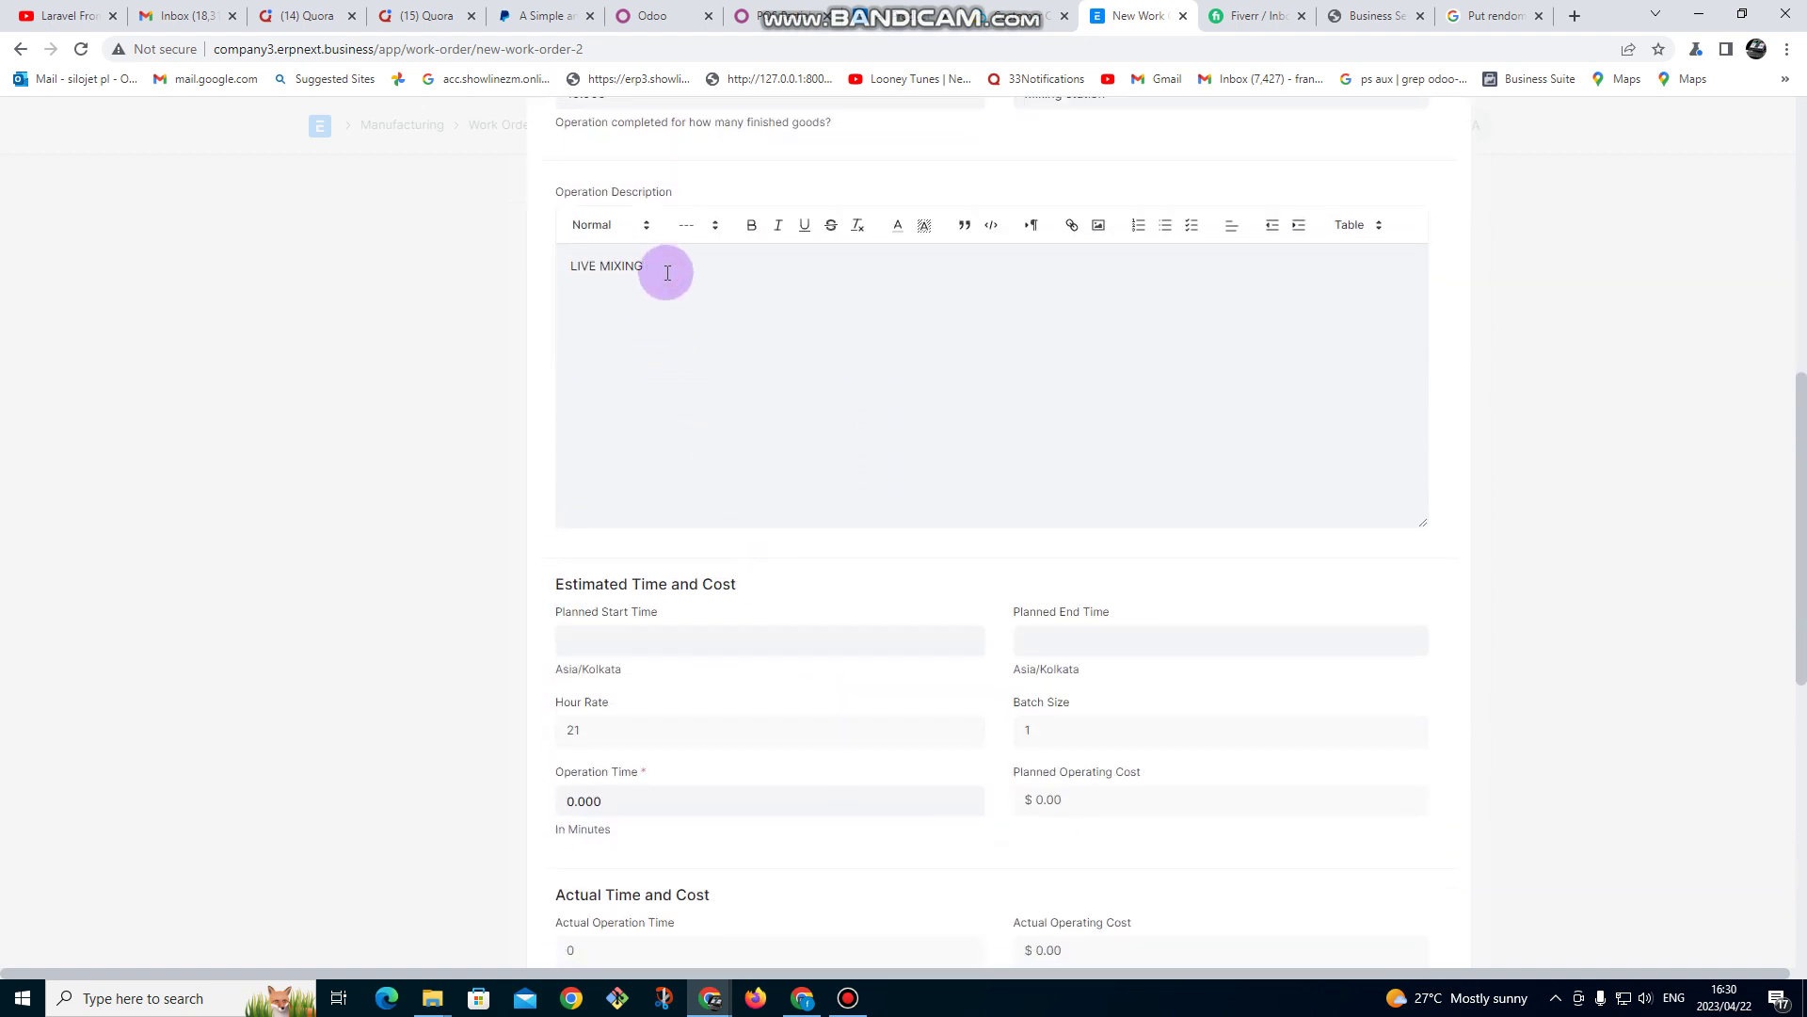
key(Return)
text(mix well for about 10 minutes until solid)
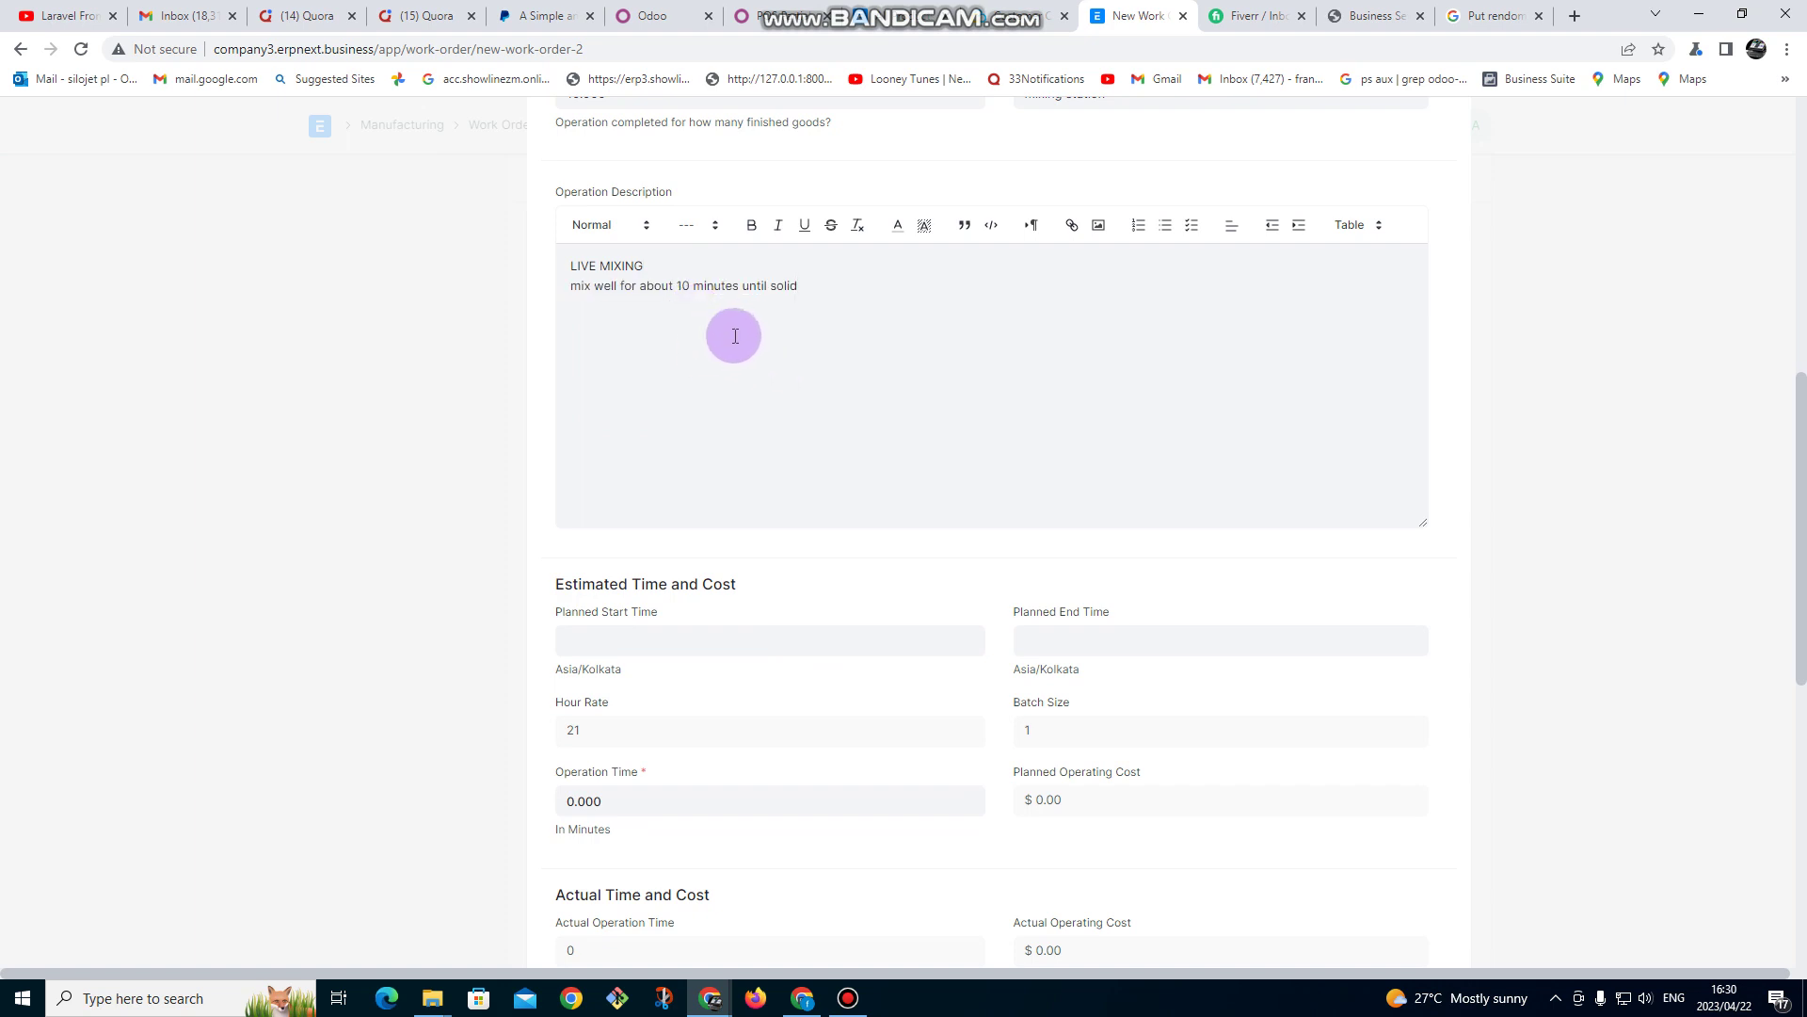
- Set the operation's planned start time to now and its operation time to 10 minutes
click(665, 648)
click(673, 596)
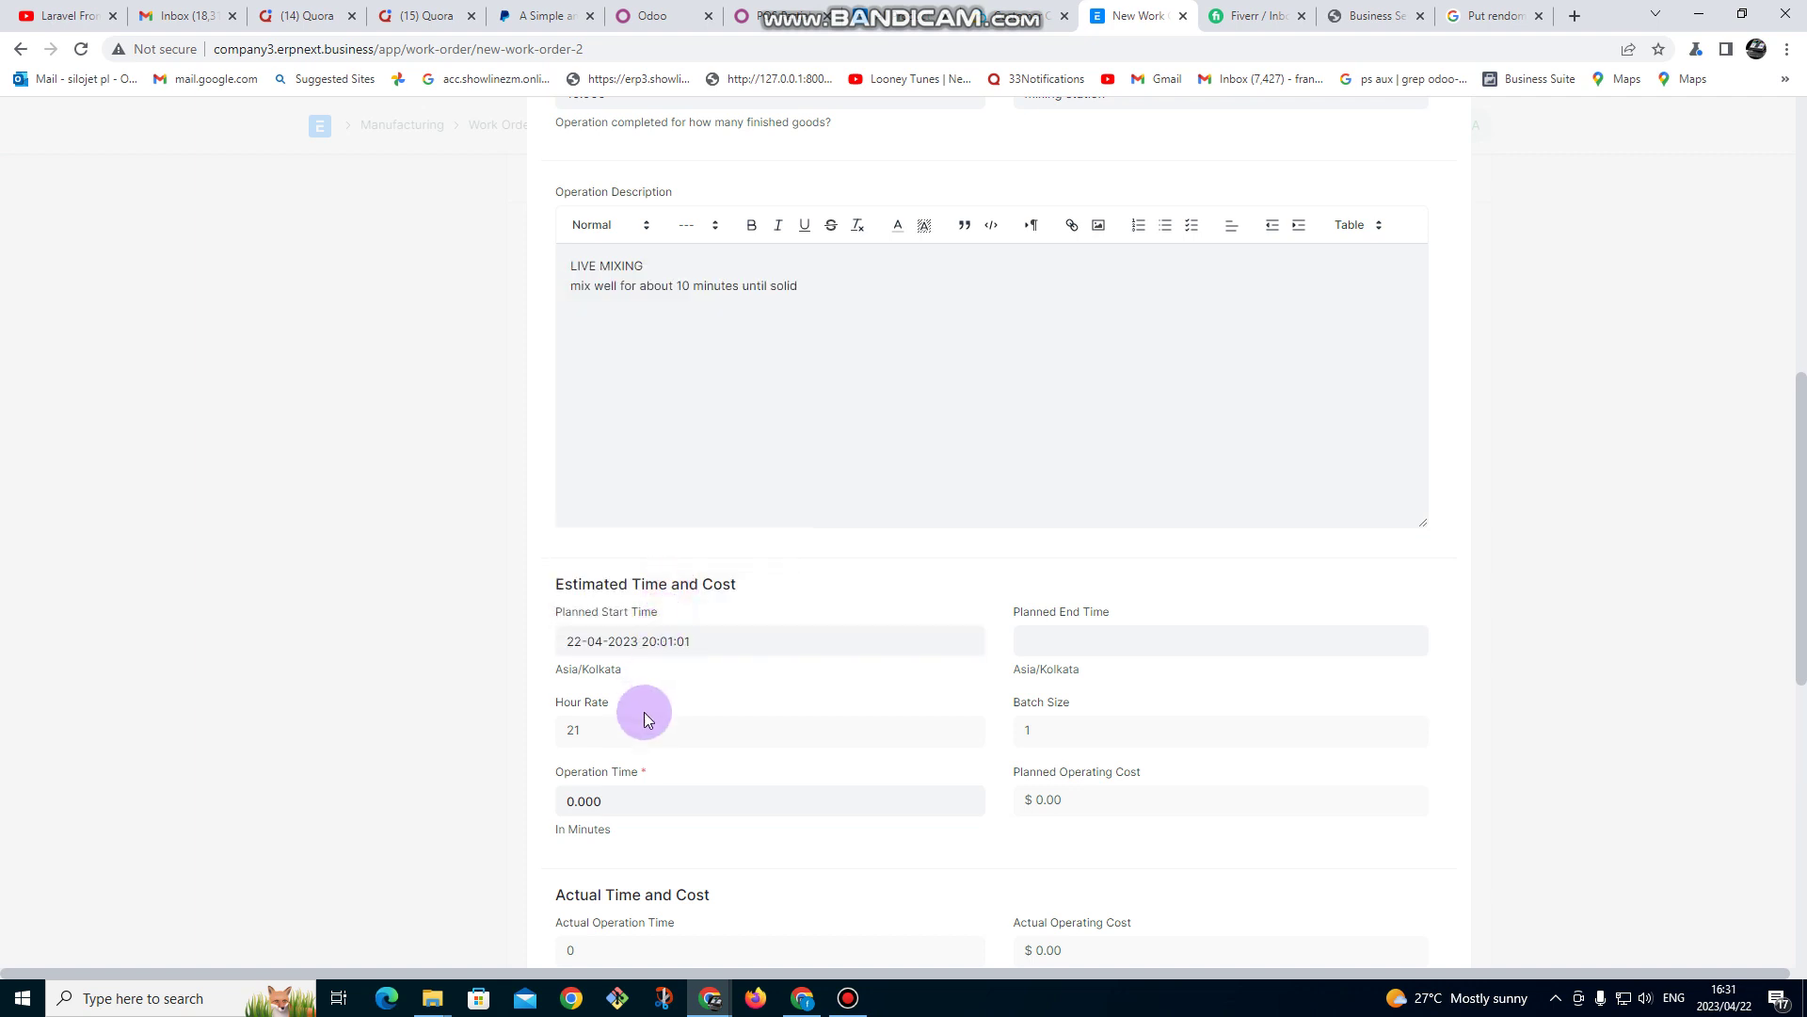
scroll(629, 747, down, 2)
click(616, 617)
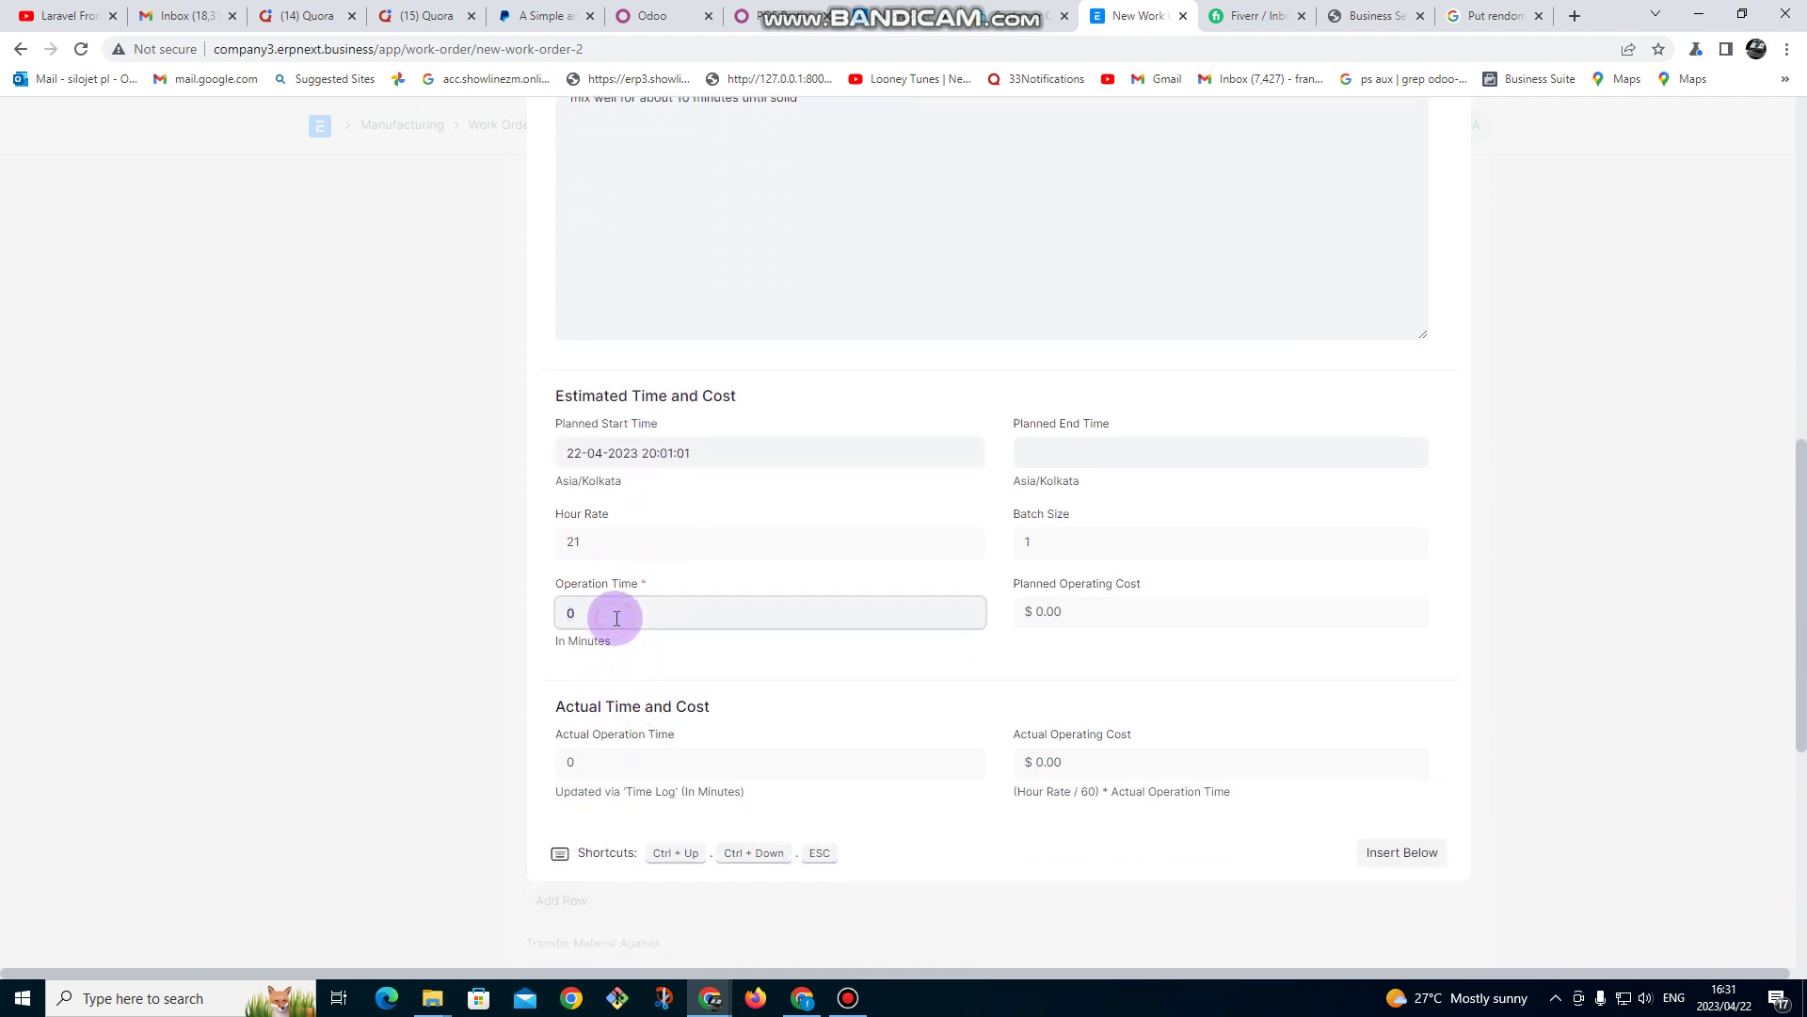
text(10)
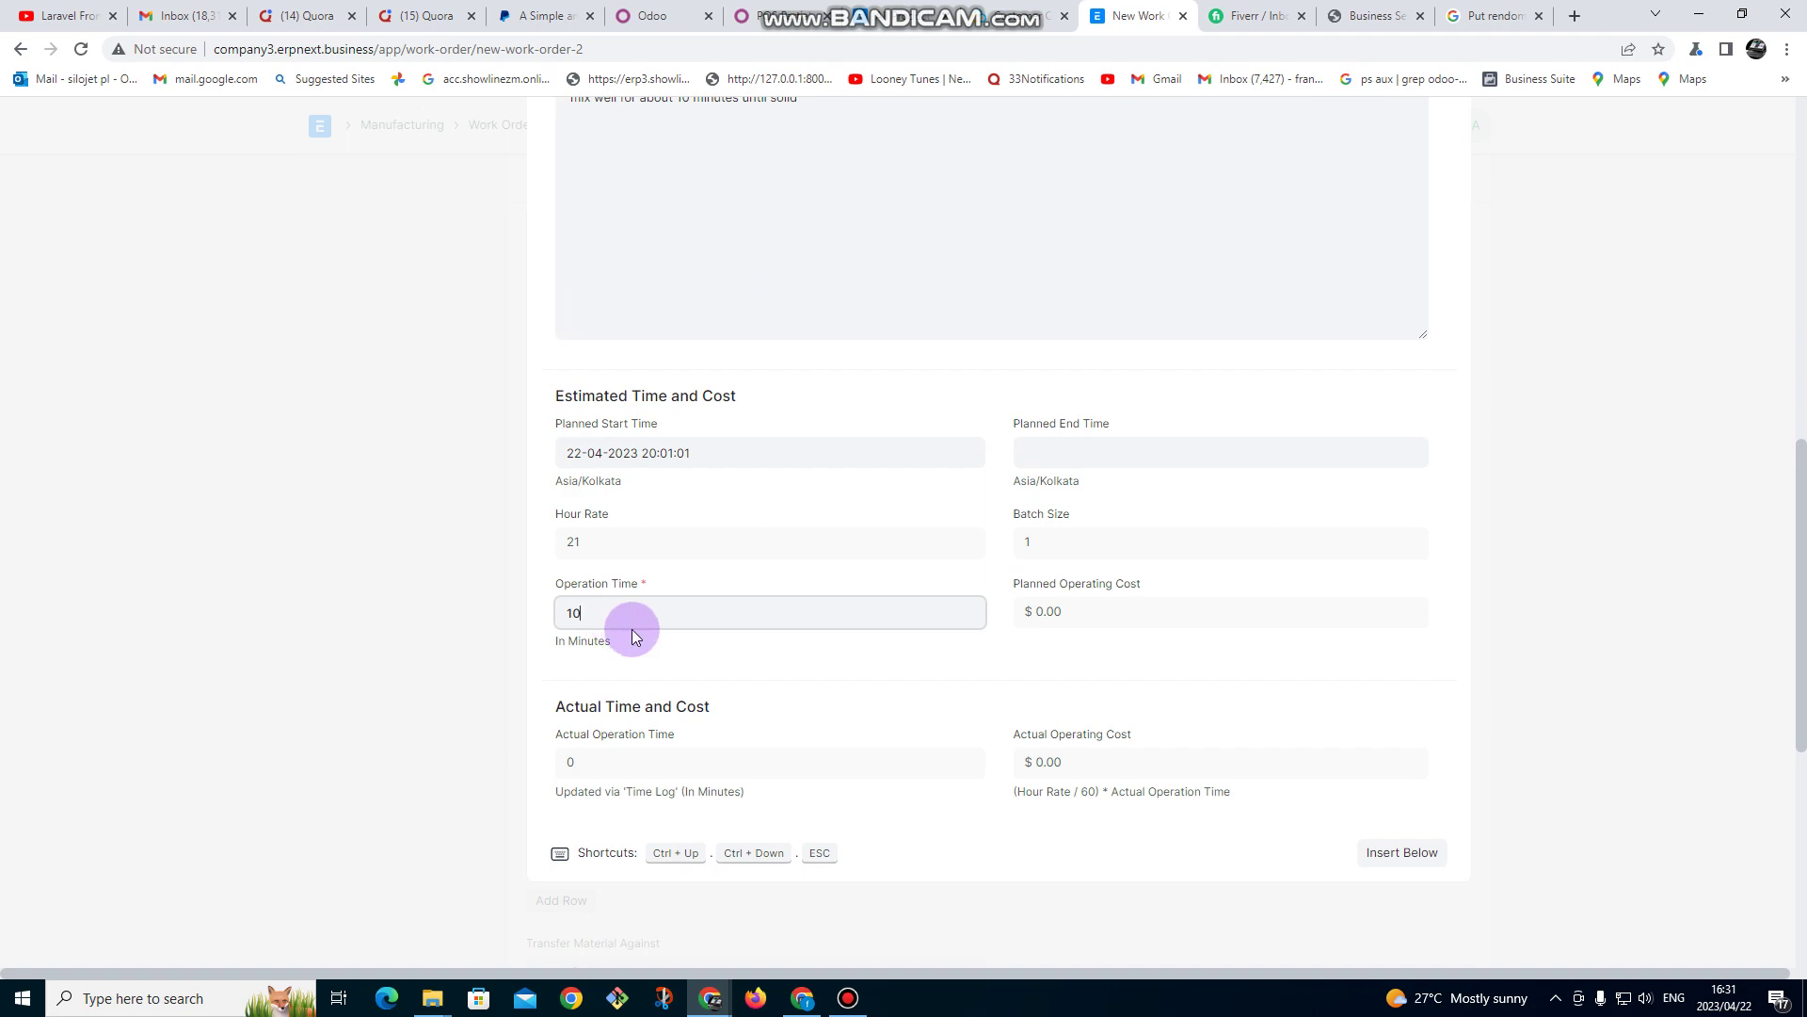
scroll(1075, 812, up, 4)
scroll(1130, 781, up, 4)
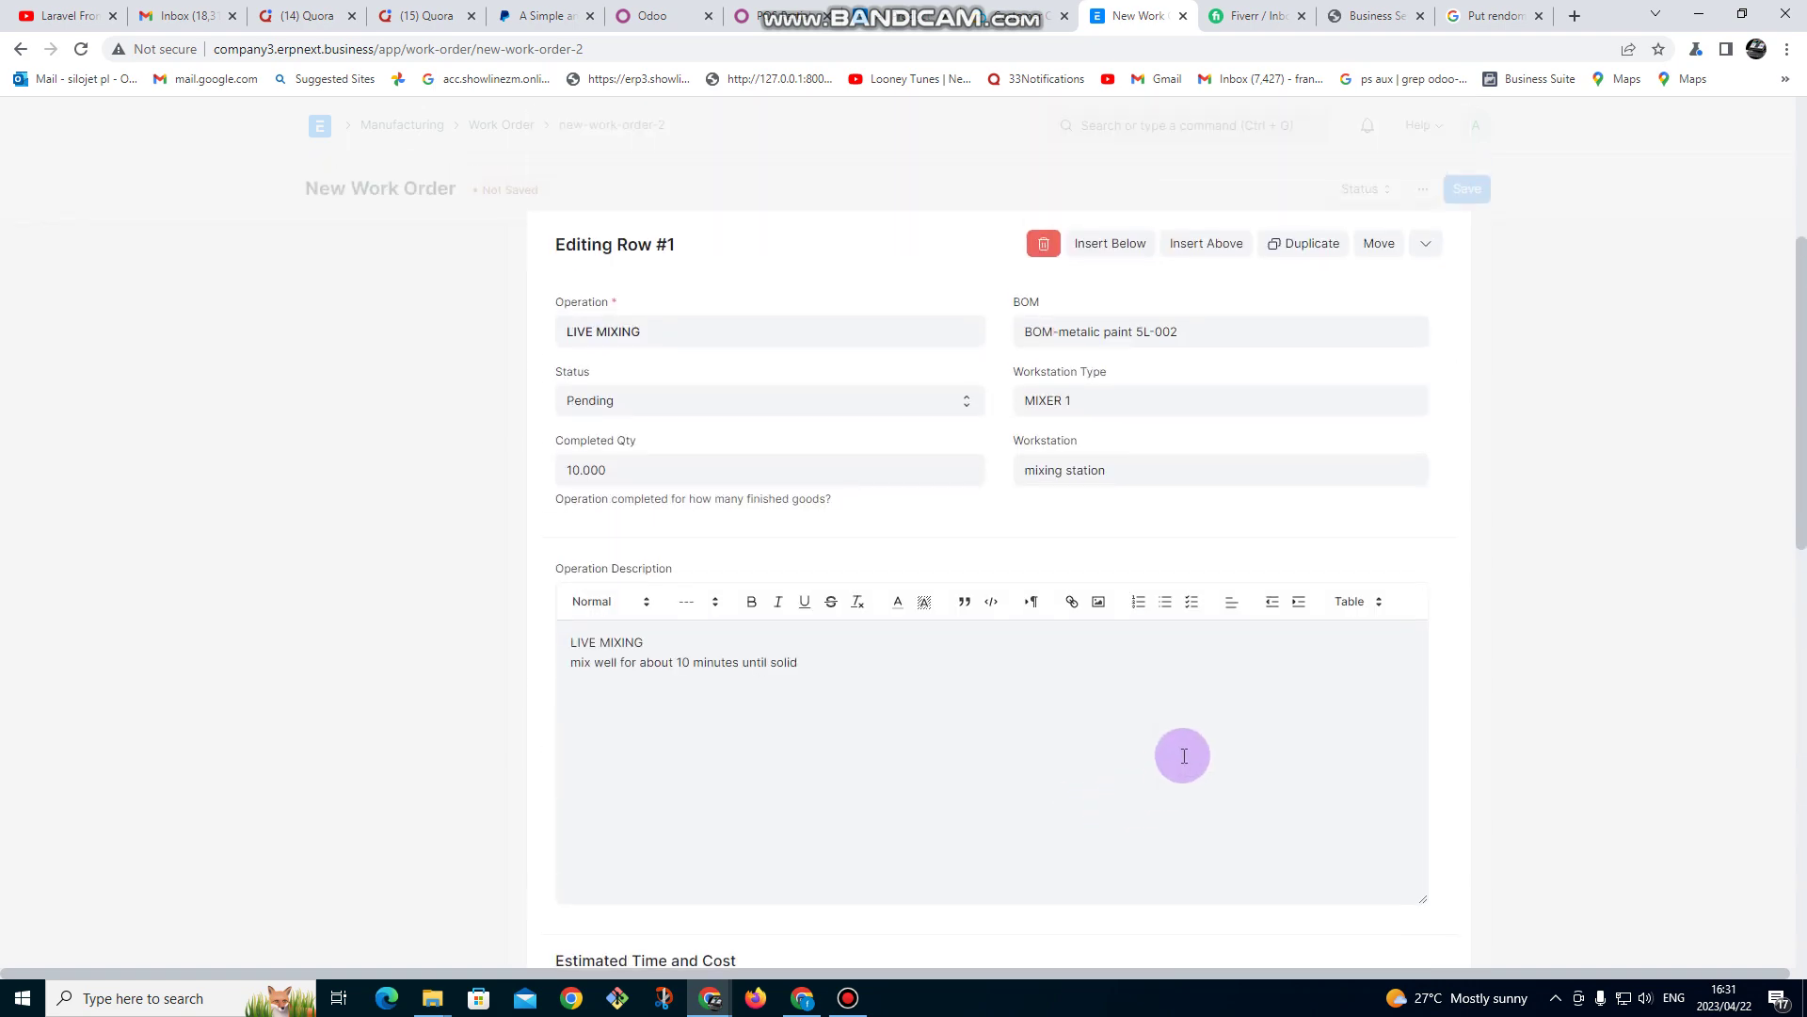
click(1429, 433)
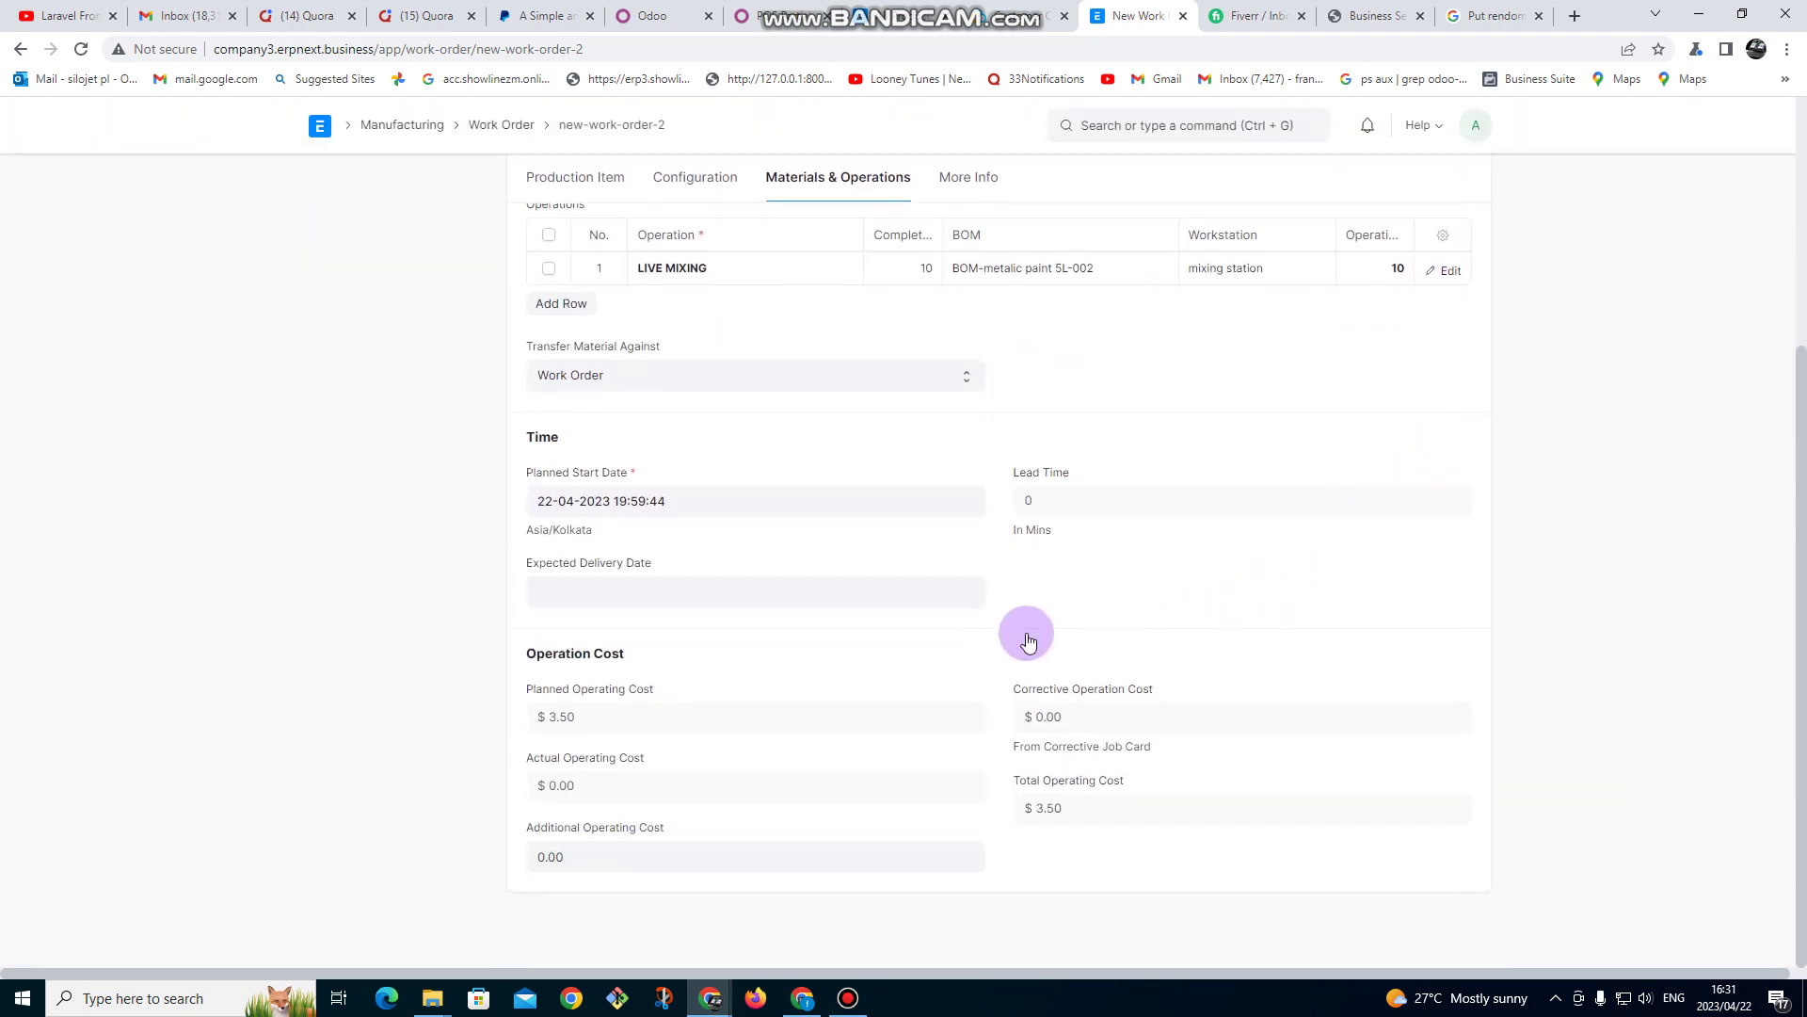
- Set the expected delivery date to today (22-04-2023) and review the More Info section
click(720, 588)
click(633, 546)
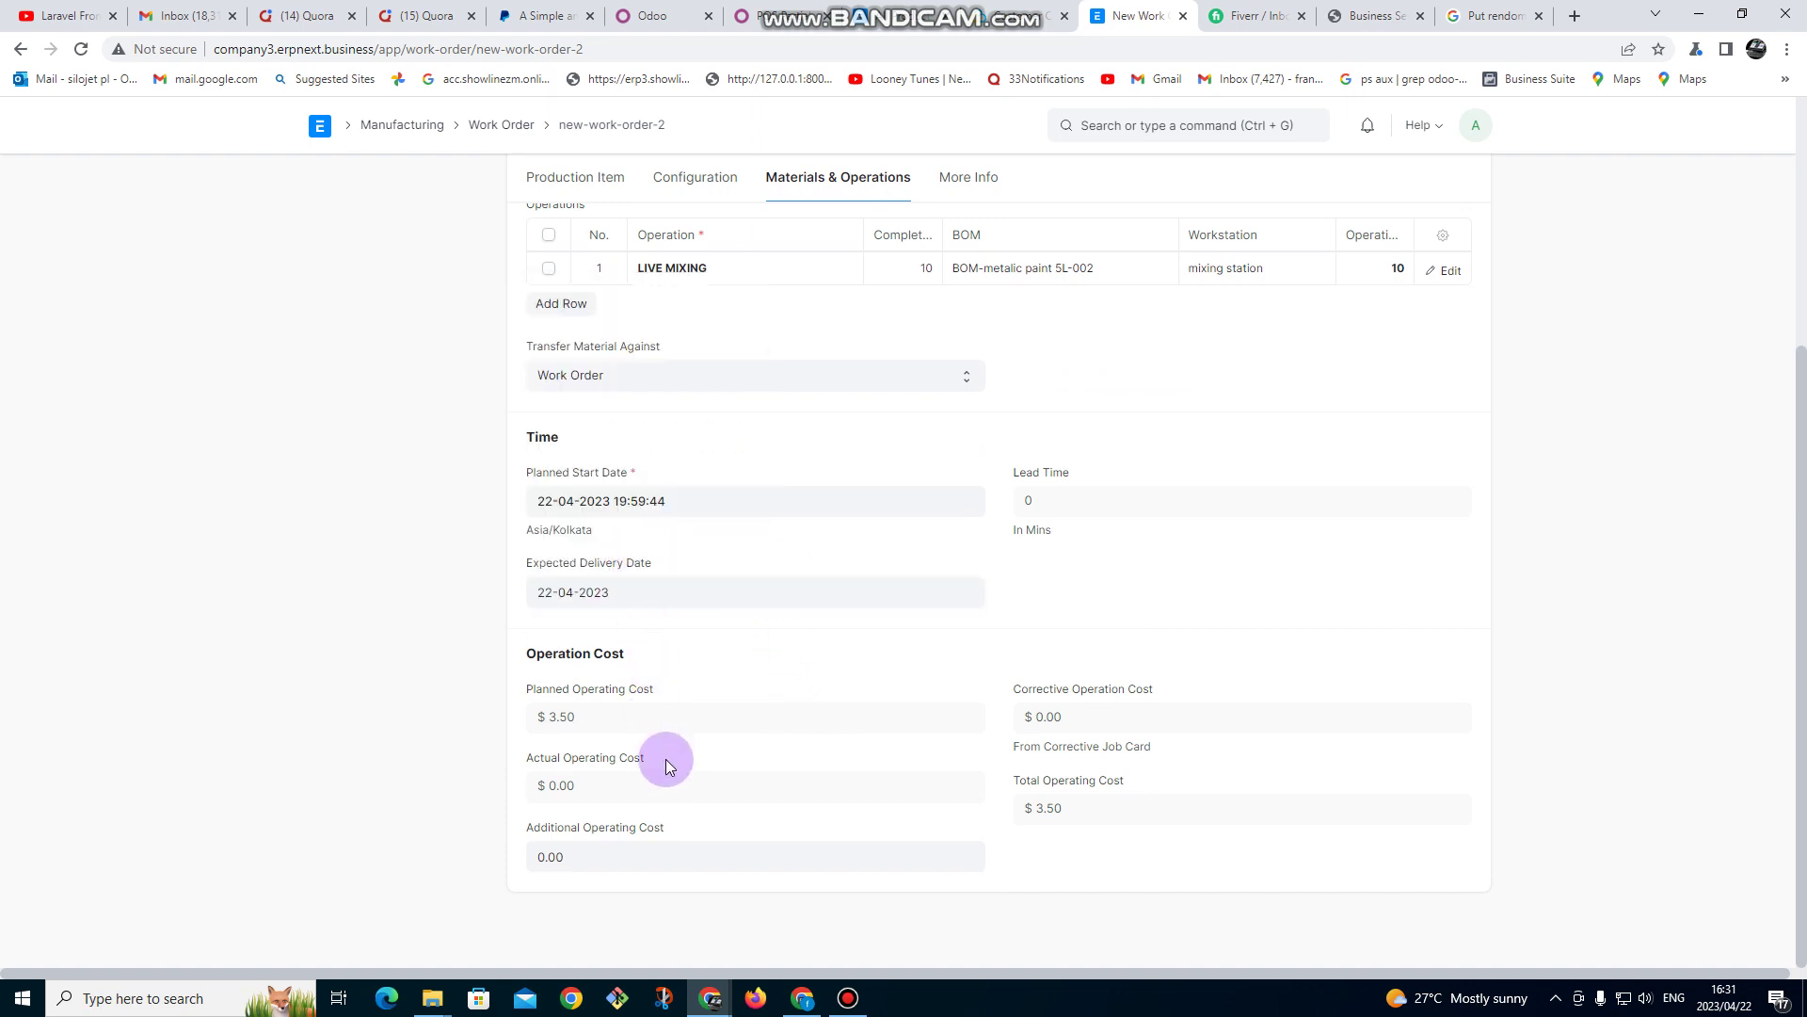
scroll(665, 760, up, 4)
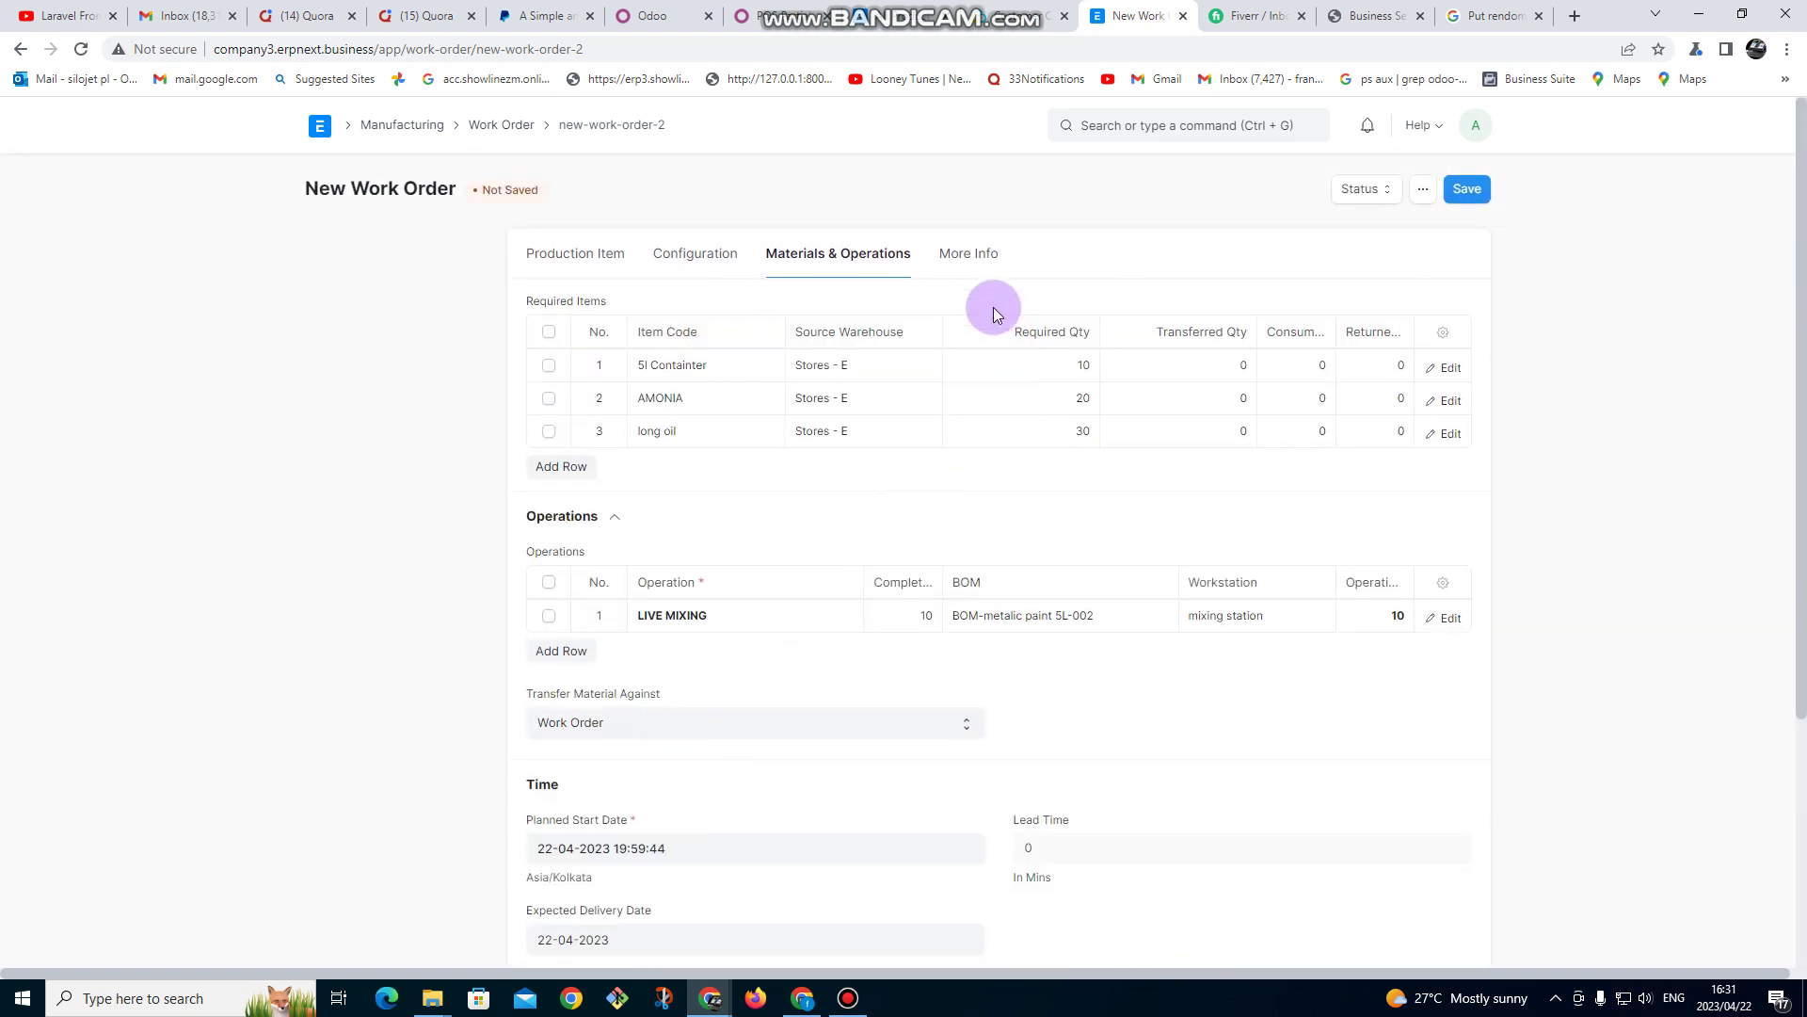
click(986, 261)
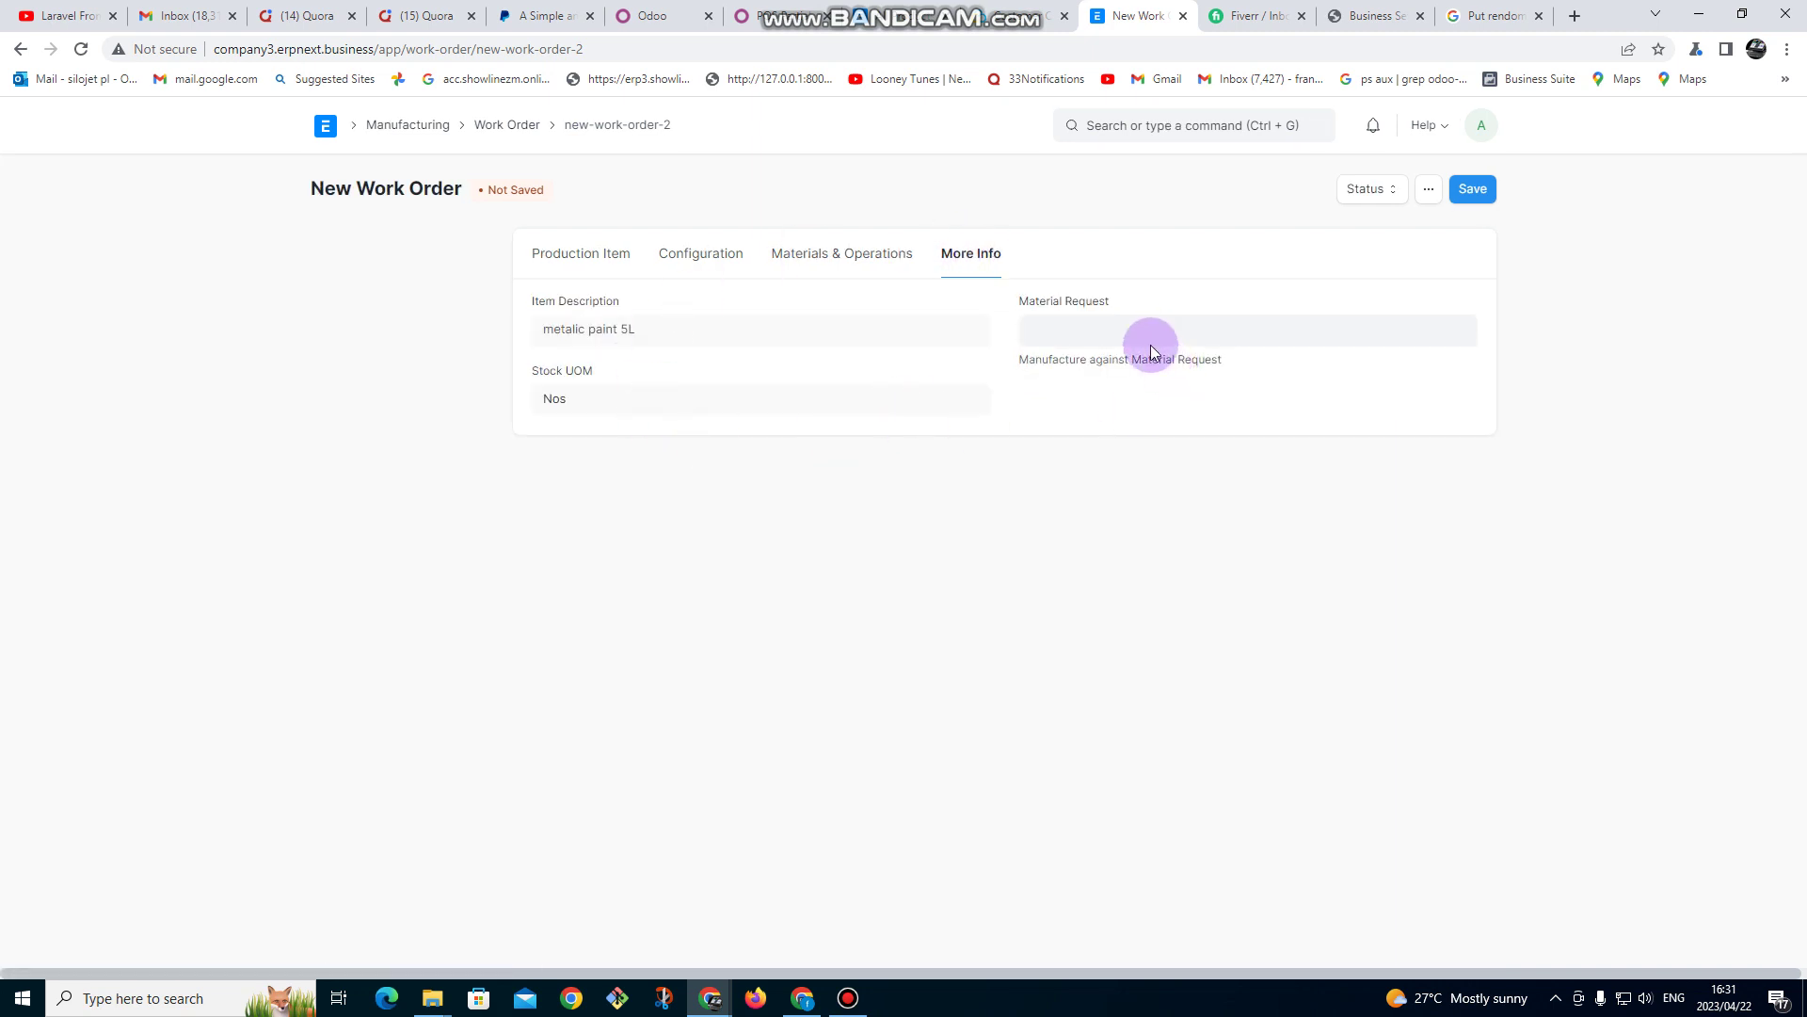
- Save and submit the work order, then start its material transfer
click(1474, 189)
click(1474, 190)
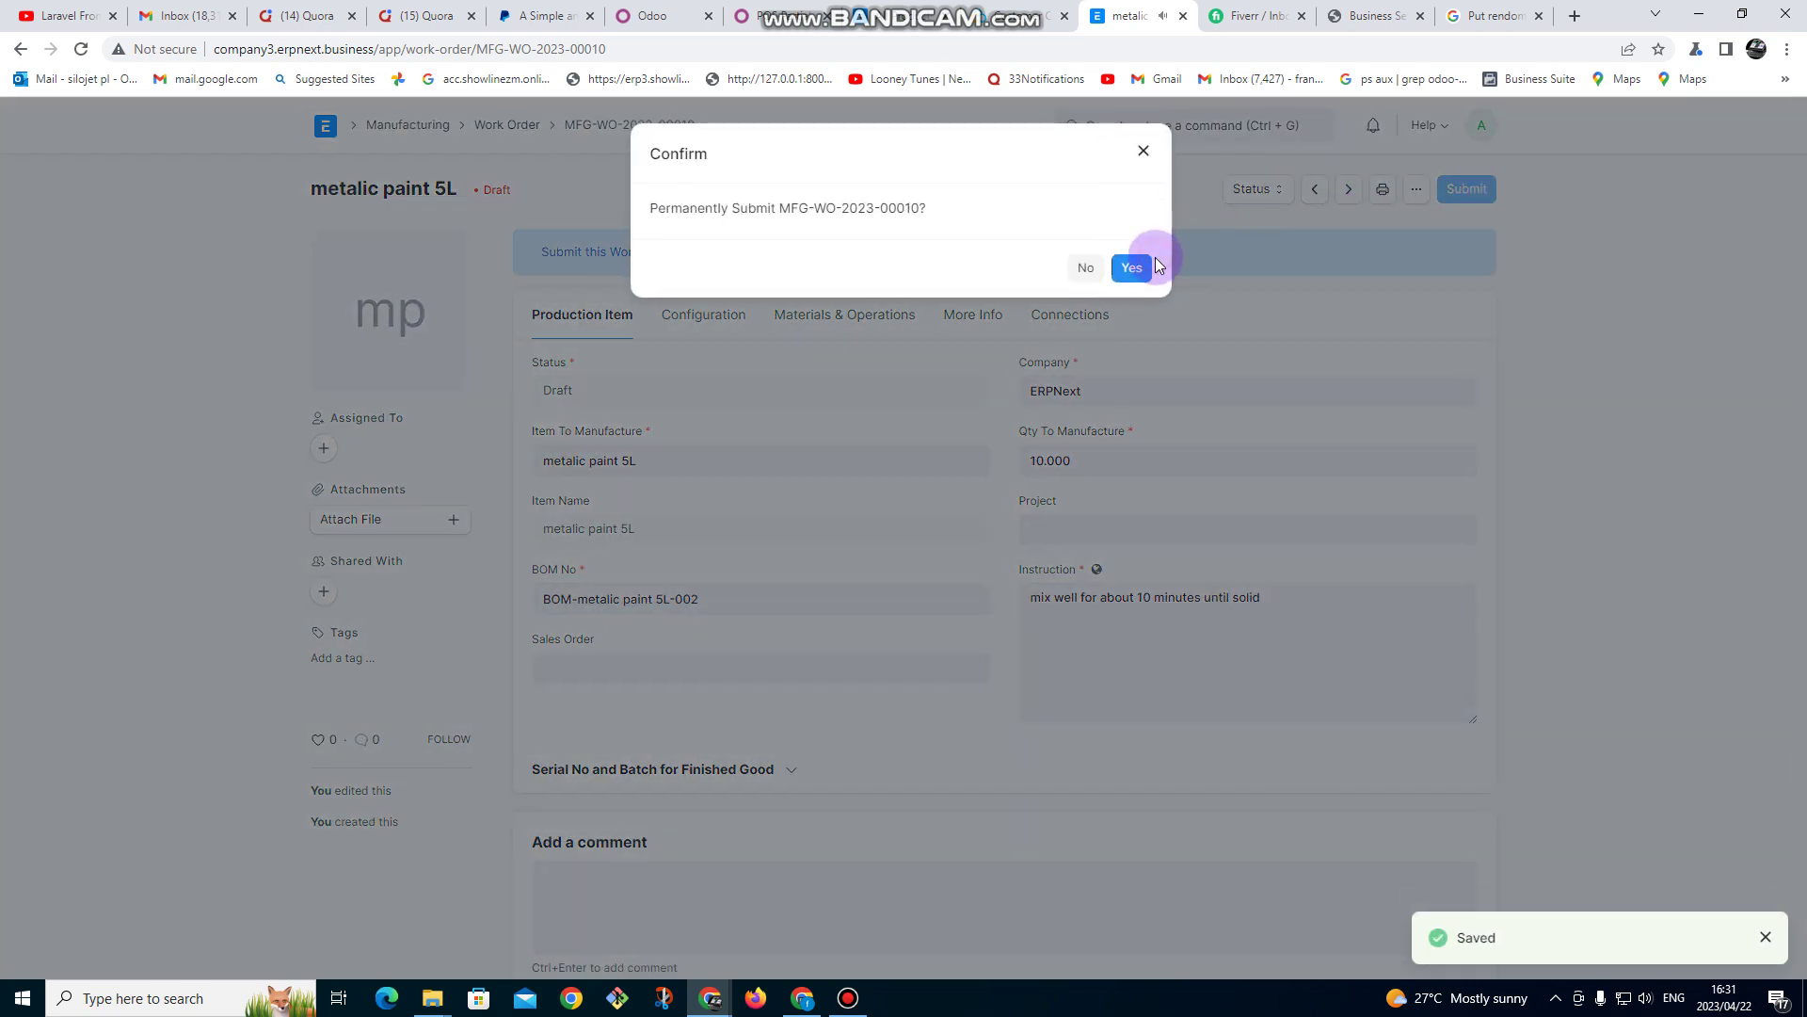
click(1150, 264)
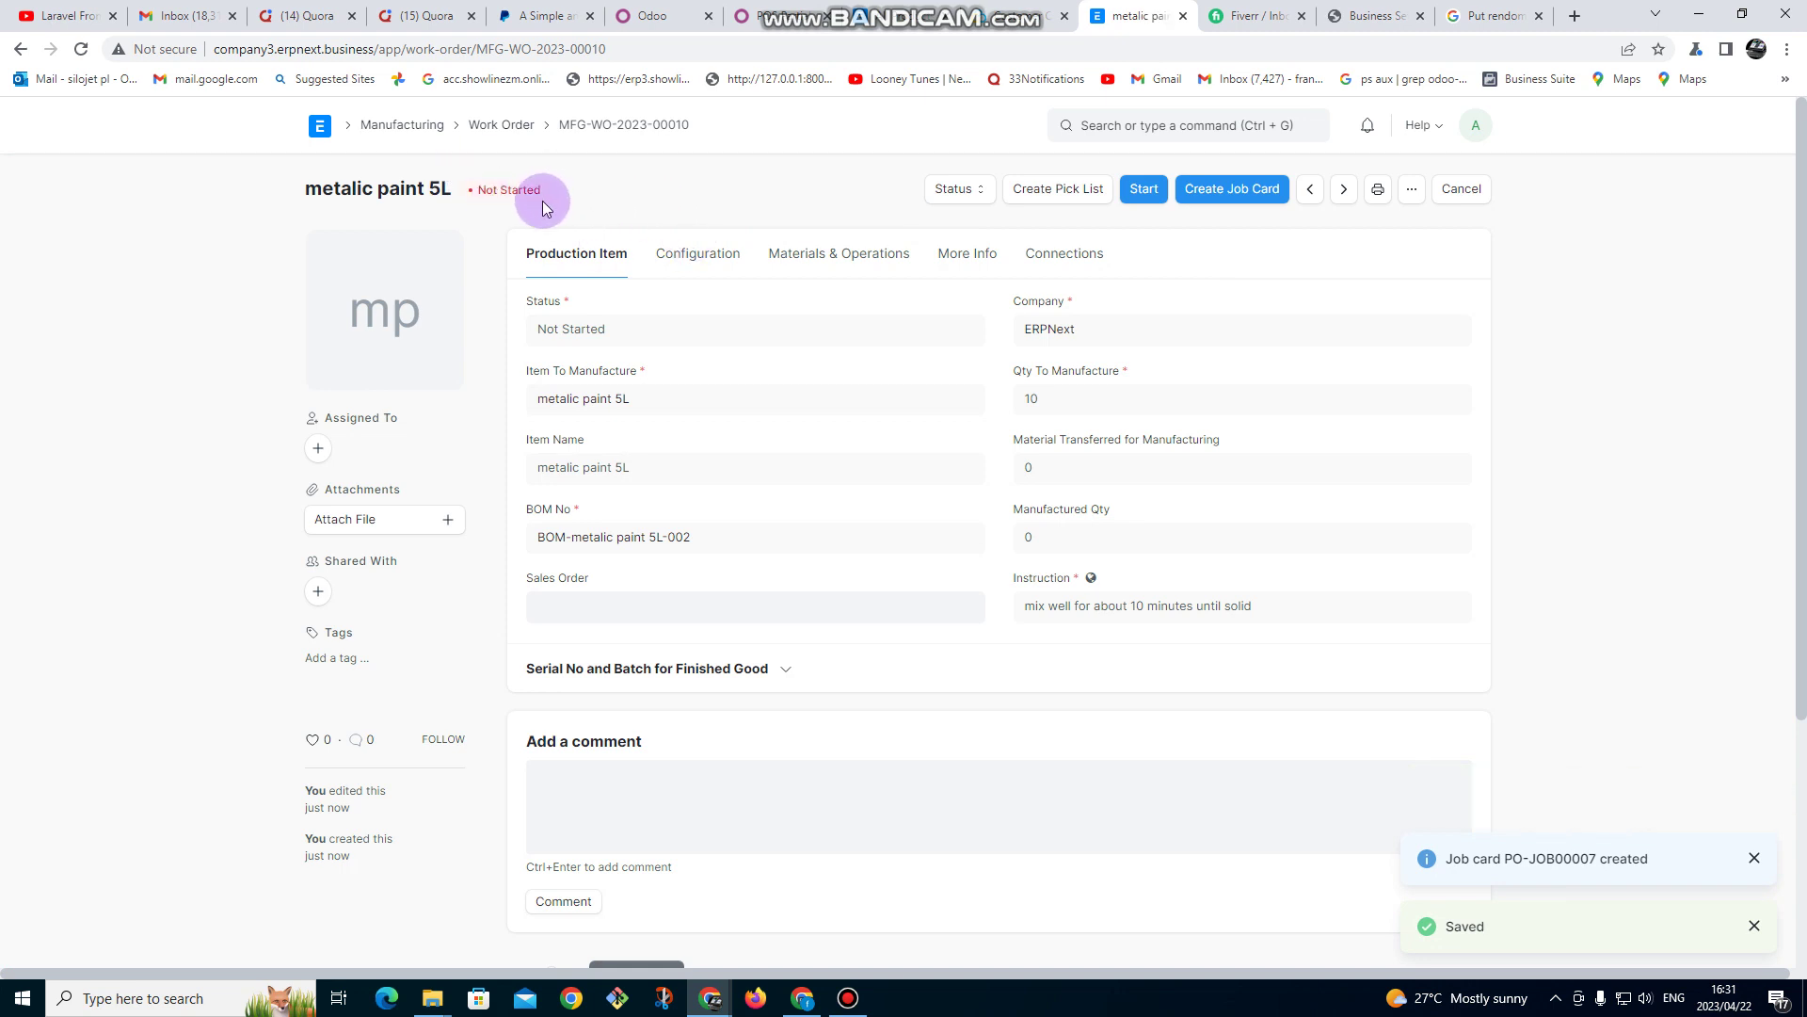
click(1143, 189)
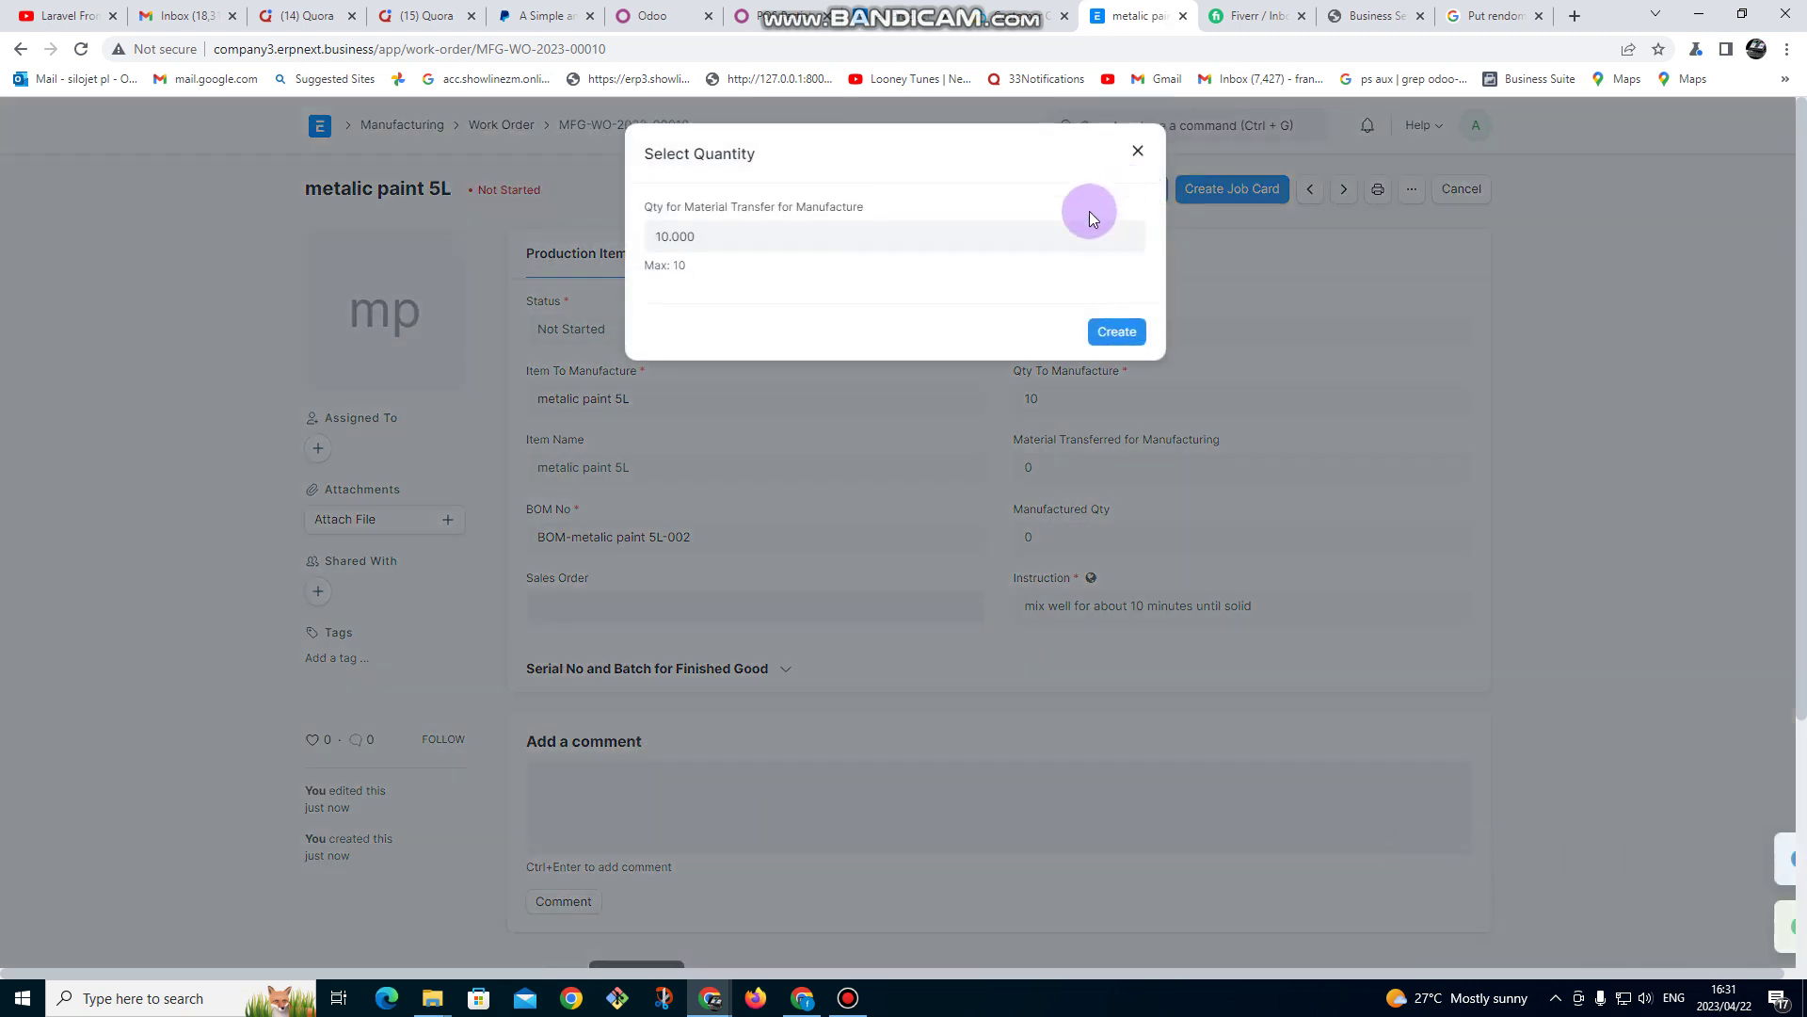
click(660, 243)
- Create the material transfer stock entry and paste the mixing instruction into Instruction
click(1123, 329)
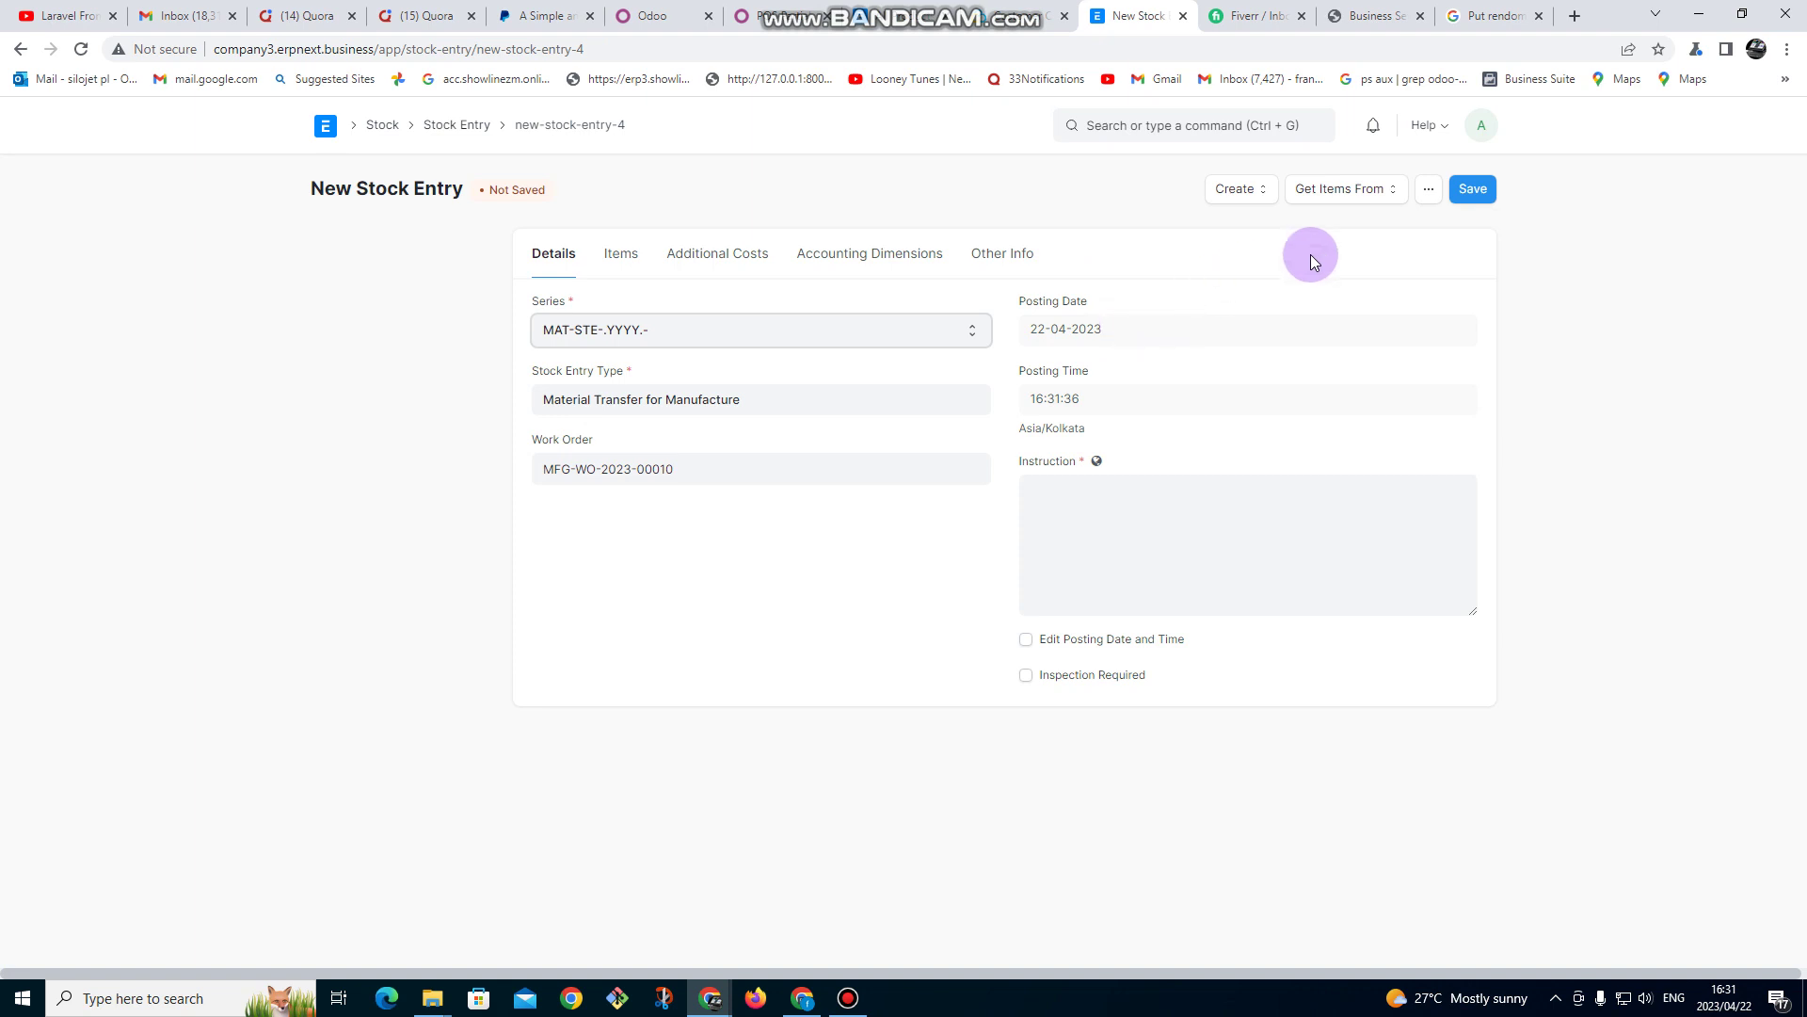
click(1133, 509)
right_click(1136, 514)
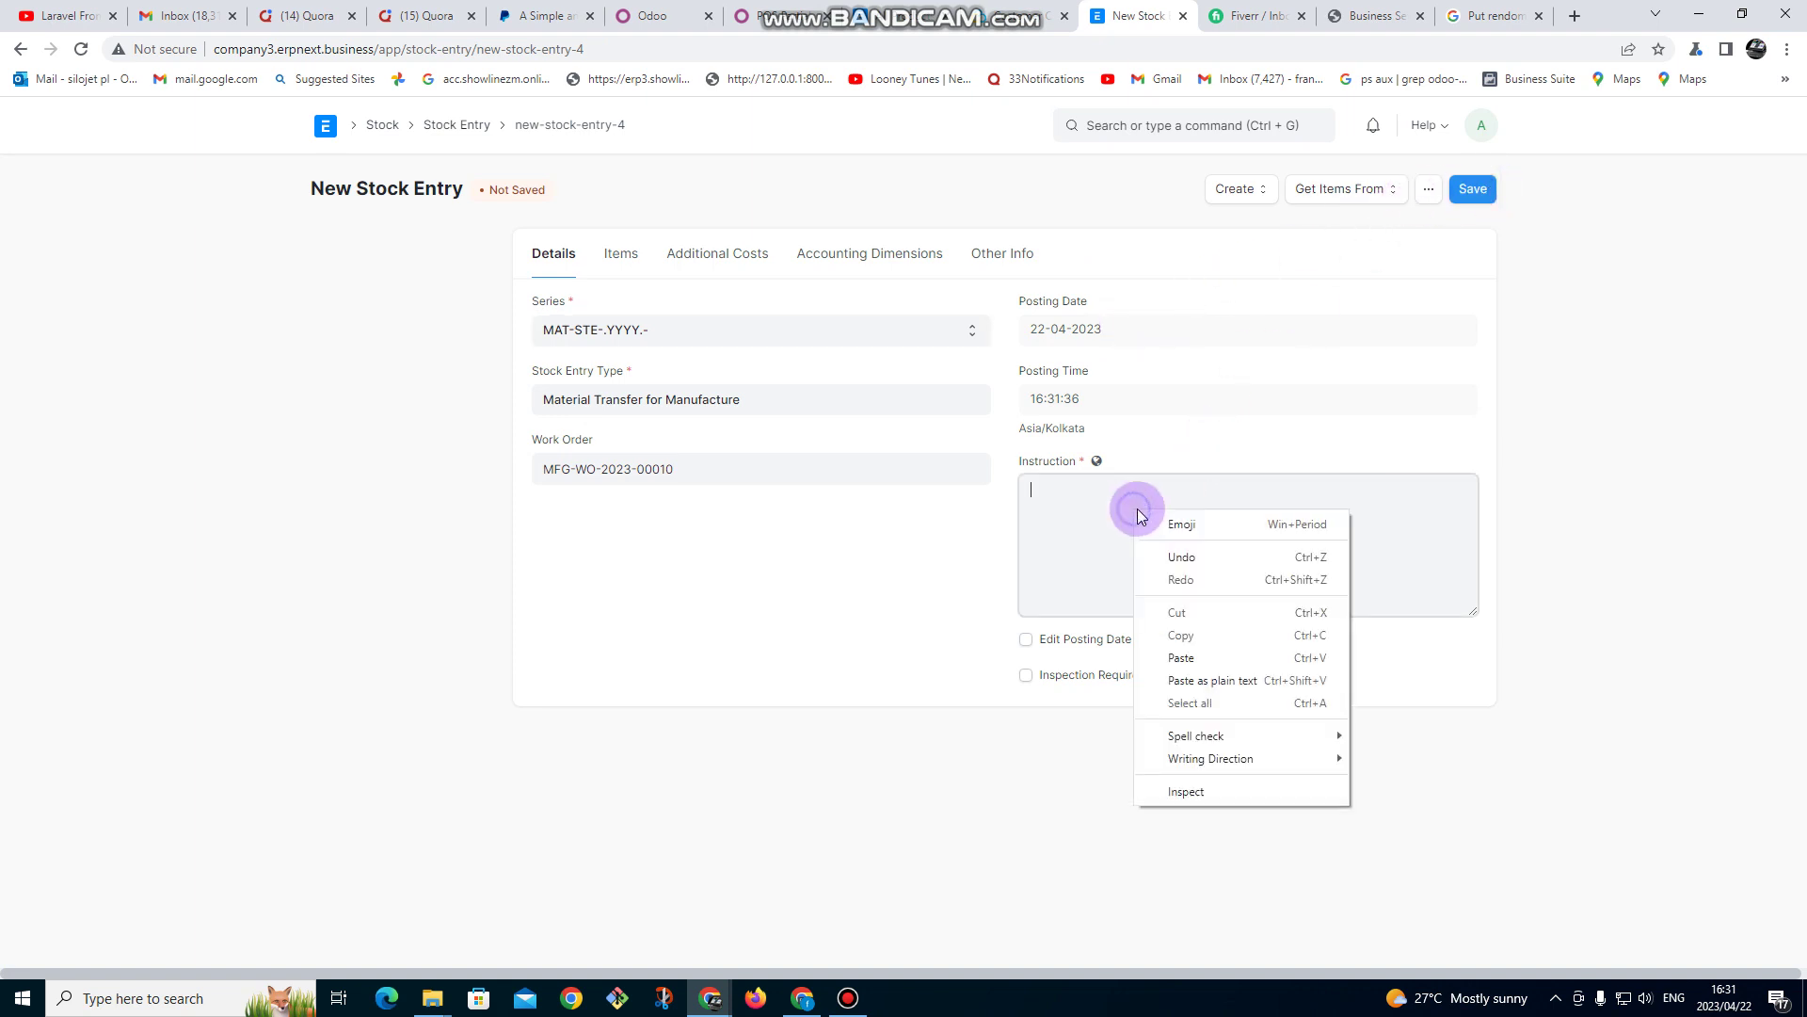
click(1181, 656)
- Save and submit the stock entry as MAT-STE-2023-00013
click(1473, 191)
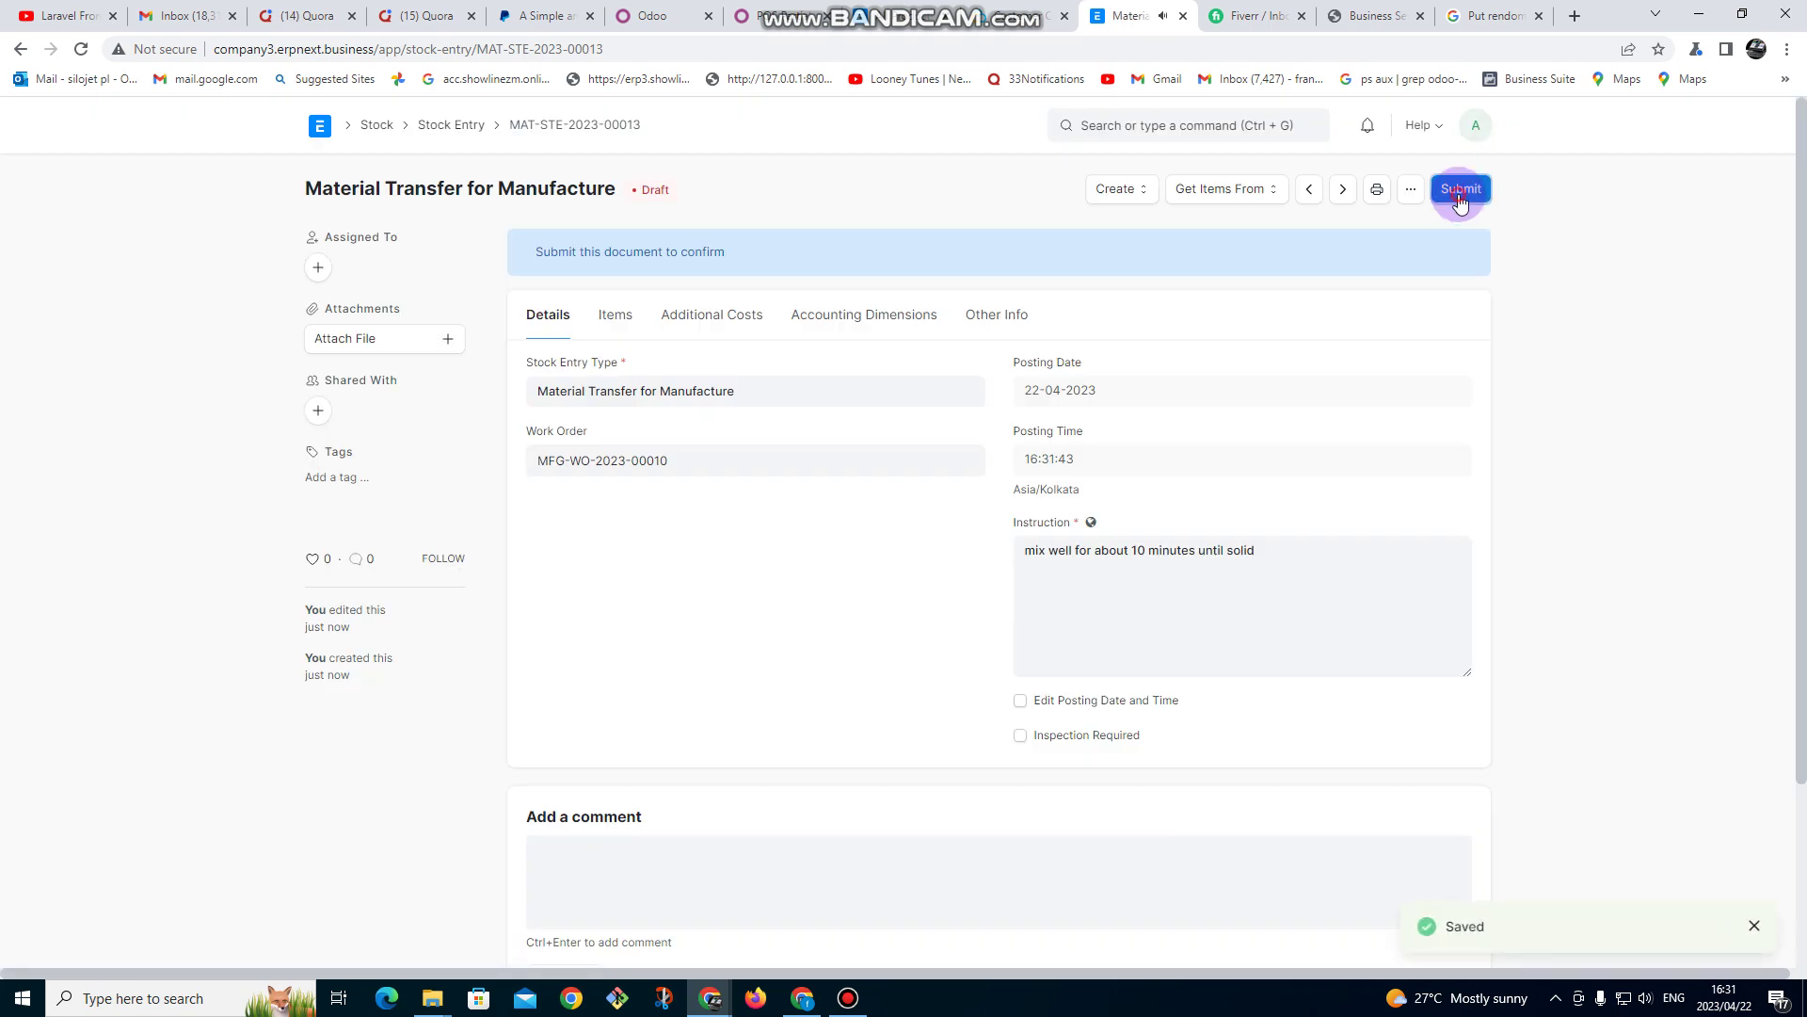
click(1459, 198)
click(1119, 264)
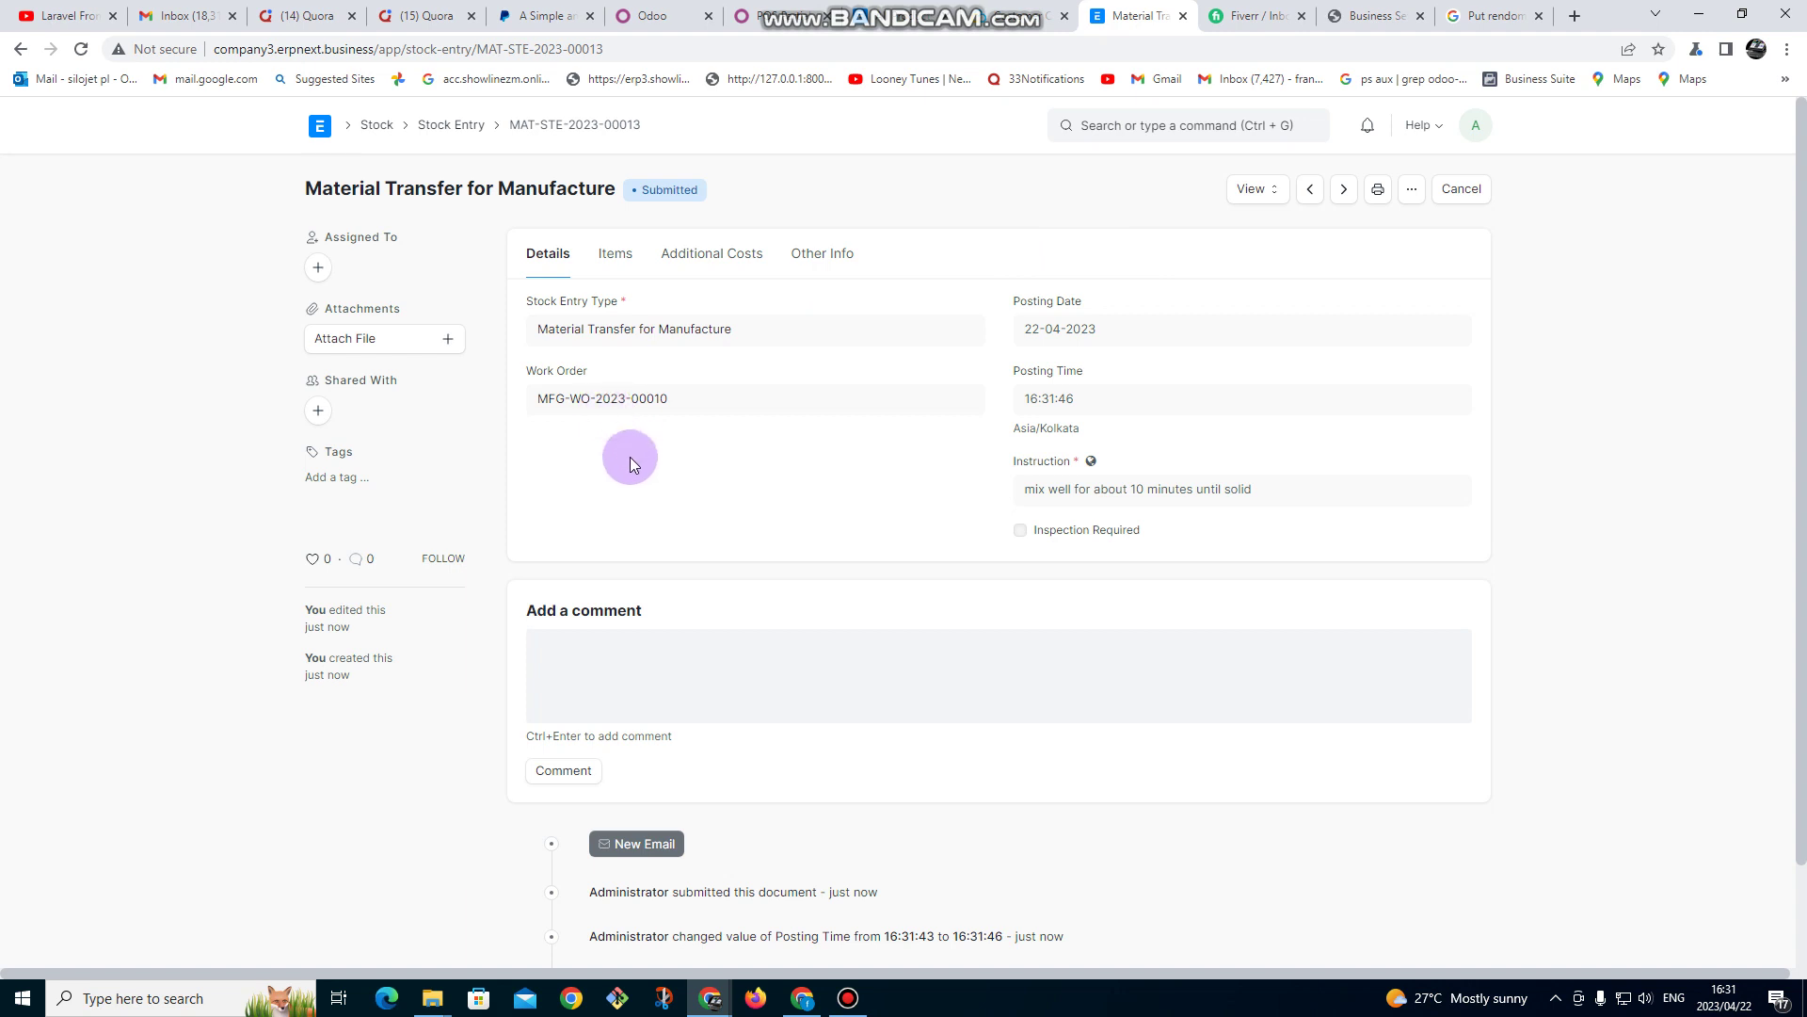
- Navigate Home > Manufacturing > Work Order and open the metalic paint 5L work order MFG-WO-2023-00010
click(320, 126)
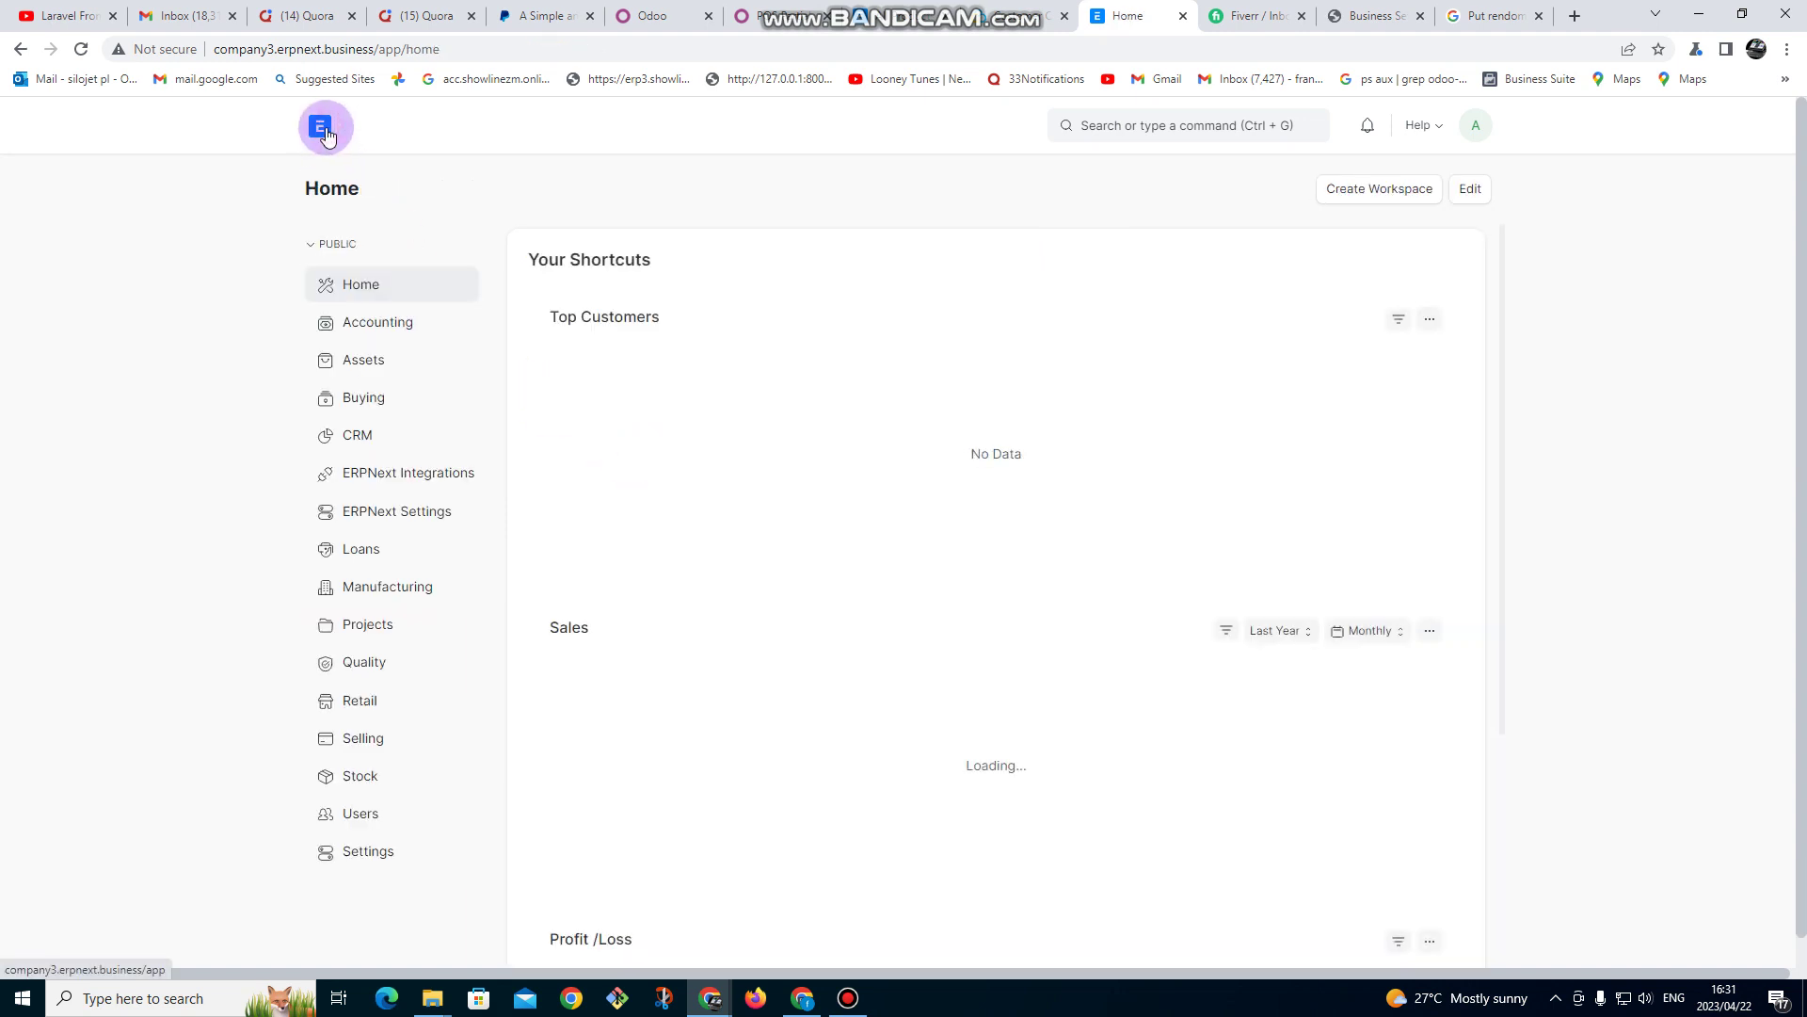
click(417, 600)
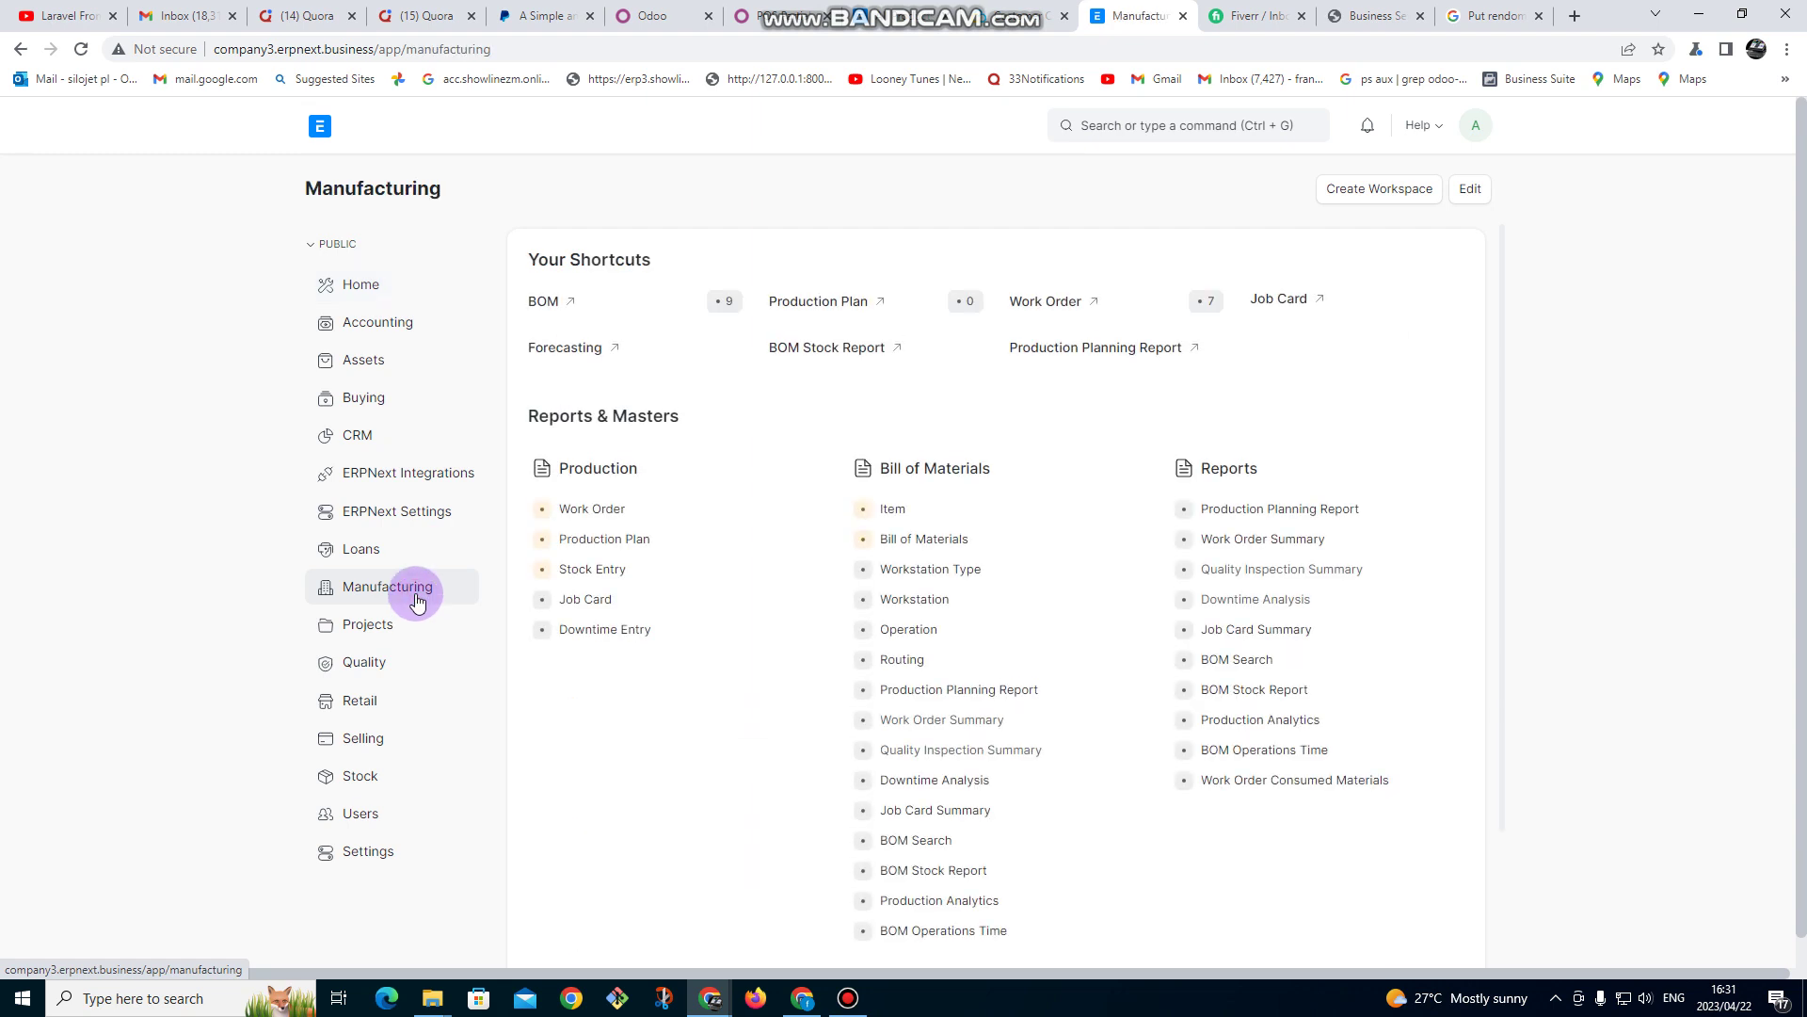
click(595, 510)
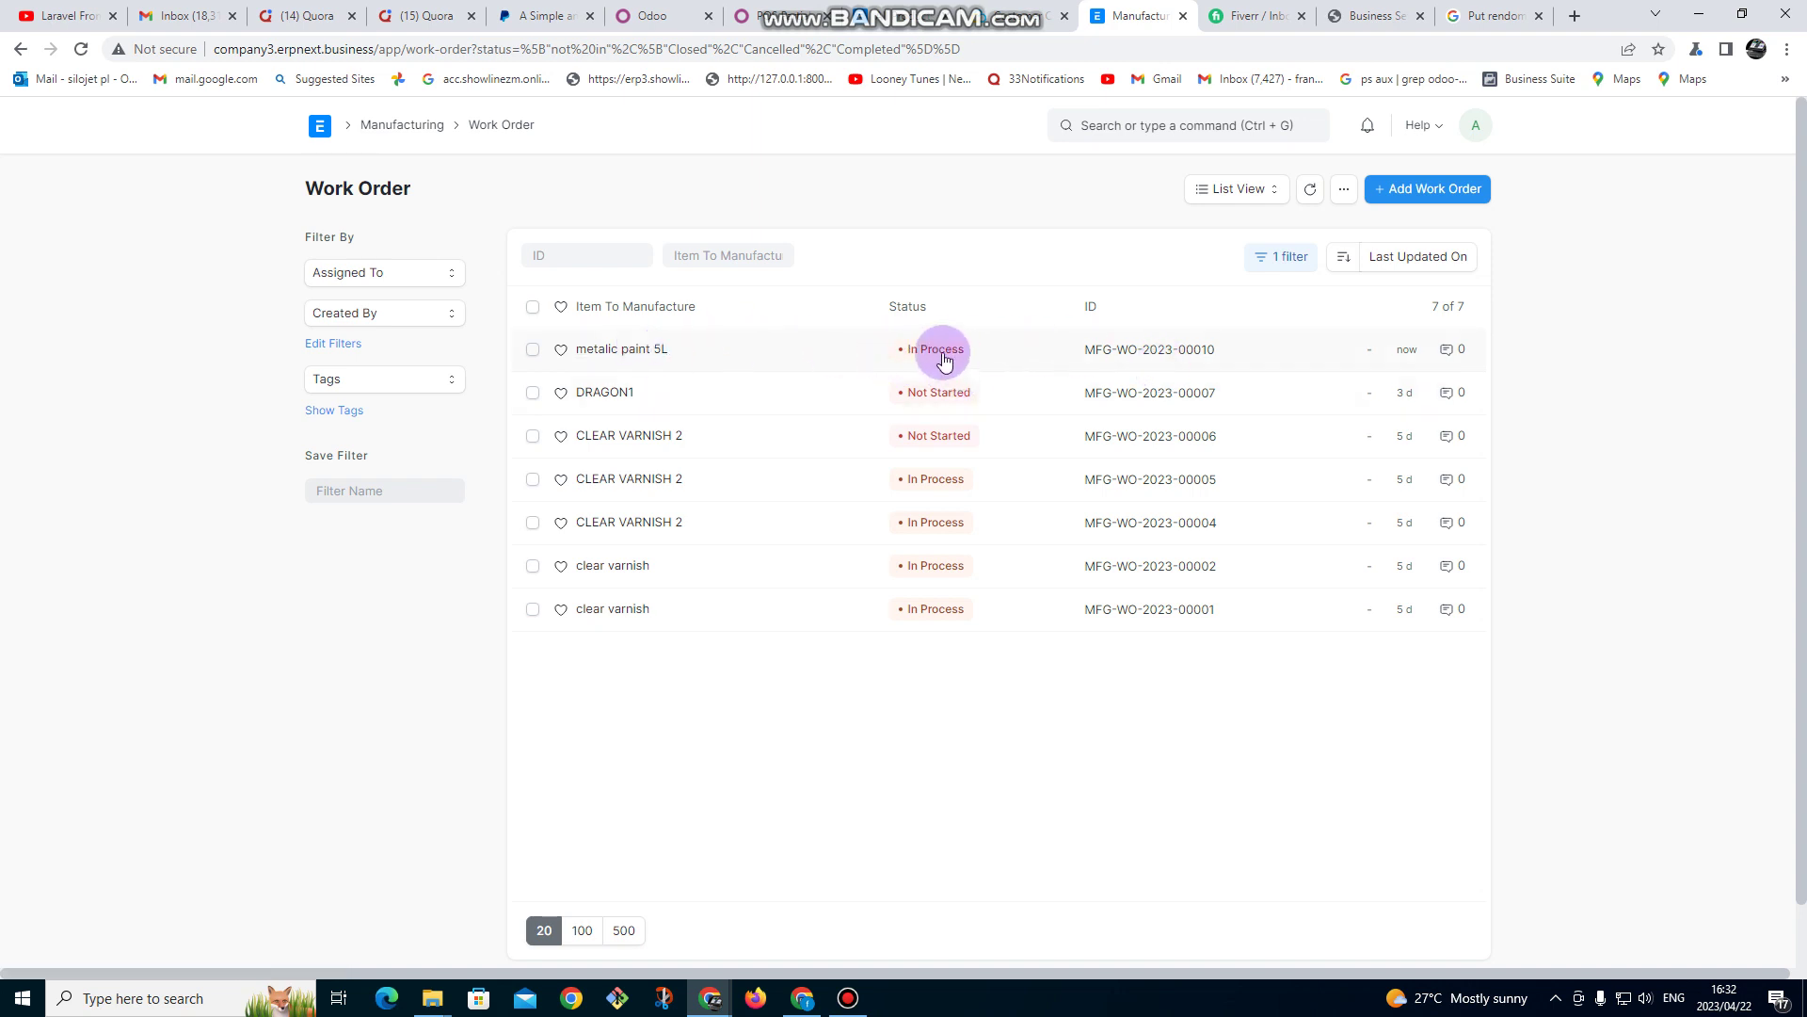
click(607, 353)
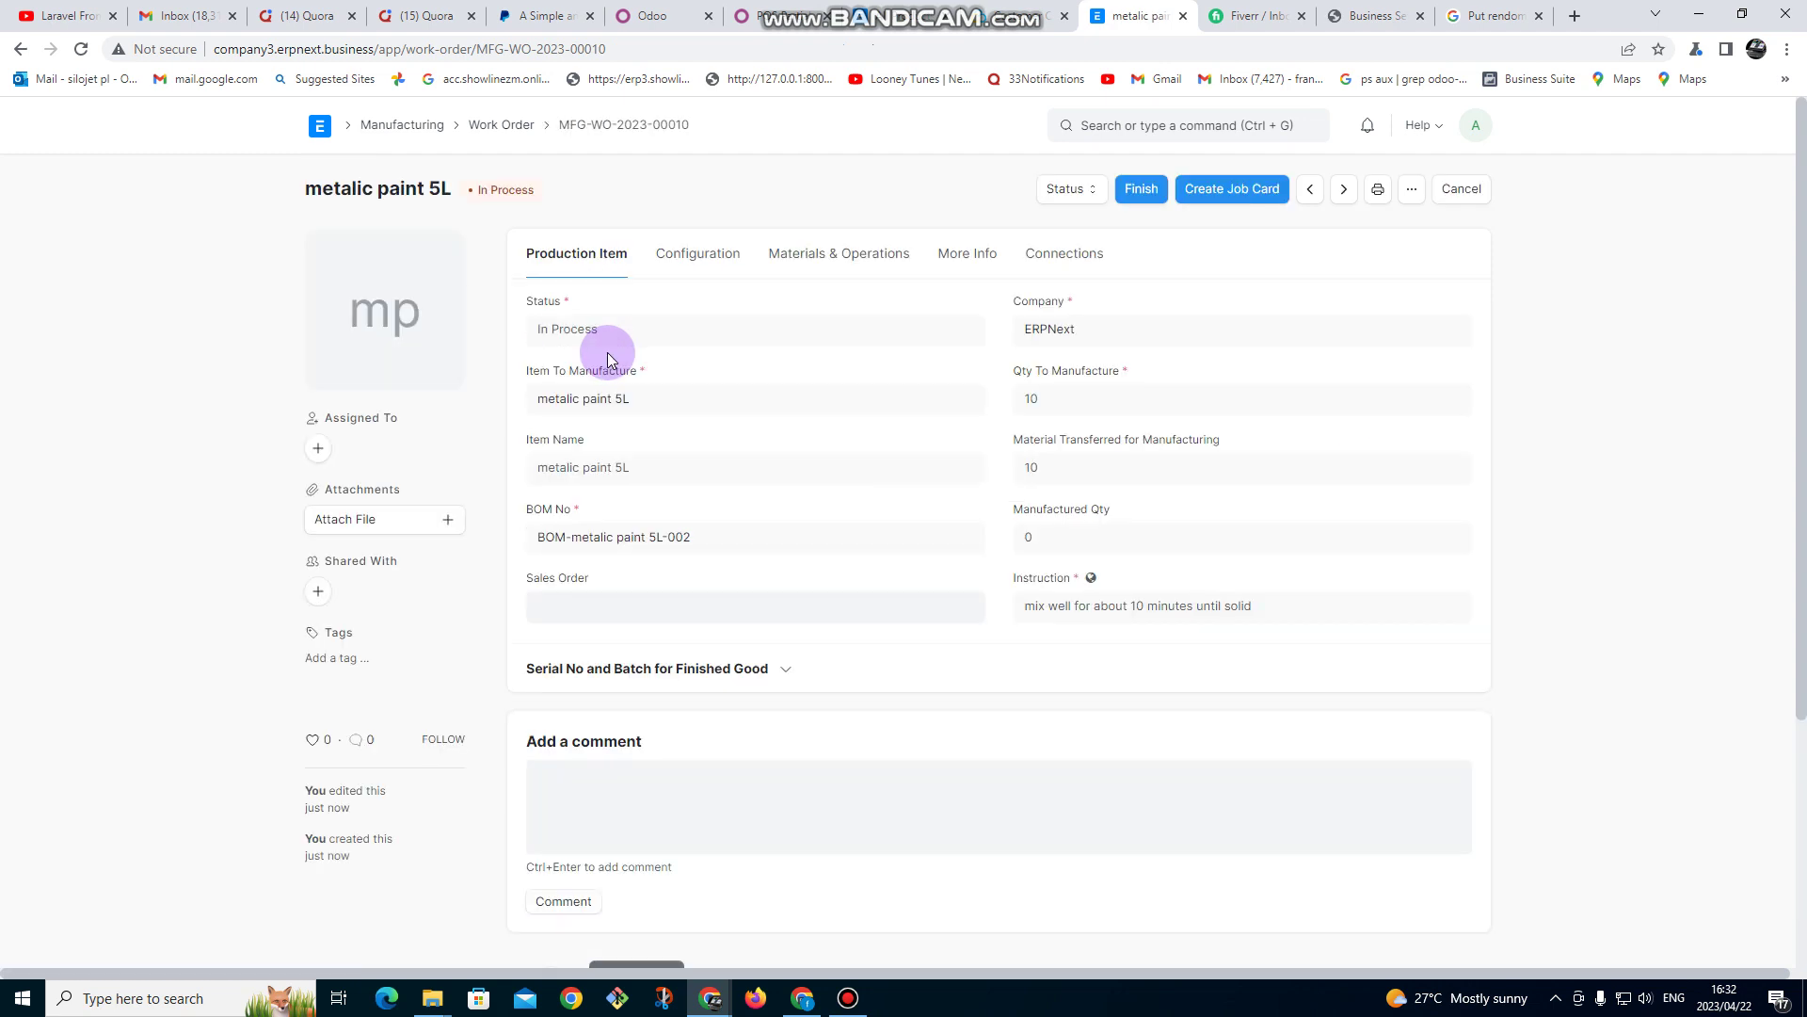
- Finish the work order for quantity 10 and paste the mixing instruction into the new stock entry
click(1141, 191)
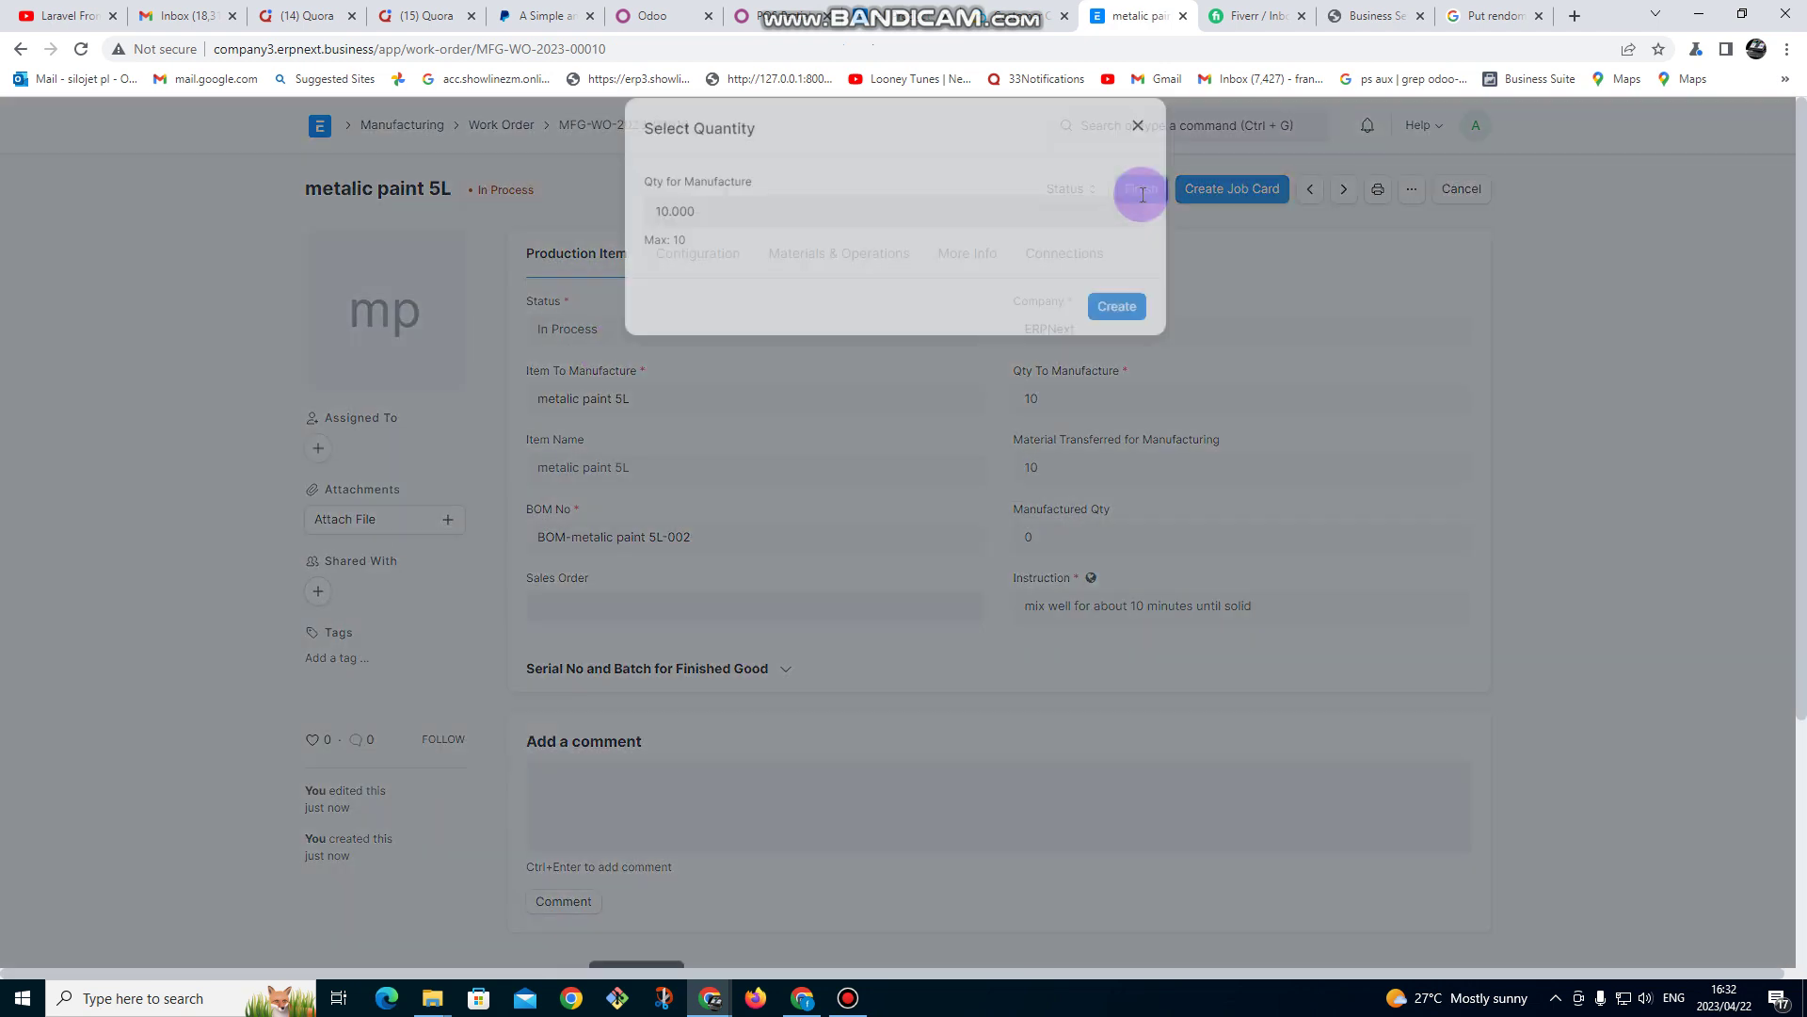
double_click(669, 234)
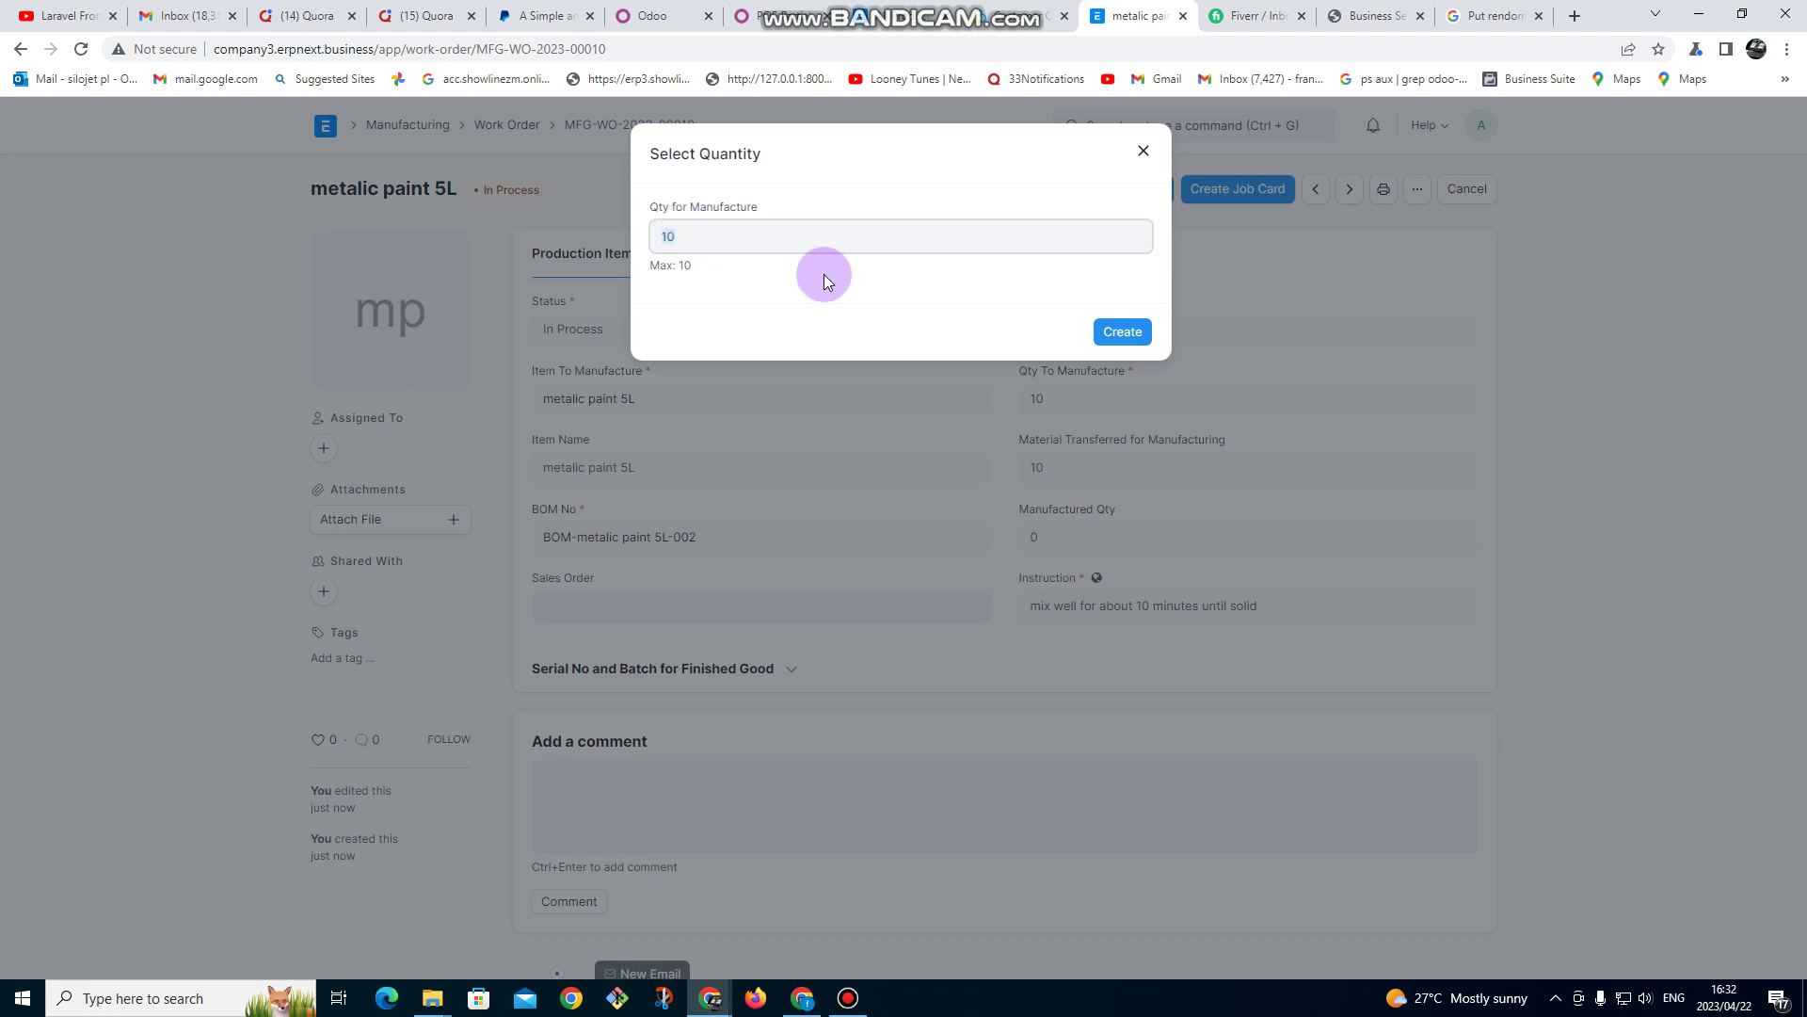
click(1135, 333)
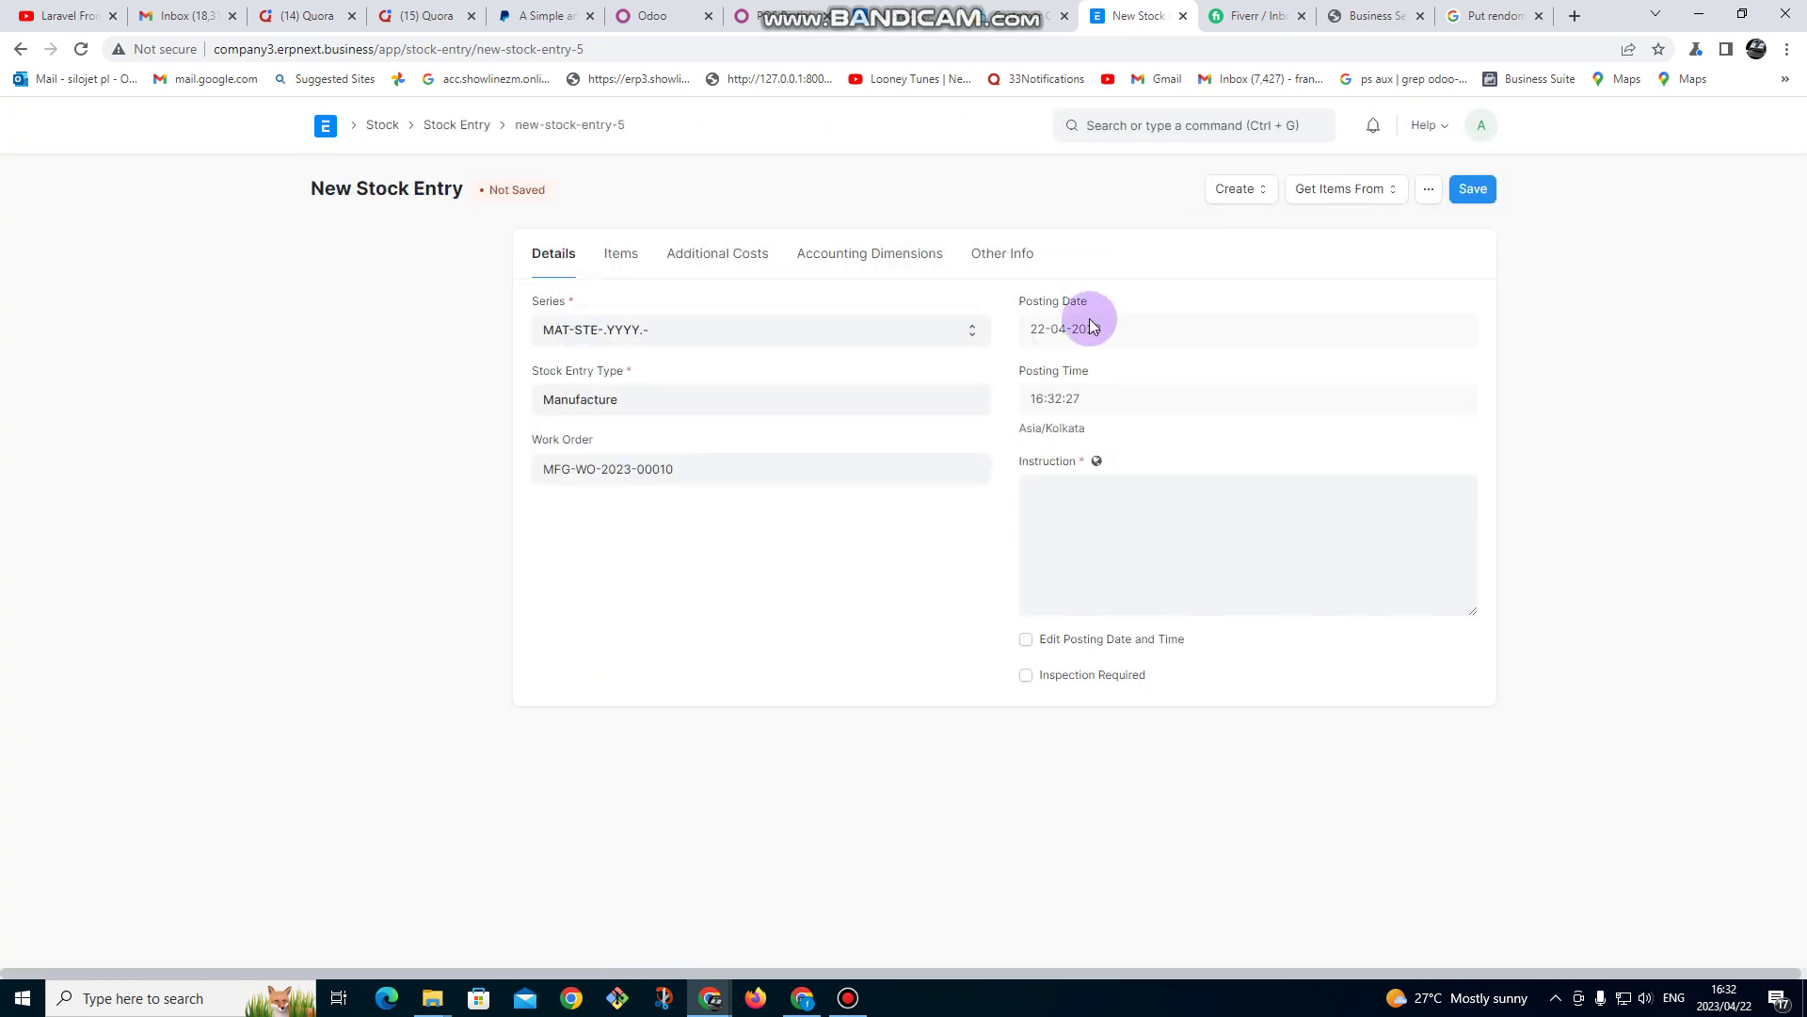
click(1158, 501)
right_click(1157, 501)
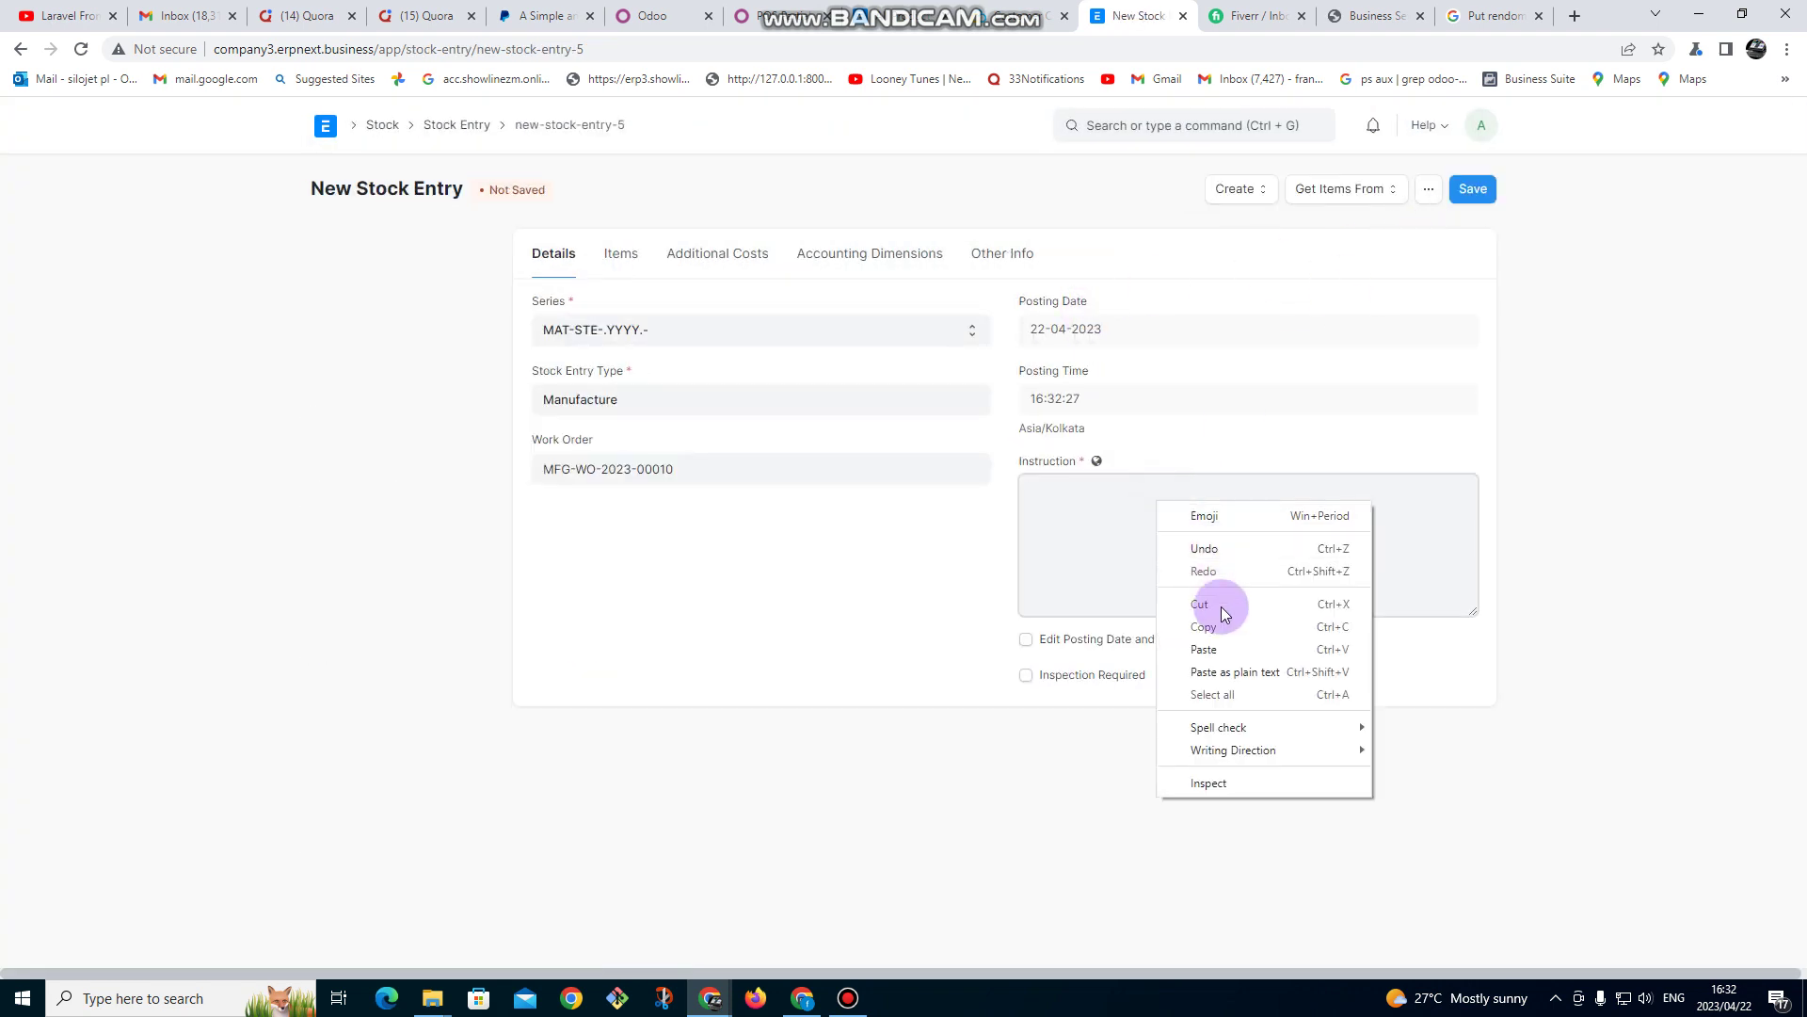
click(1210, 645)
- Save and submit manufacture entry MAT-STE-2023-00014, then open its print preview
click(1470, 189)
click(1461, 188)
click(1129, 270)
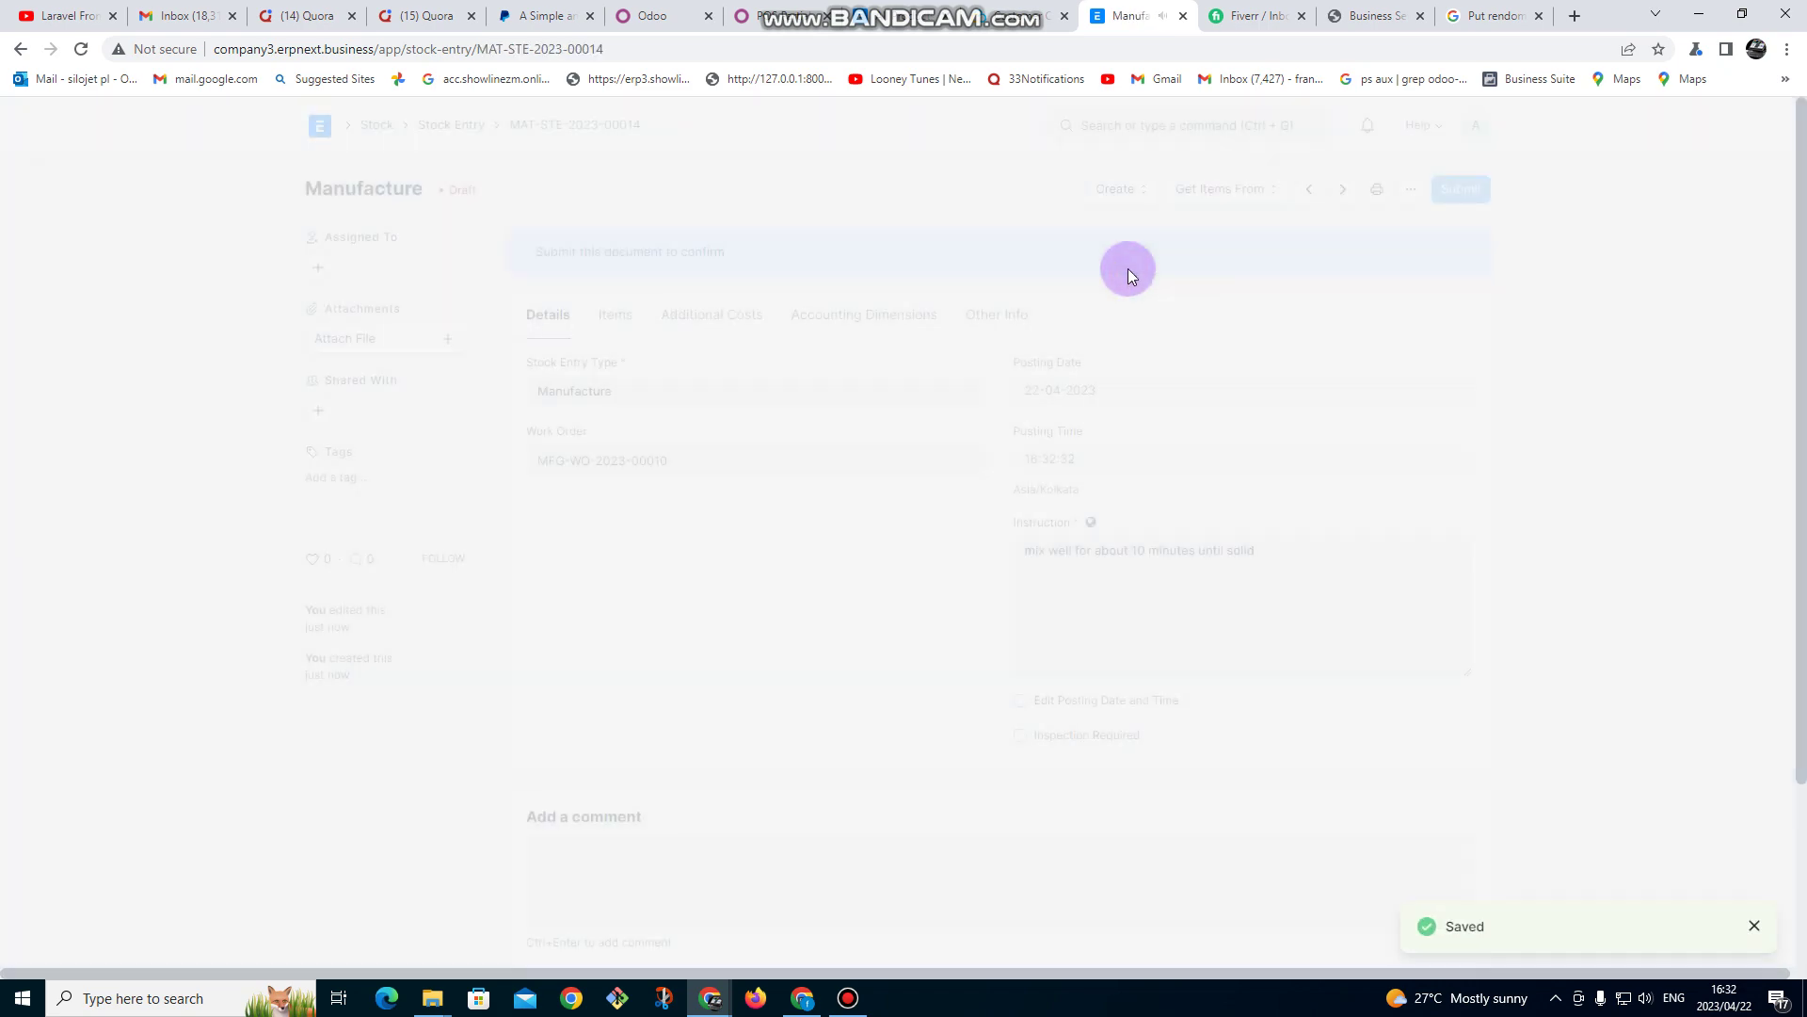
click(1378, 191)
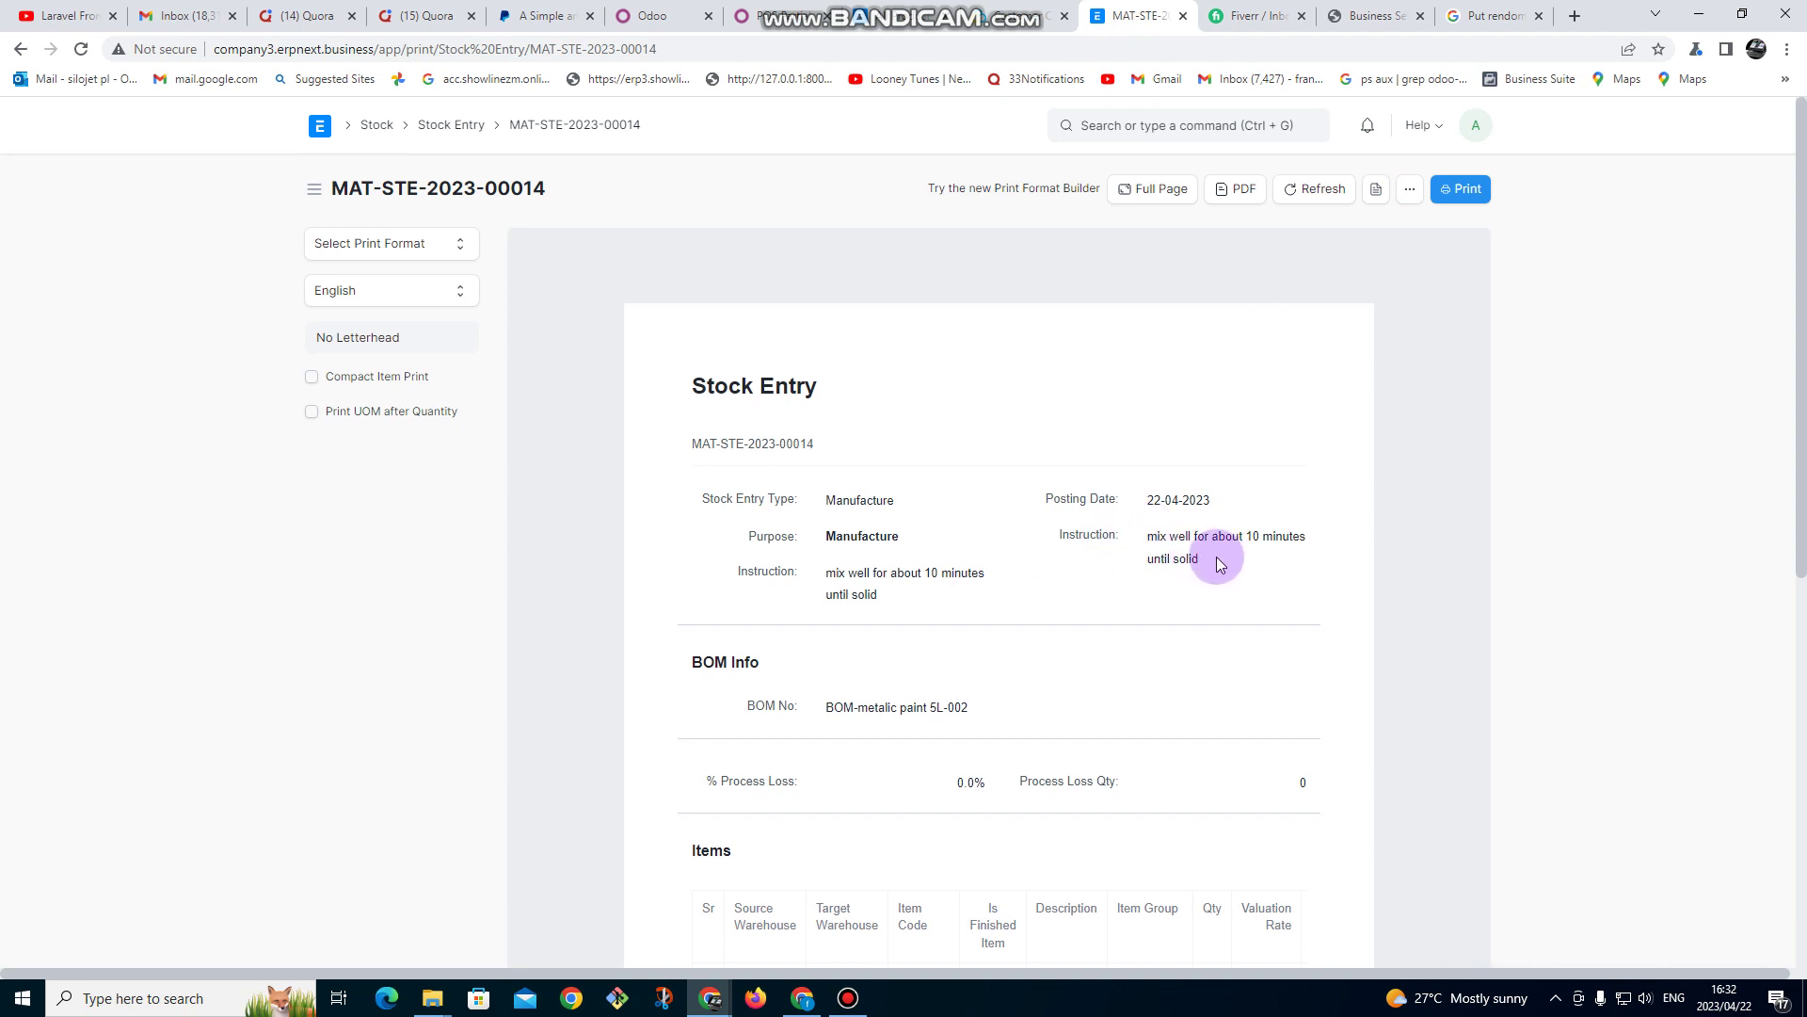
- Scroll through the MAT-STE-2023-00014 print preview's Items table, then go back Home
scroll(1216, 556, down, 1)
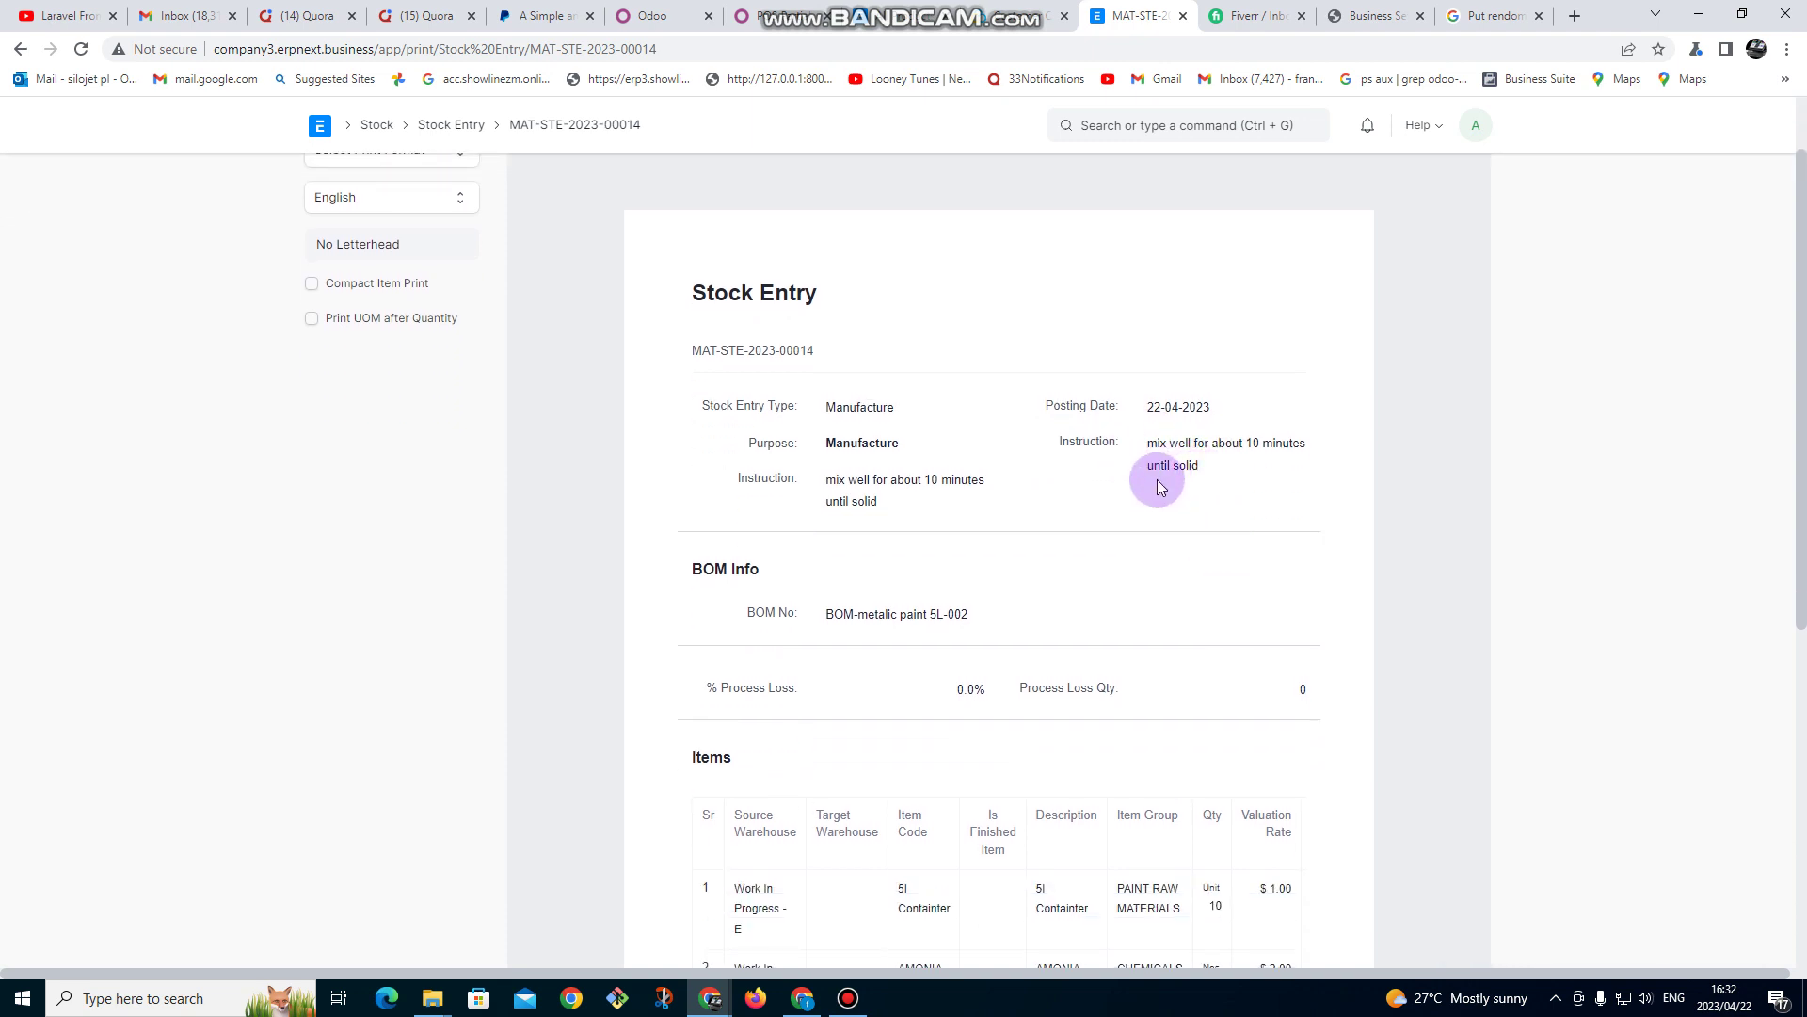
scroll(1156, 478, down, 2)
scroll(855, 450, down, 2)
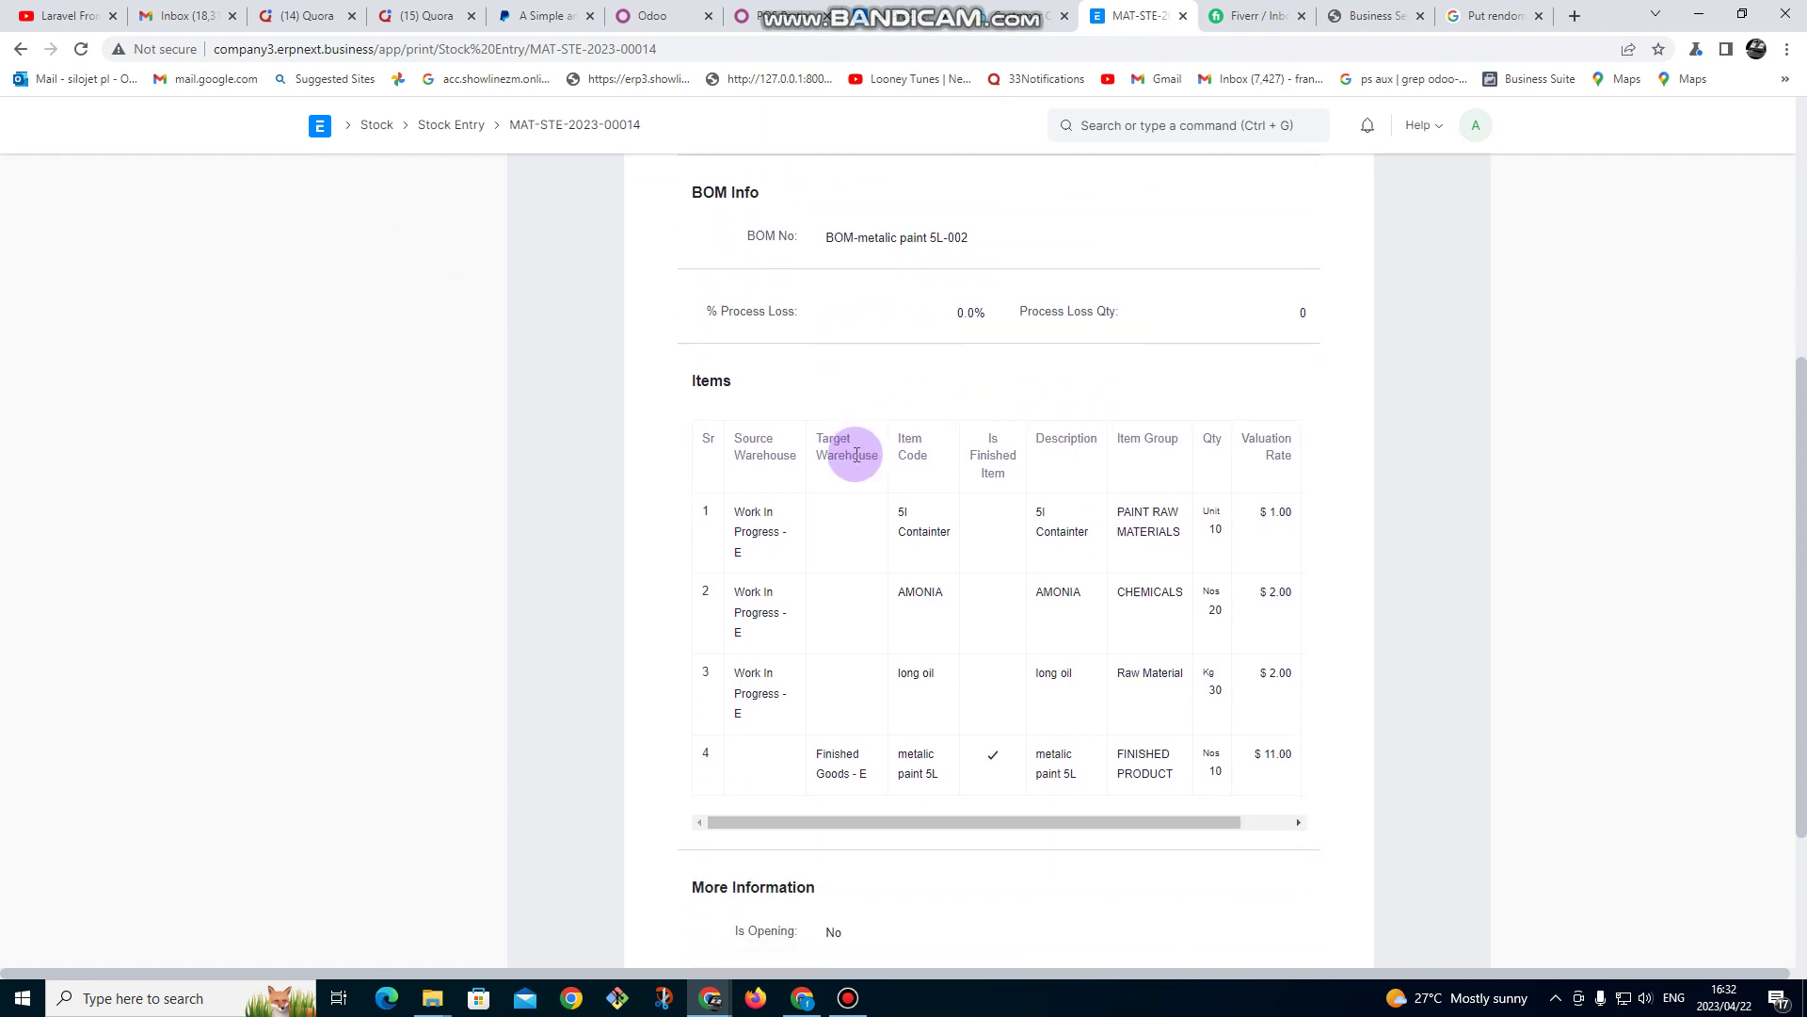
drag(841, 753, 979, 767)
click(764, 520)
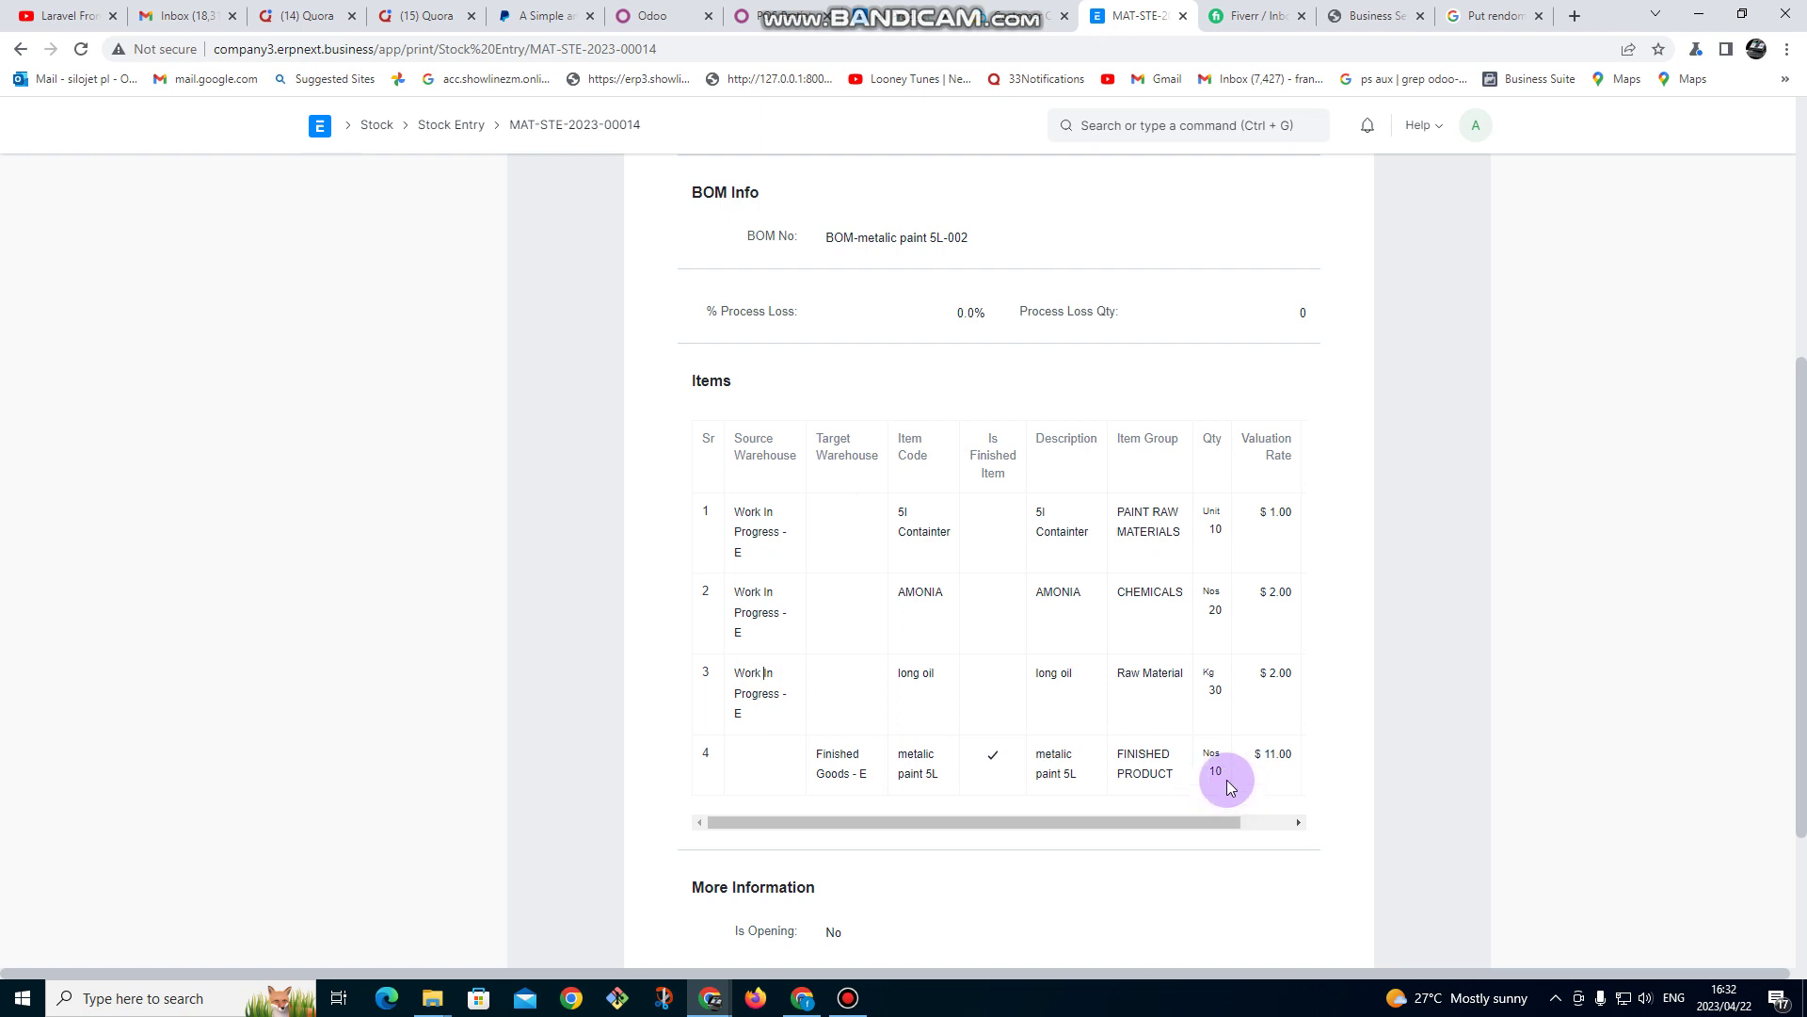
drag(1186, 817, 1059, 796)
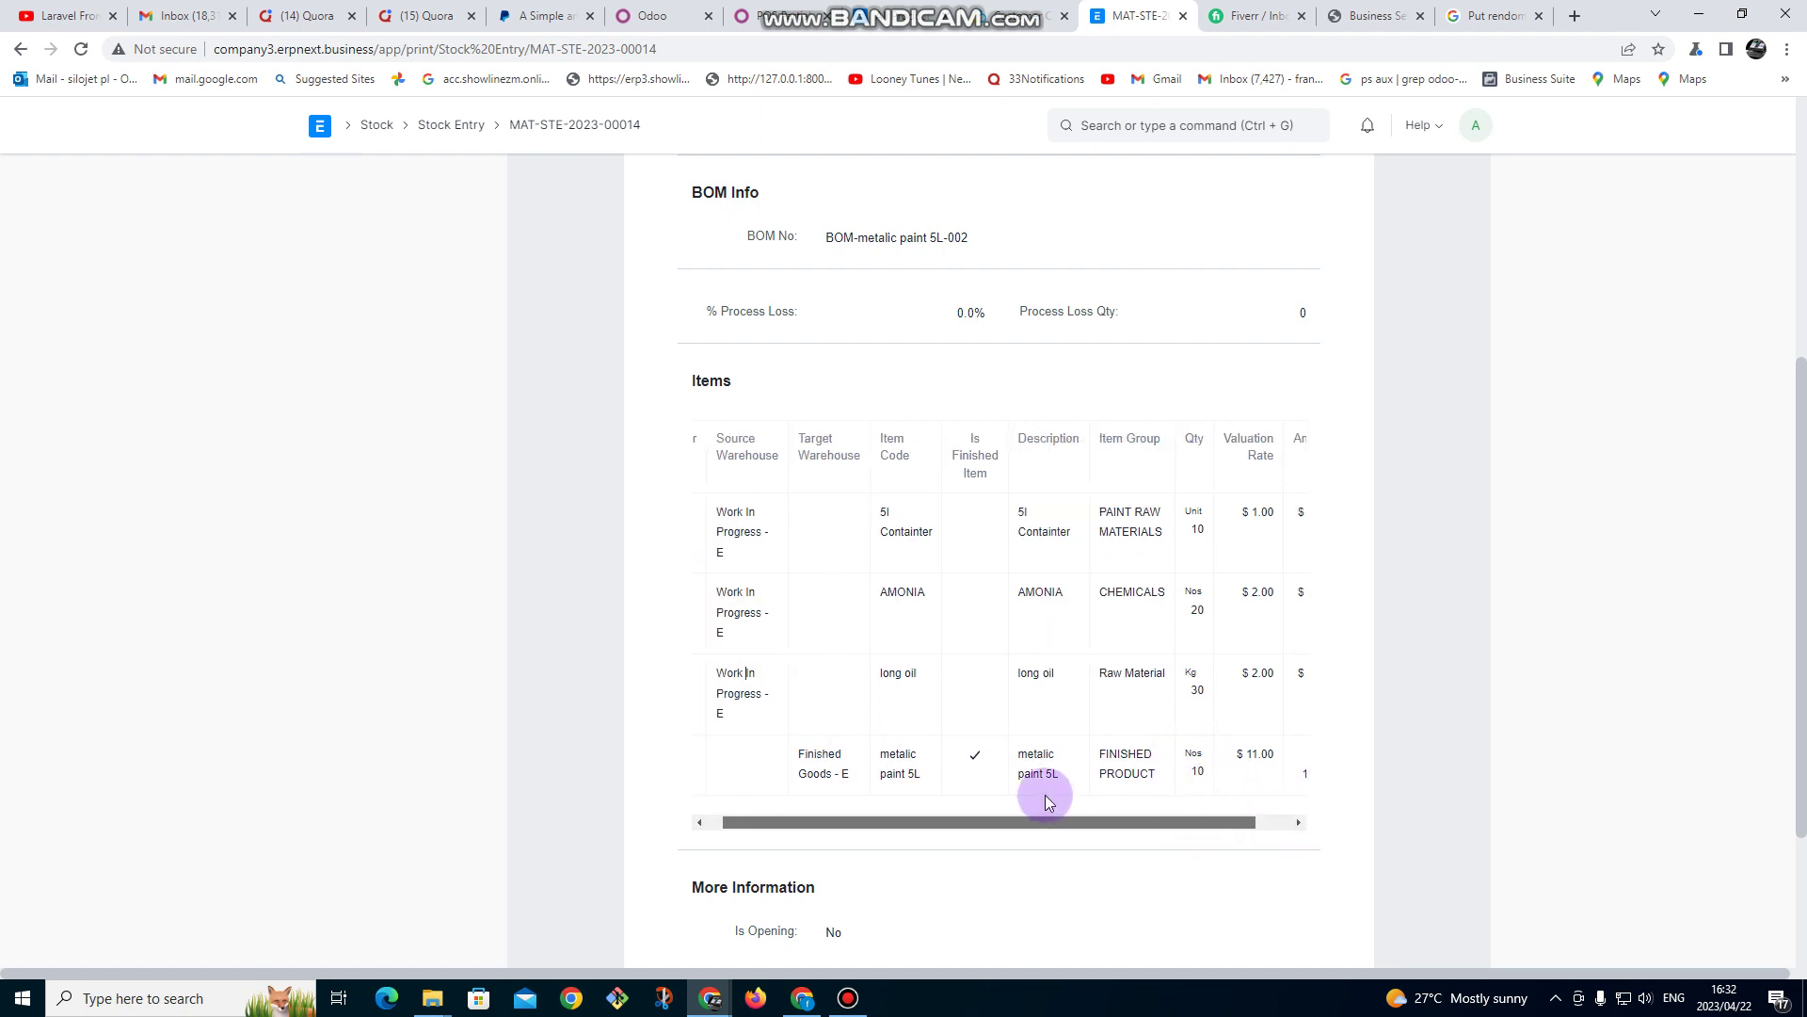
scroll(970, 618, up, 5)
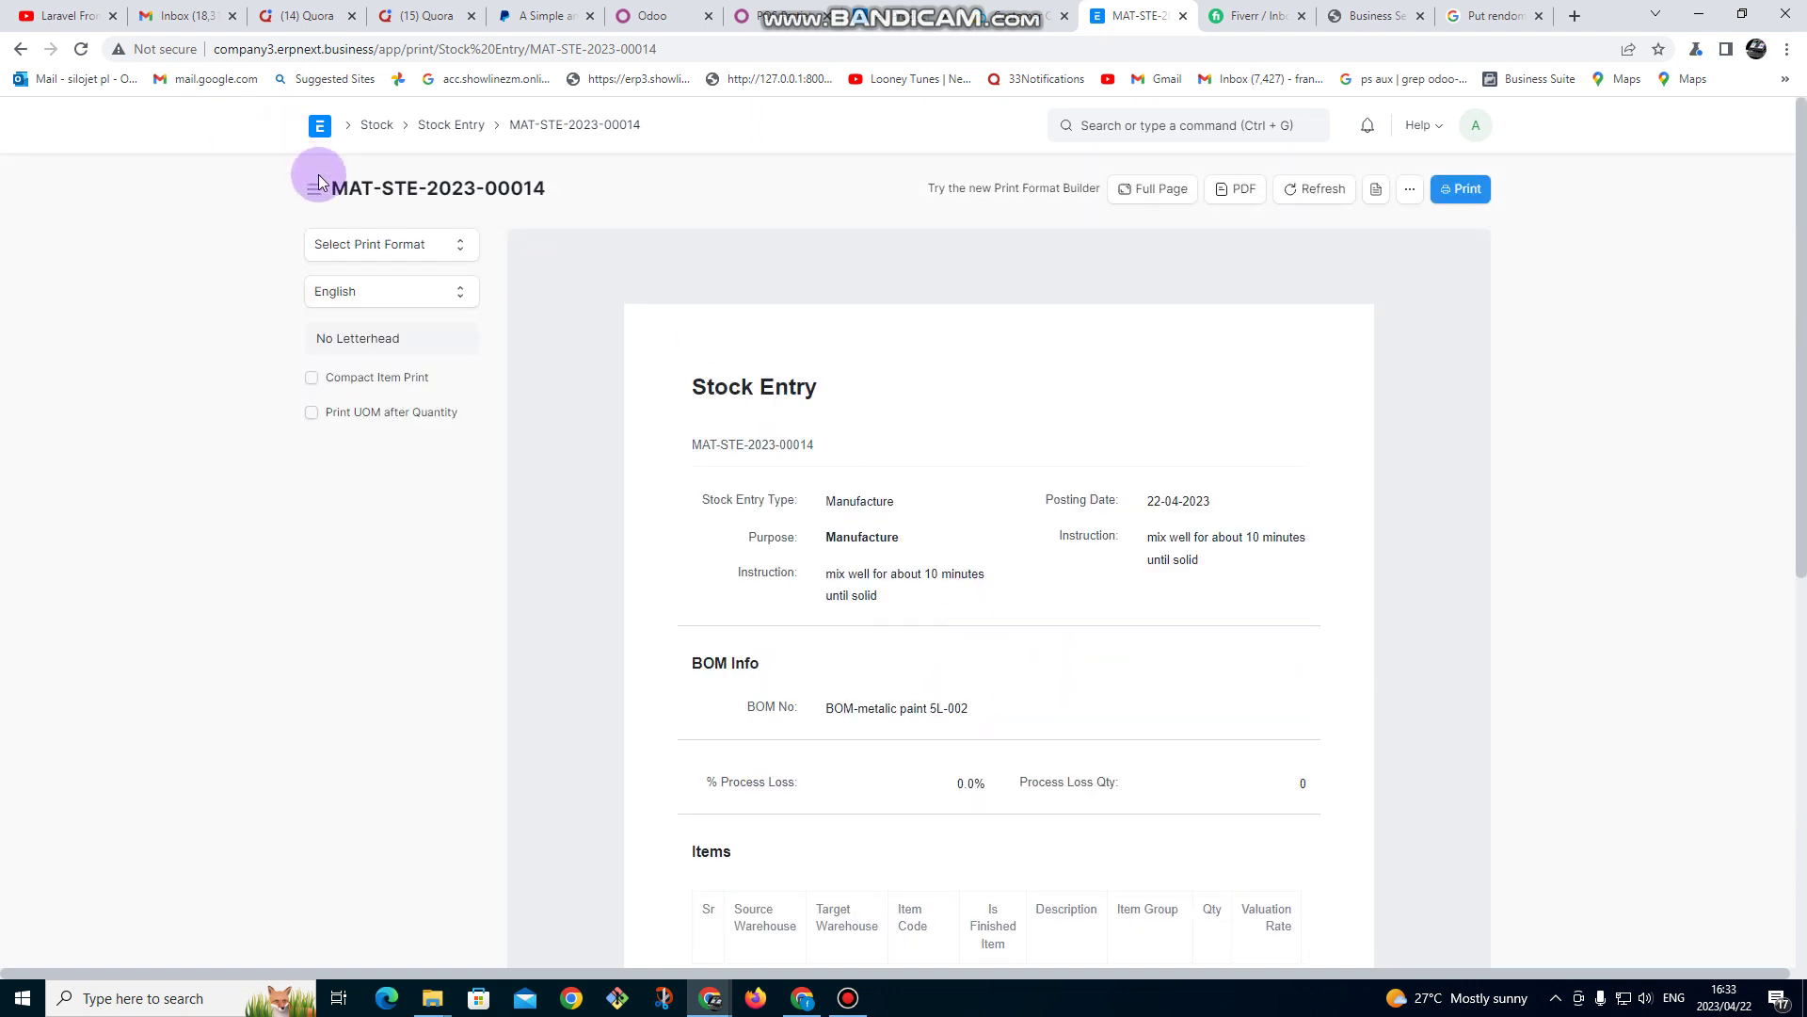
click(318, 128)
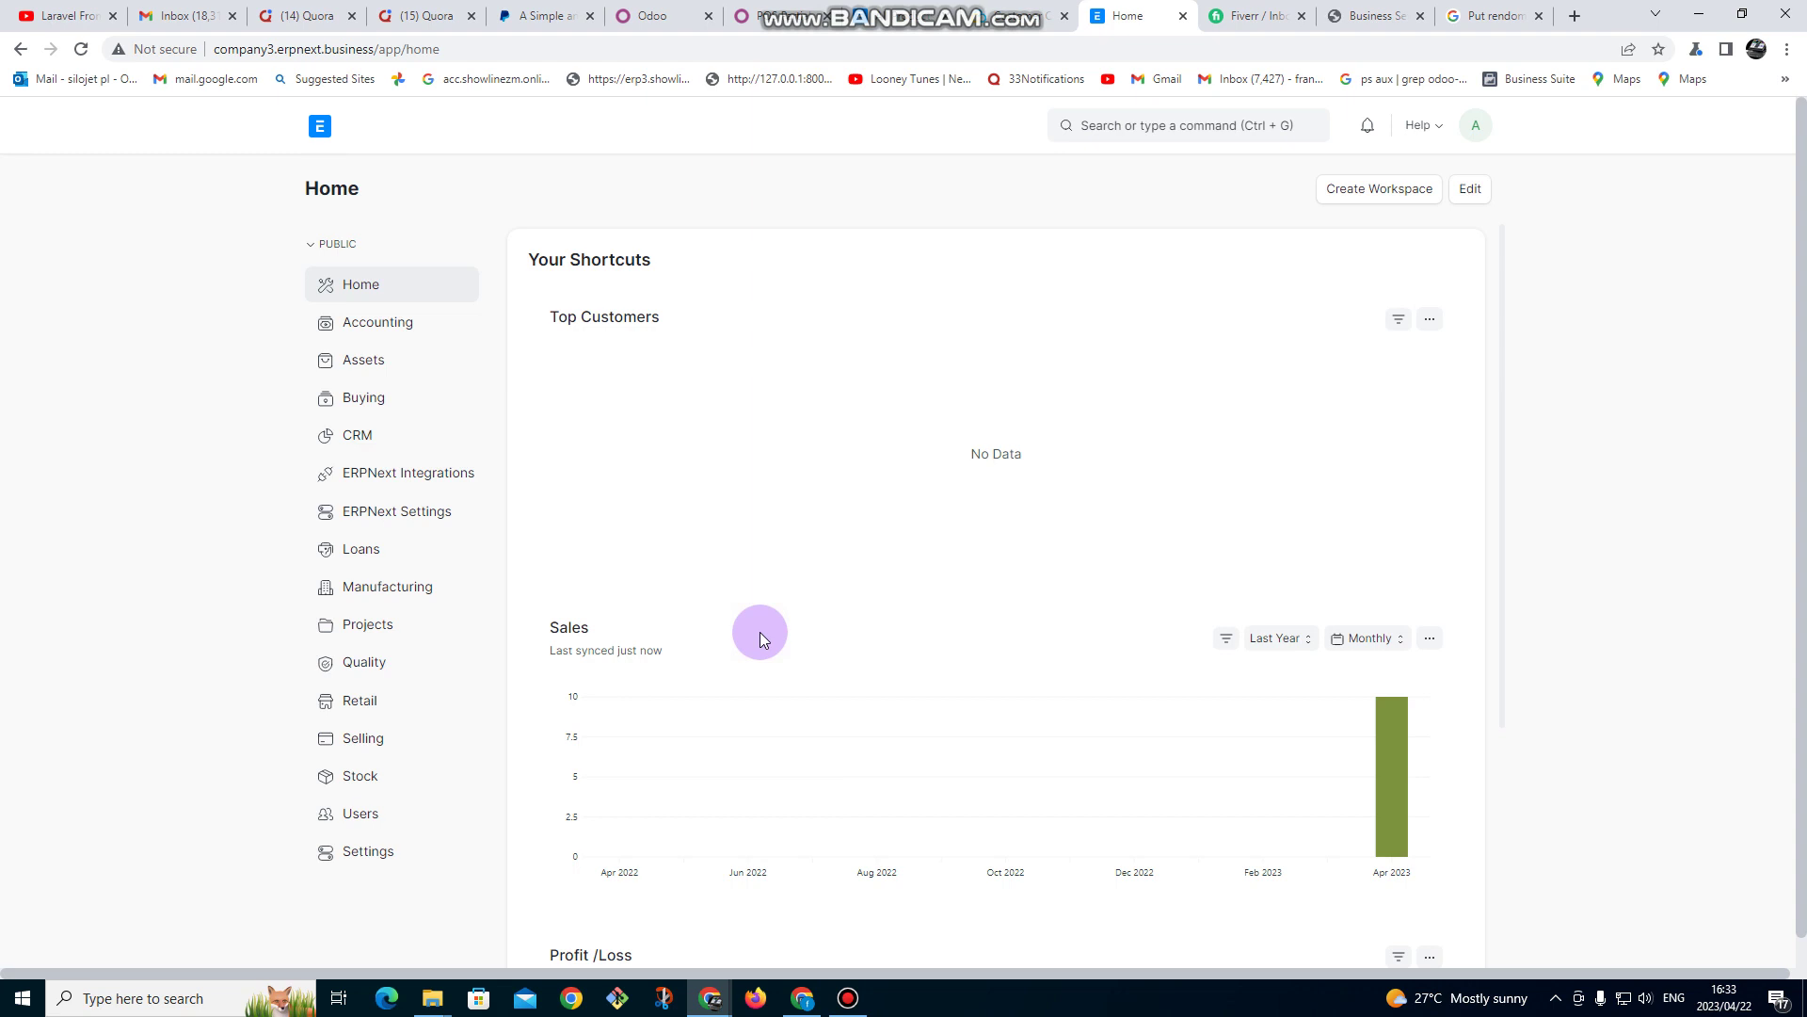
- Start a new work order from the Manufacturing work order list, searching 'red' as the item to manufacture
click(424, 593)
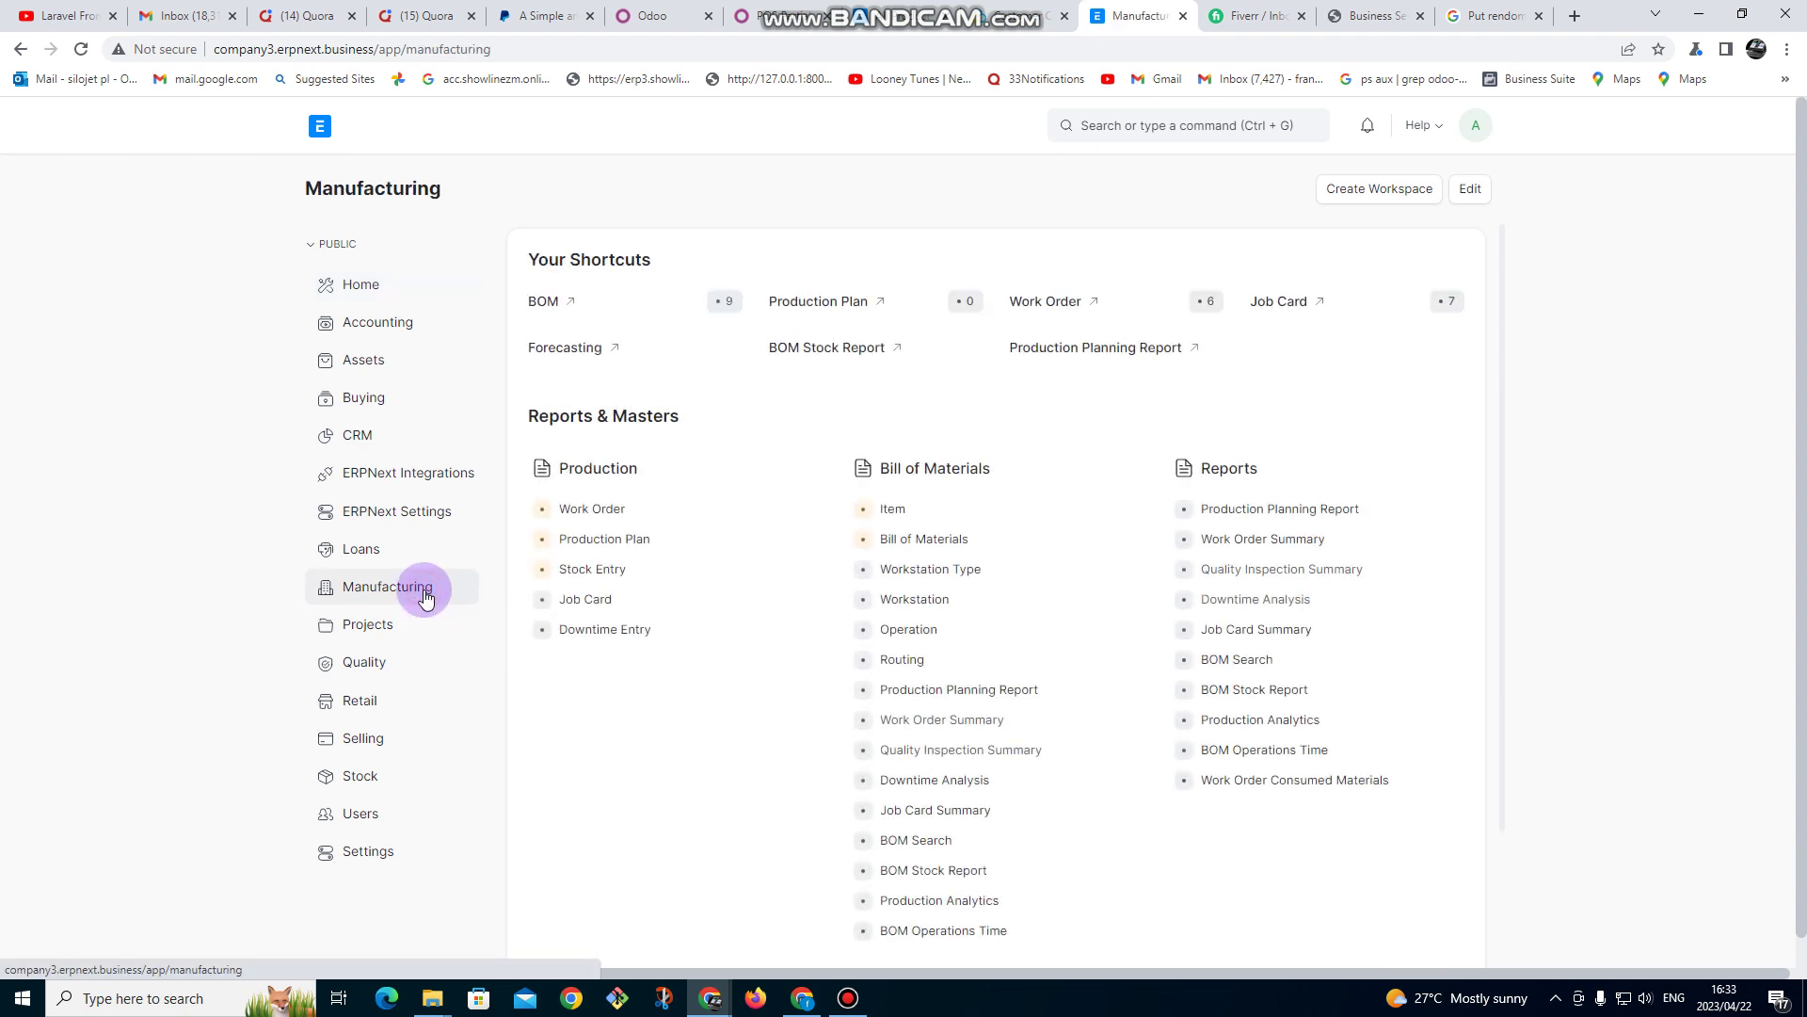
click(588, 513)
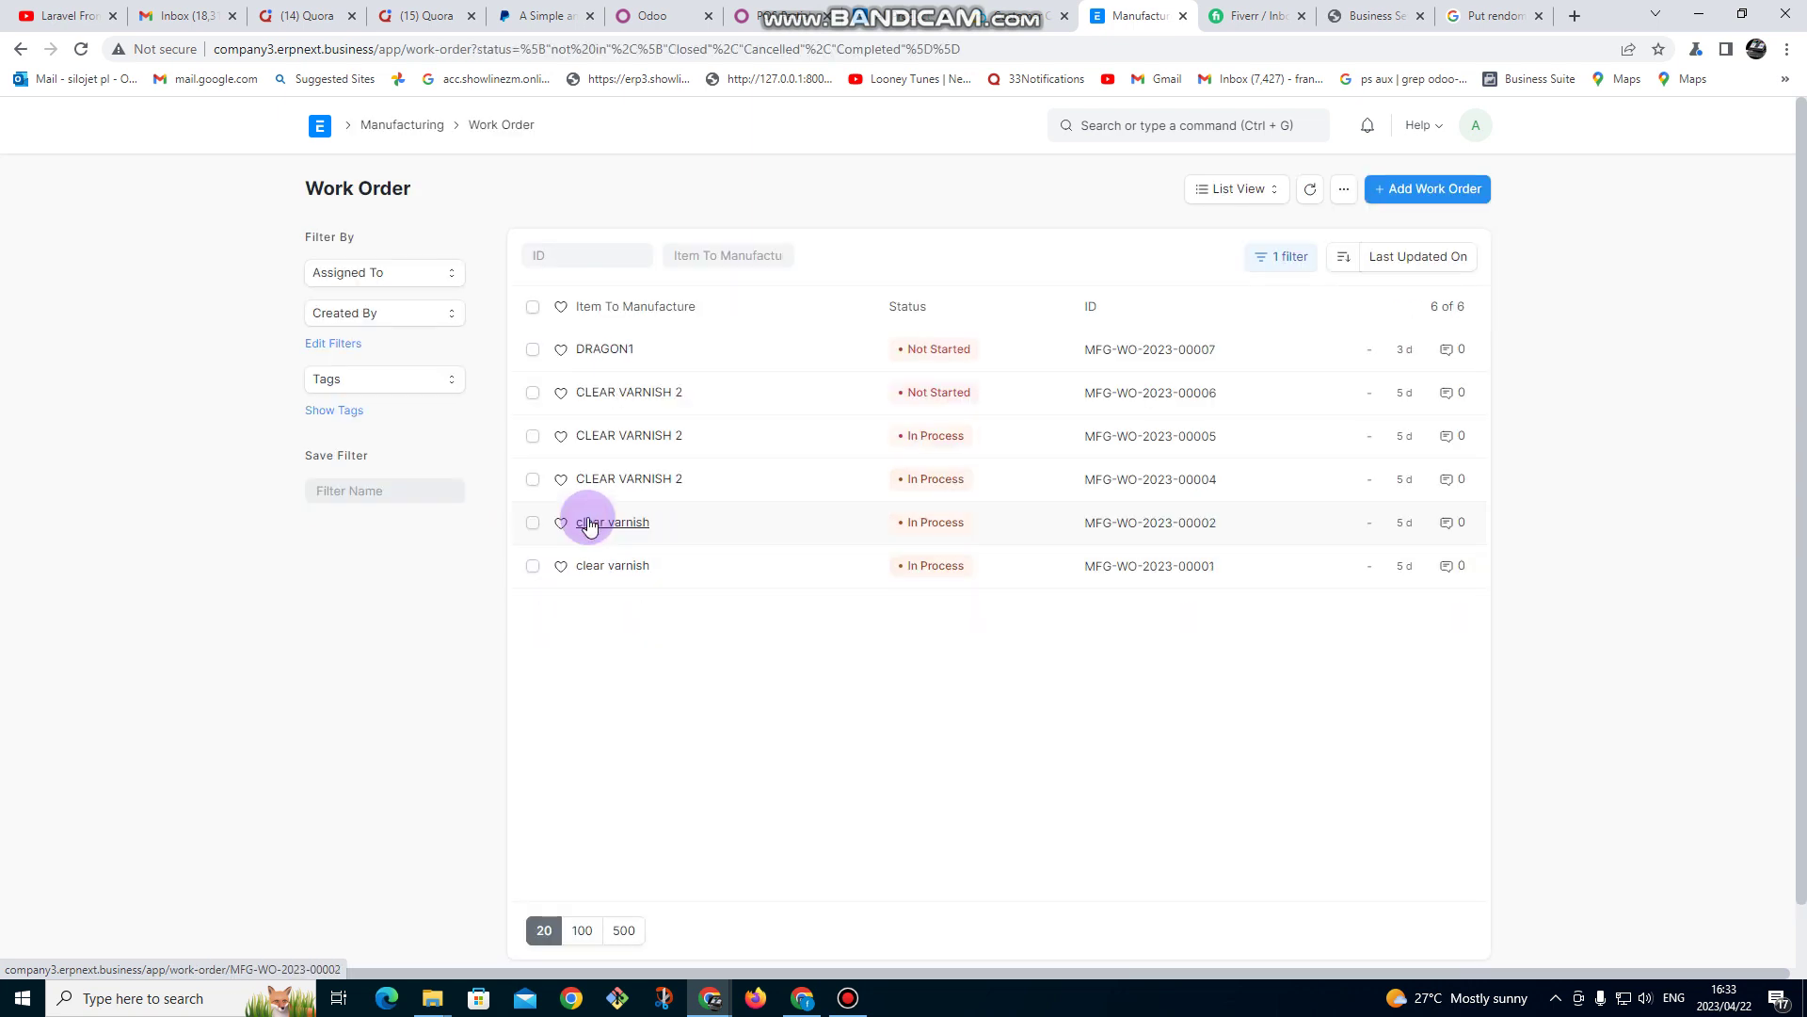
click(1462, 199)
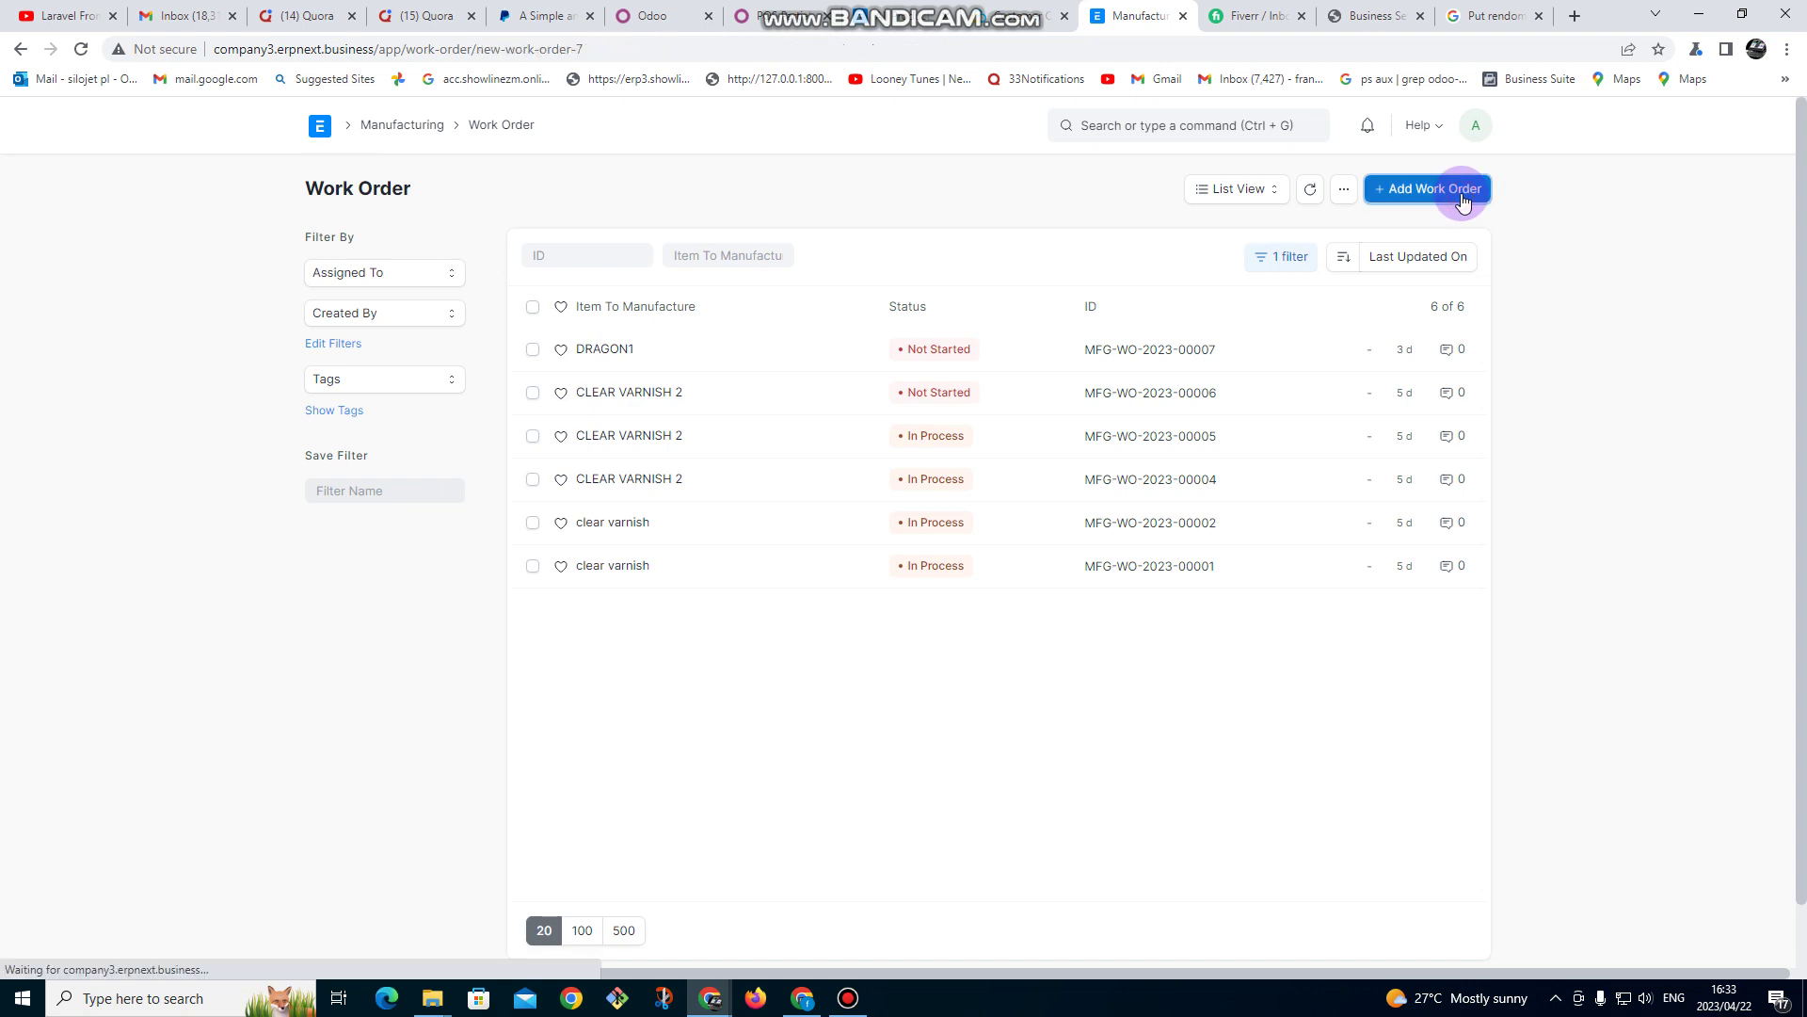
click(635, 396)
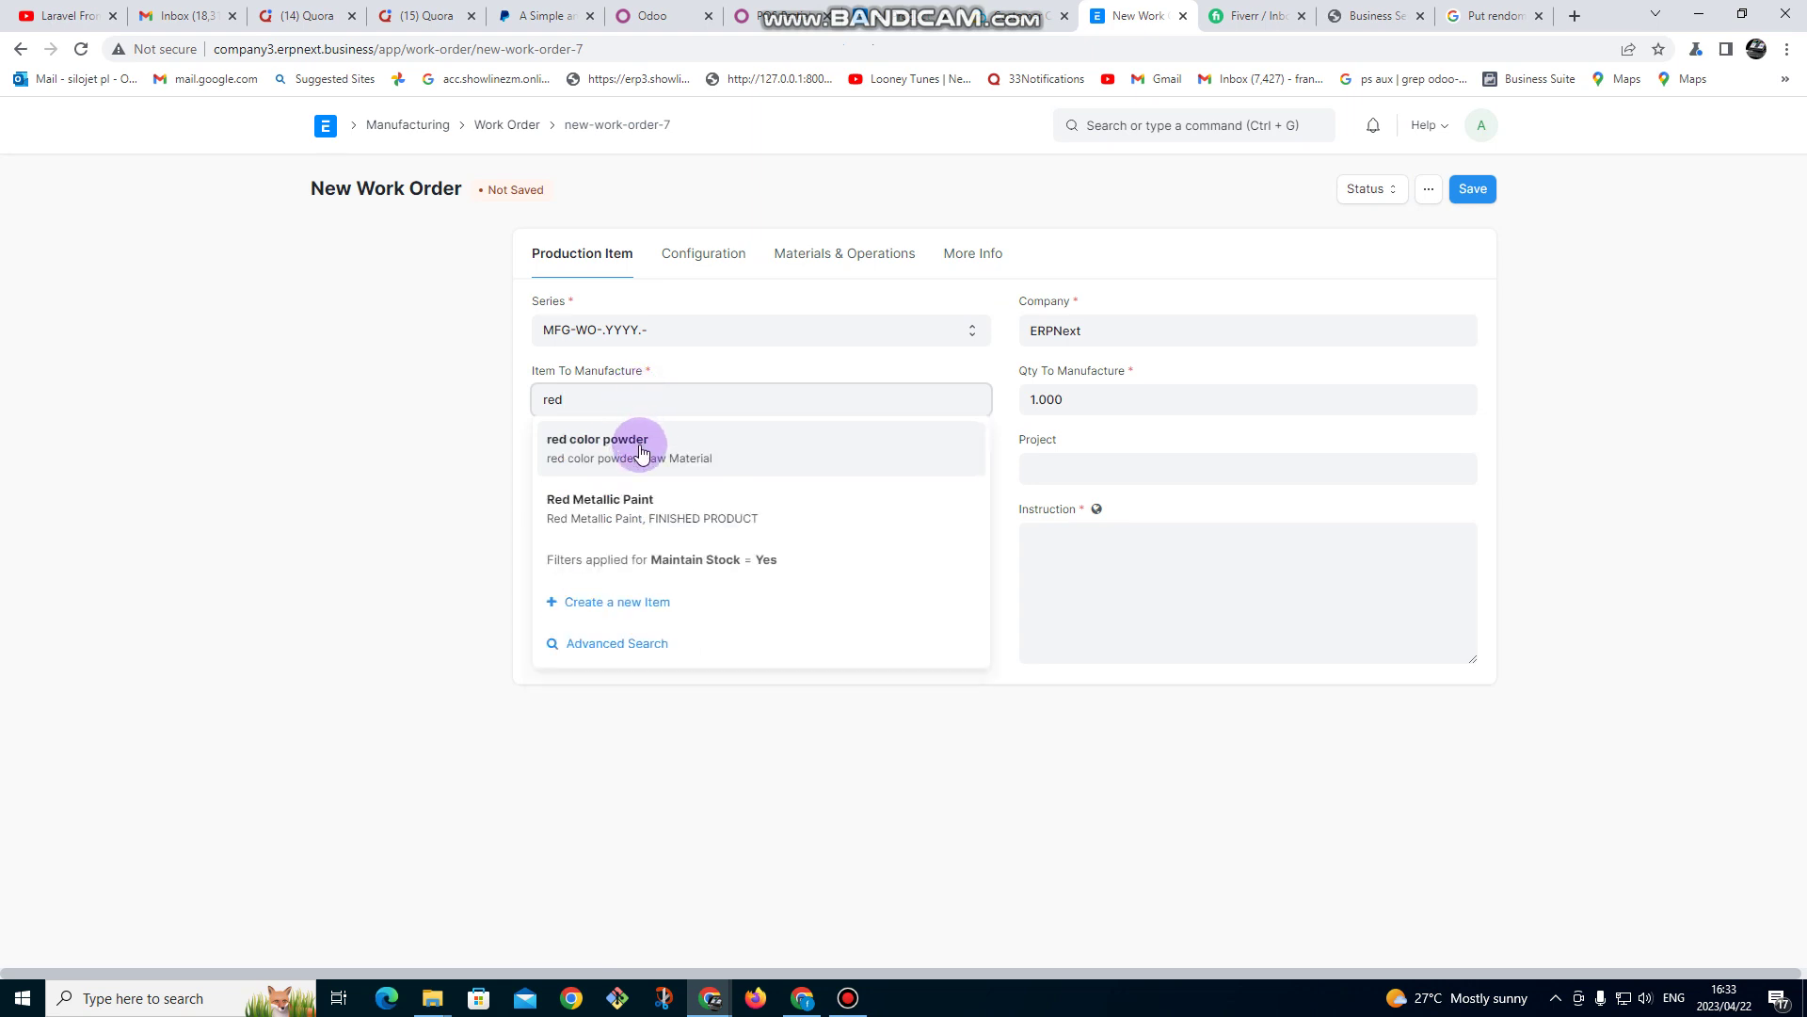
- Set the work order to make 10 Red Metallic Paint with instruction 'boil for 5 minutes'
click(638, 516)
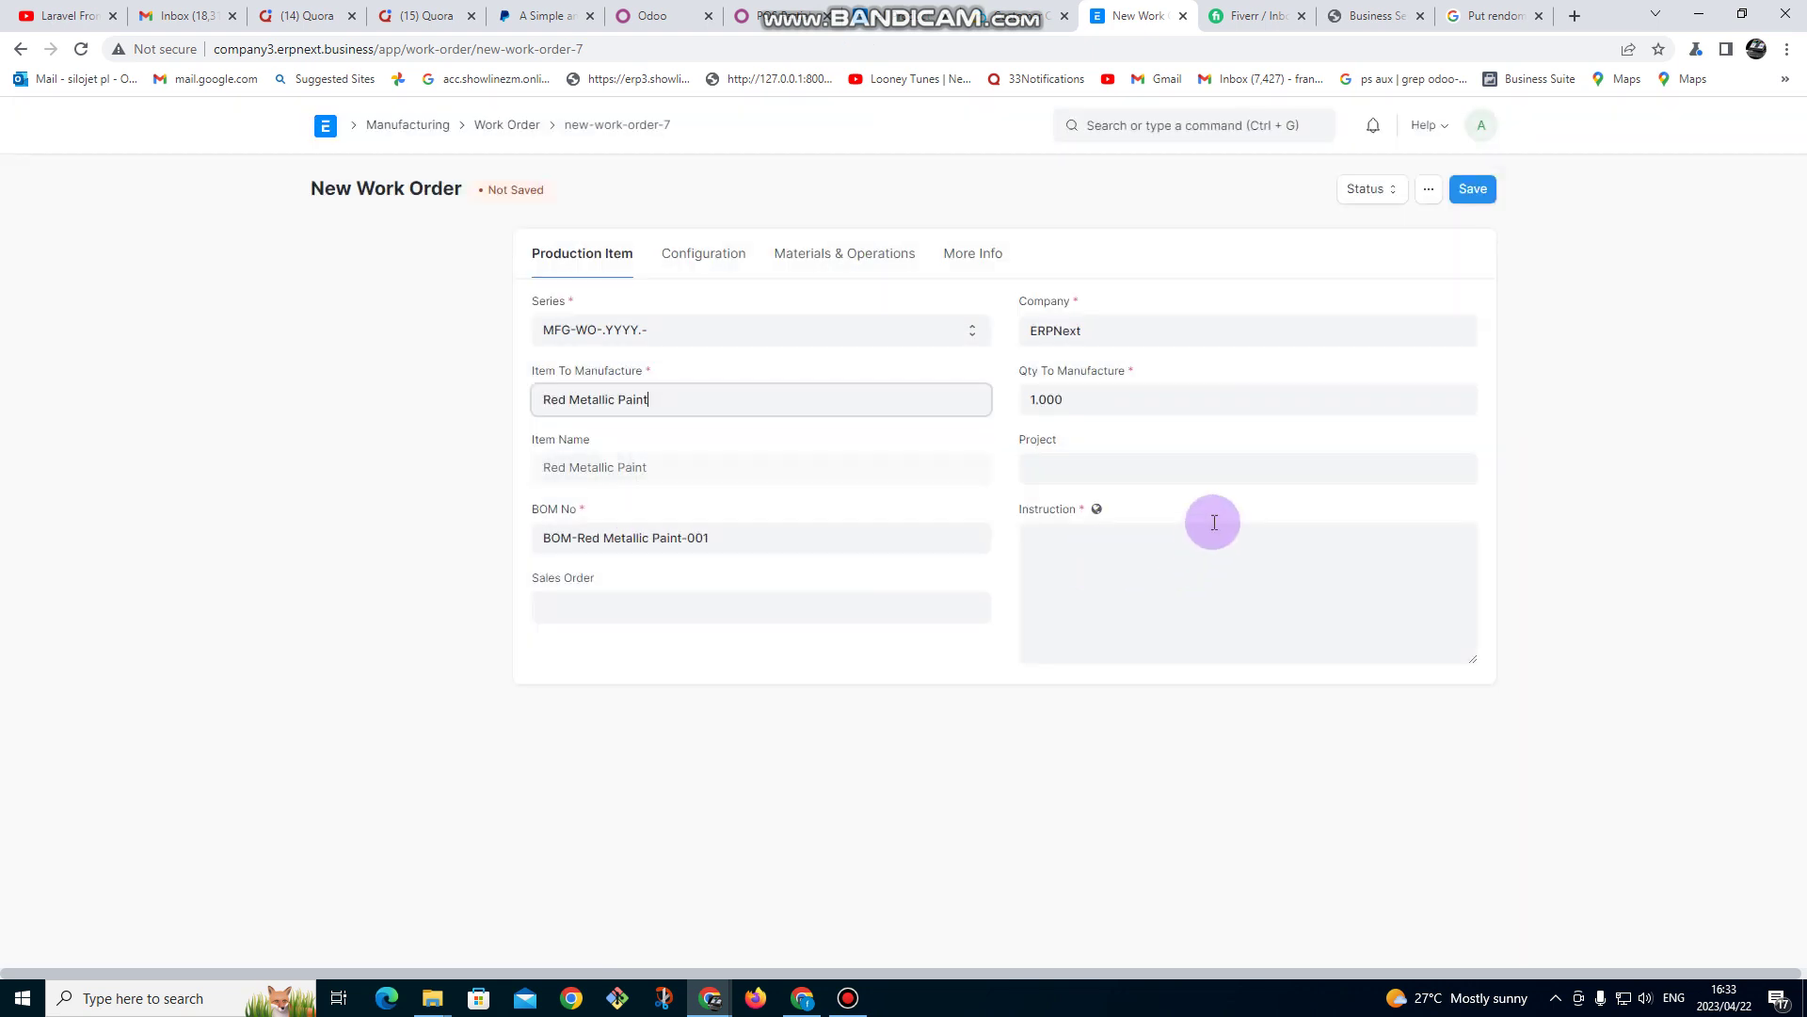
click(1133, 402)
key(BackSpace)
key(BackSpace)
key(BackSpace)
key(BackSpace)
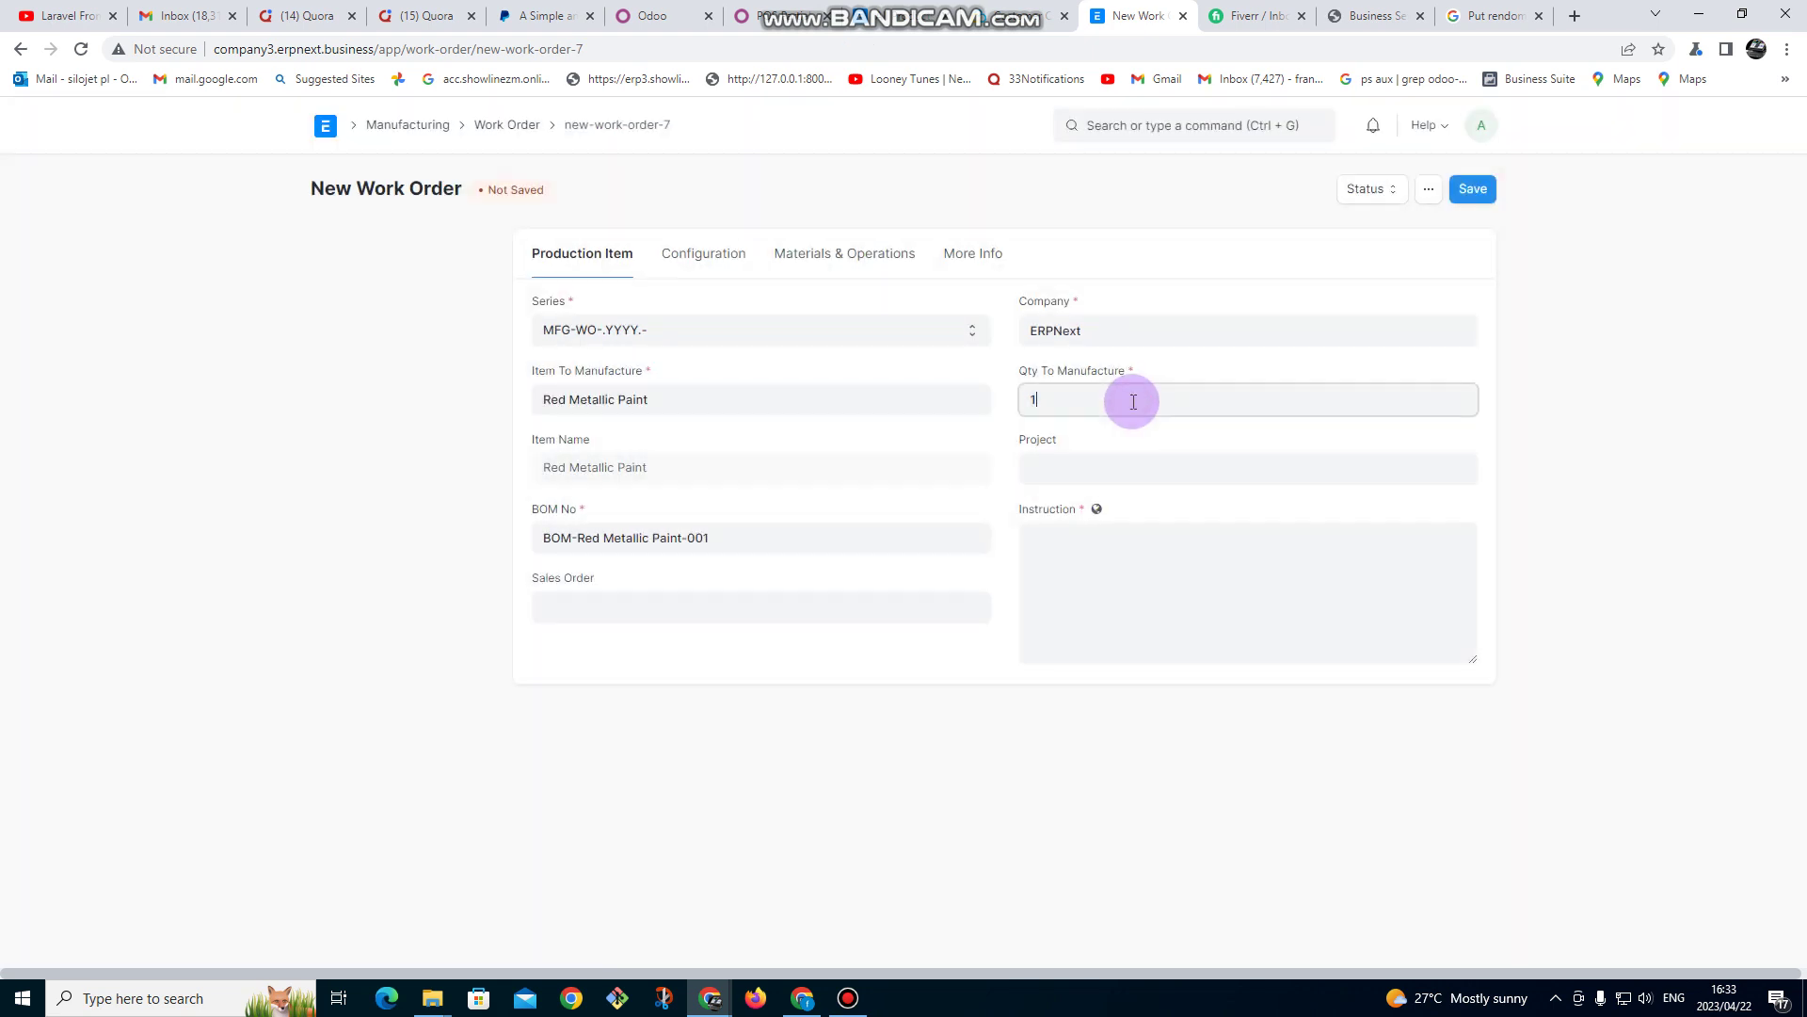
click(1083, 580)
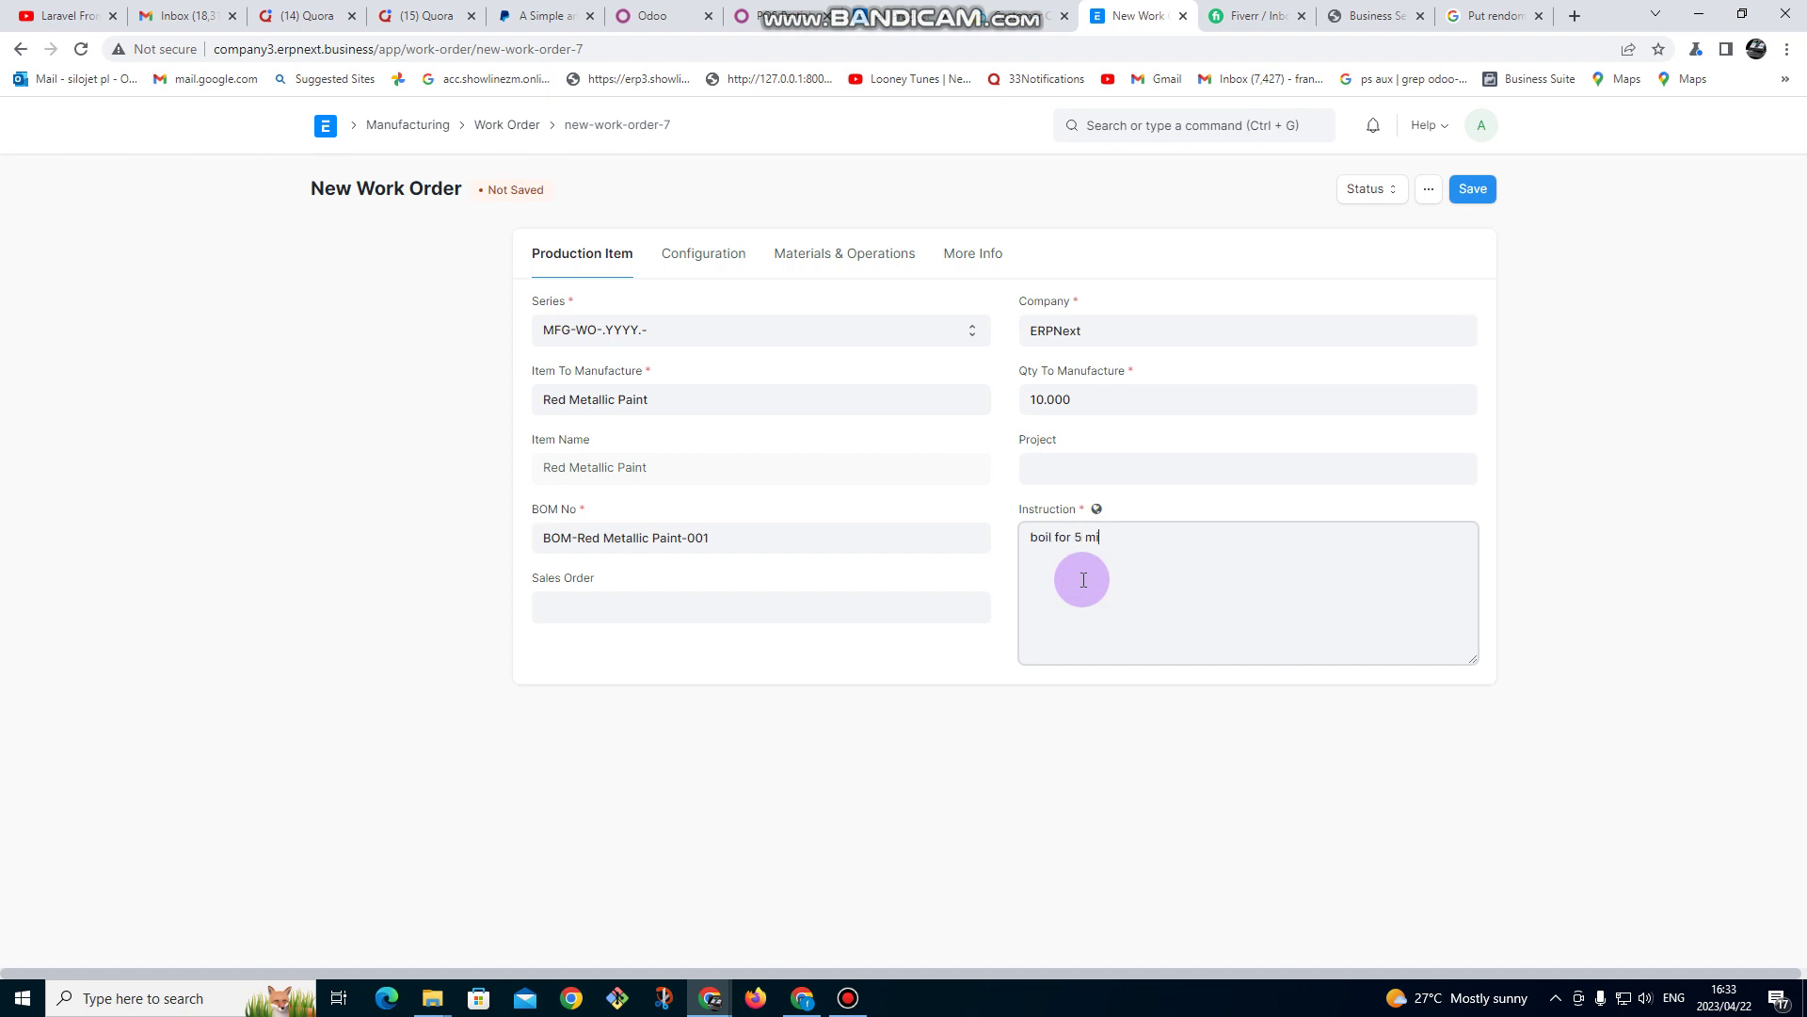
text(s)
drag(1206, 527, 997, 527)
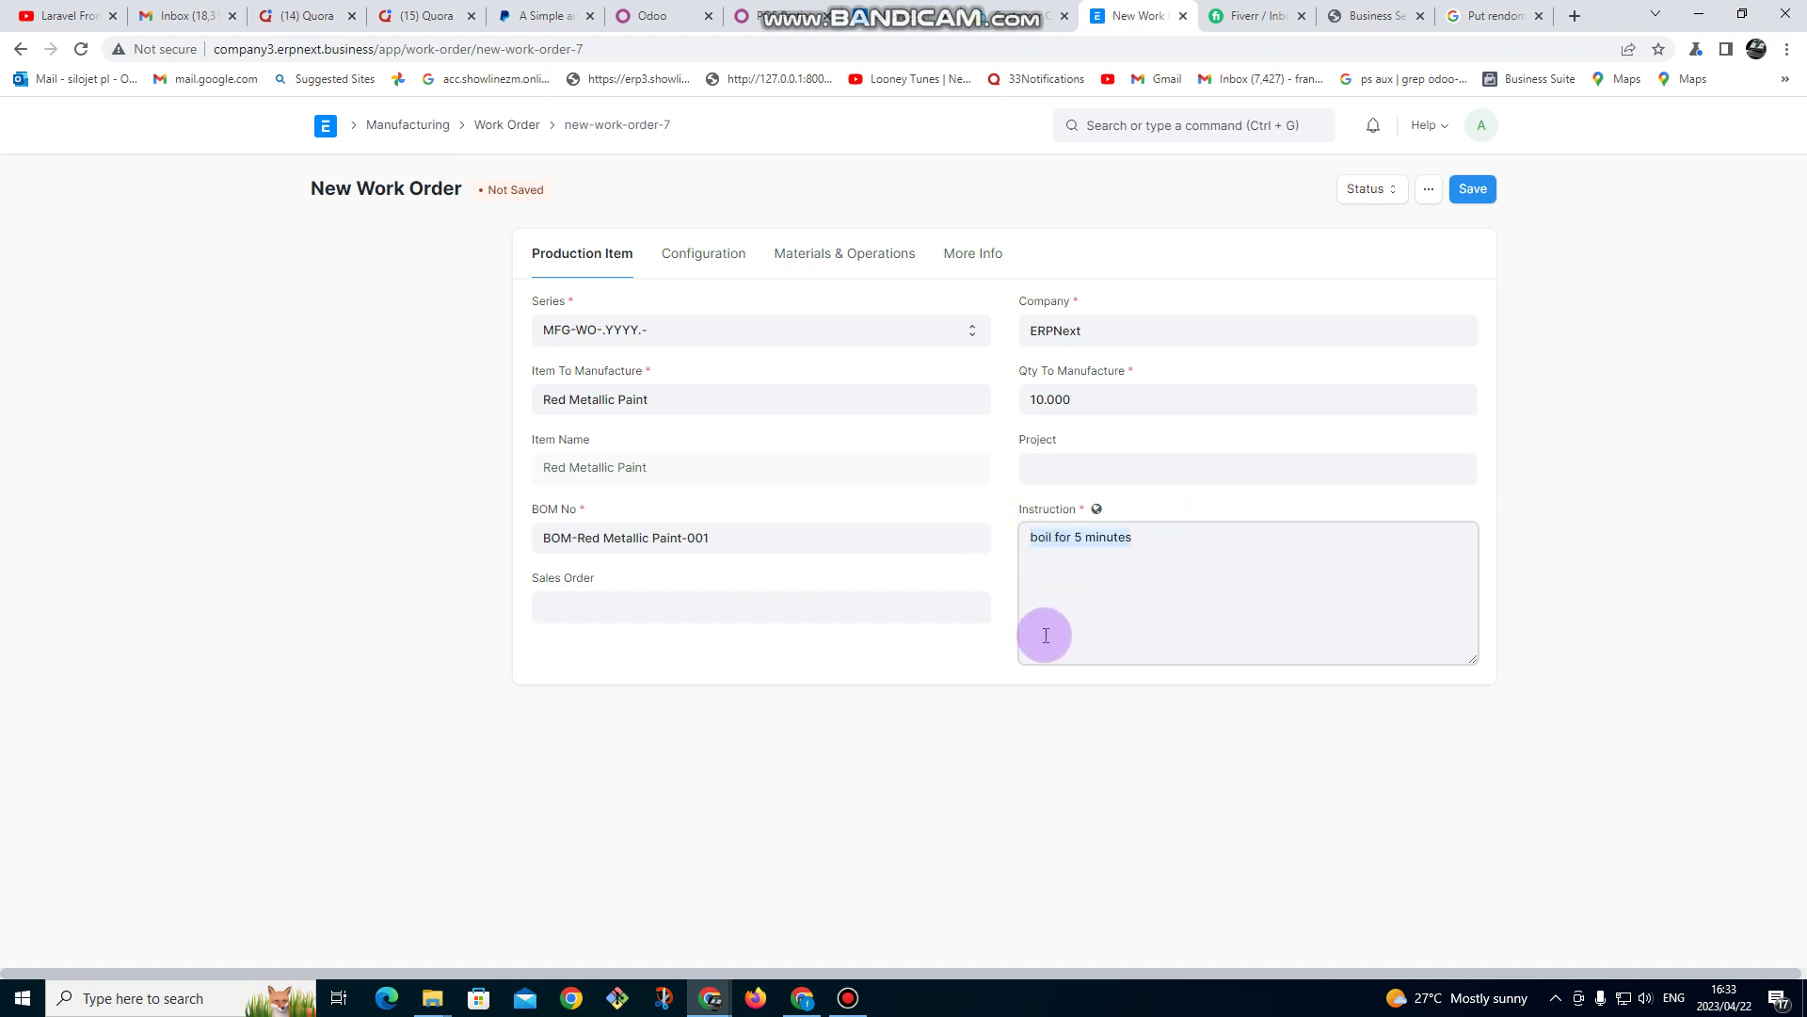
- Set Stores - E as source warehouse and Work In Progress - E as WIP warehouse
click(697, 273)
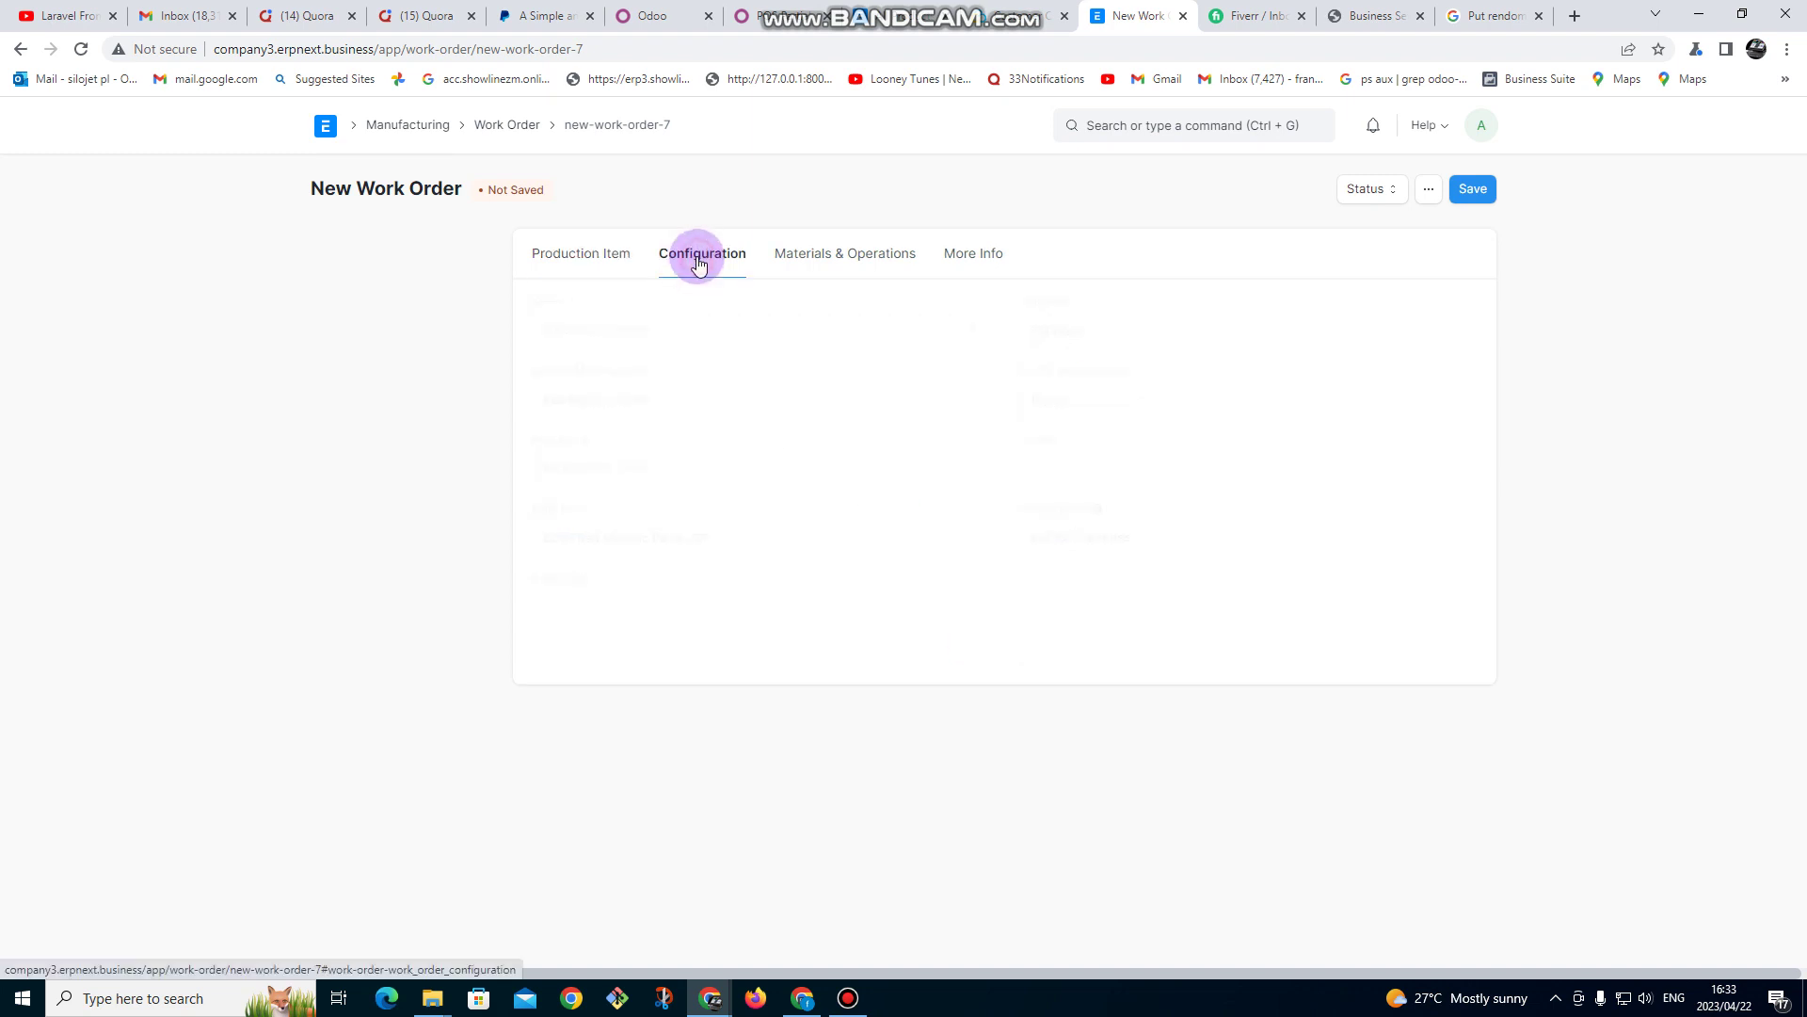
click(660, 479)
text(sro)
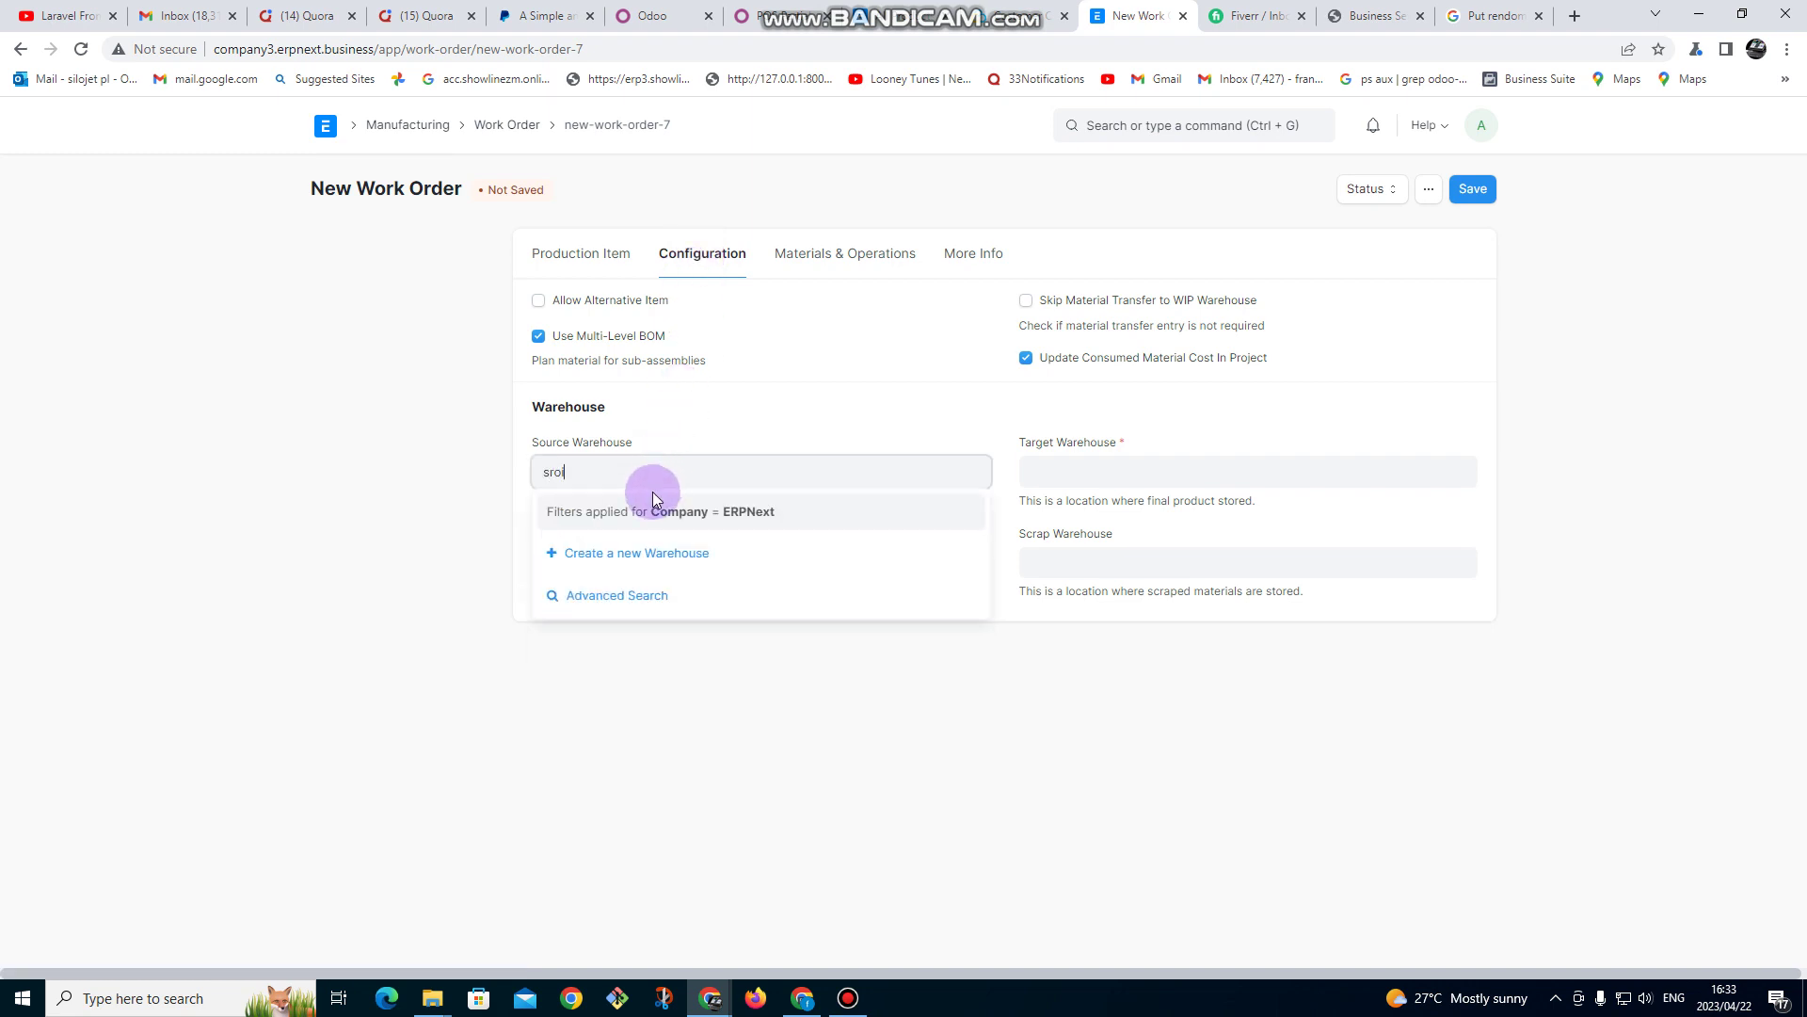
key(BackSpace)
click(617, 509)
click(604, 569)
text(wo)
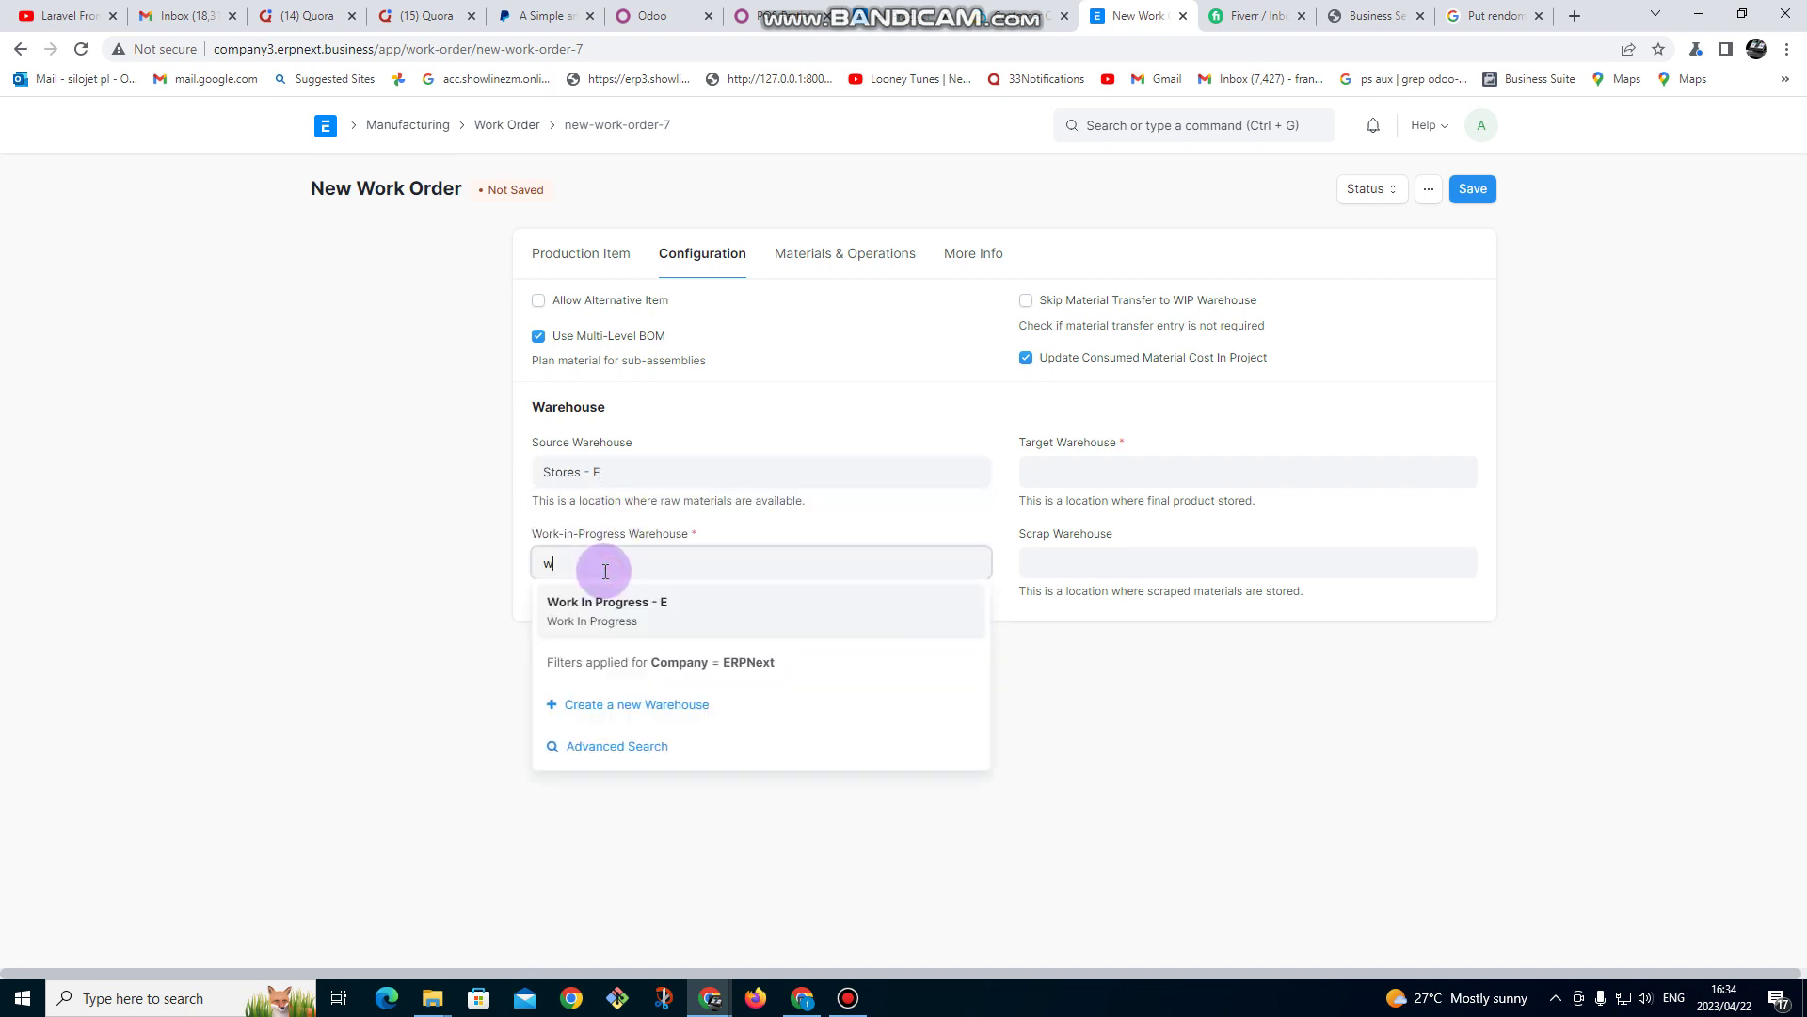
click(596, 603)
- Set Finished Goods - E as target warehouse and review the four required items
click(1084, 468)
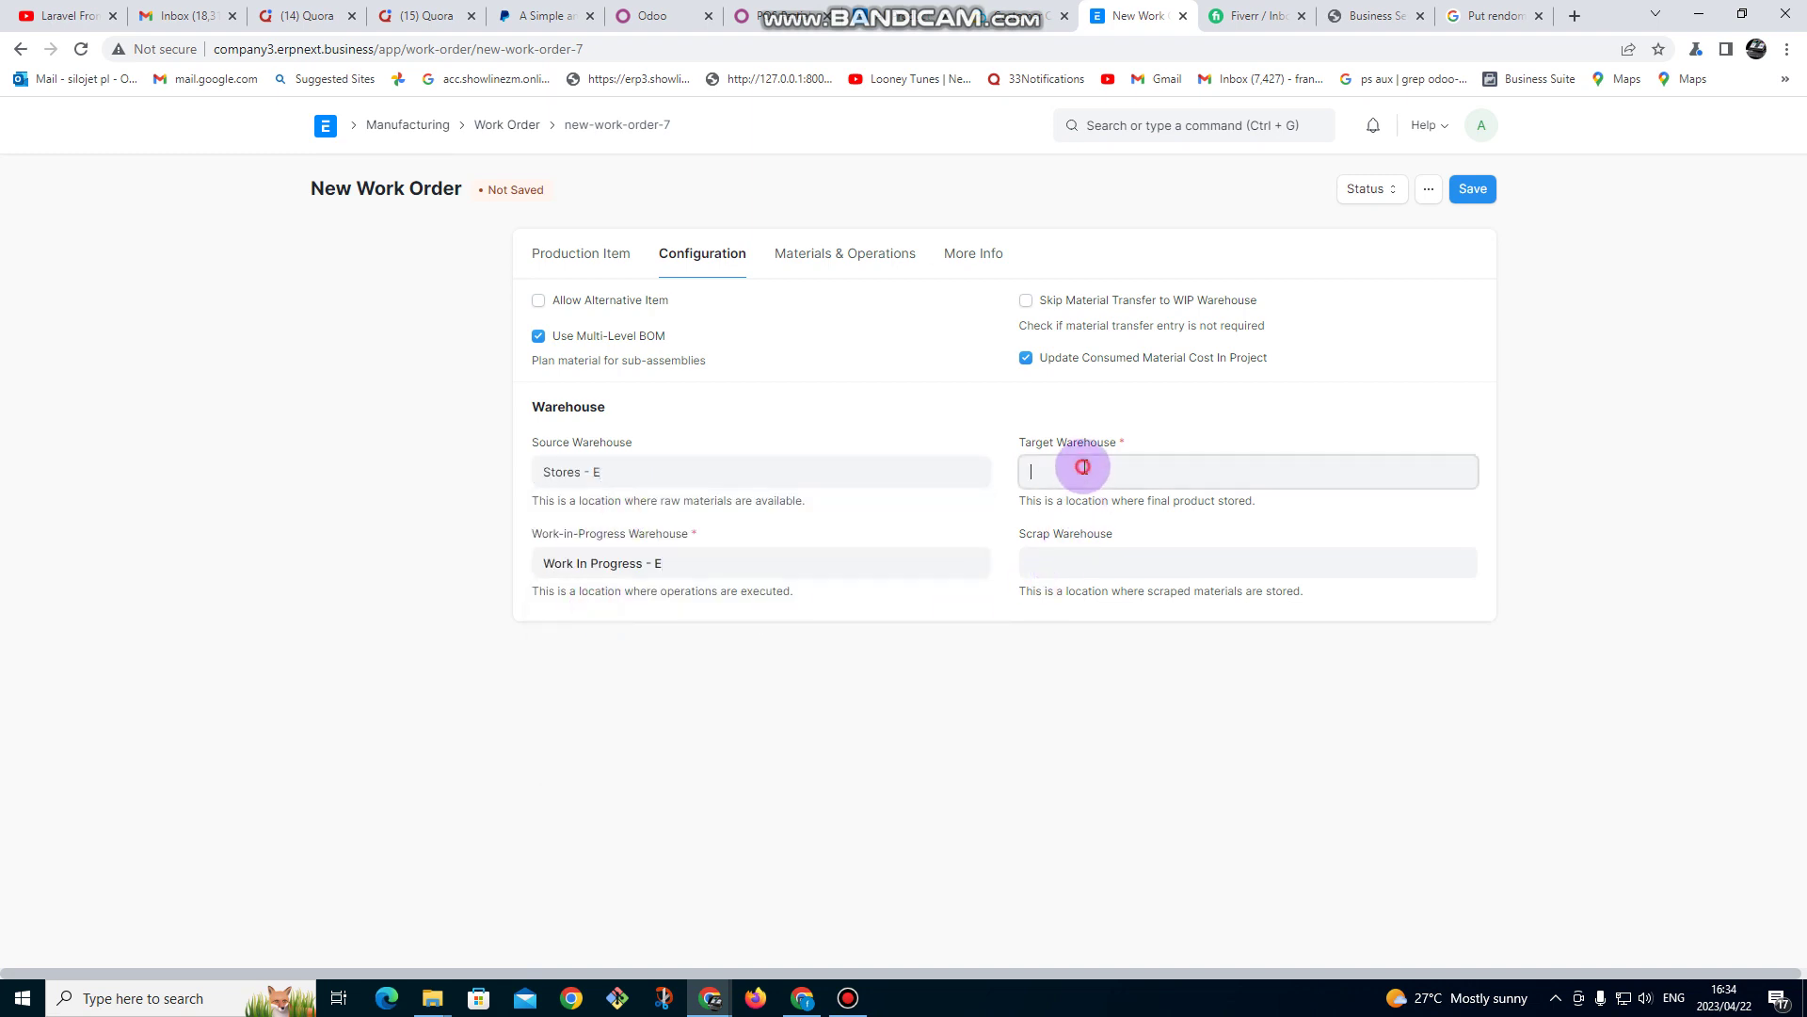
text(fin)
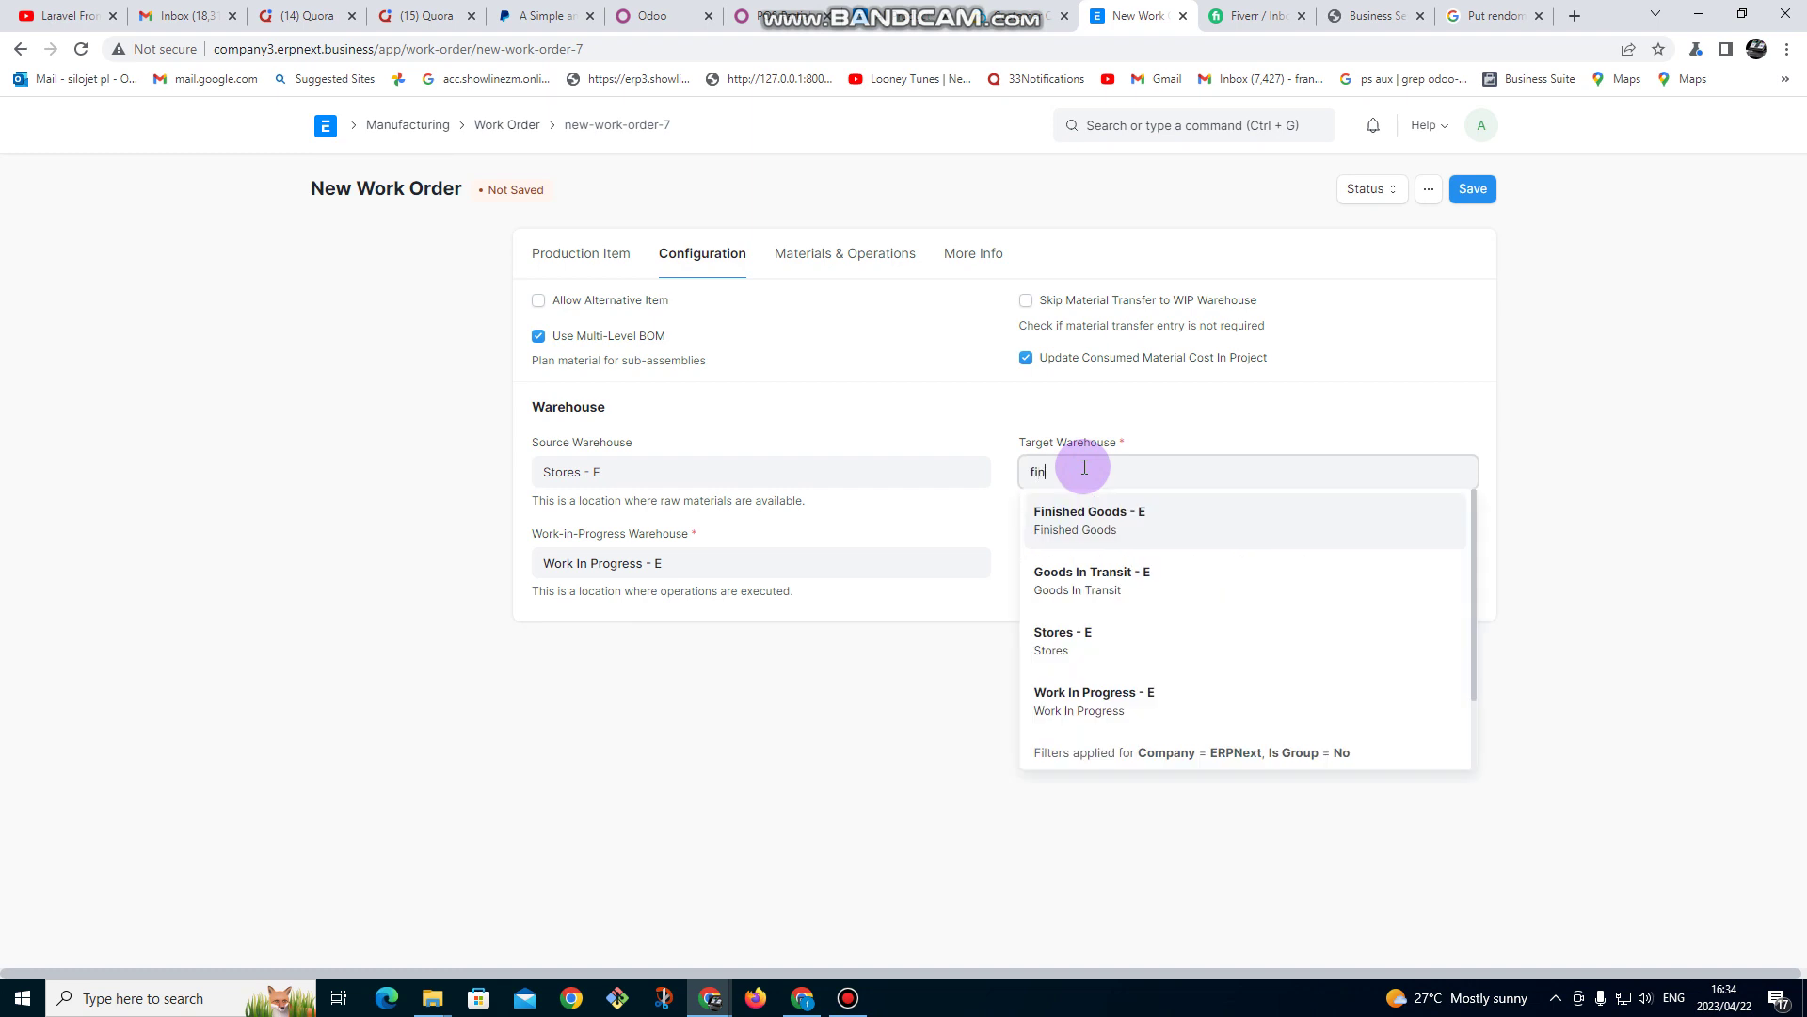
click(1096, 511)
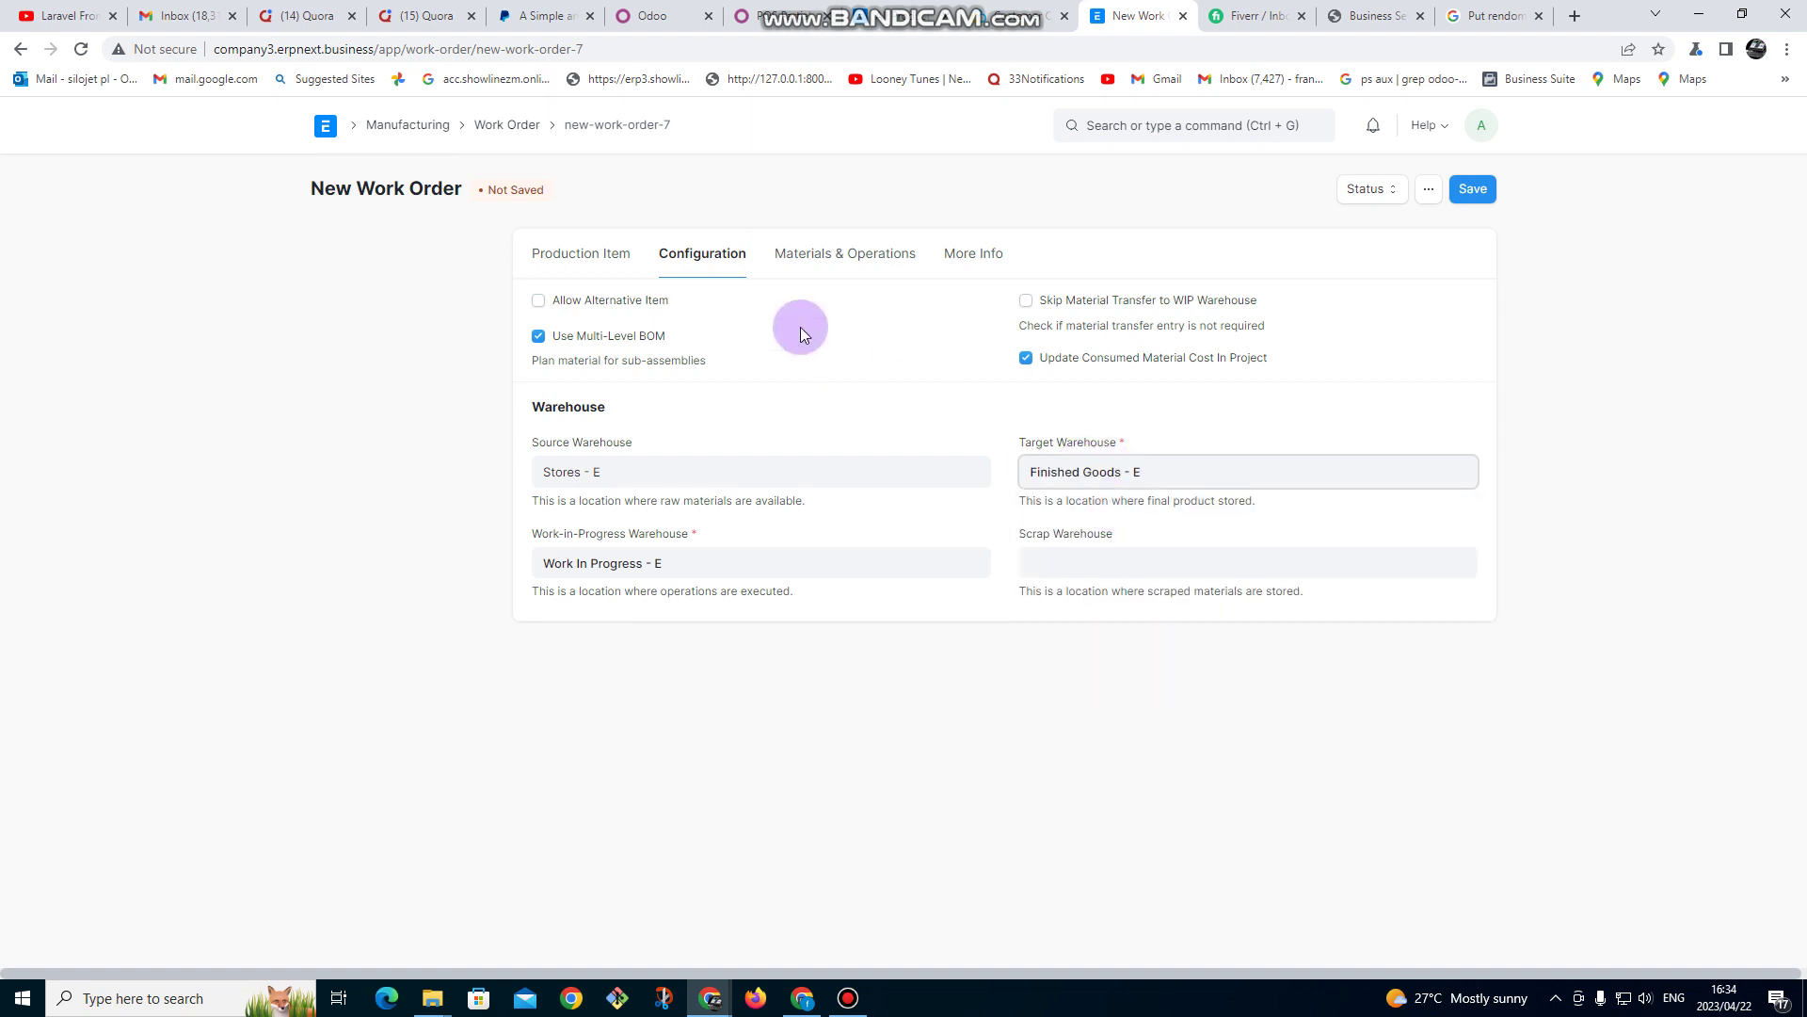
click(796, 268)
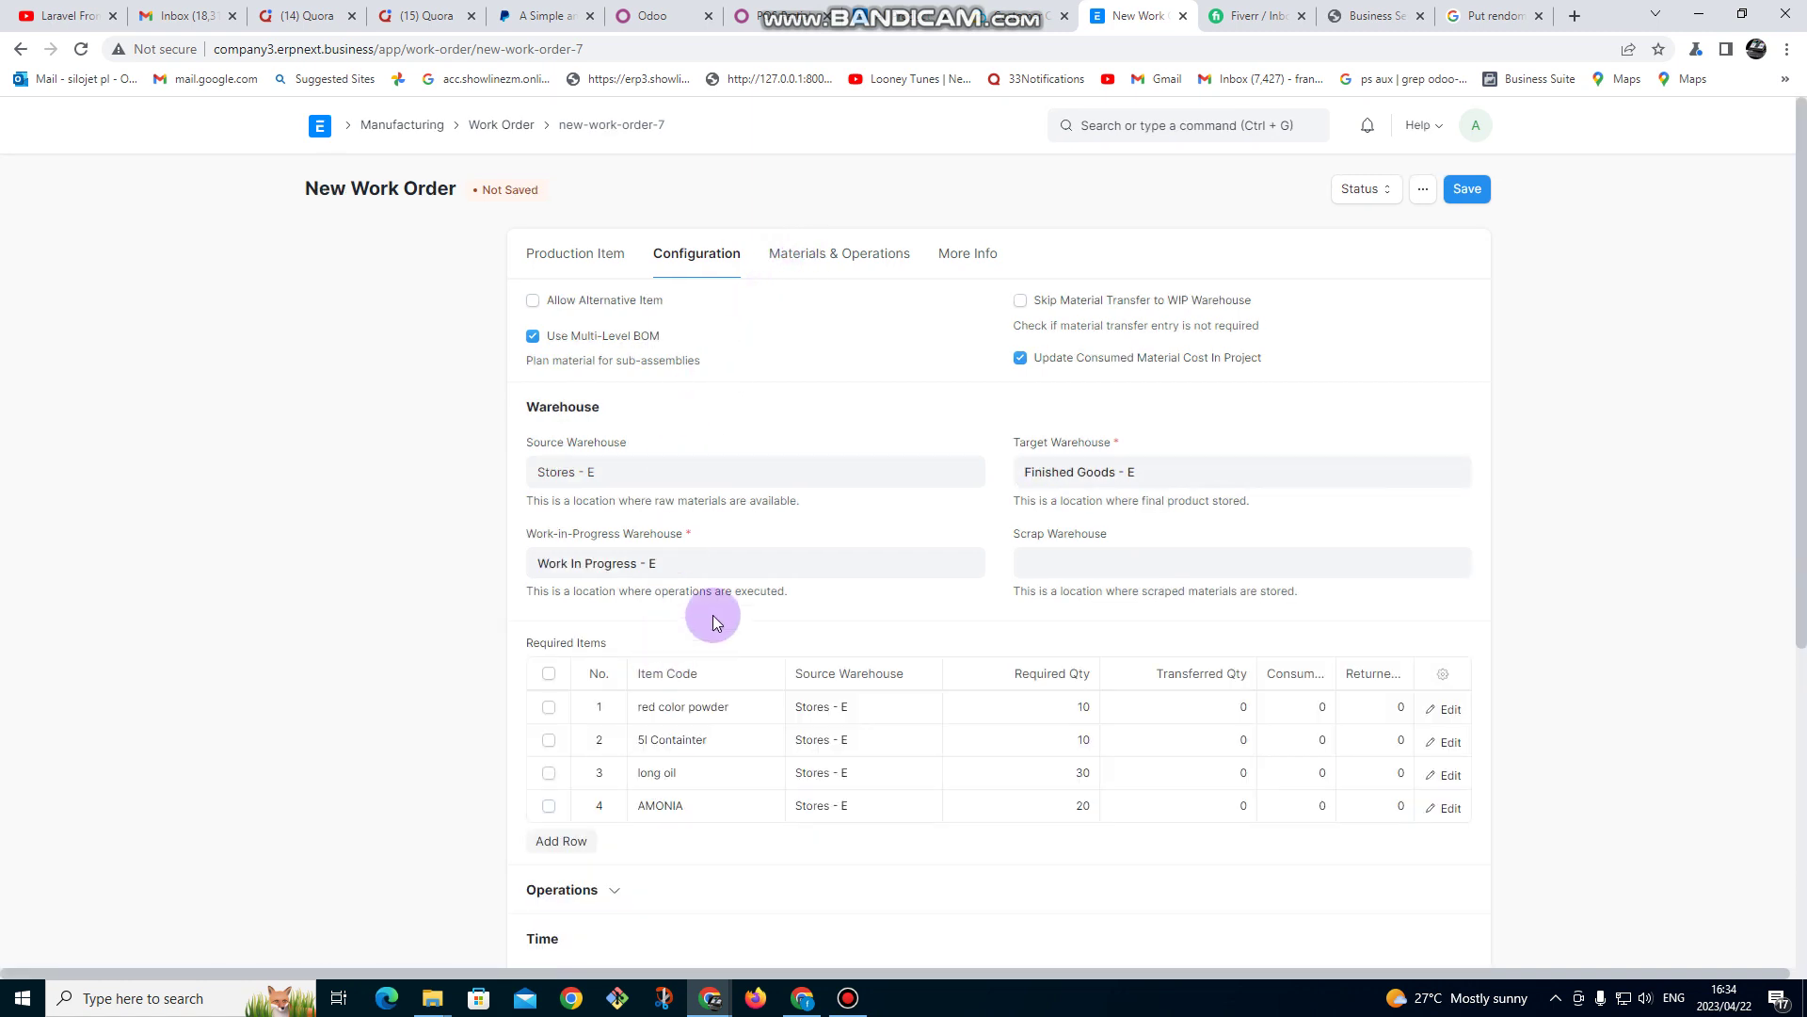
scroll(715, 614, down, 4)
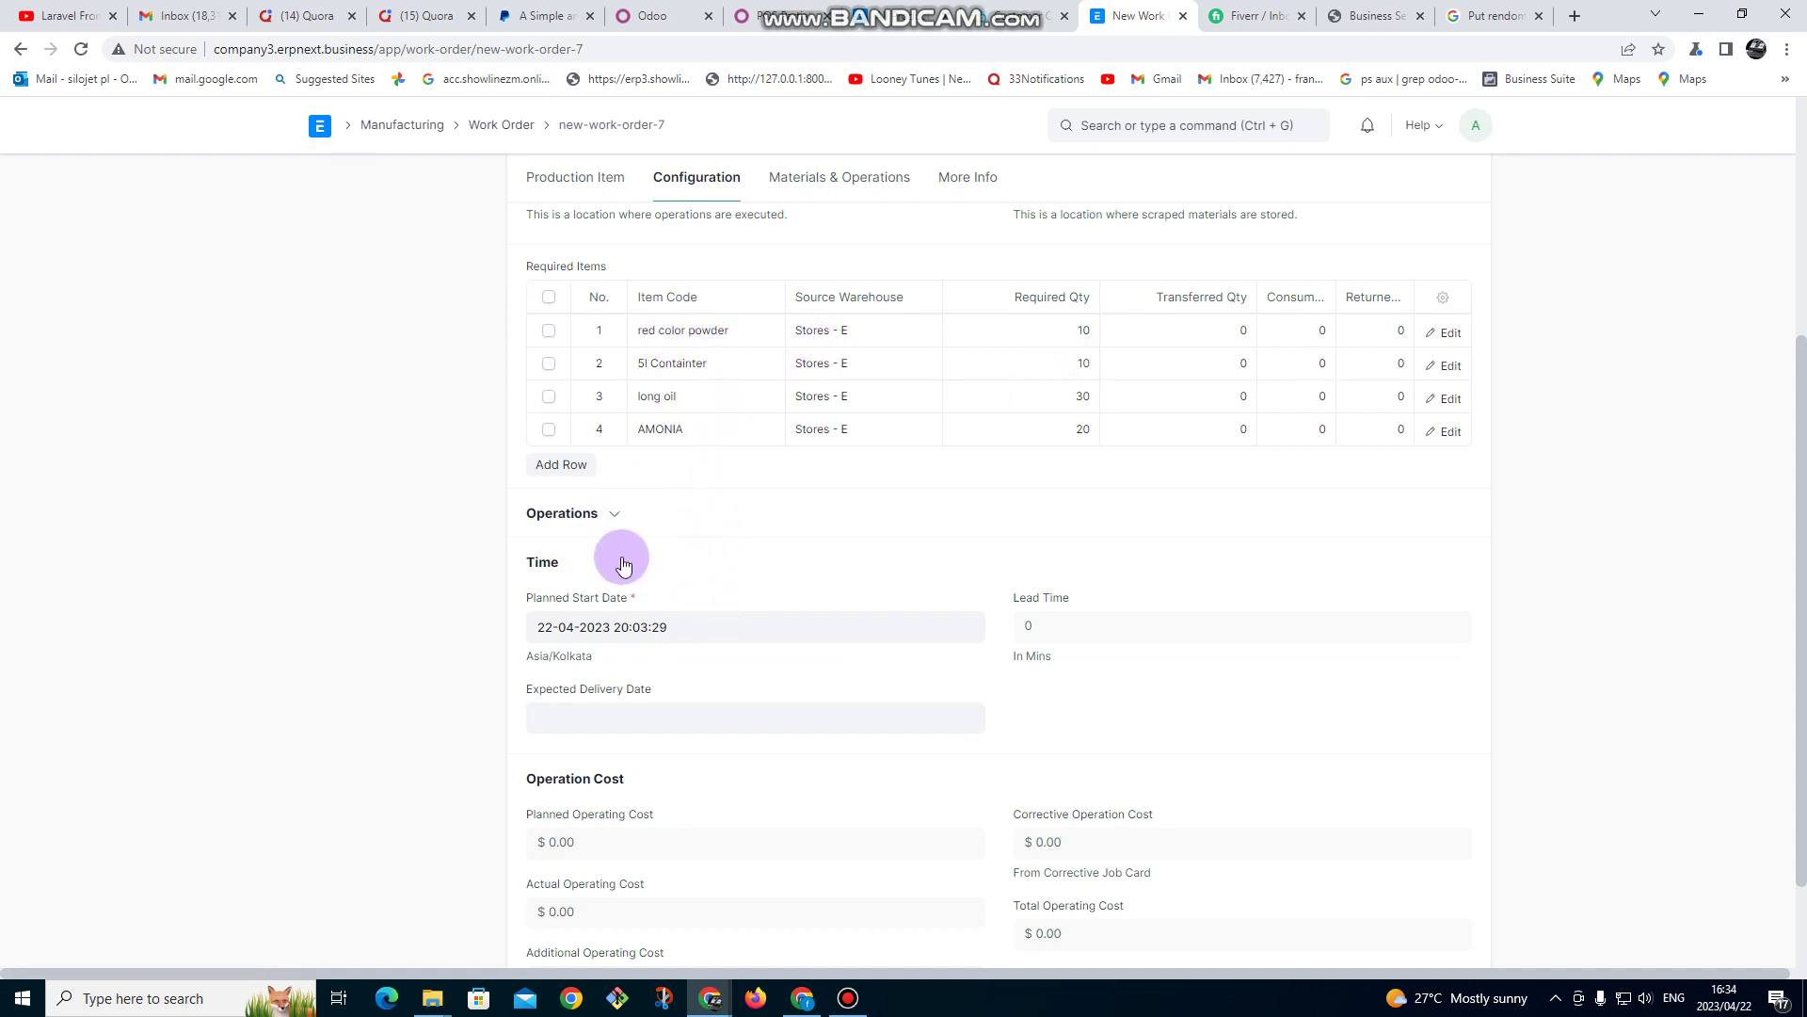
scroll(617, 556, up, 2)
scroll(623, 558, down, 1)
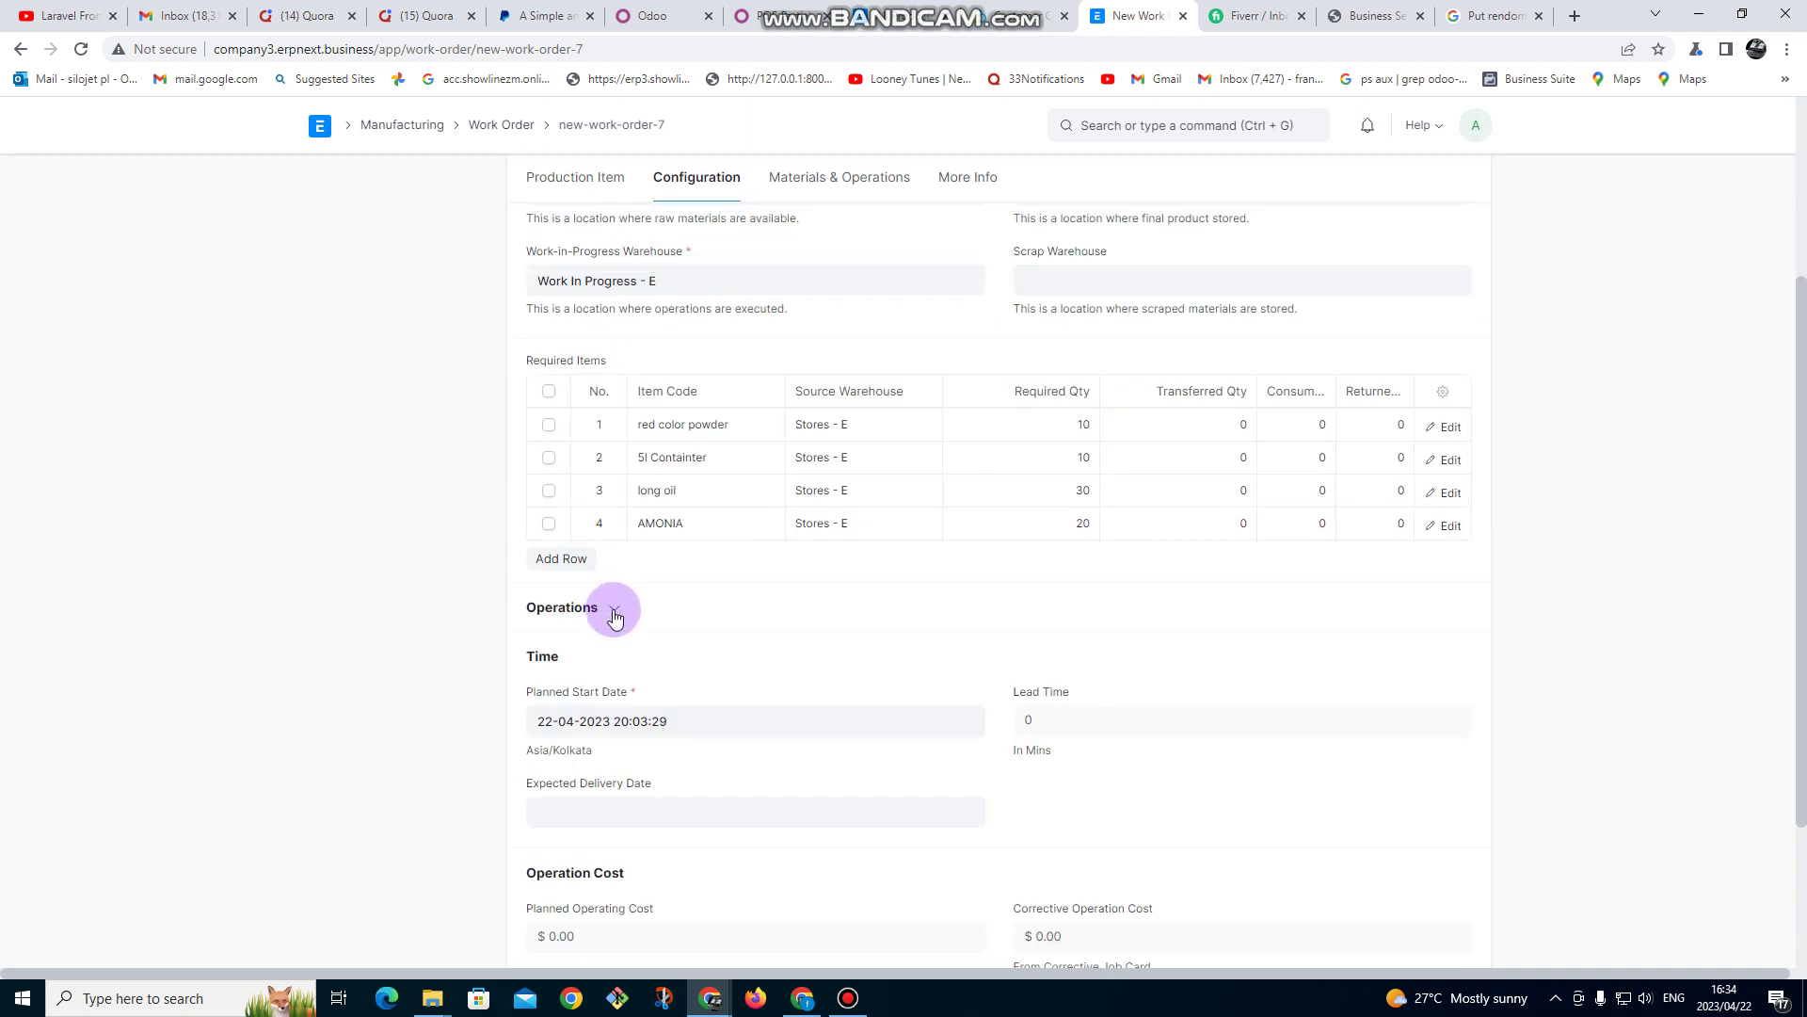
- Give the first LIVE MIXING operation completed qty 10 and workstation mixing station
click(613, 612)
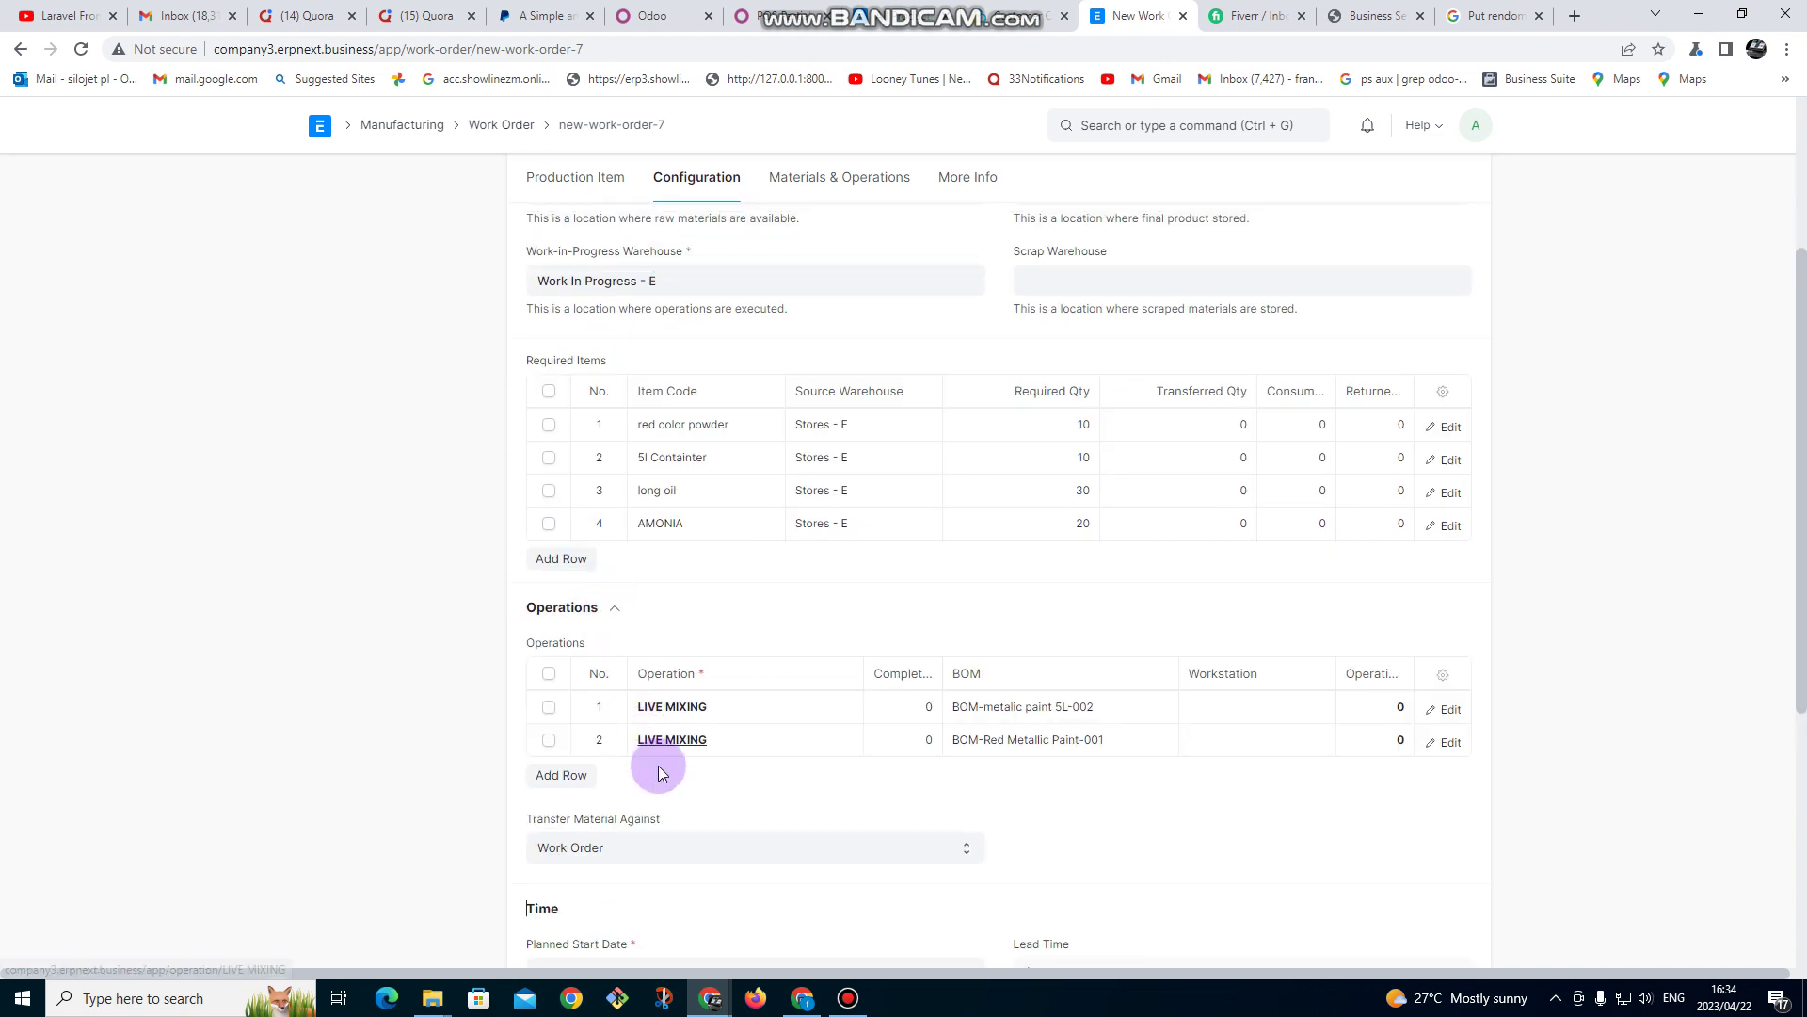
click(899, 706)
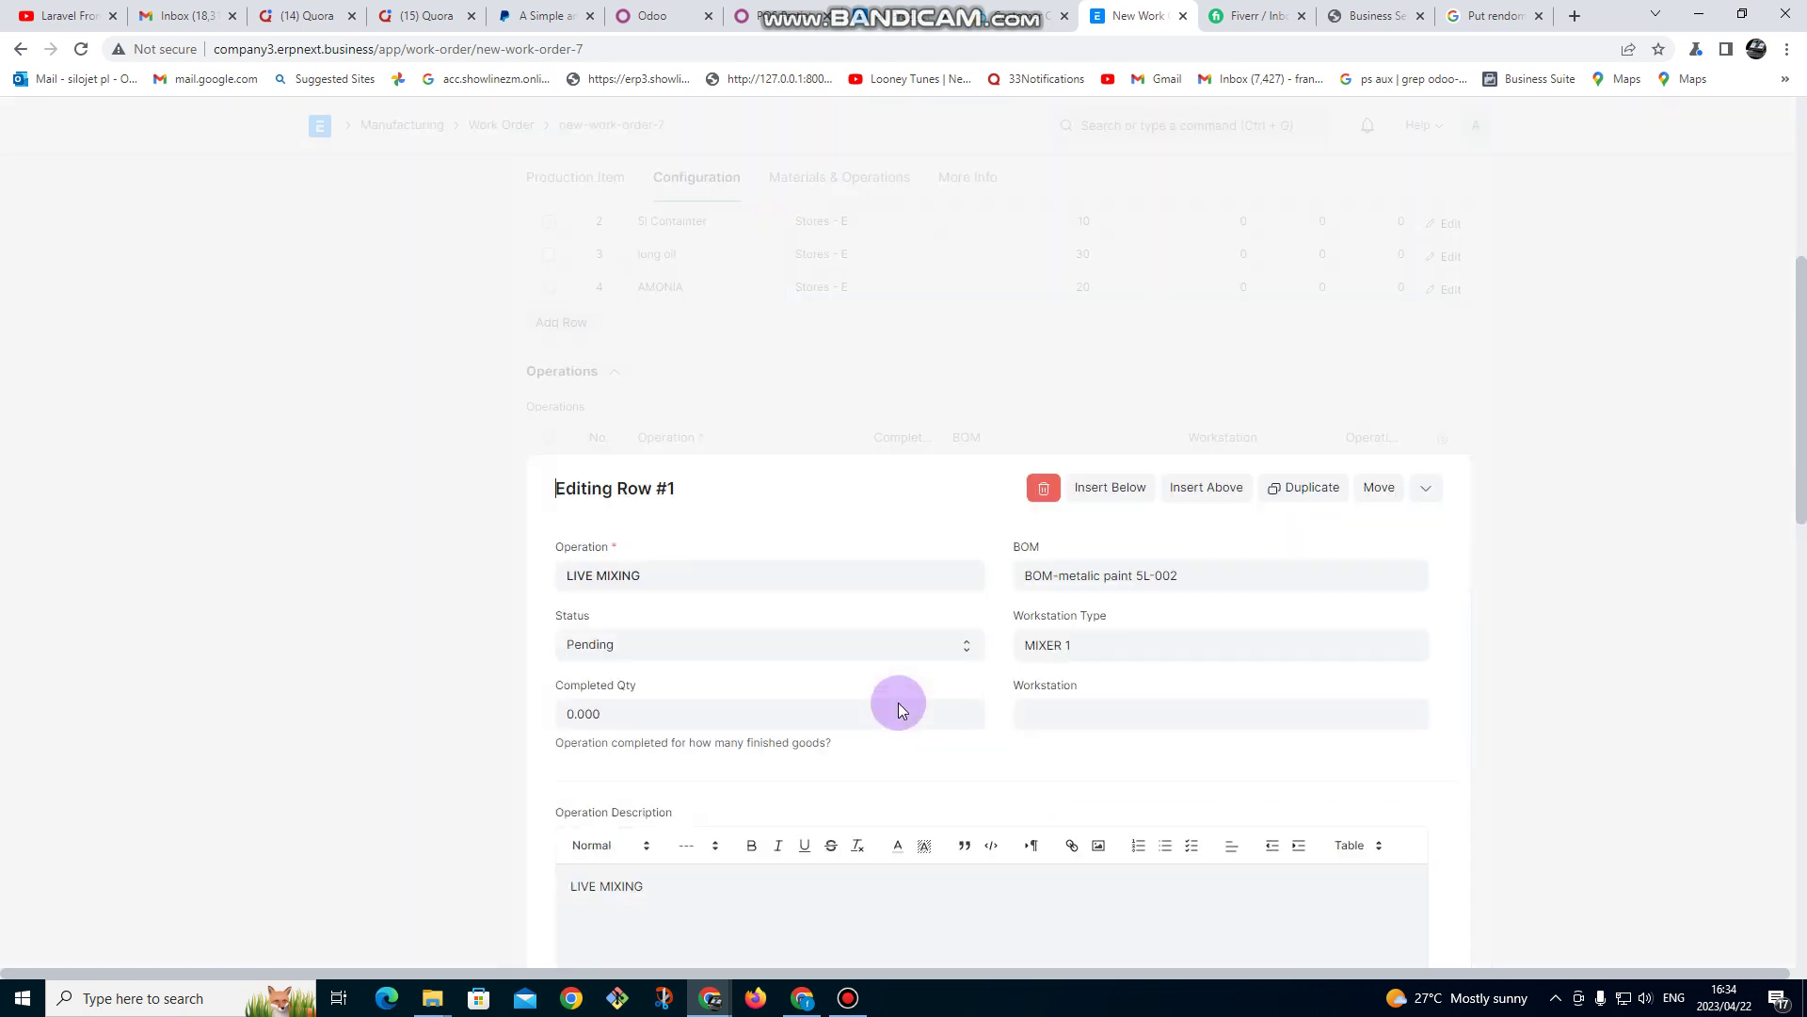
click(637, 469)
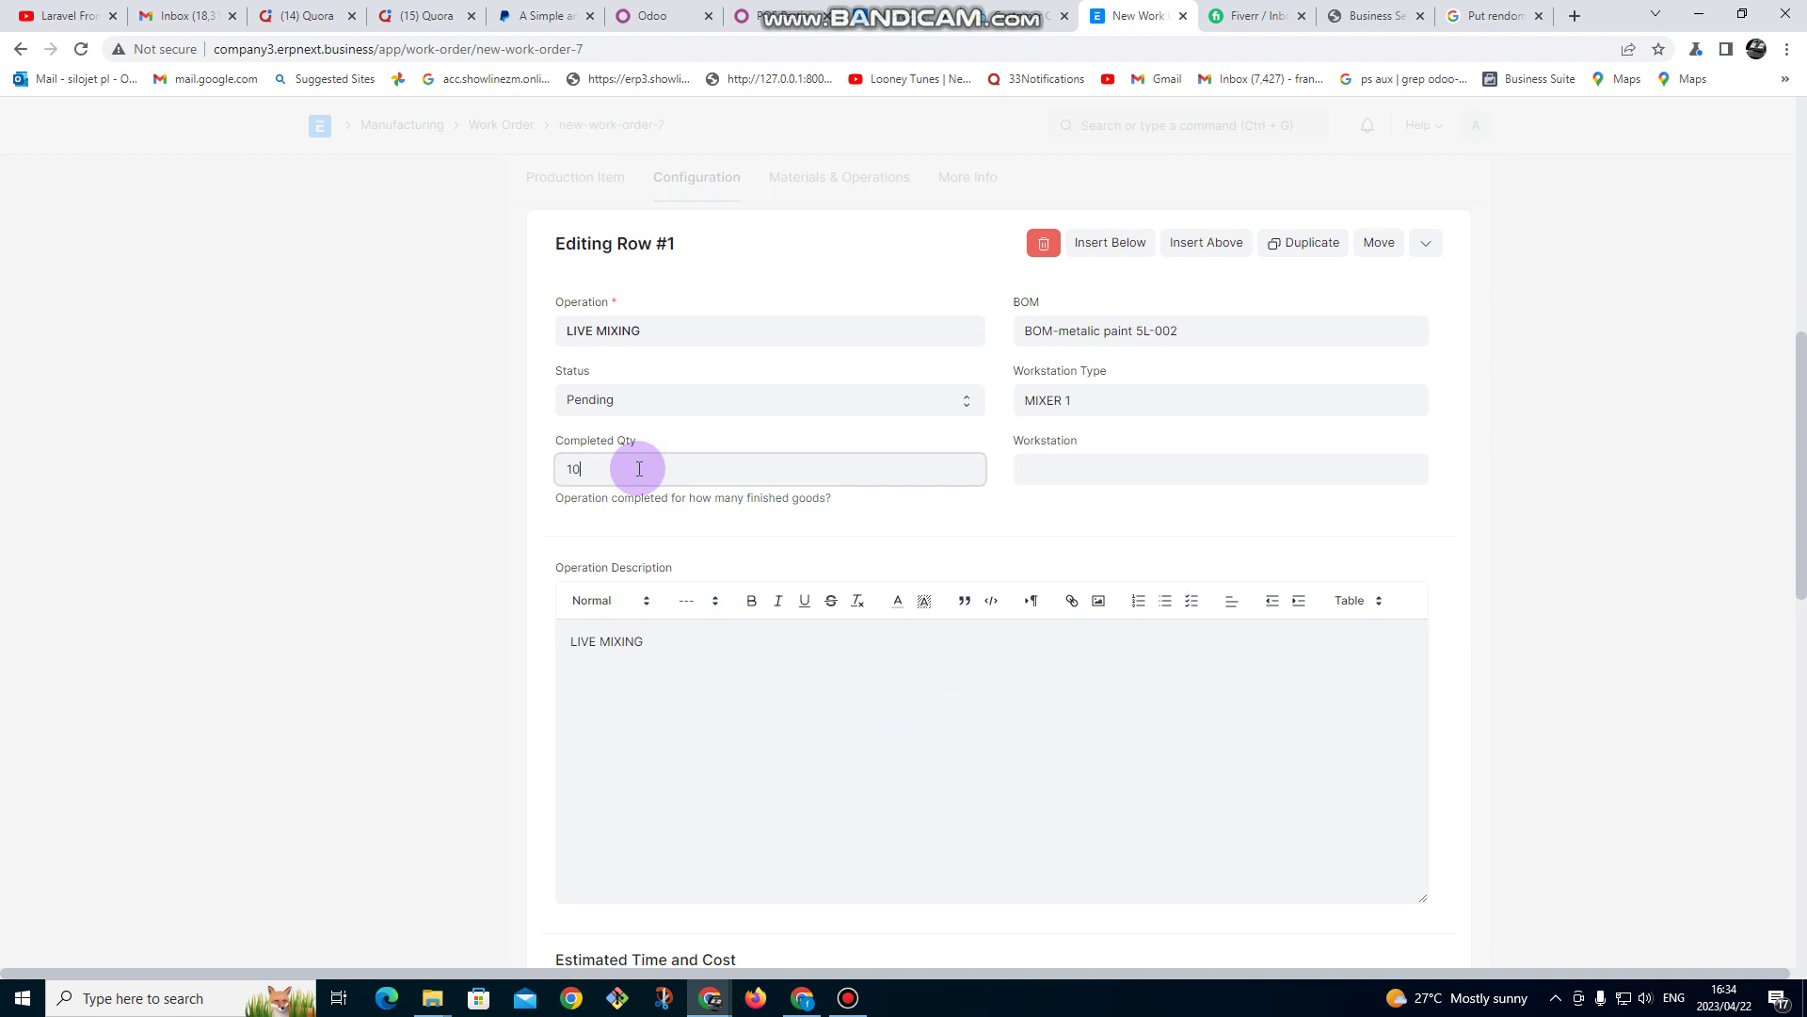
text(10)
click(1042, 470)
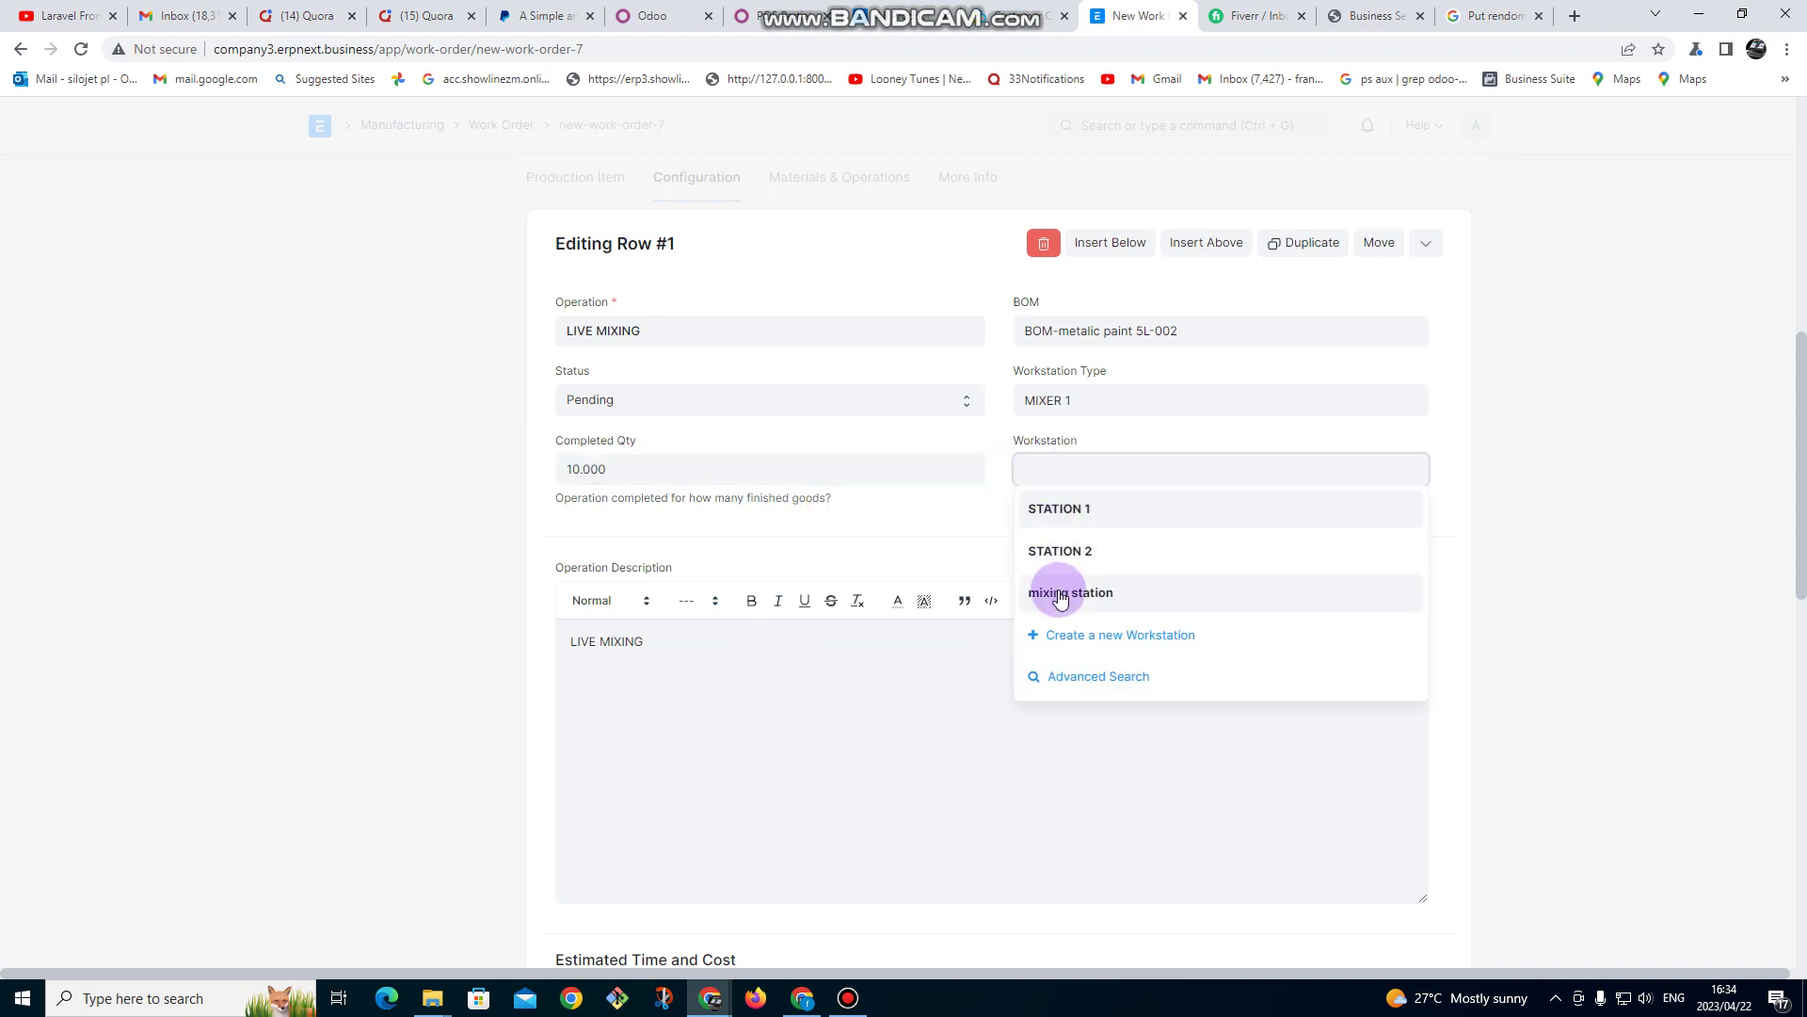
click(1062, 595)
- Set the first operation's planned start to now and operation time to 5 minutes
scroll(955, 616, down, 4)
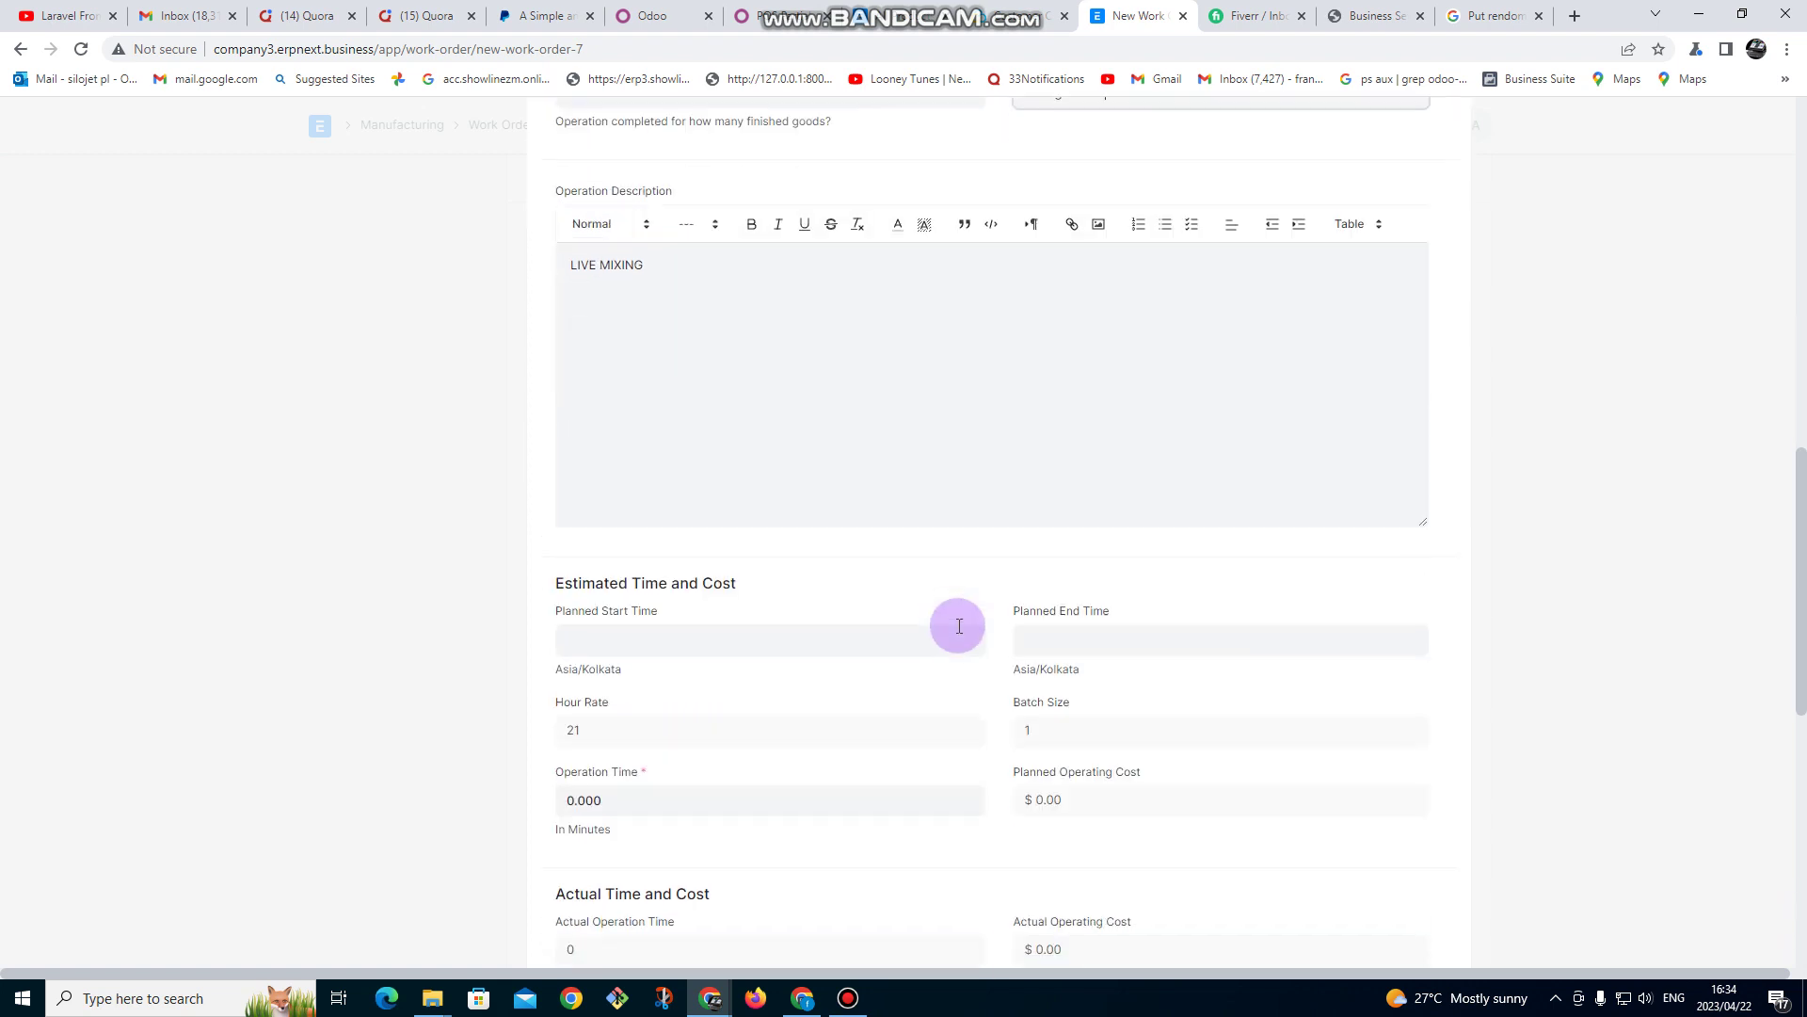
click(724, 640)
click(670, 591)
scroll(682, 765, down, 2)
click(630, 626)
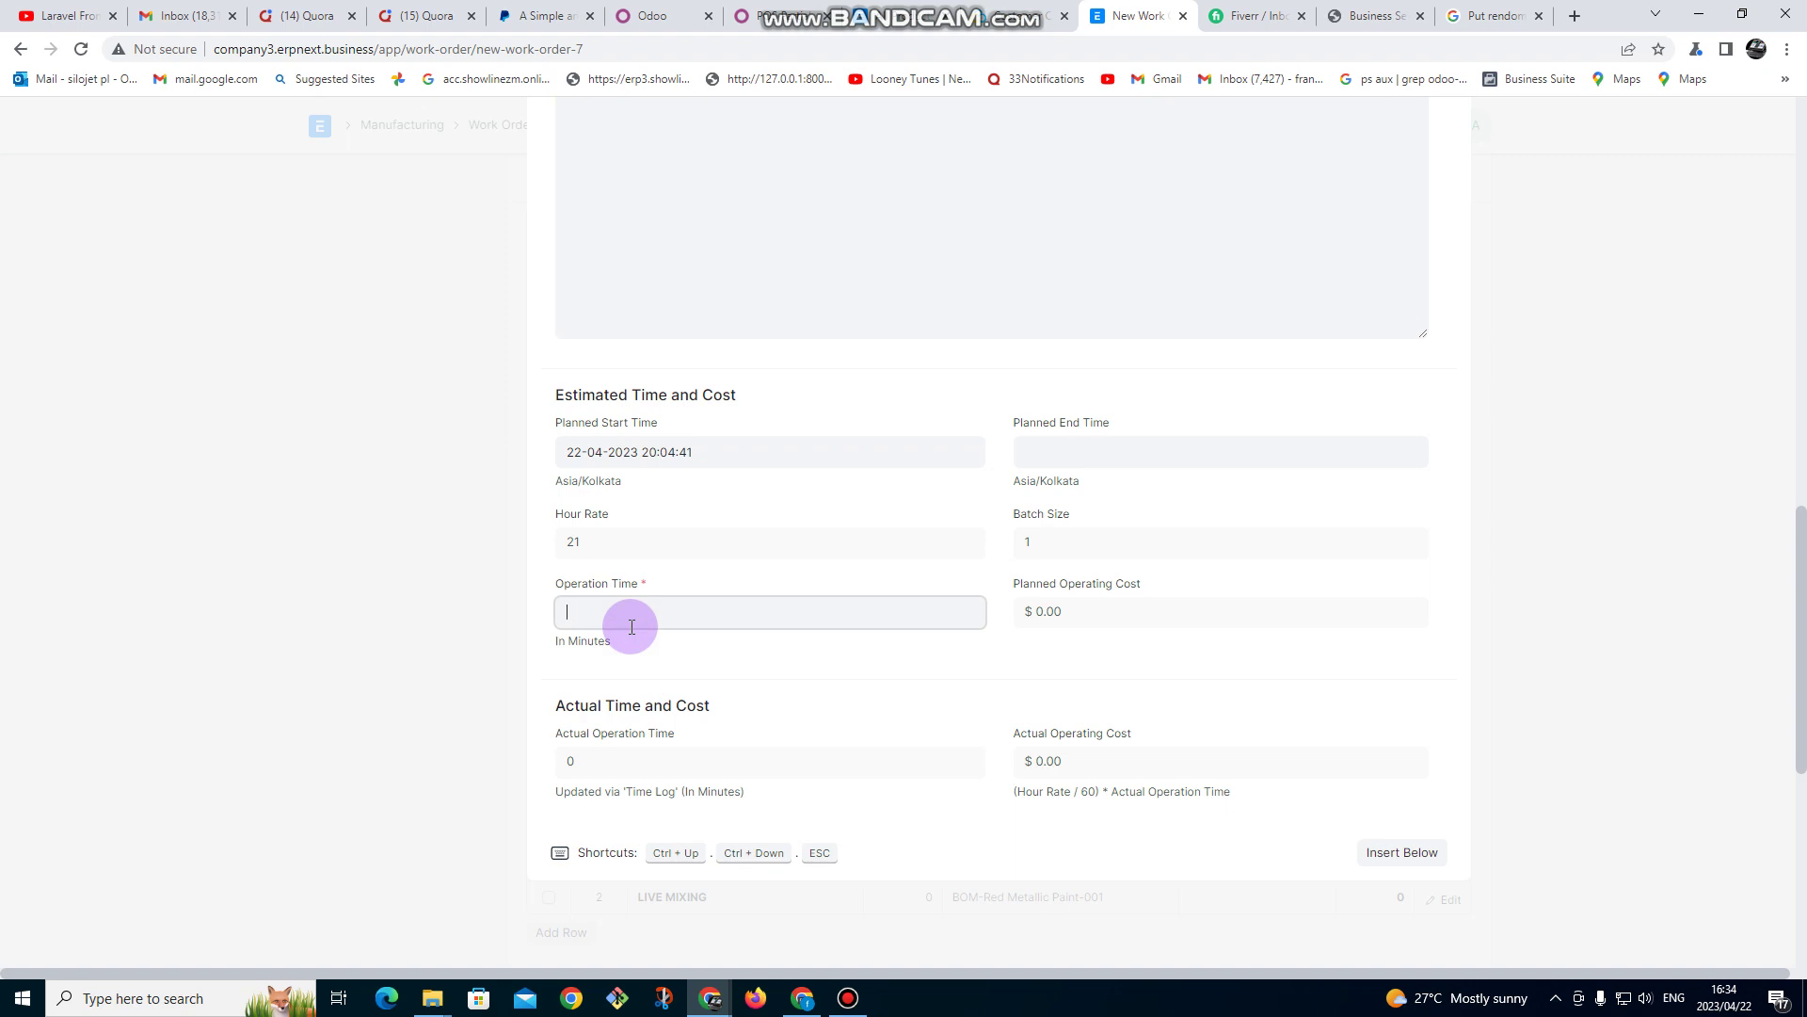
scroll(1392, 444, up, 3)
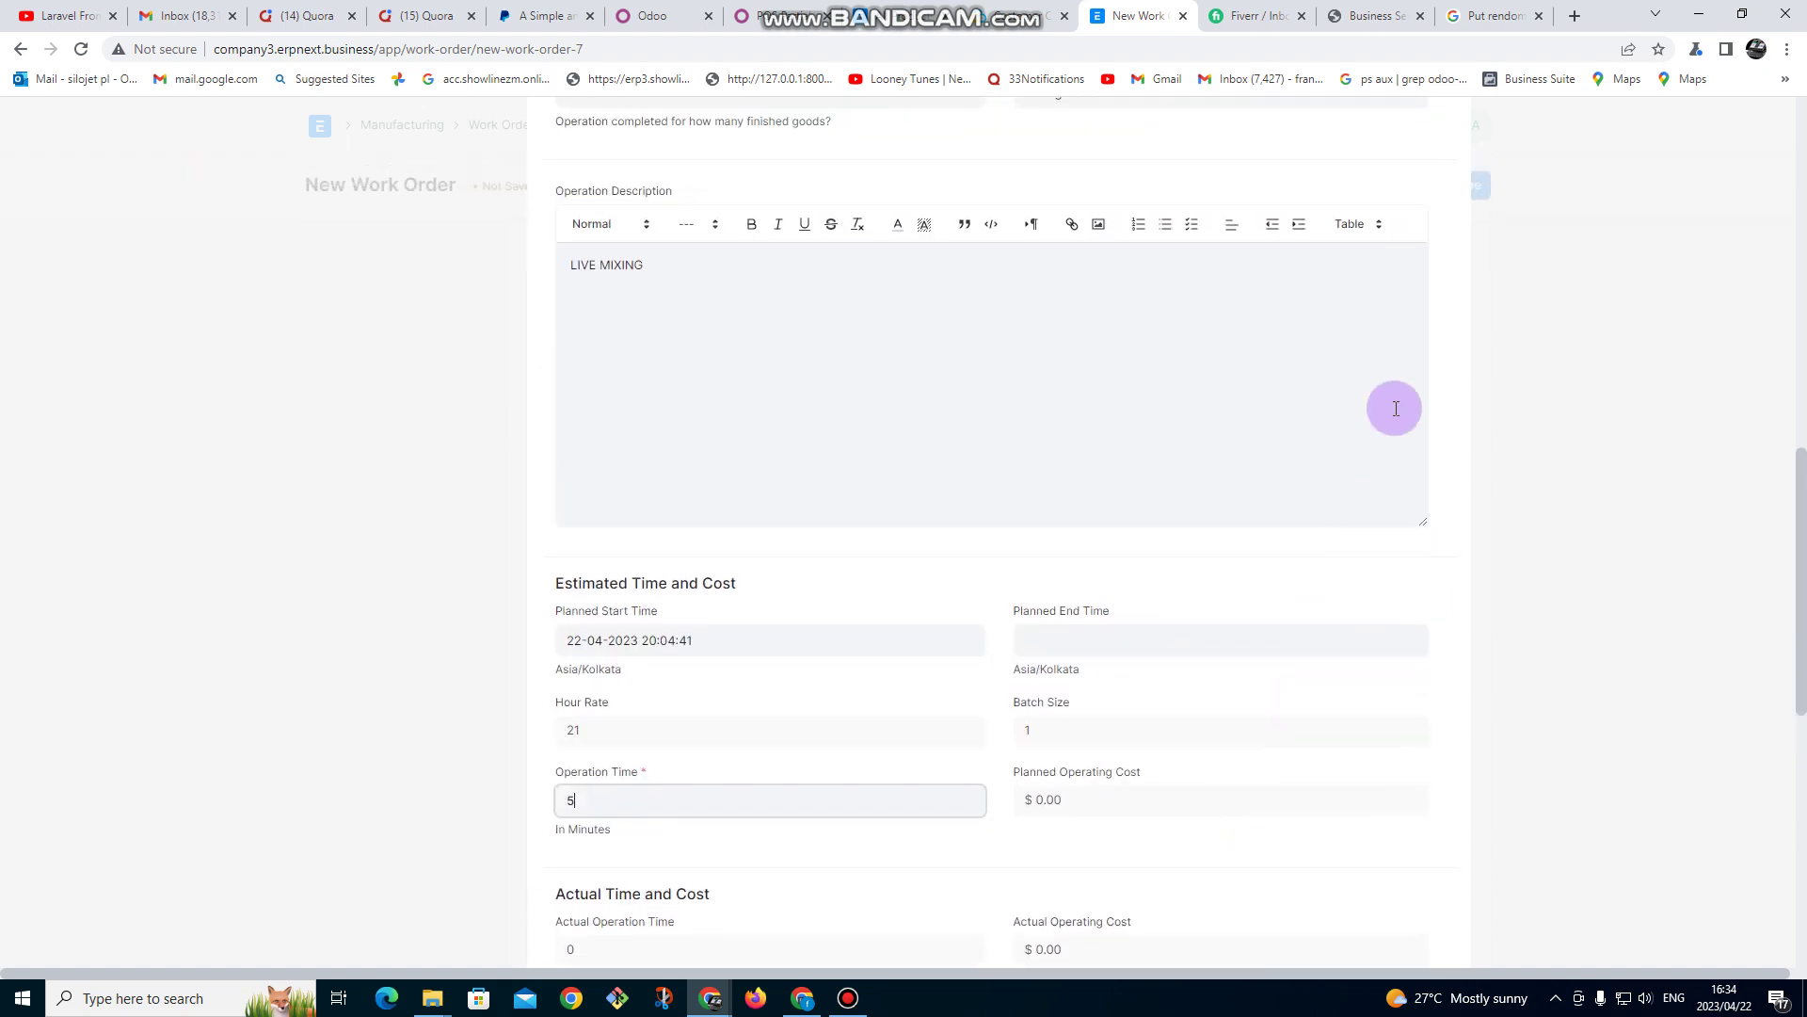
scroll(1448, 293, up, 2)
click(1424, 146)
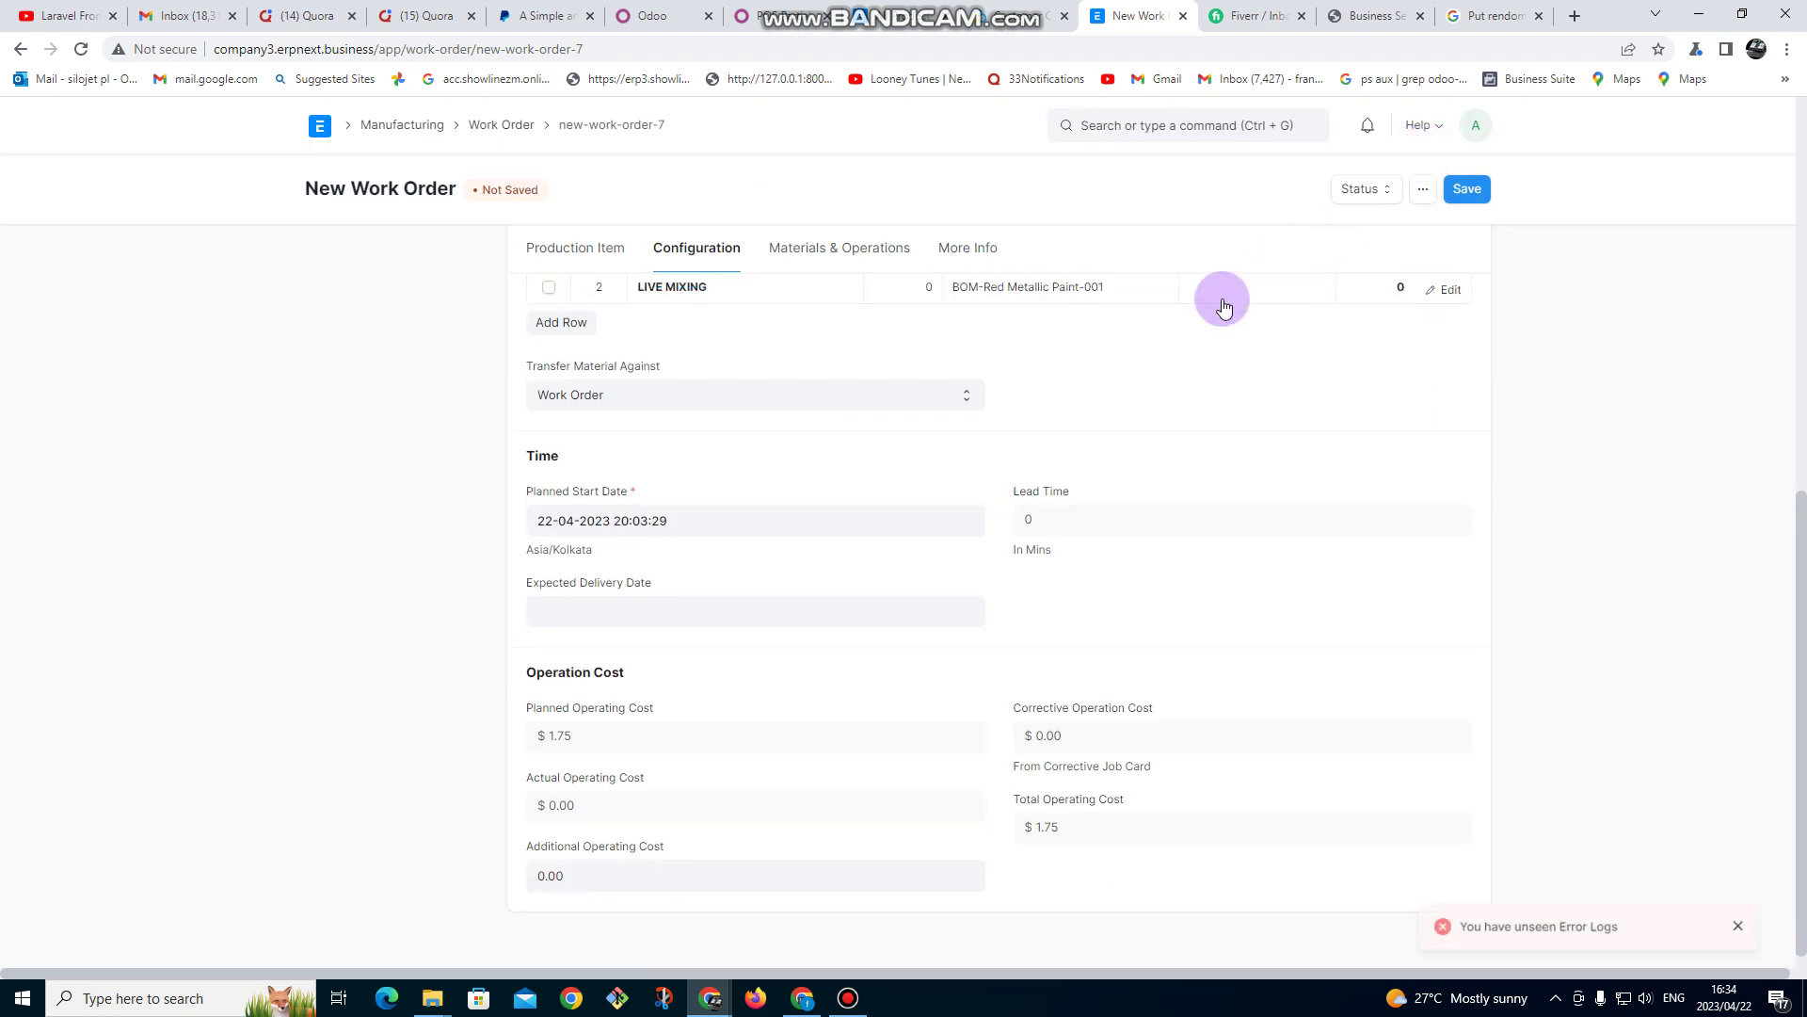
- Give the second LIVE MIXING operation completed qty 10 and workstation mixing station
scroll(893, 597, up, 2)
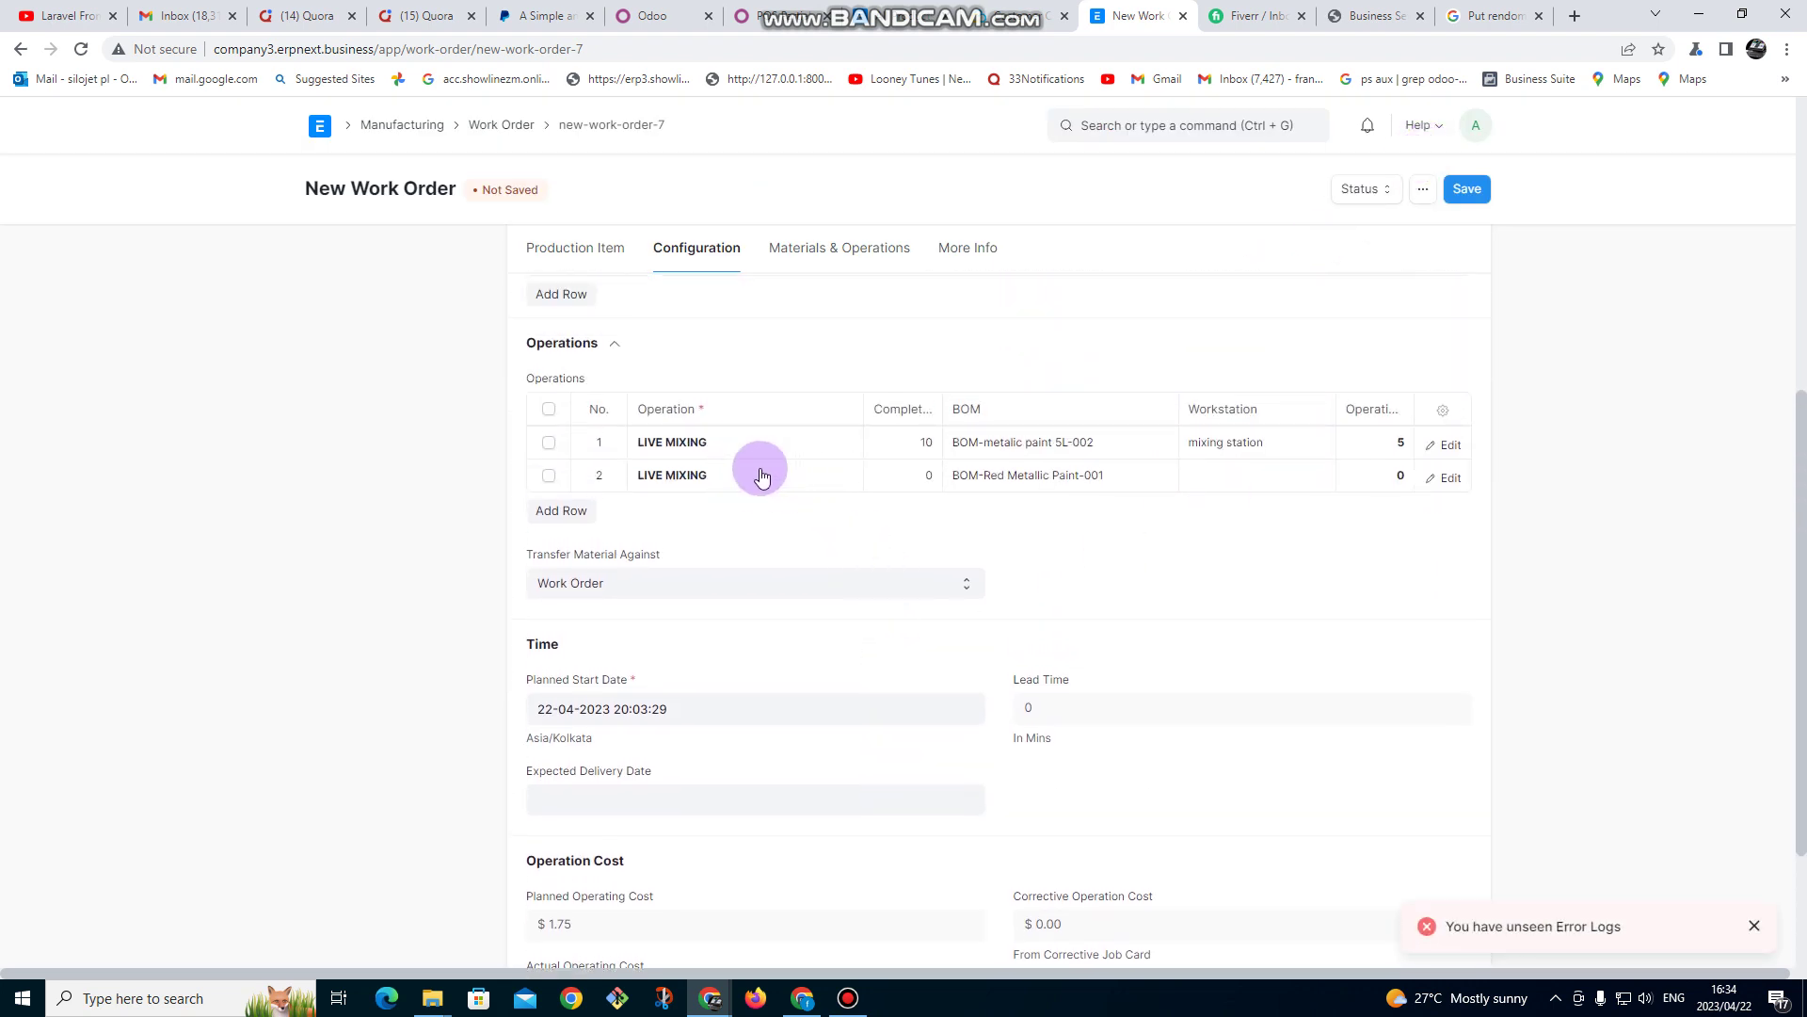
click(921, 478)
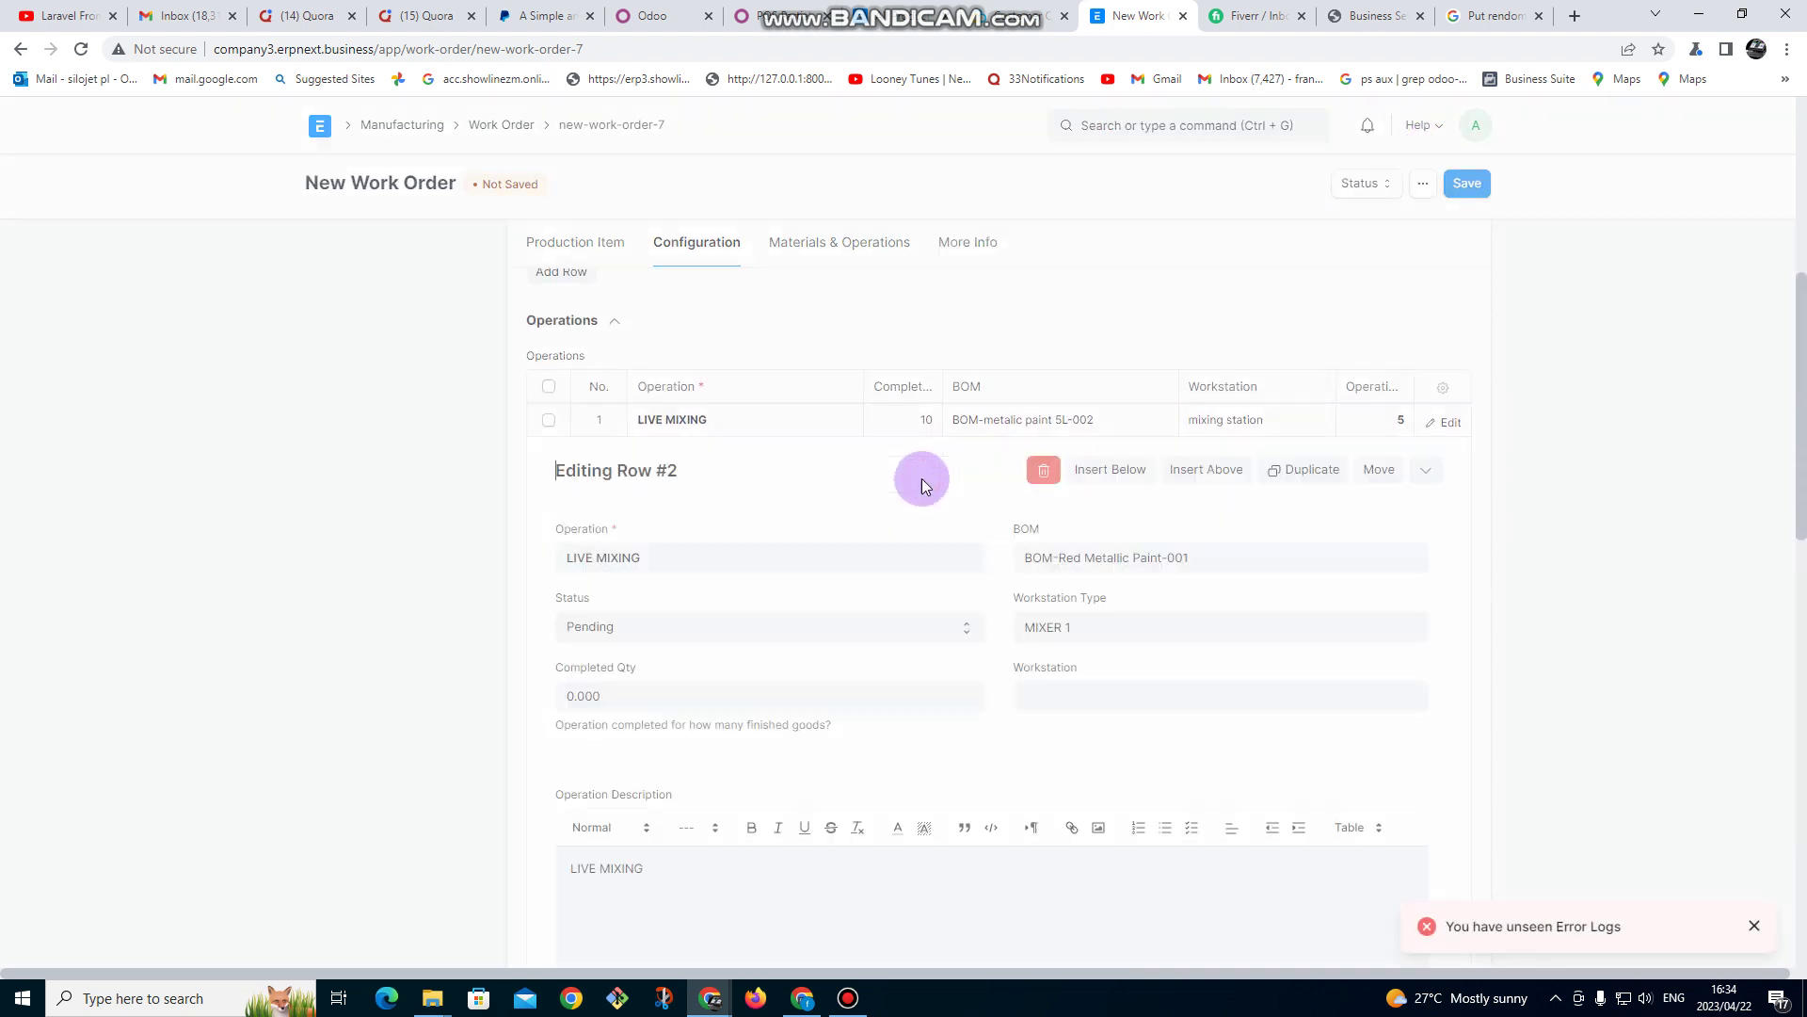
click(627, 469)
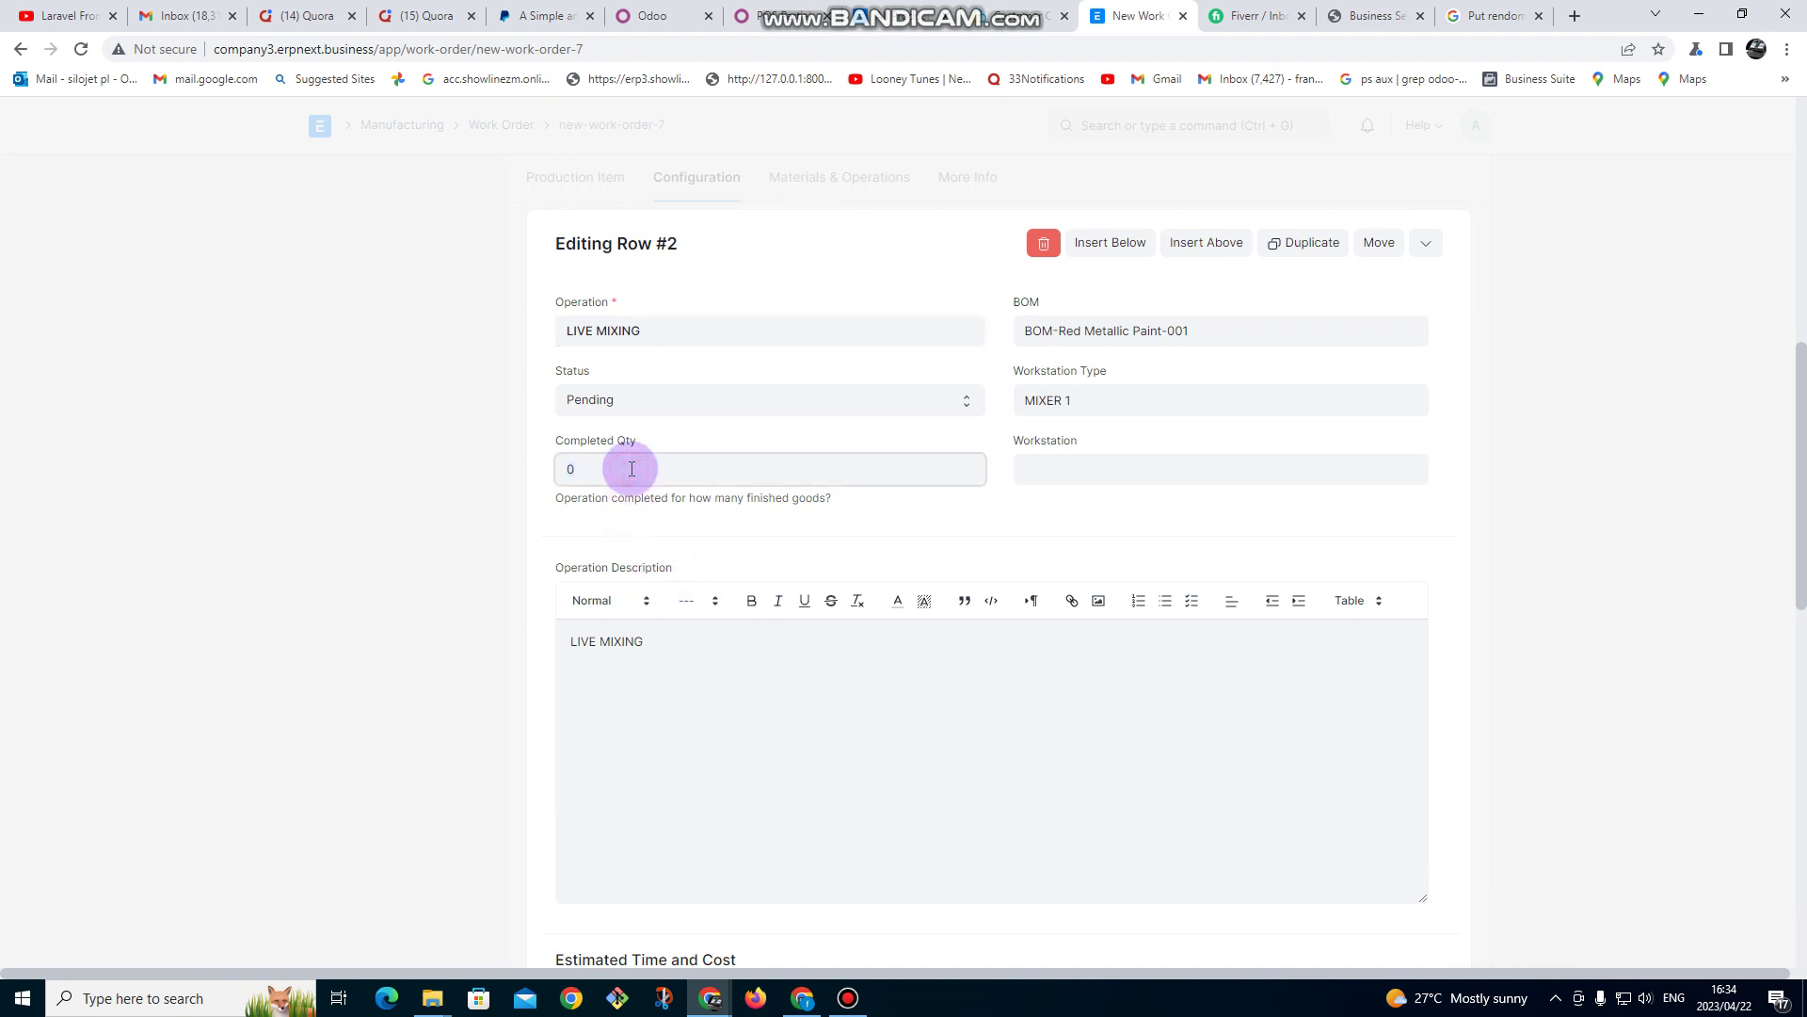
text(10)
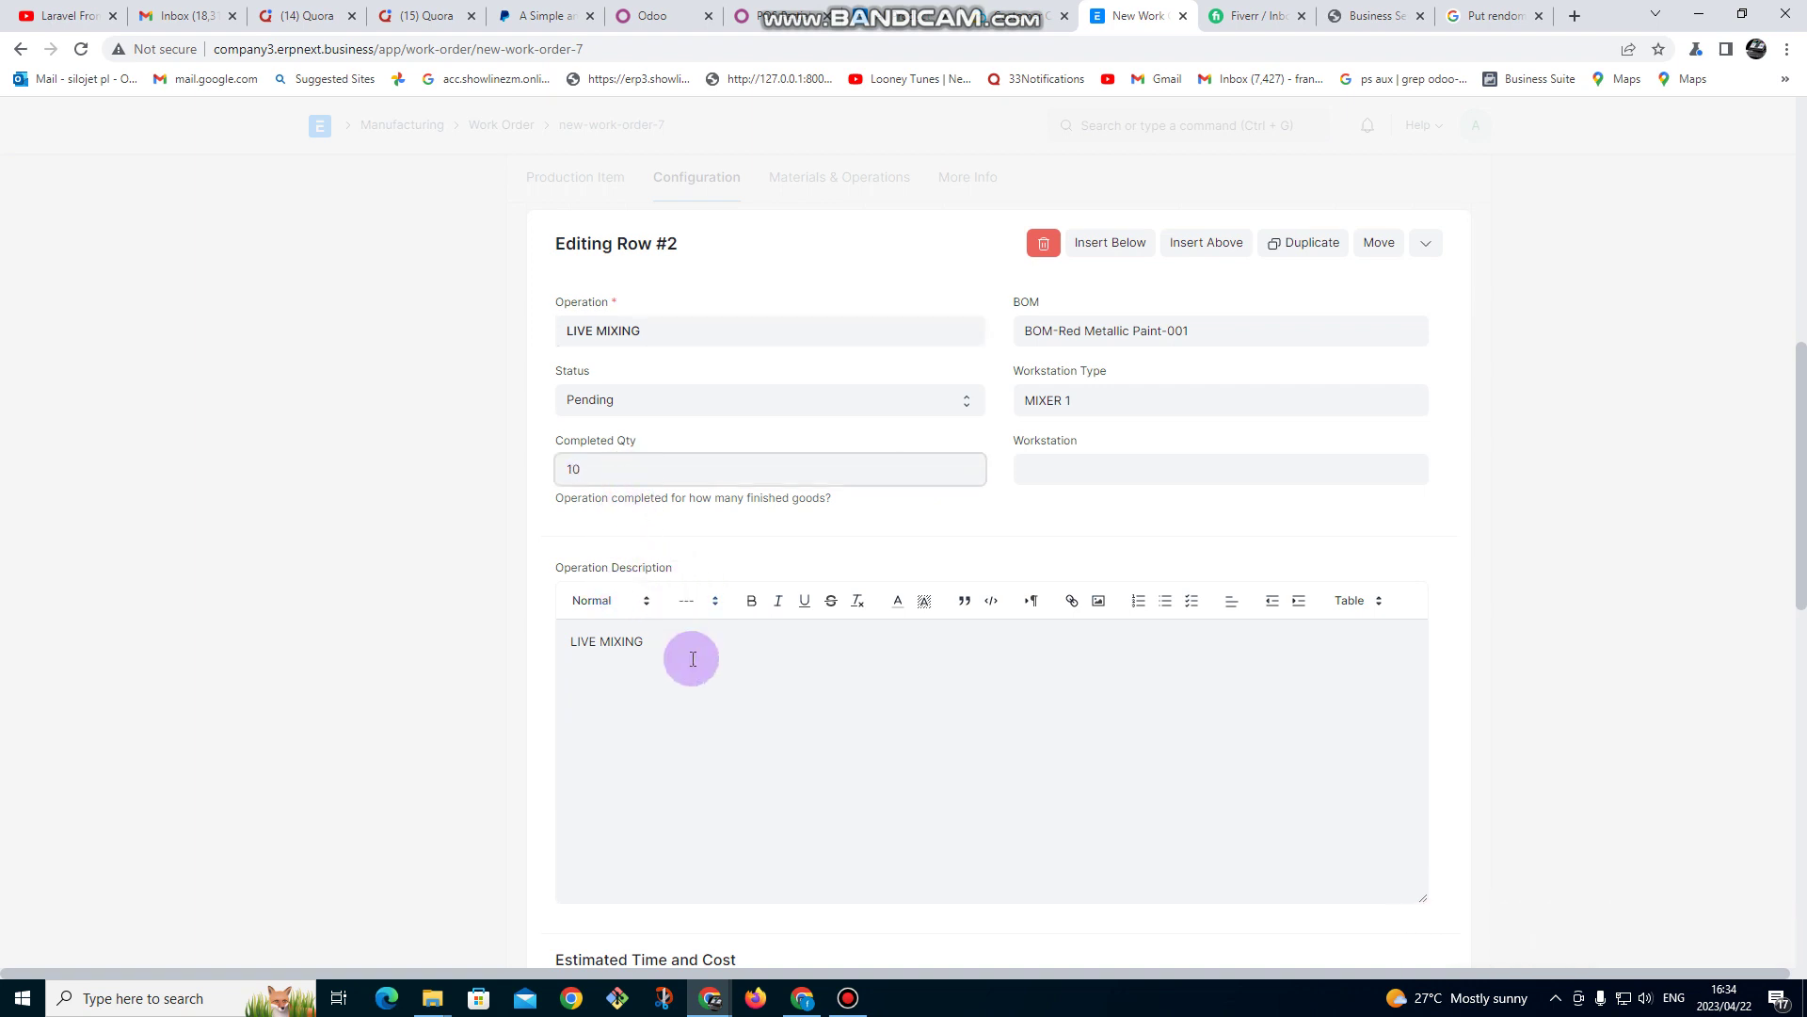
scroll(697, 659, down, 3)
click(1043, 199)
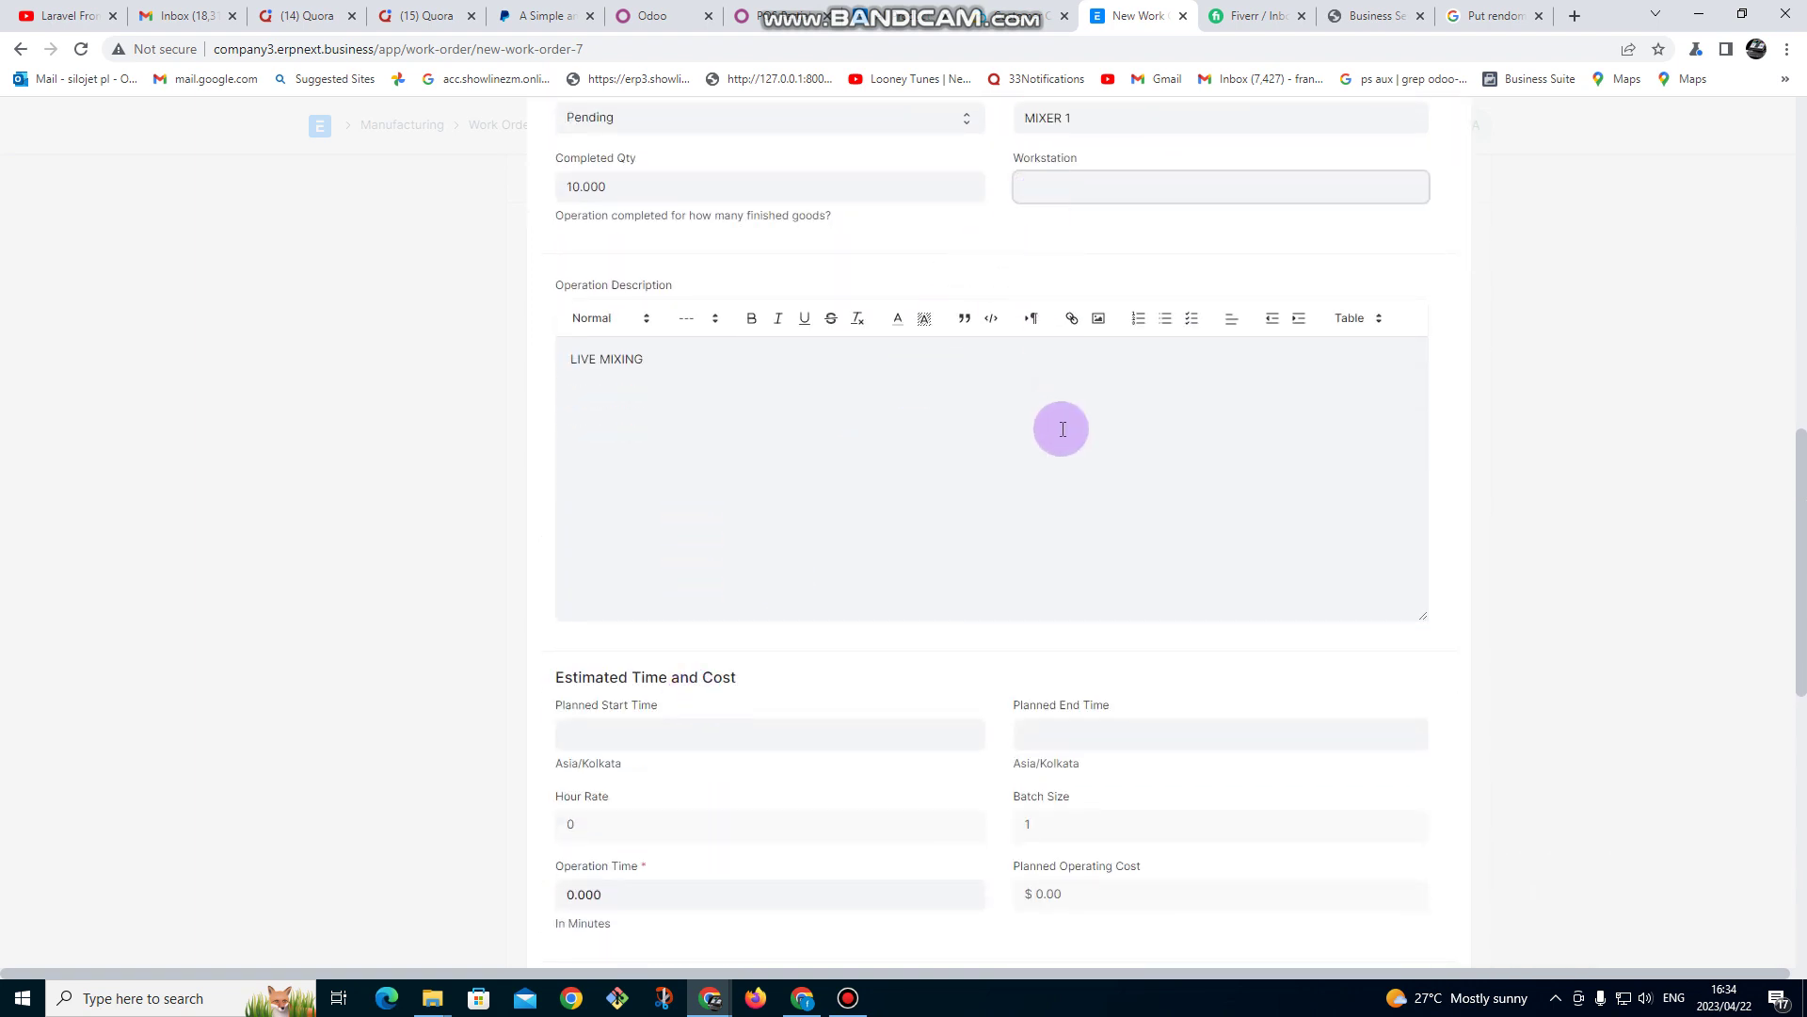
click(1073, 311)
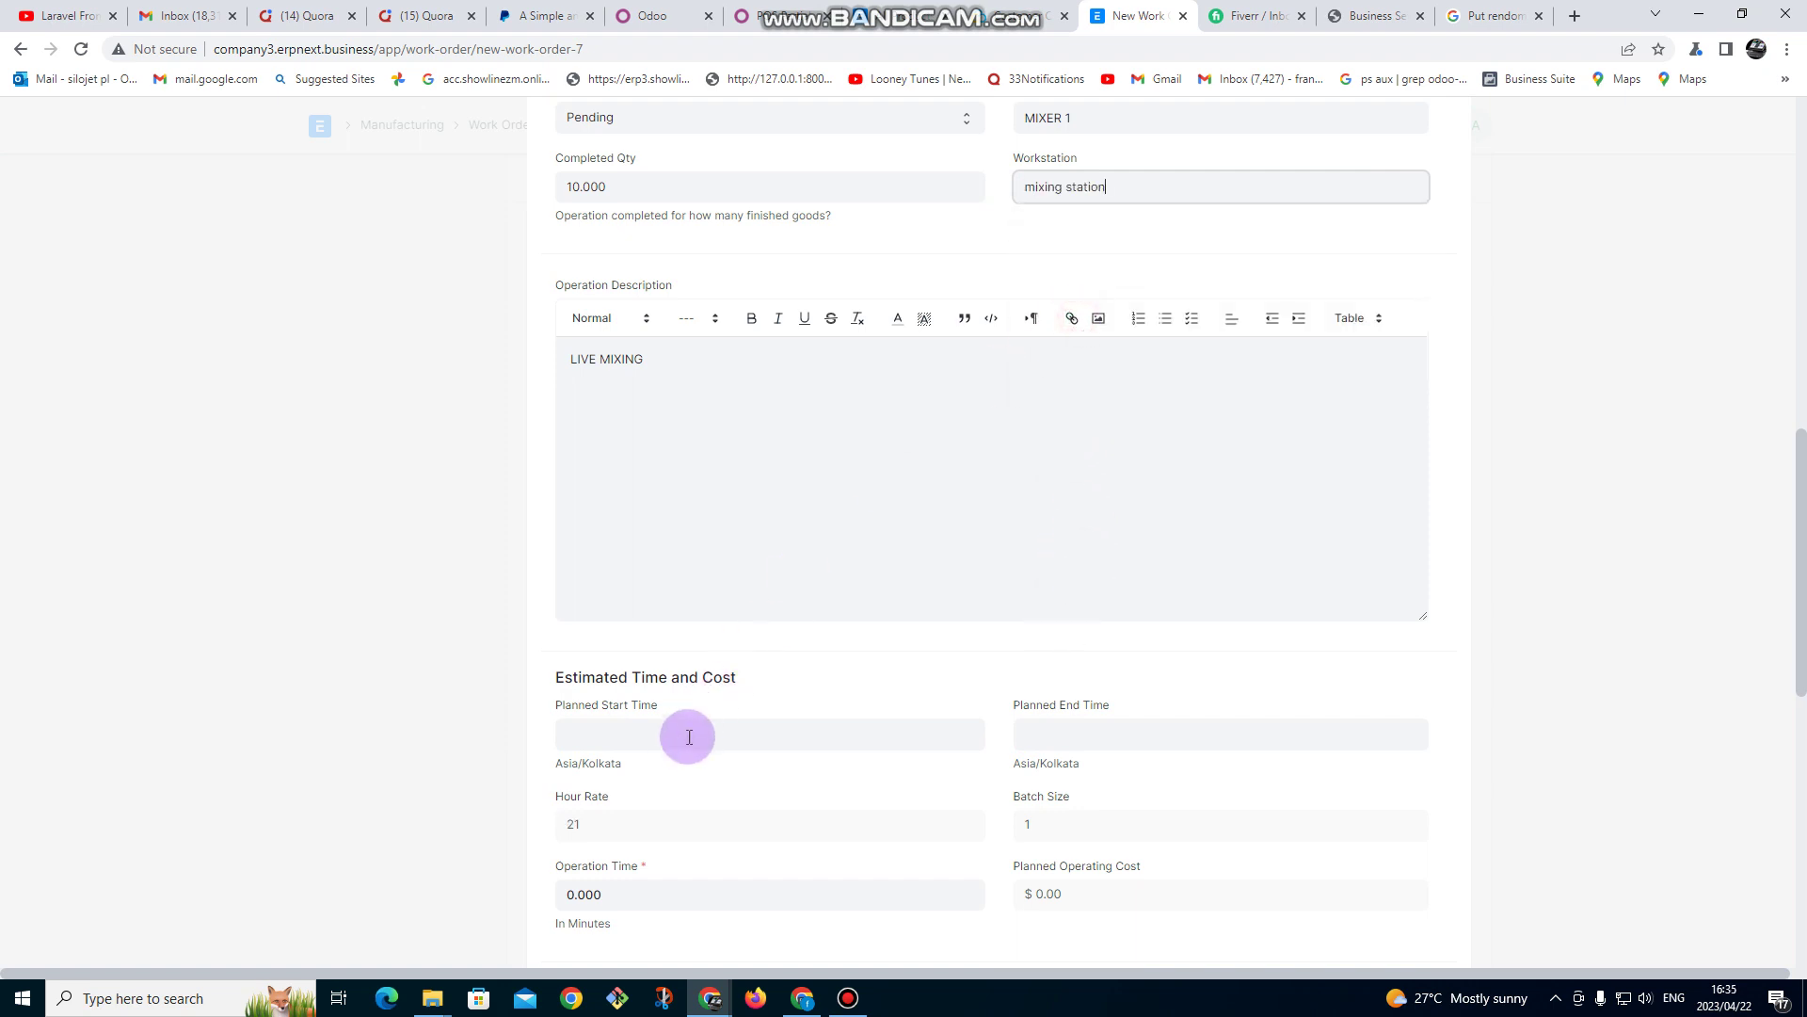
- Set the second operation's planned start to now and operation time to 5 minutes
click(686, 732)
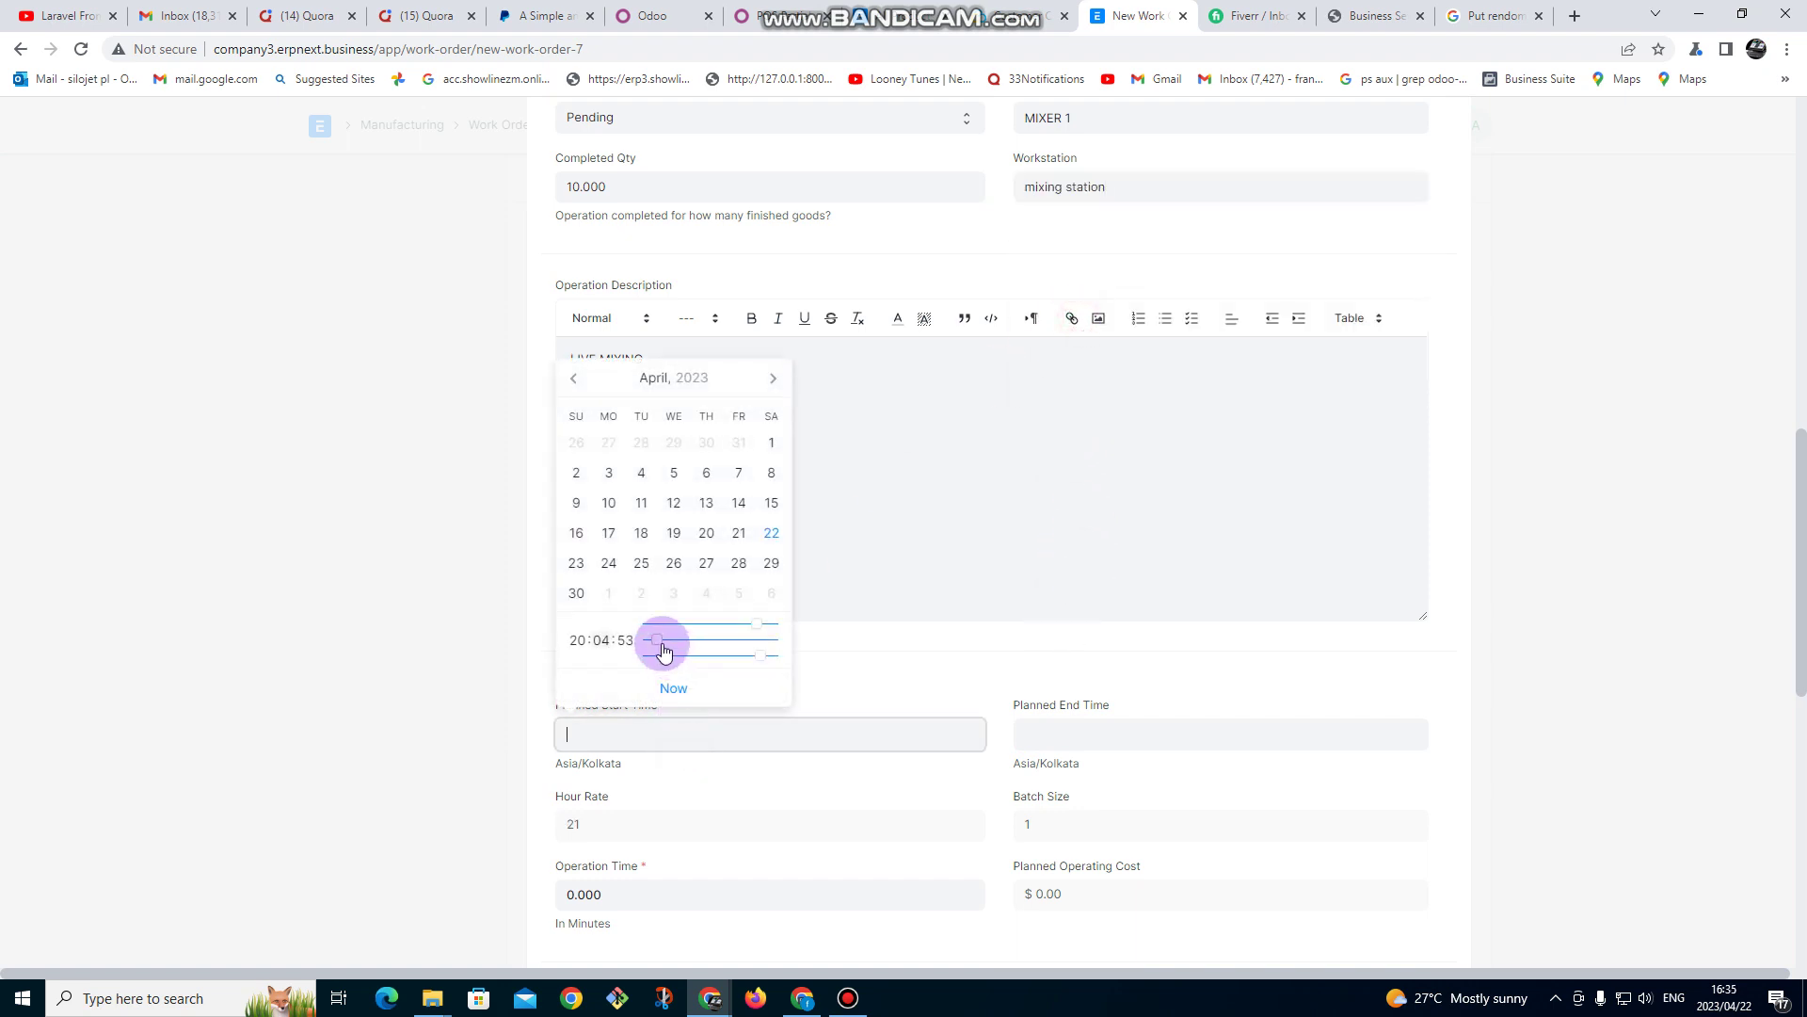
click(674, 686)
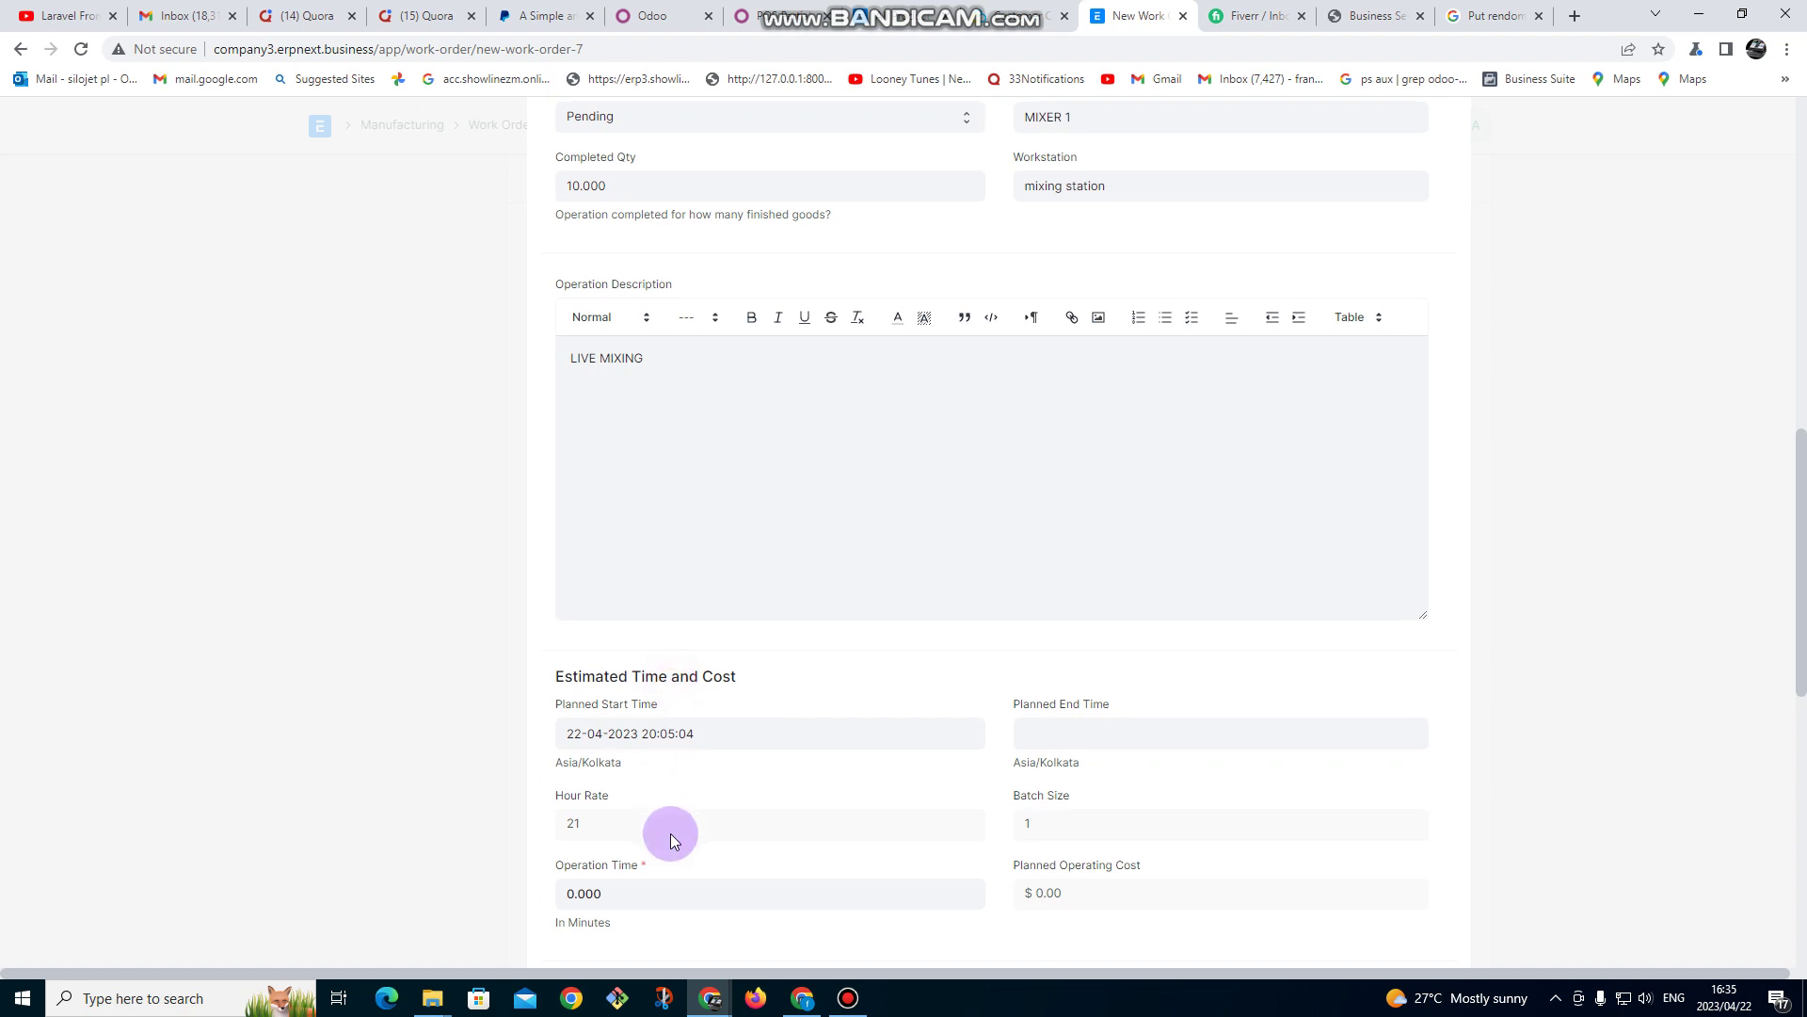
scroll(640, 753, down, 3)
click(620, 614)
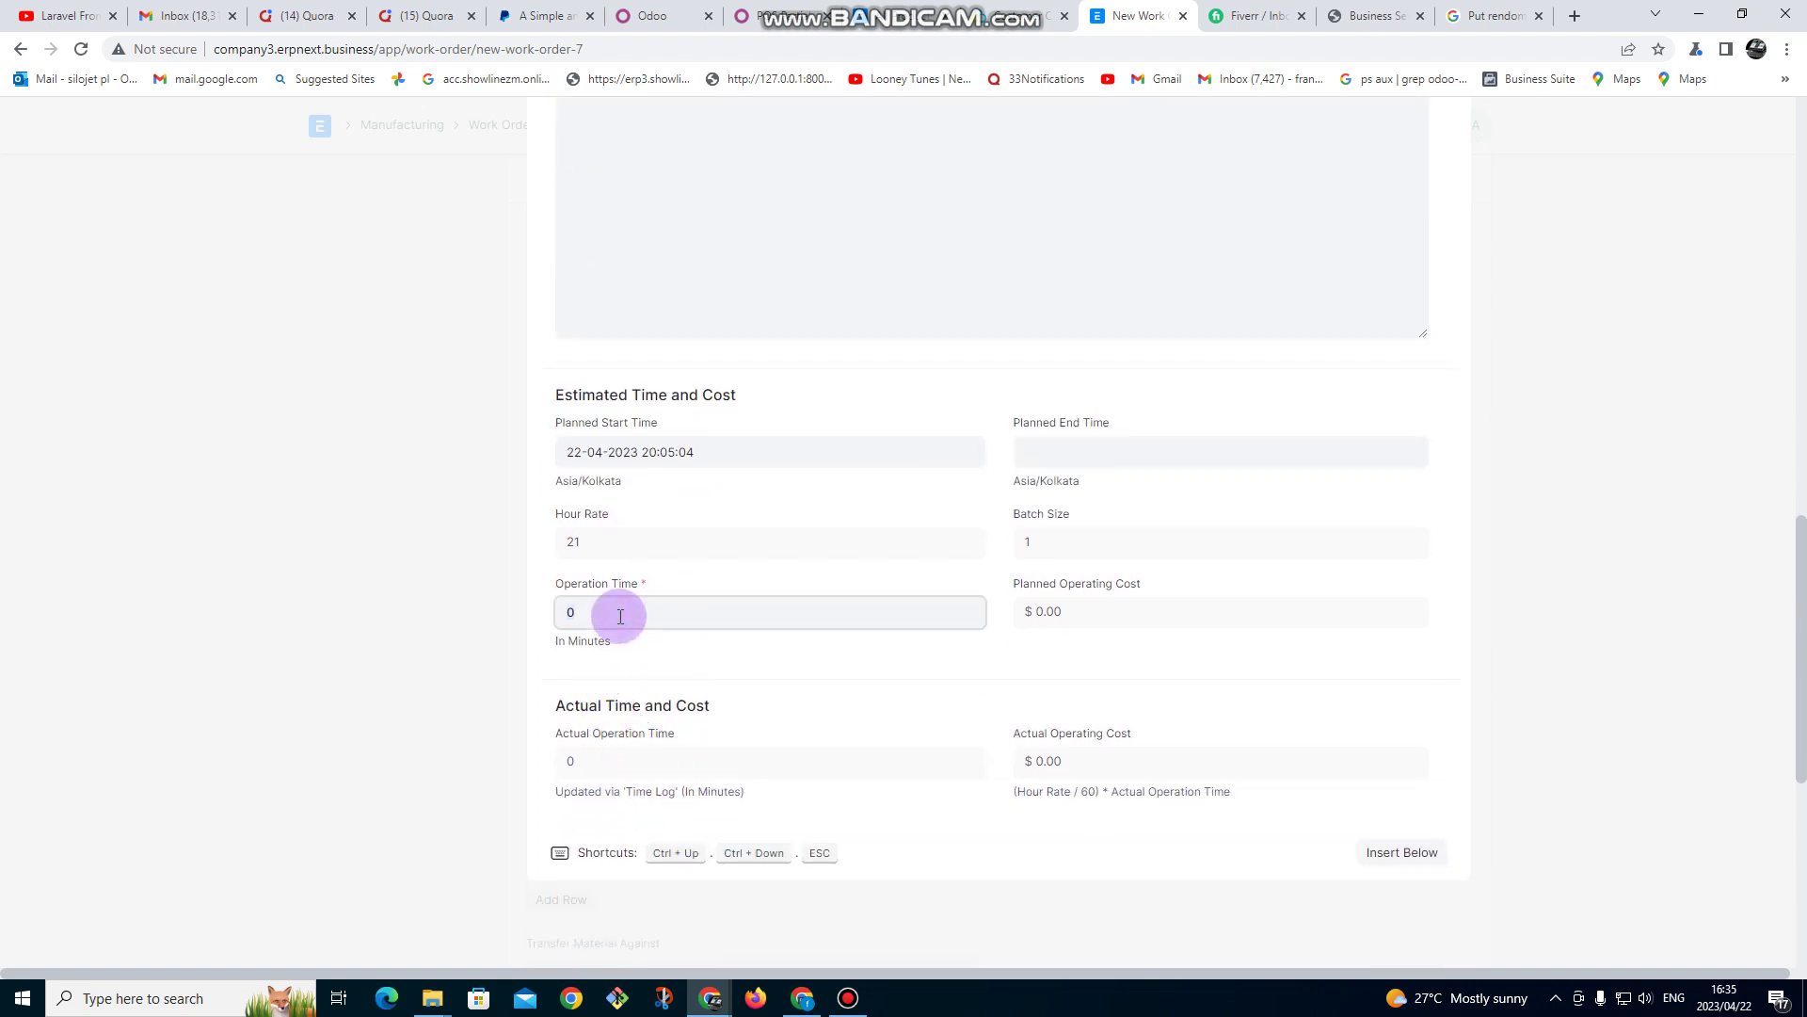
text(5)
click(612, 641)
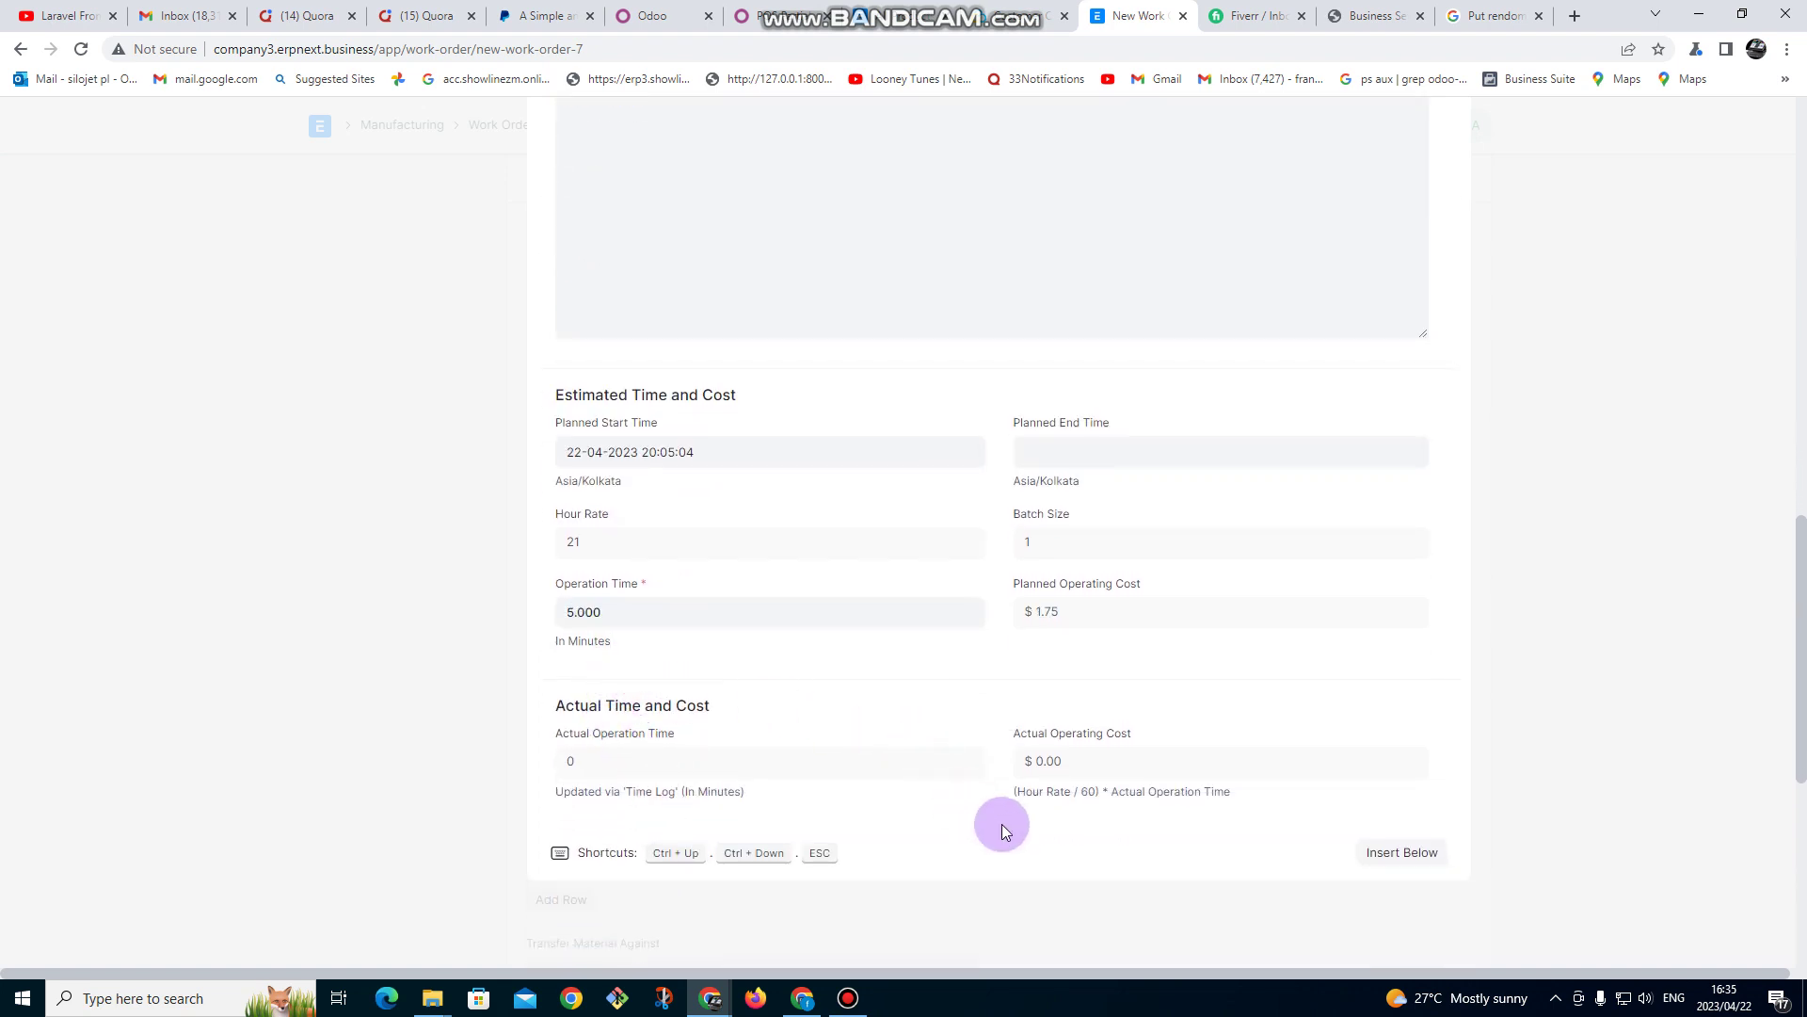
scroll(1194, 702, up, 5)
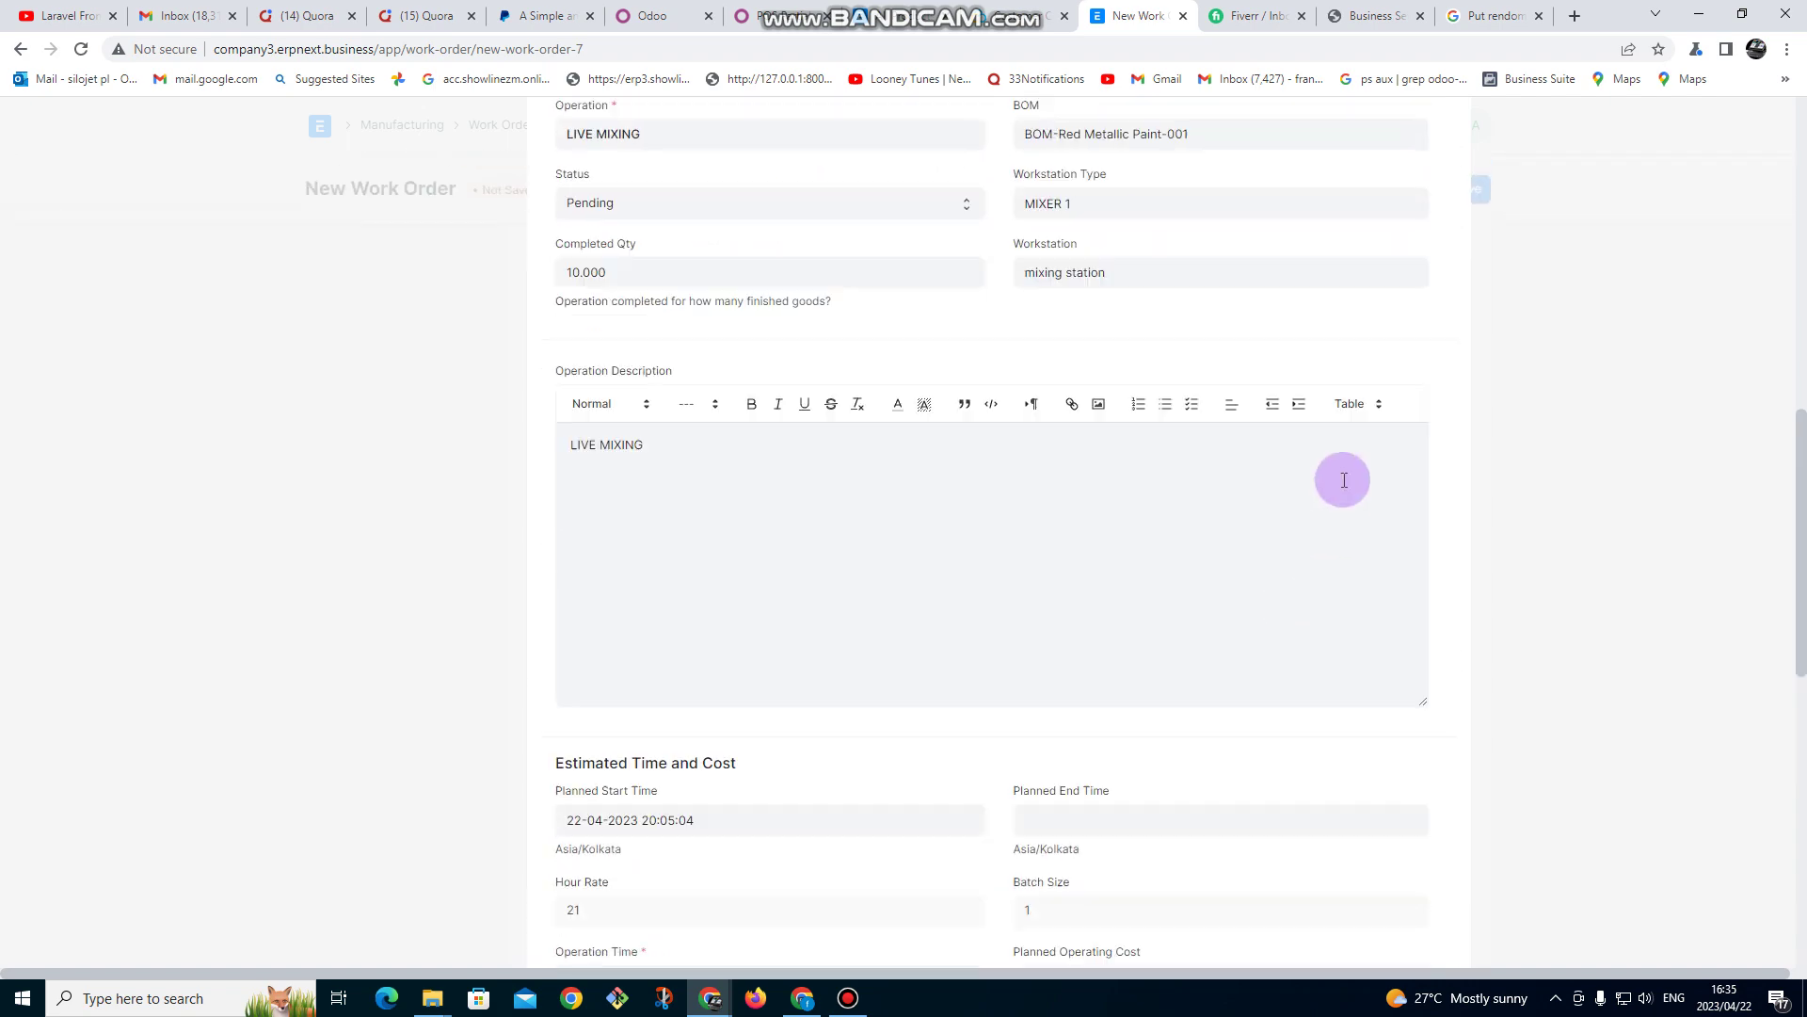
click(1430, 432)
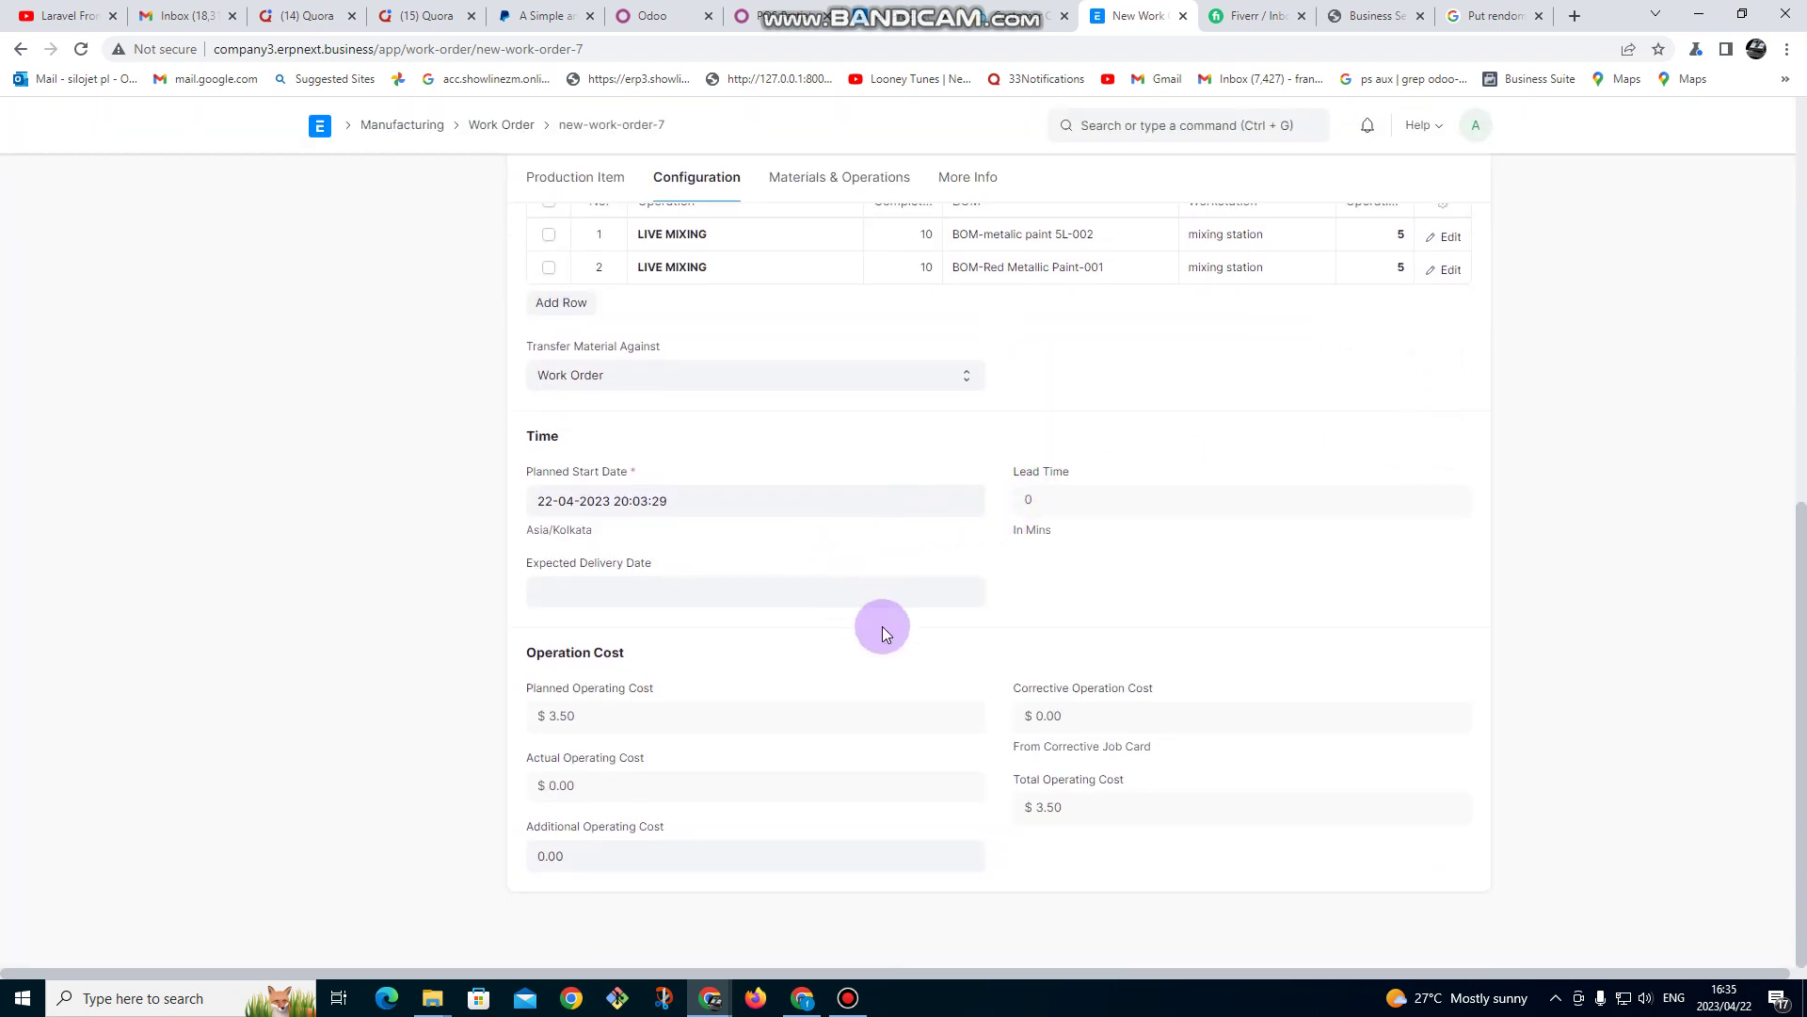
- Set the work order's expected delivery date to today
scroll(883, 625, up, 4)
click(854, 250)
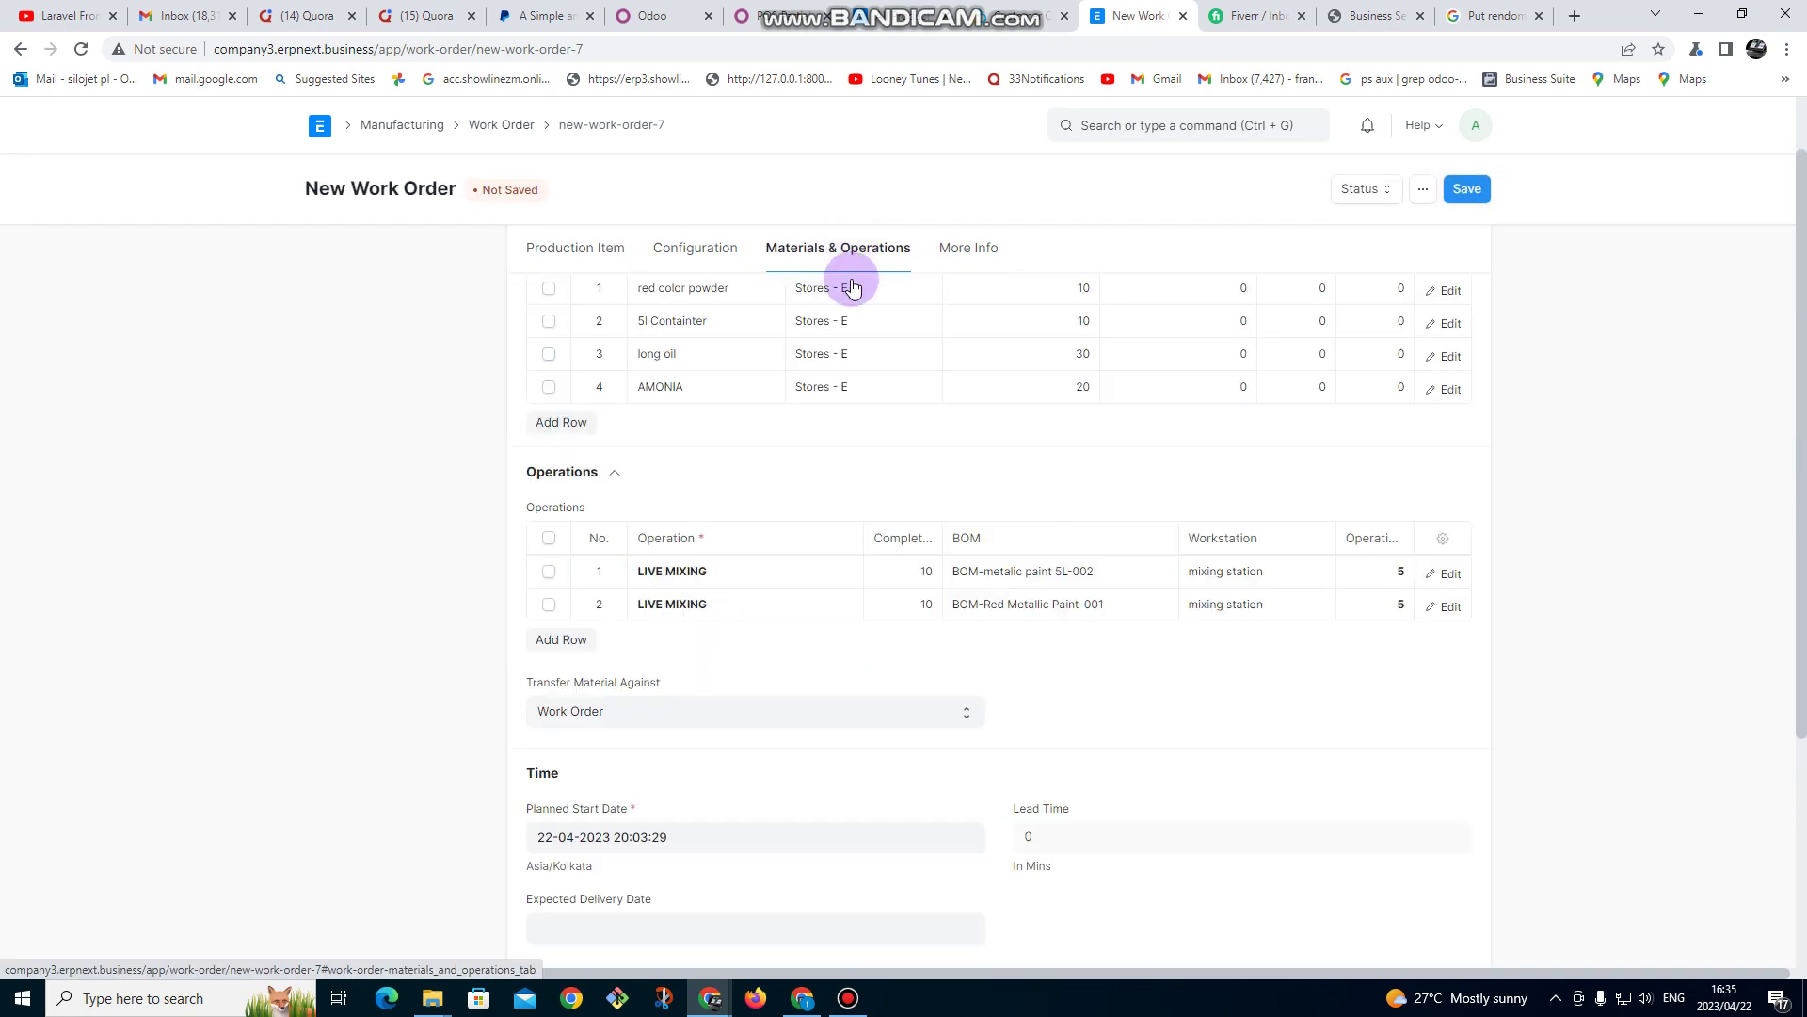
scroll(856, 696, down, 3)
scroll(859, 701, down, 1)
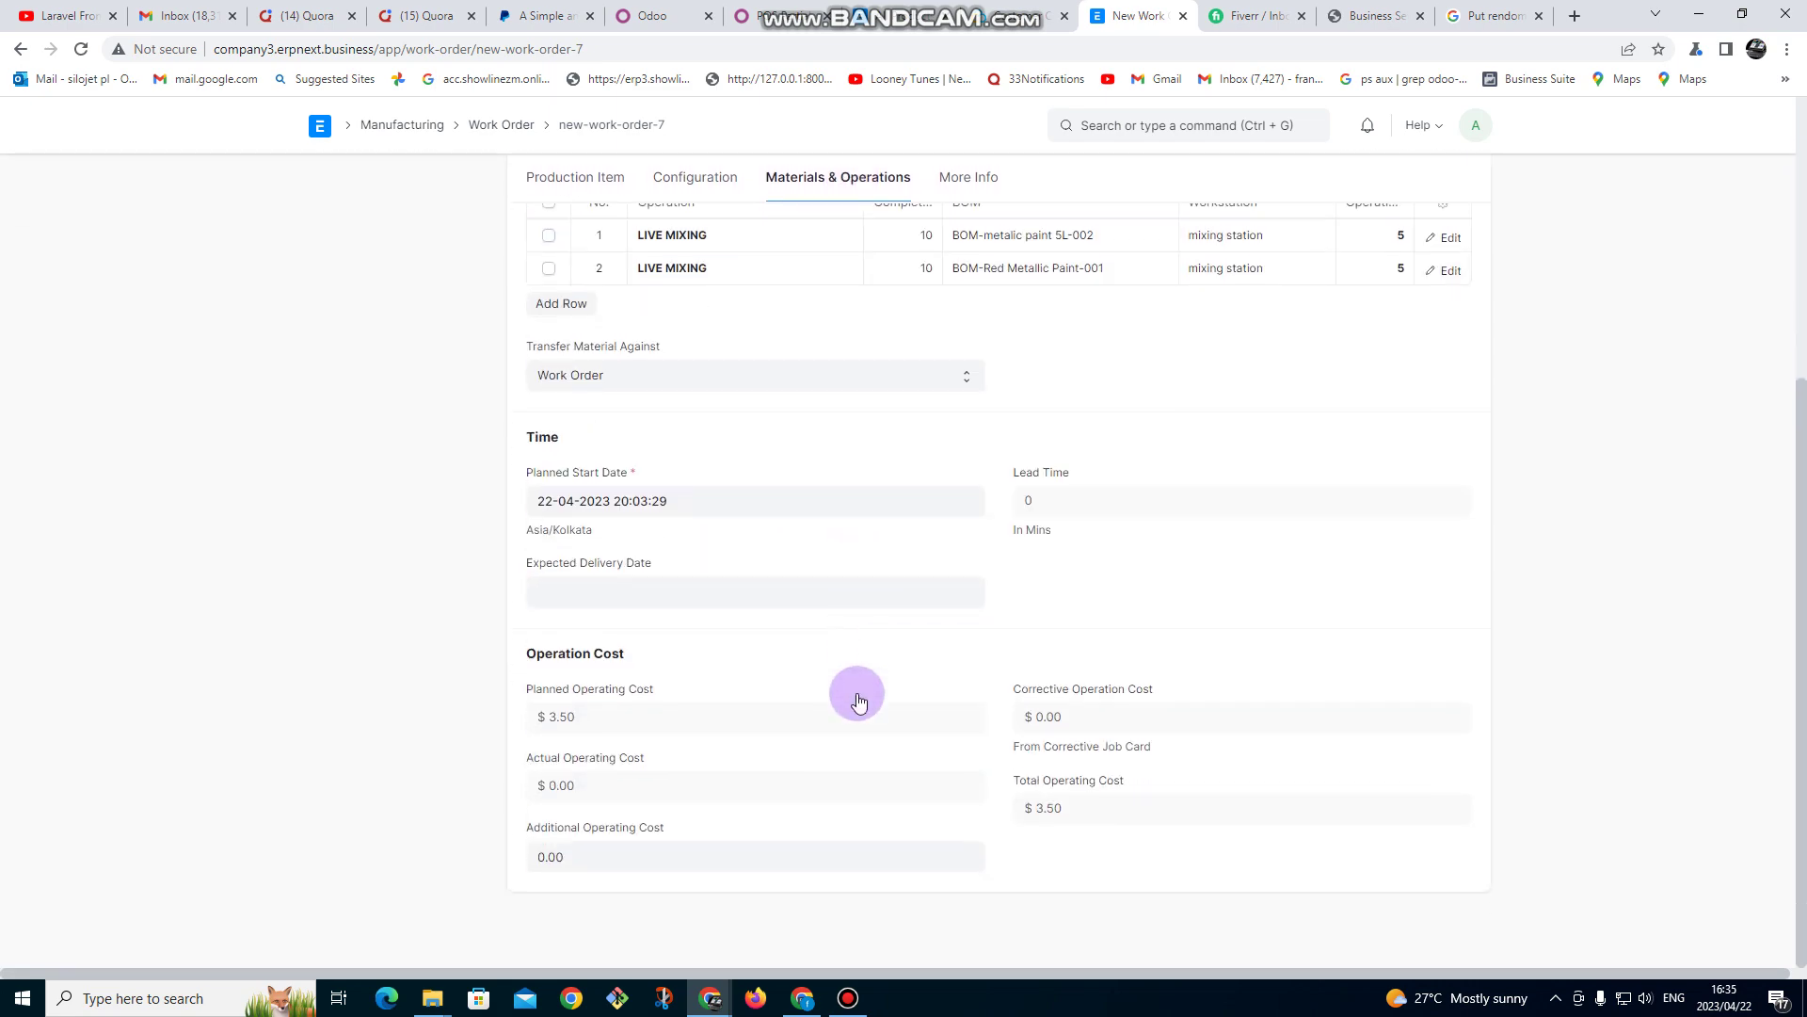
click(699, 583)
click(658, 538)
- Save and submit work order MFG-WO-2023-00011, creating job cards PO-JOB00008 and PO-JOB00009
scroll(731, 611, up, 4)
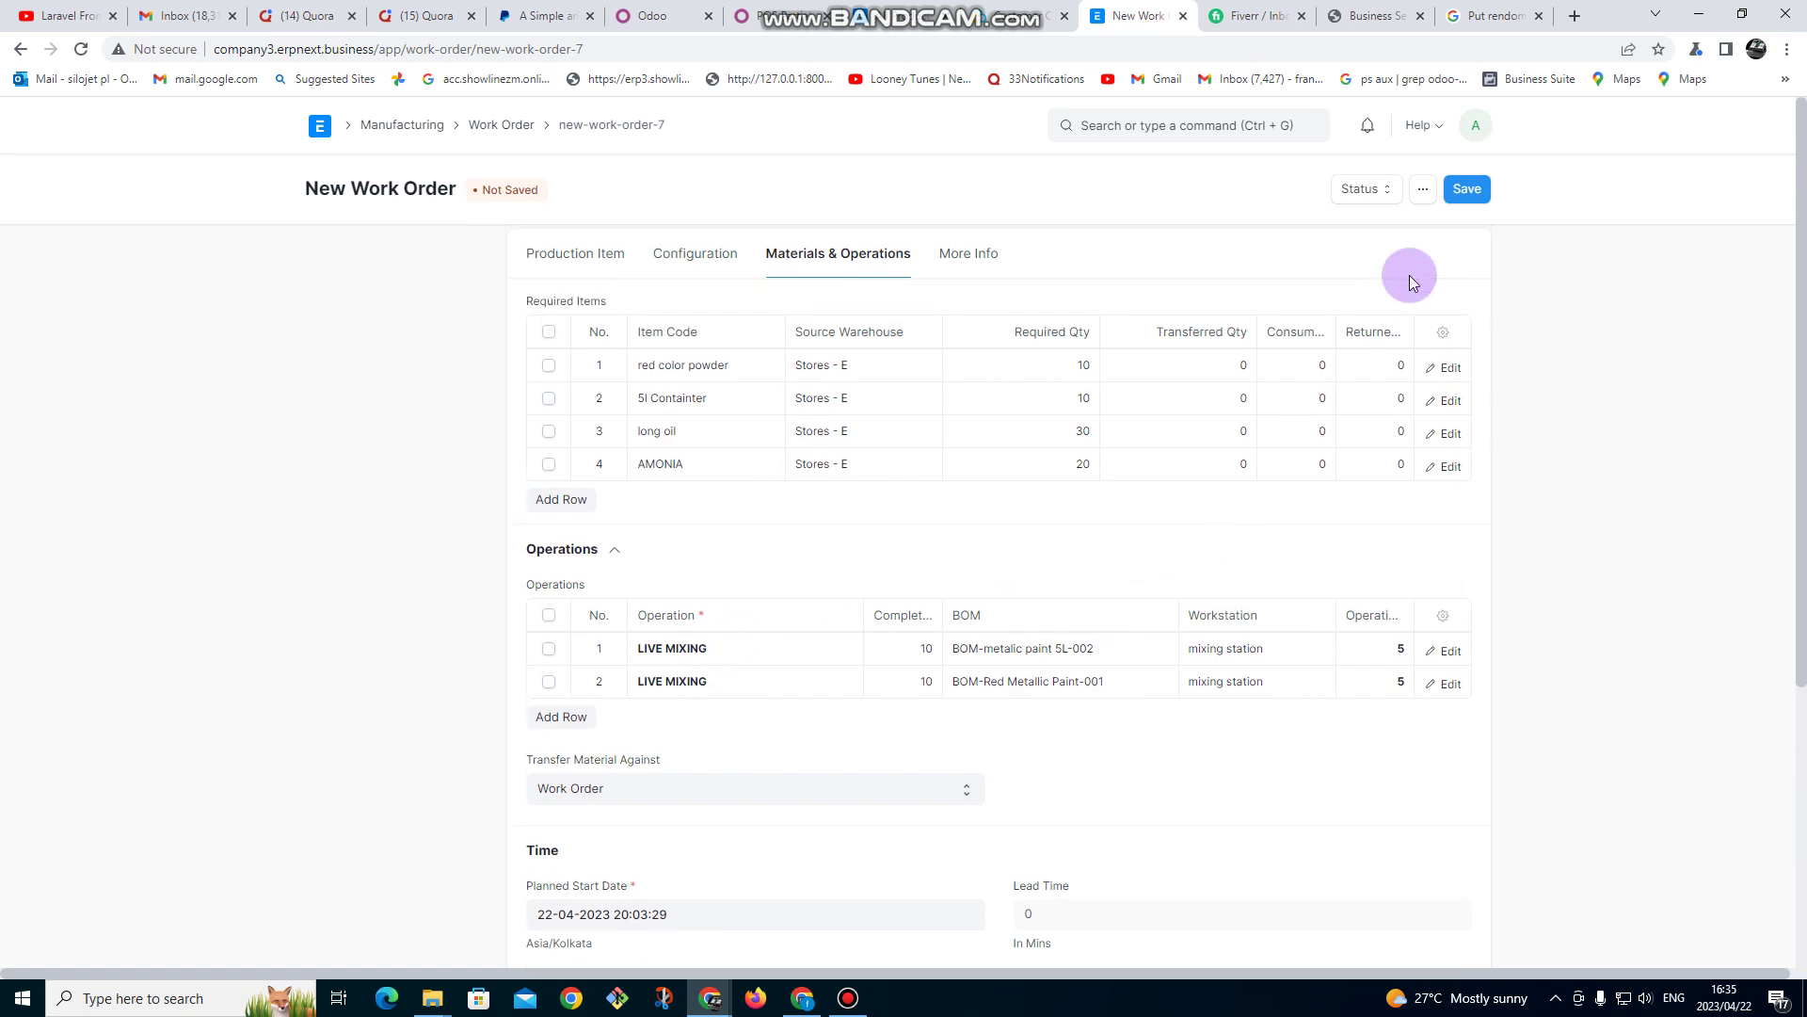
click(1465, 191)
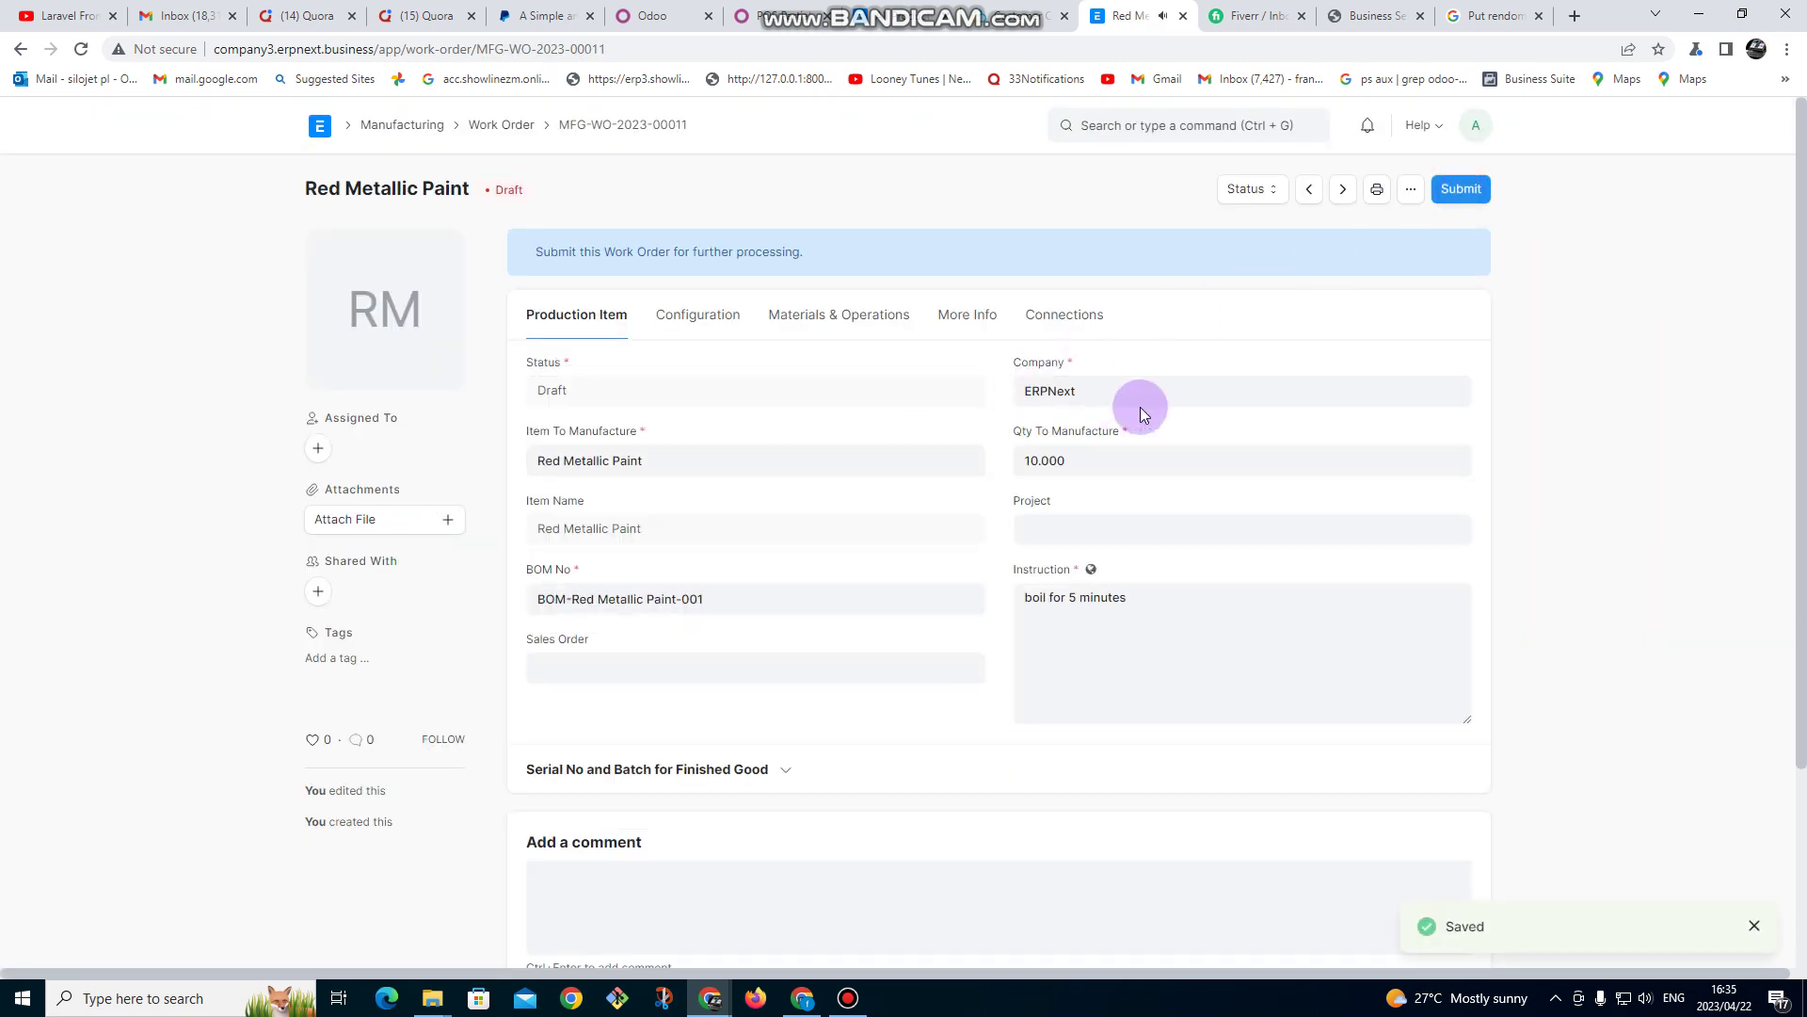
click(1447, 193)
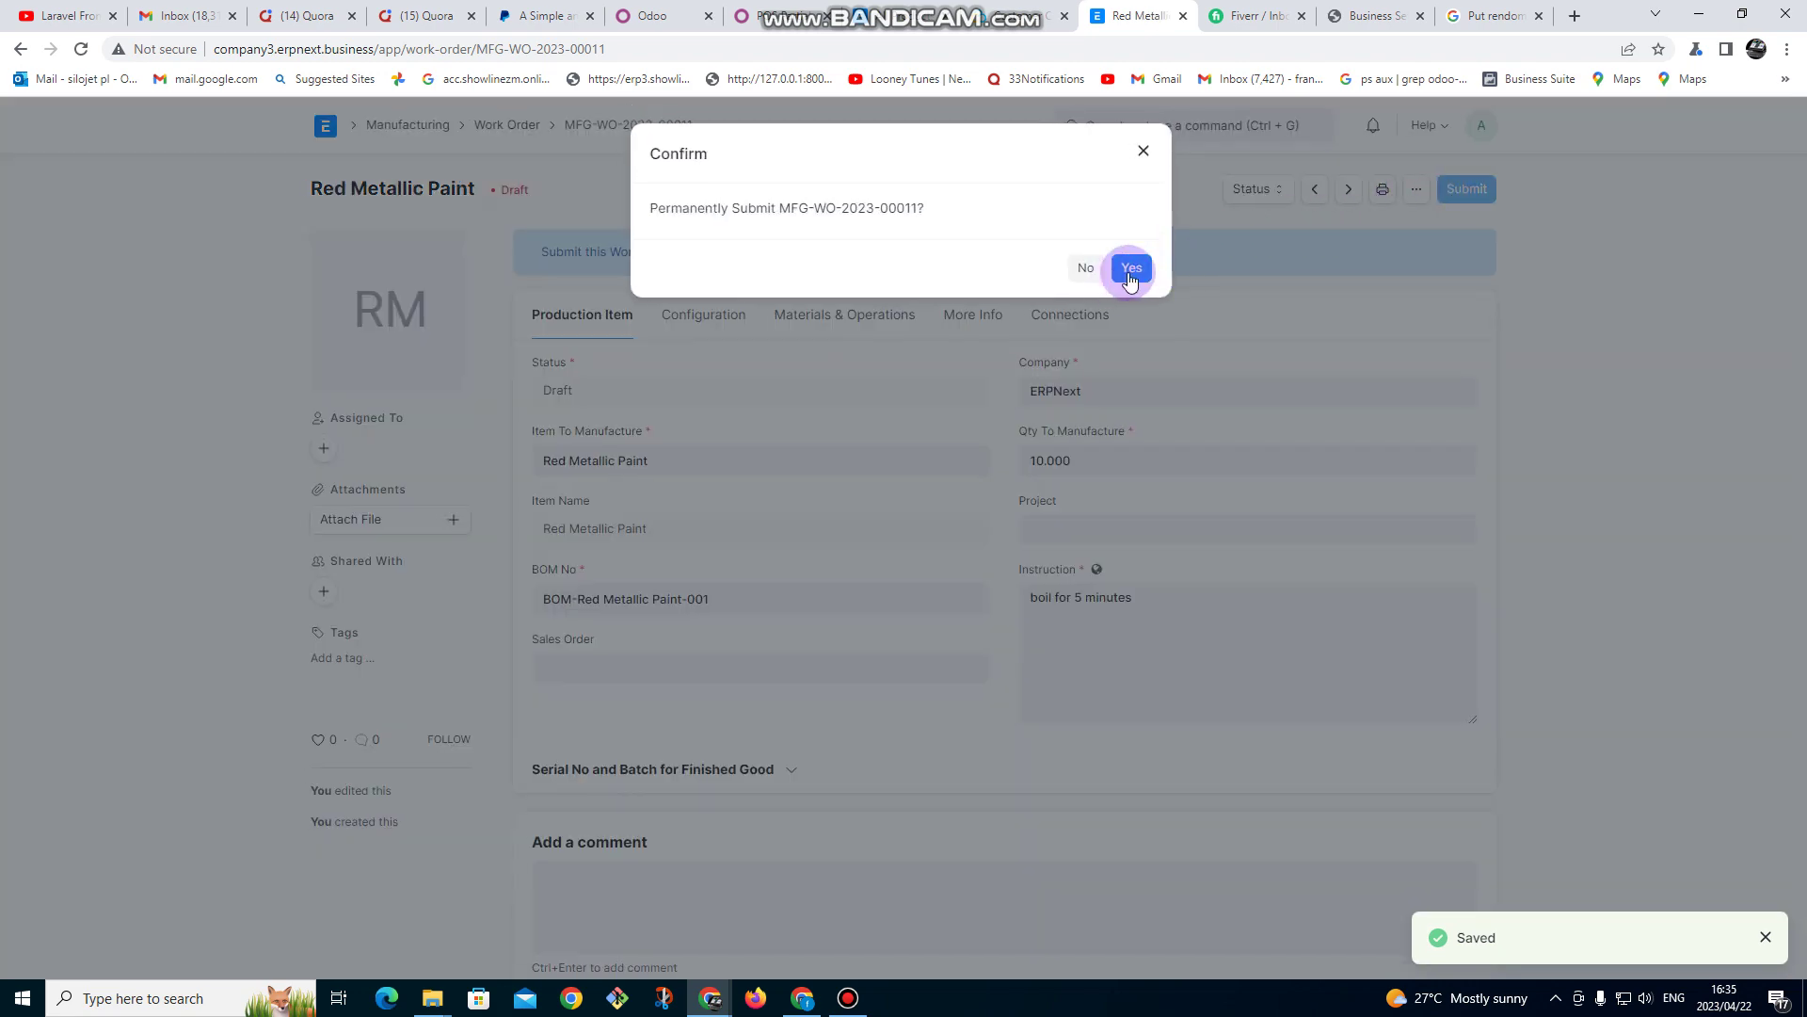
click(1131, 269)
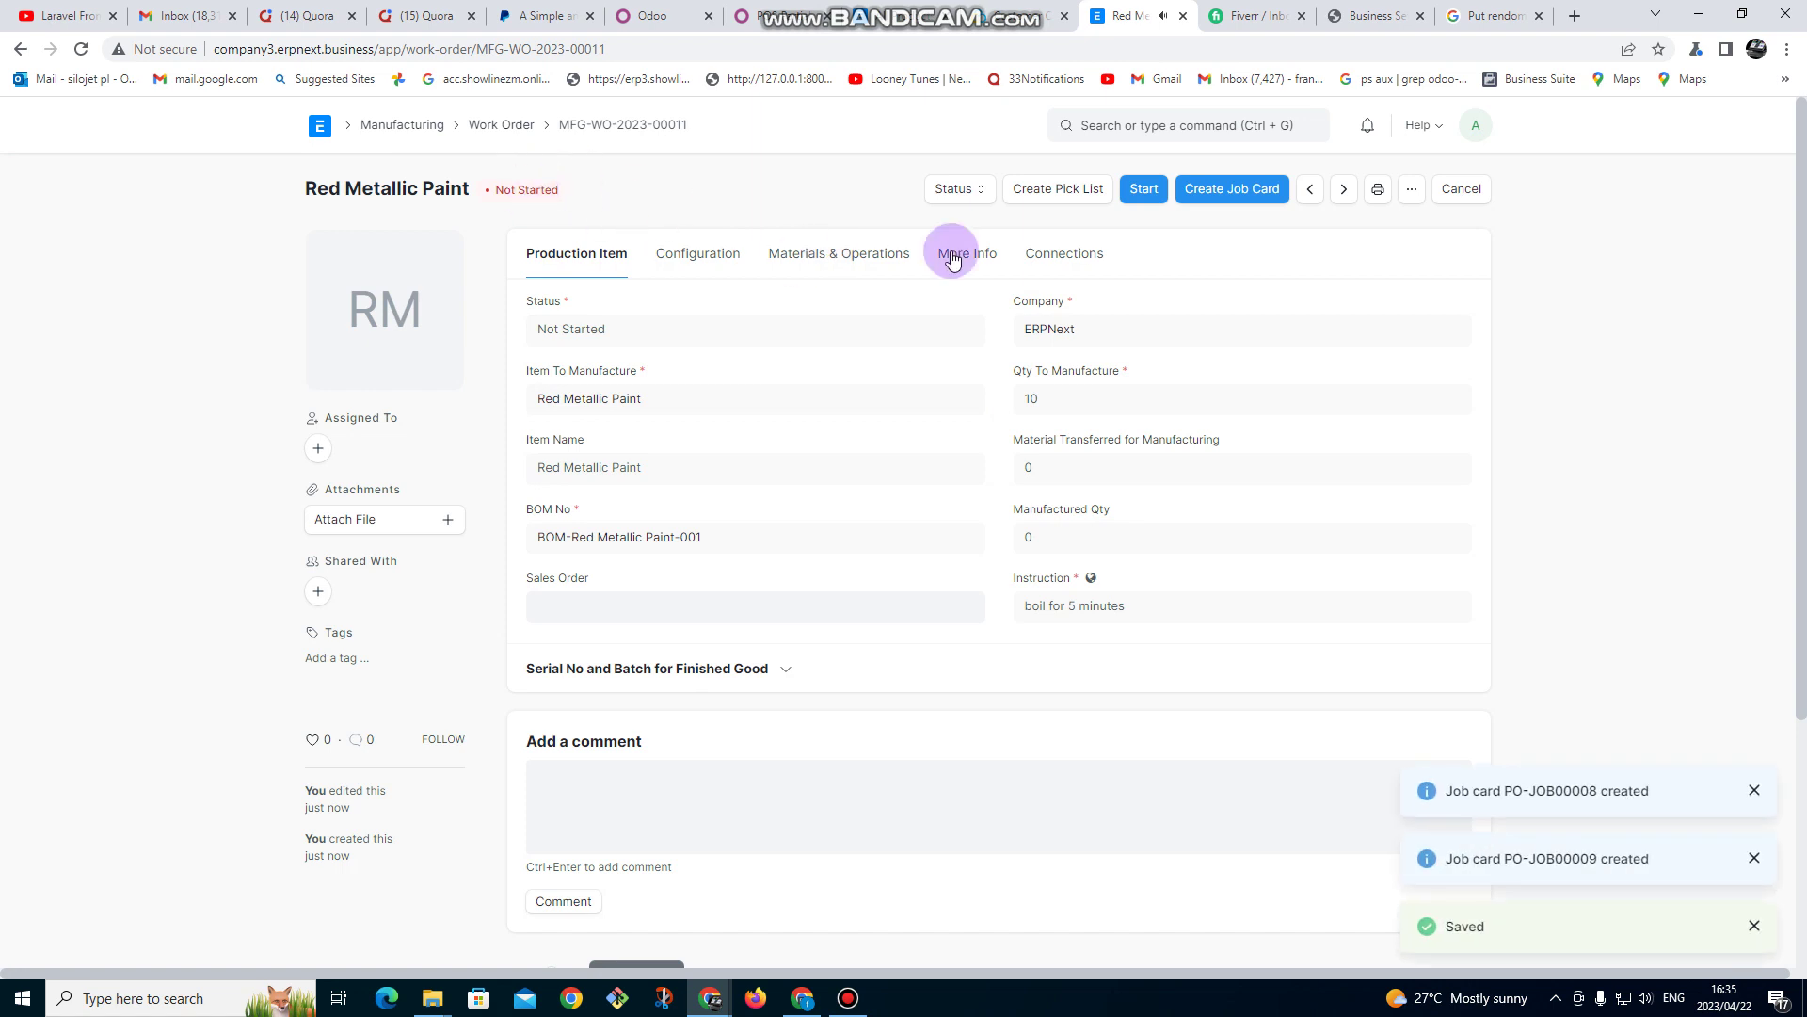
click(1376, 193)
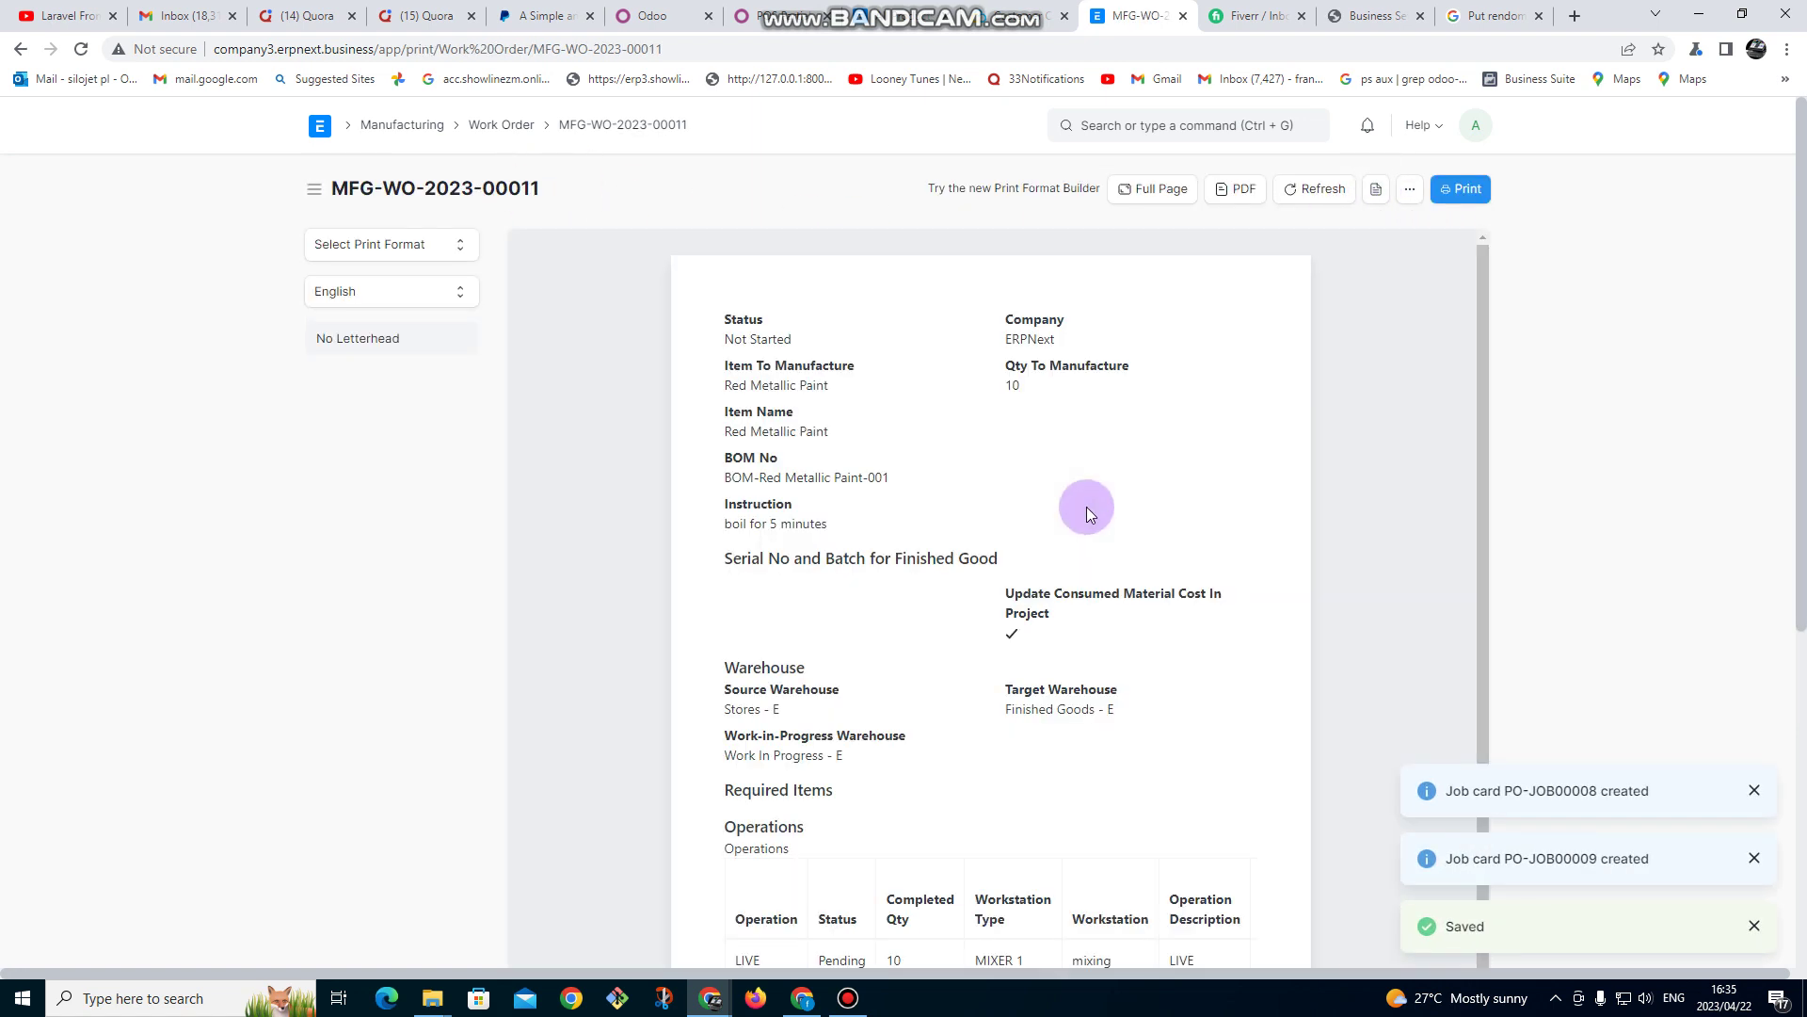
scroll(1107, 603, down, 1)
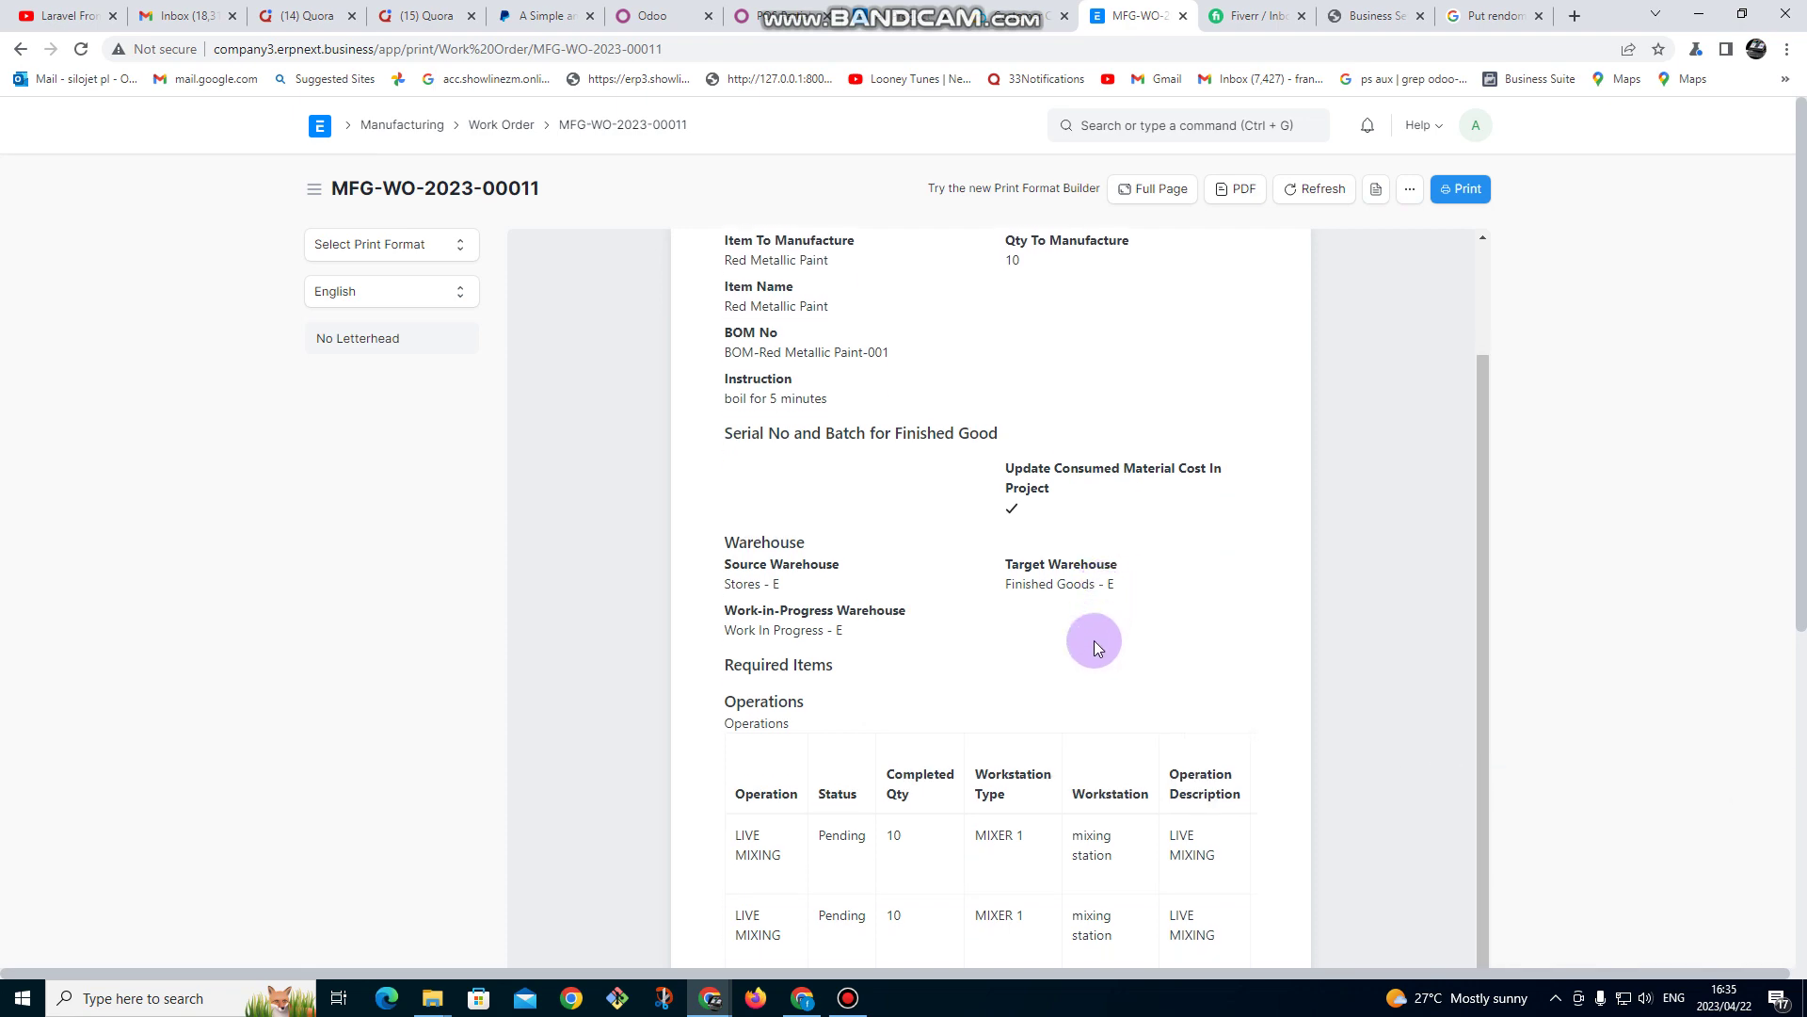
scroll(1094, 640, down, 6)
scroll(1092, 738, up, 2)
scroll(1024, 561, up, 3)
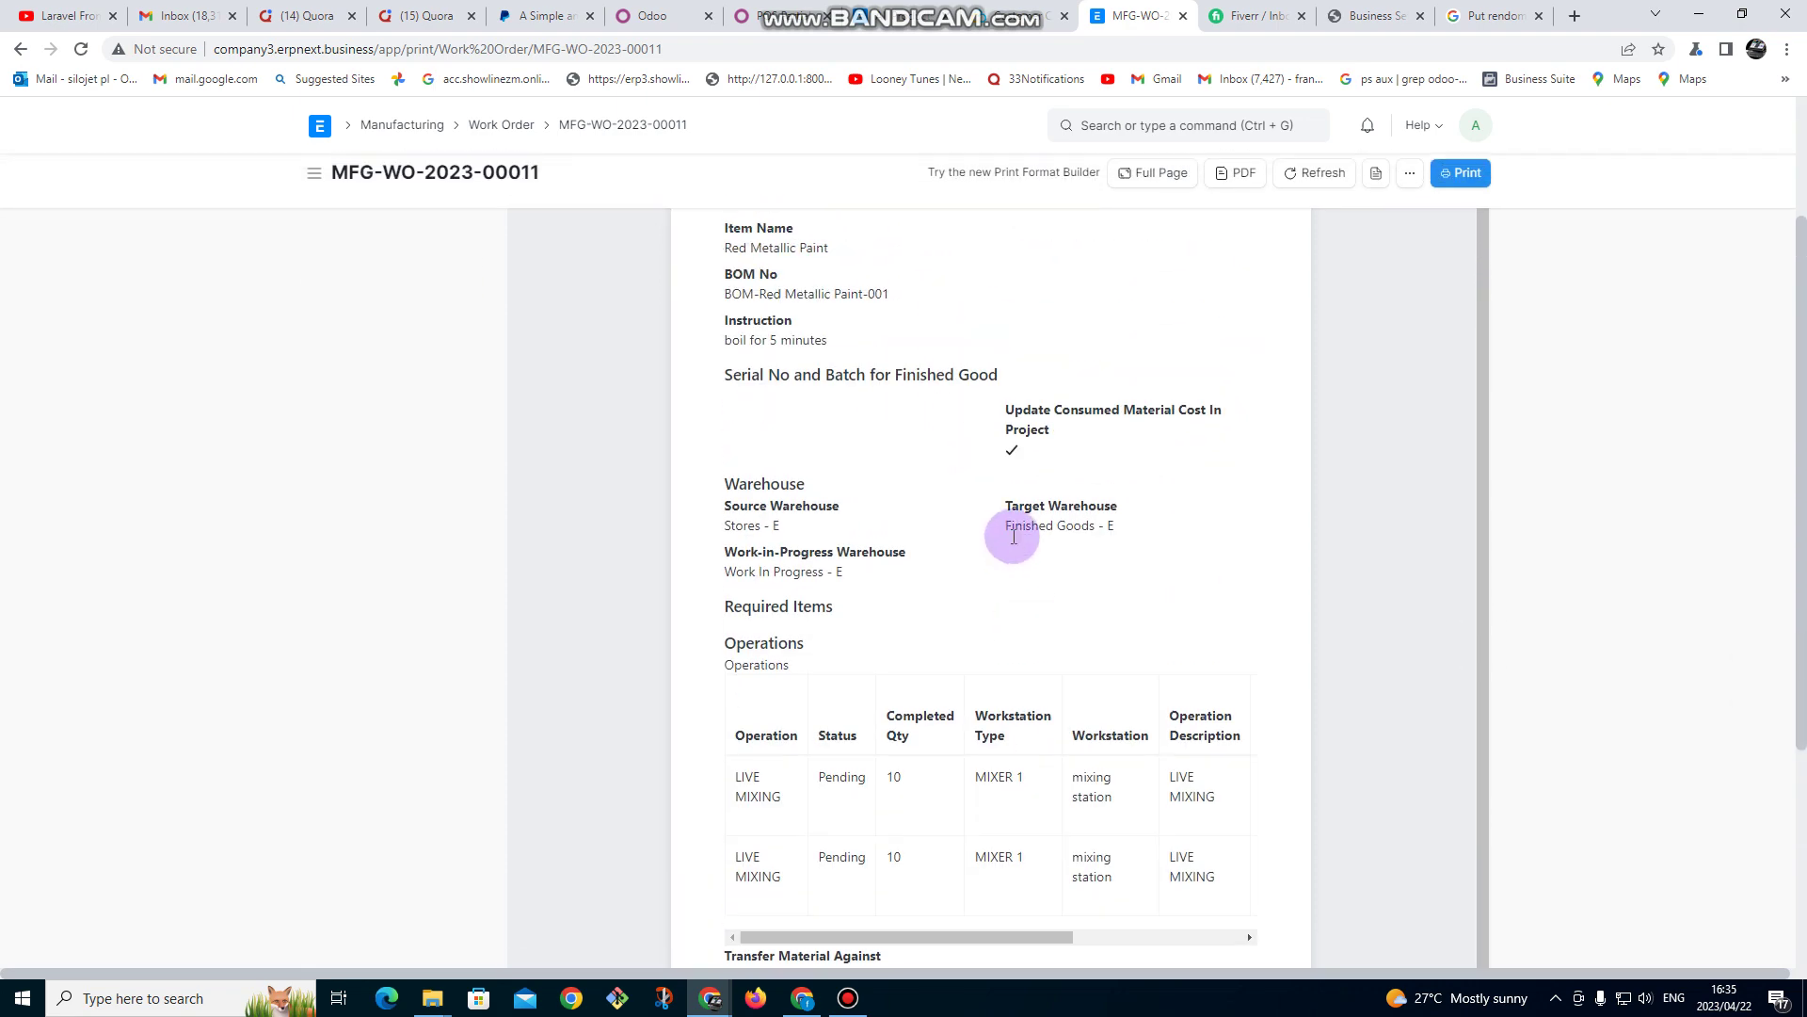
scroll(1024, 561, up, 3)
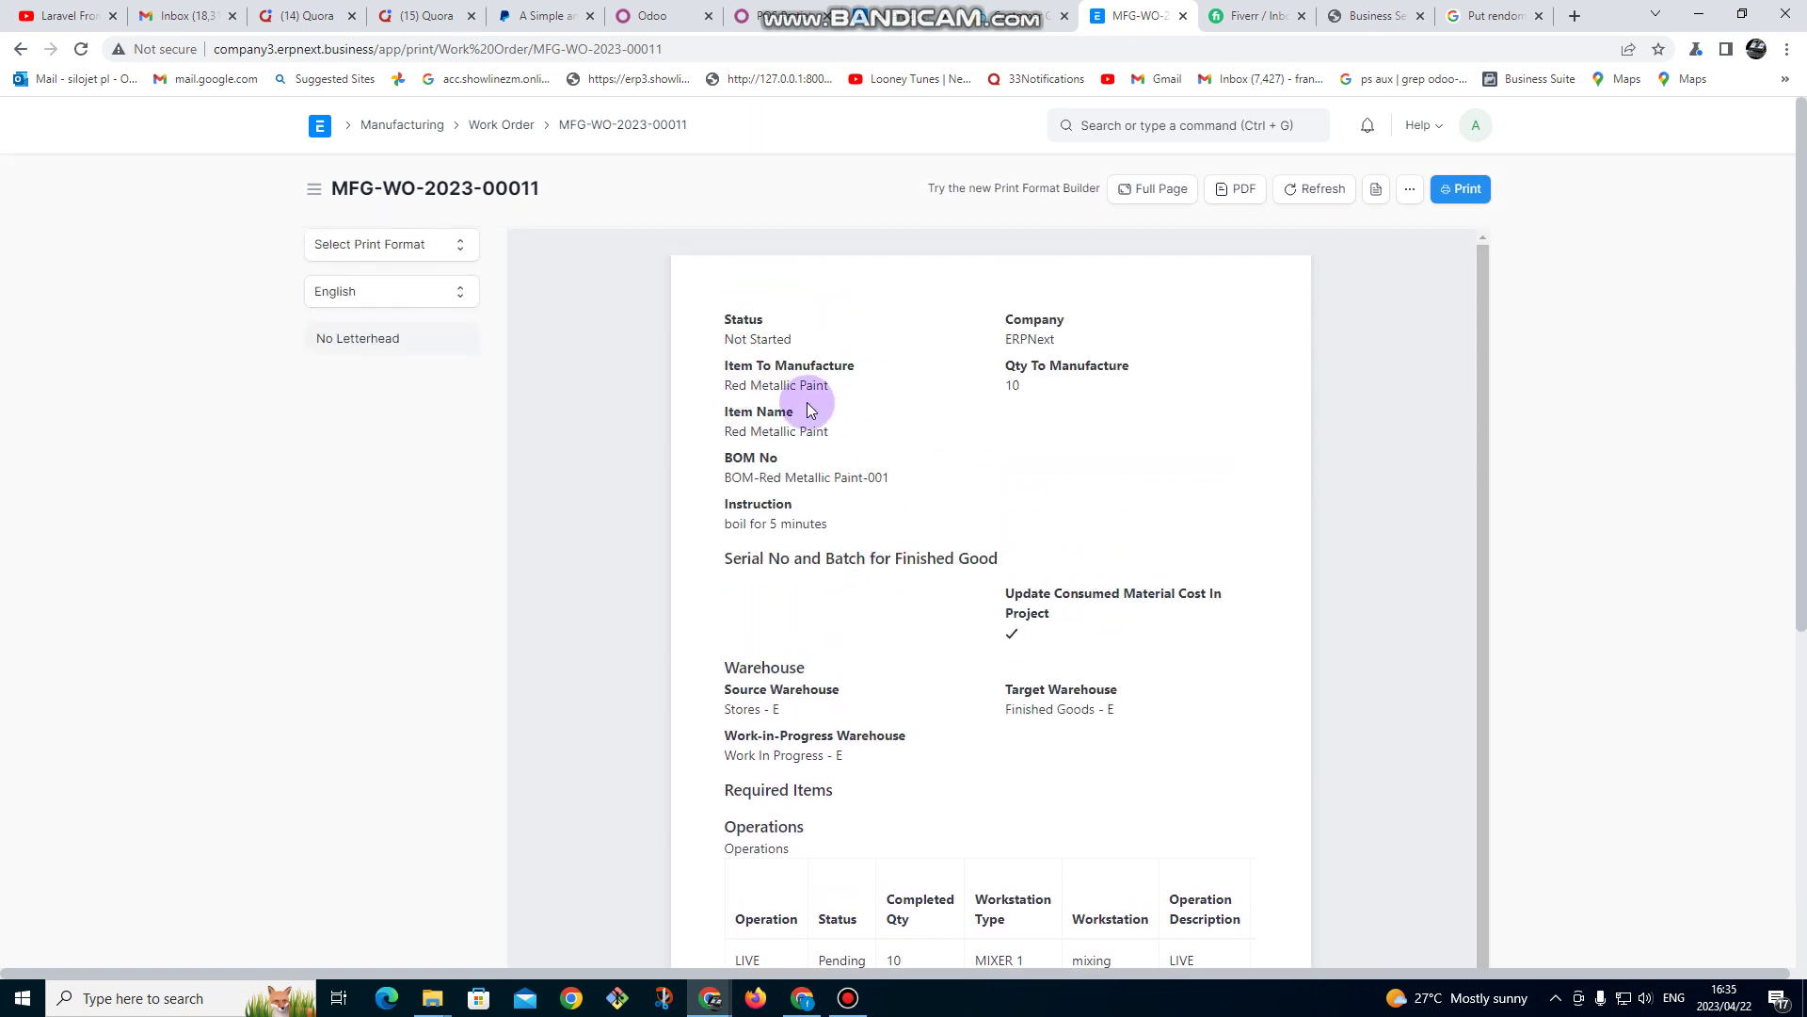
drag(733, 386, 867, 384)
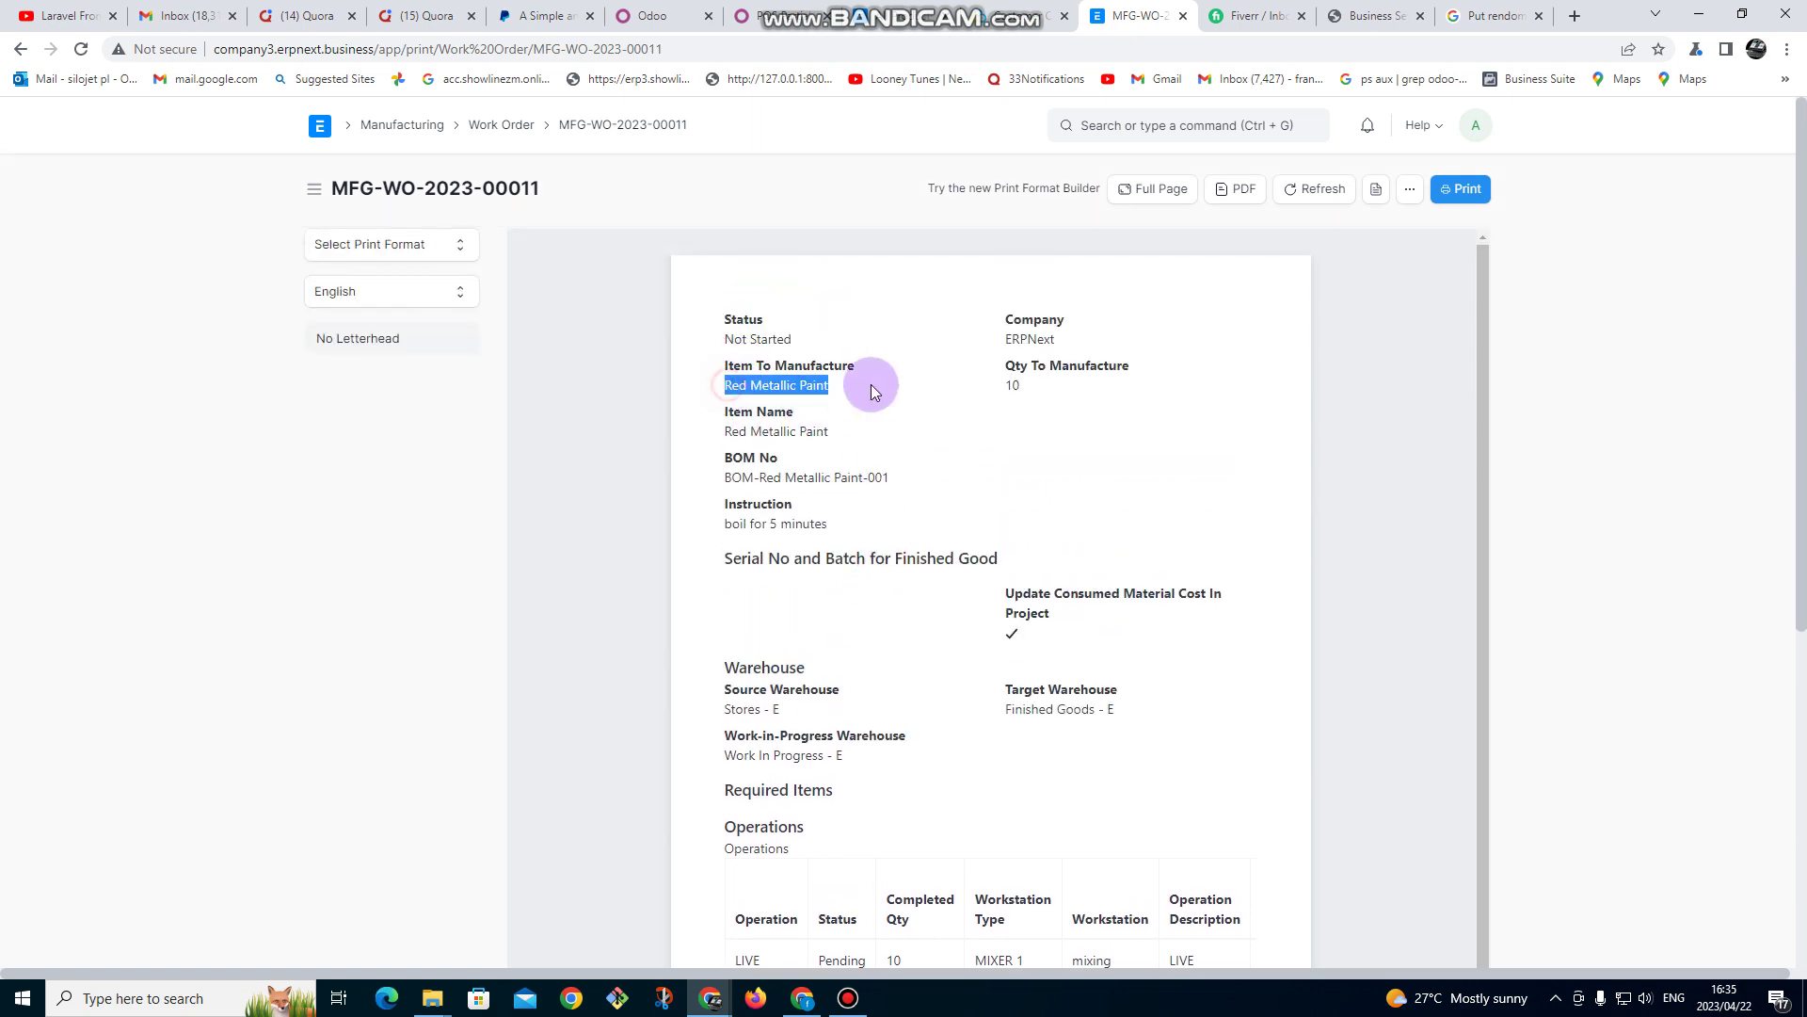
click(1007, 385)
scroll(847, 405, down, 1)
scroll(735, 325, up, 1)
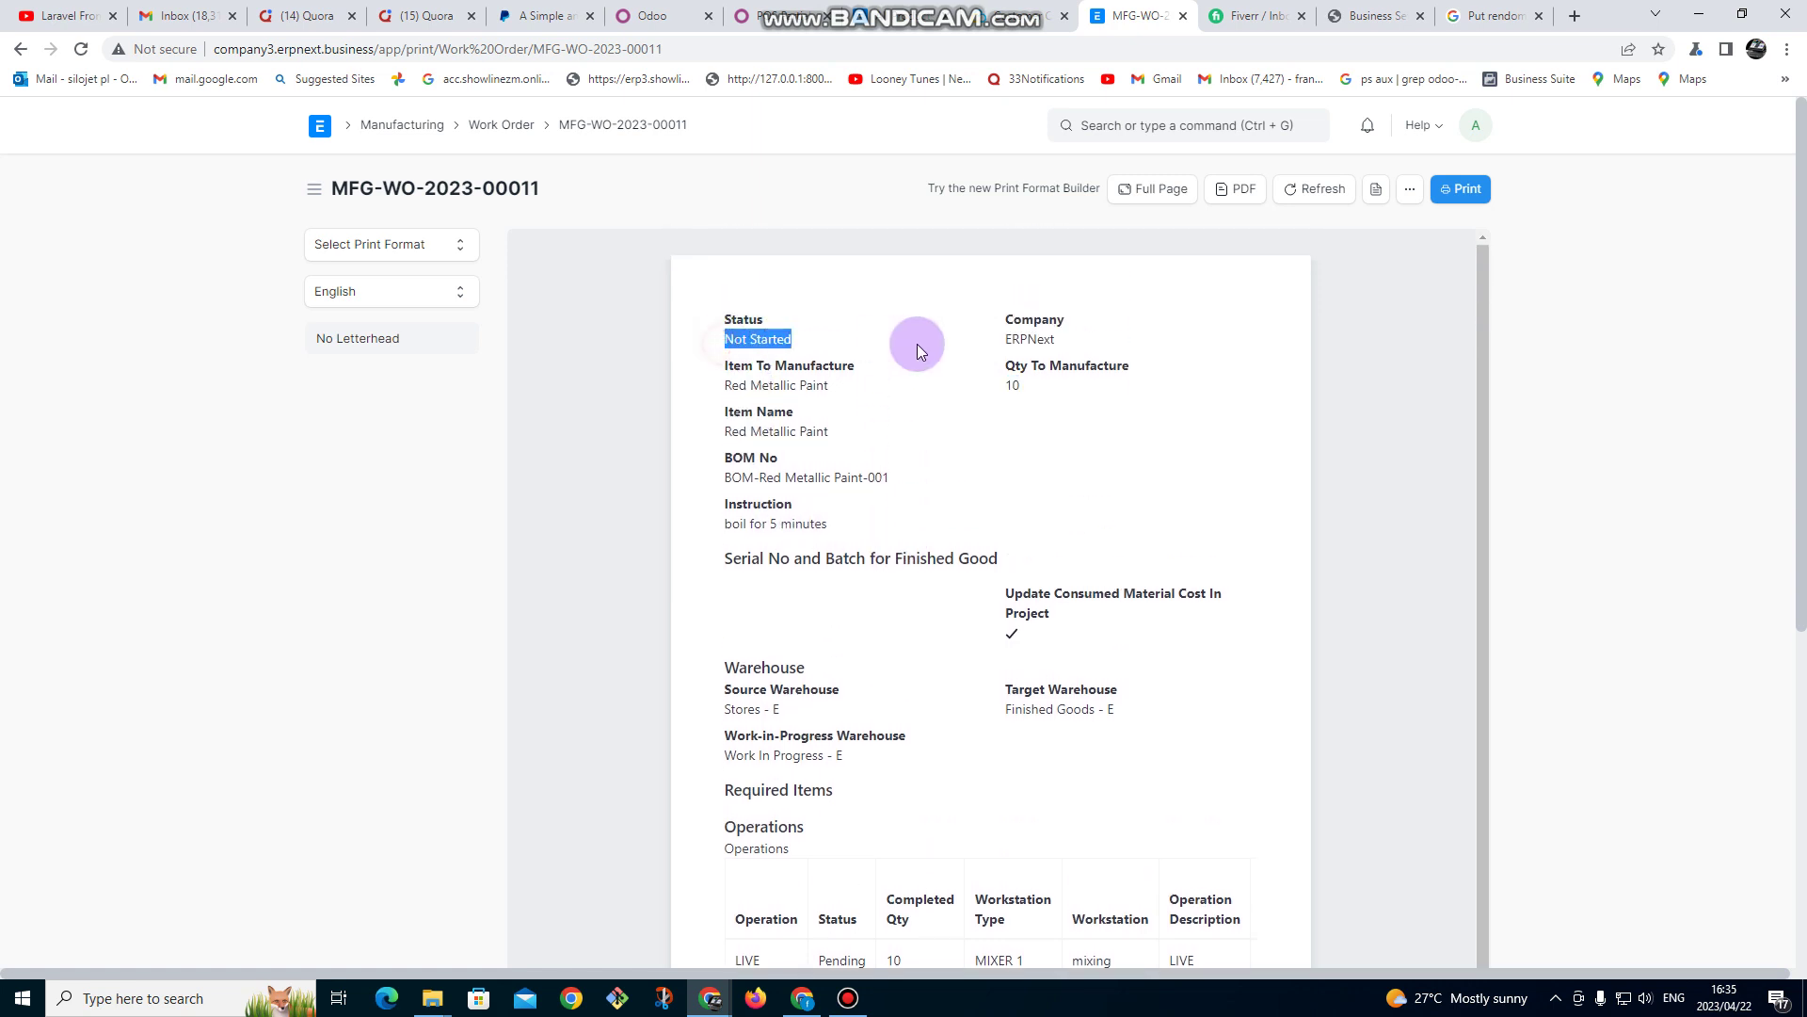
scroll(842, 525, down, 1)
click(851, 420)
drag(722, 393, 936, 386)
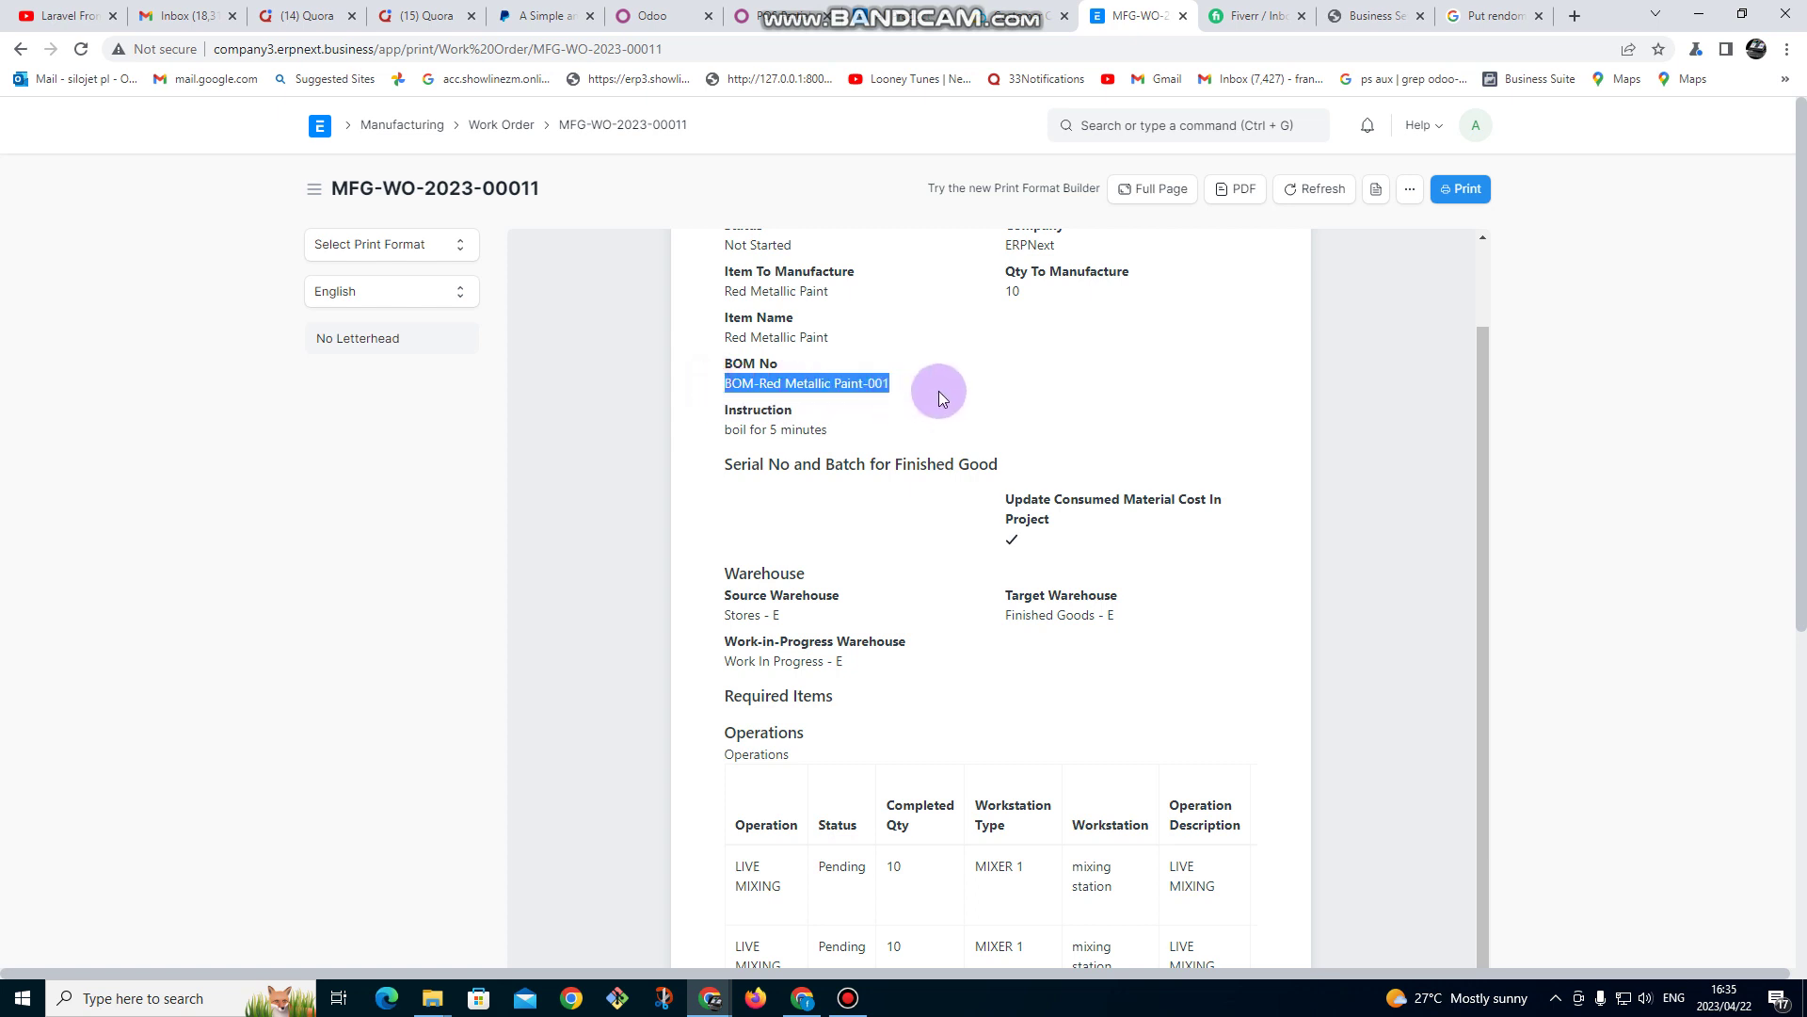
click(874, 383)
drag(721, 428, 852, 439)
scroll(842, 435, down, 1)
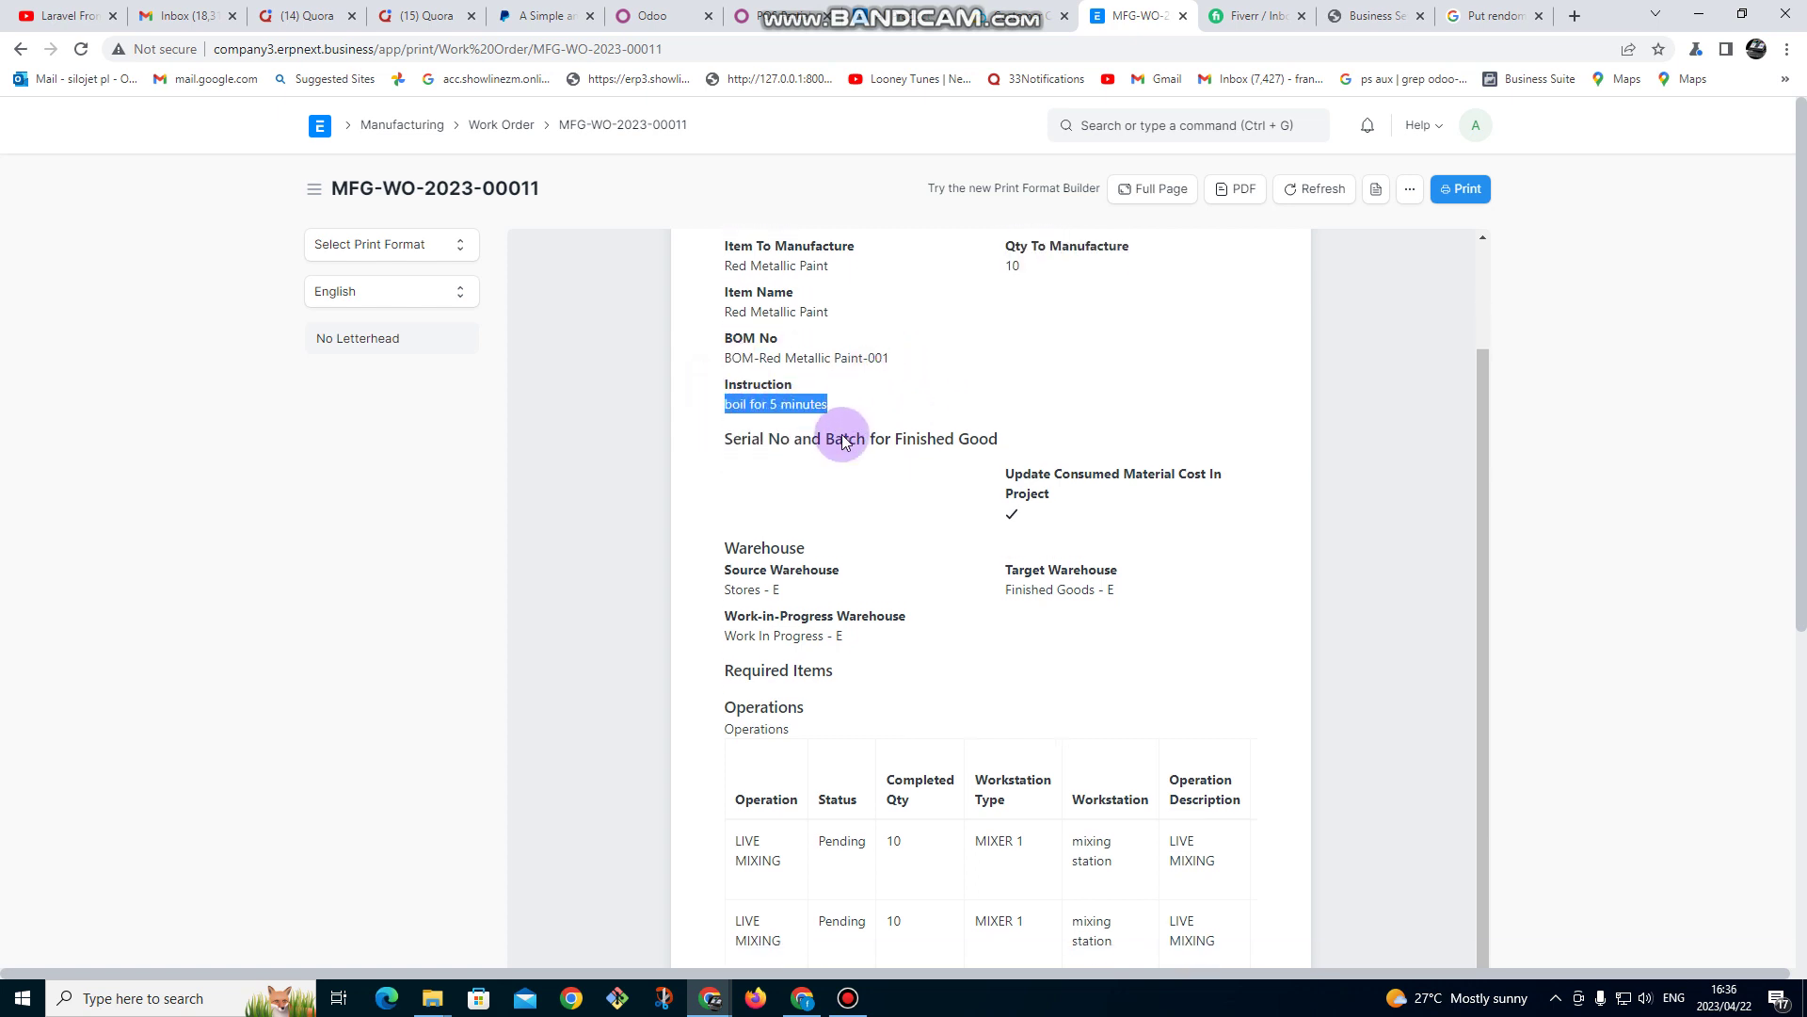
drag(723, 433, 1007, 437)
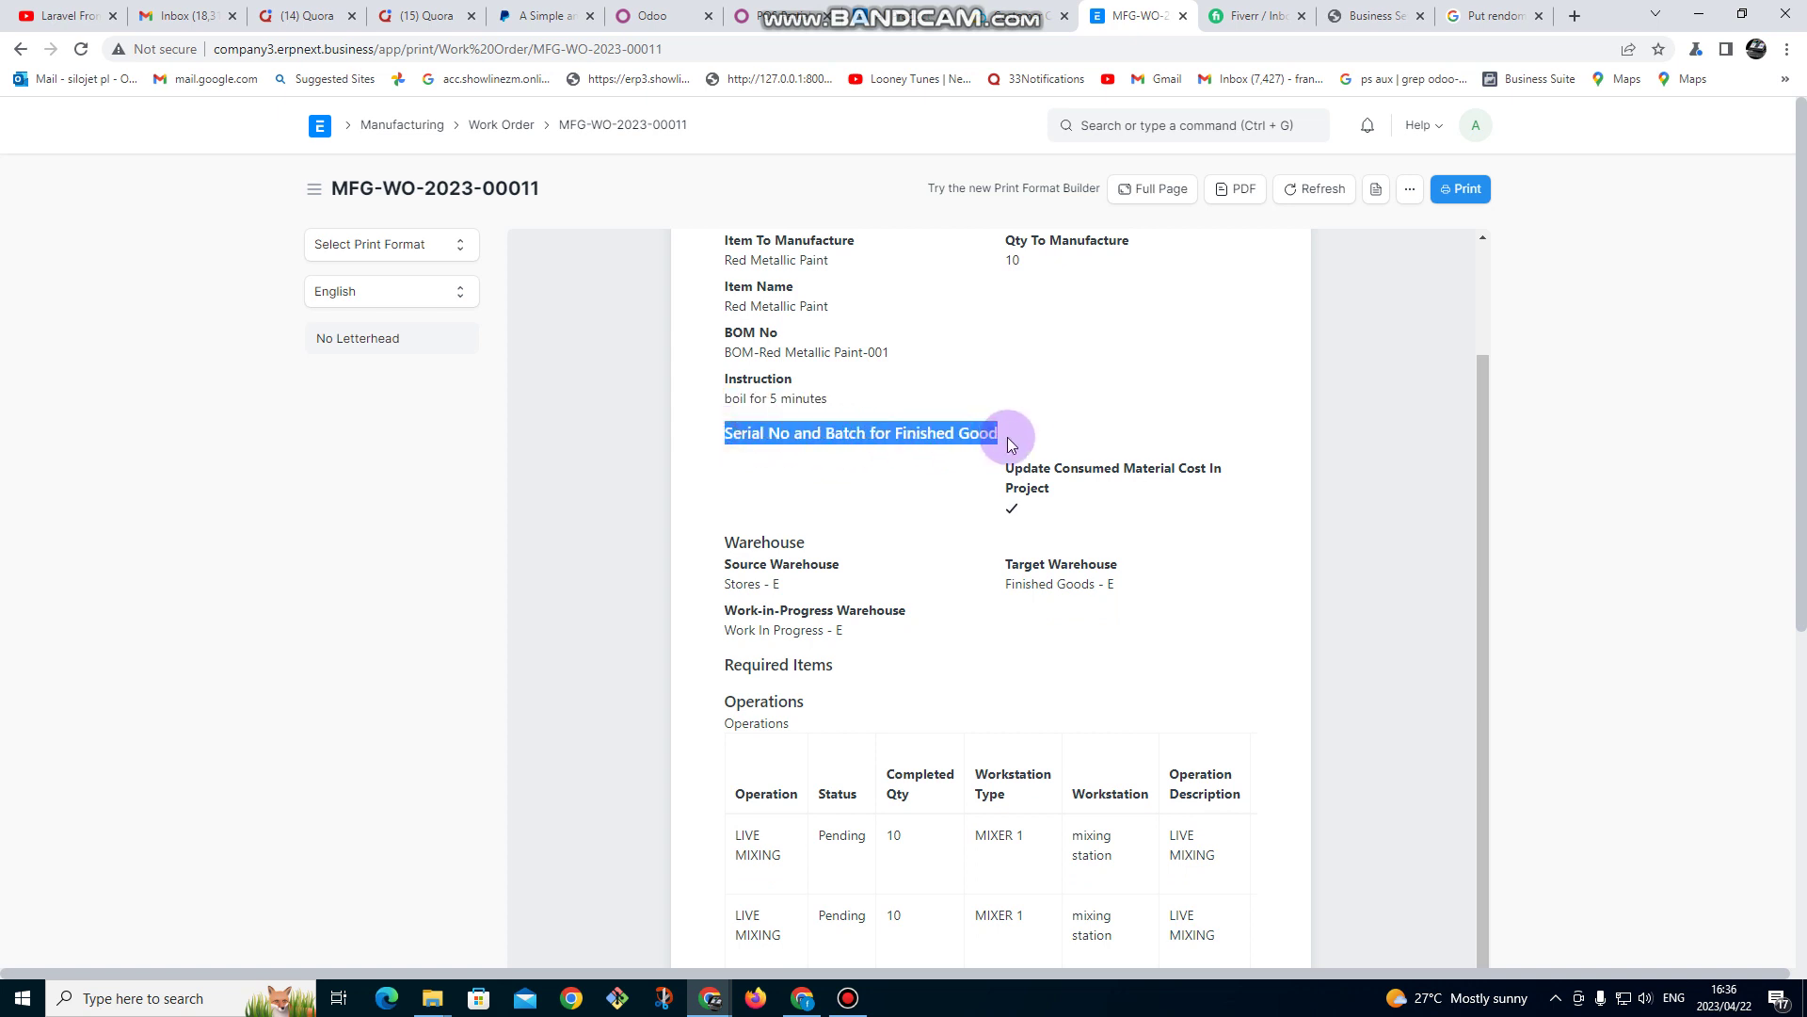
click(918, 457)
scroll(912, 480, down, 2)
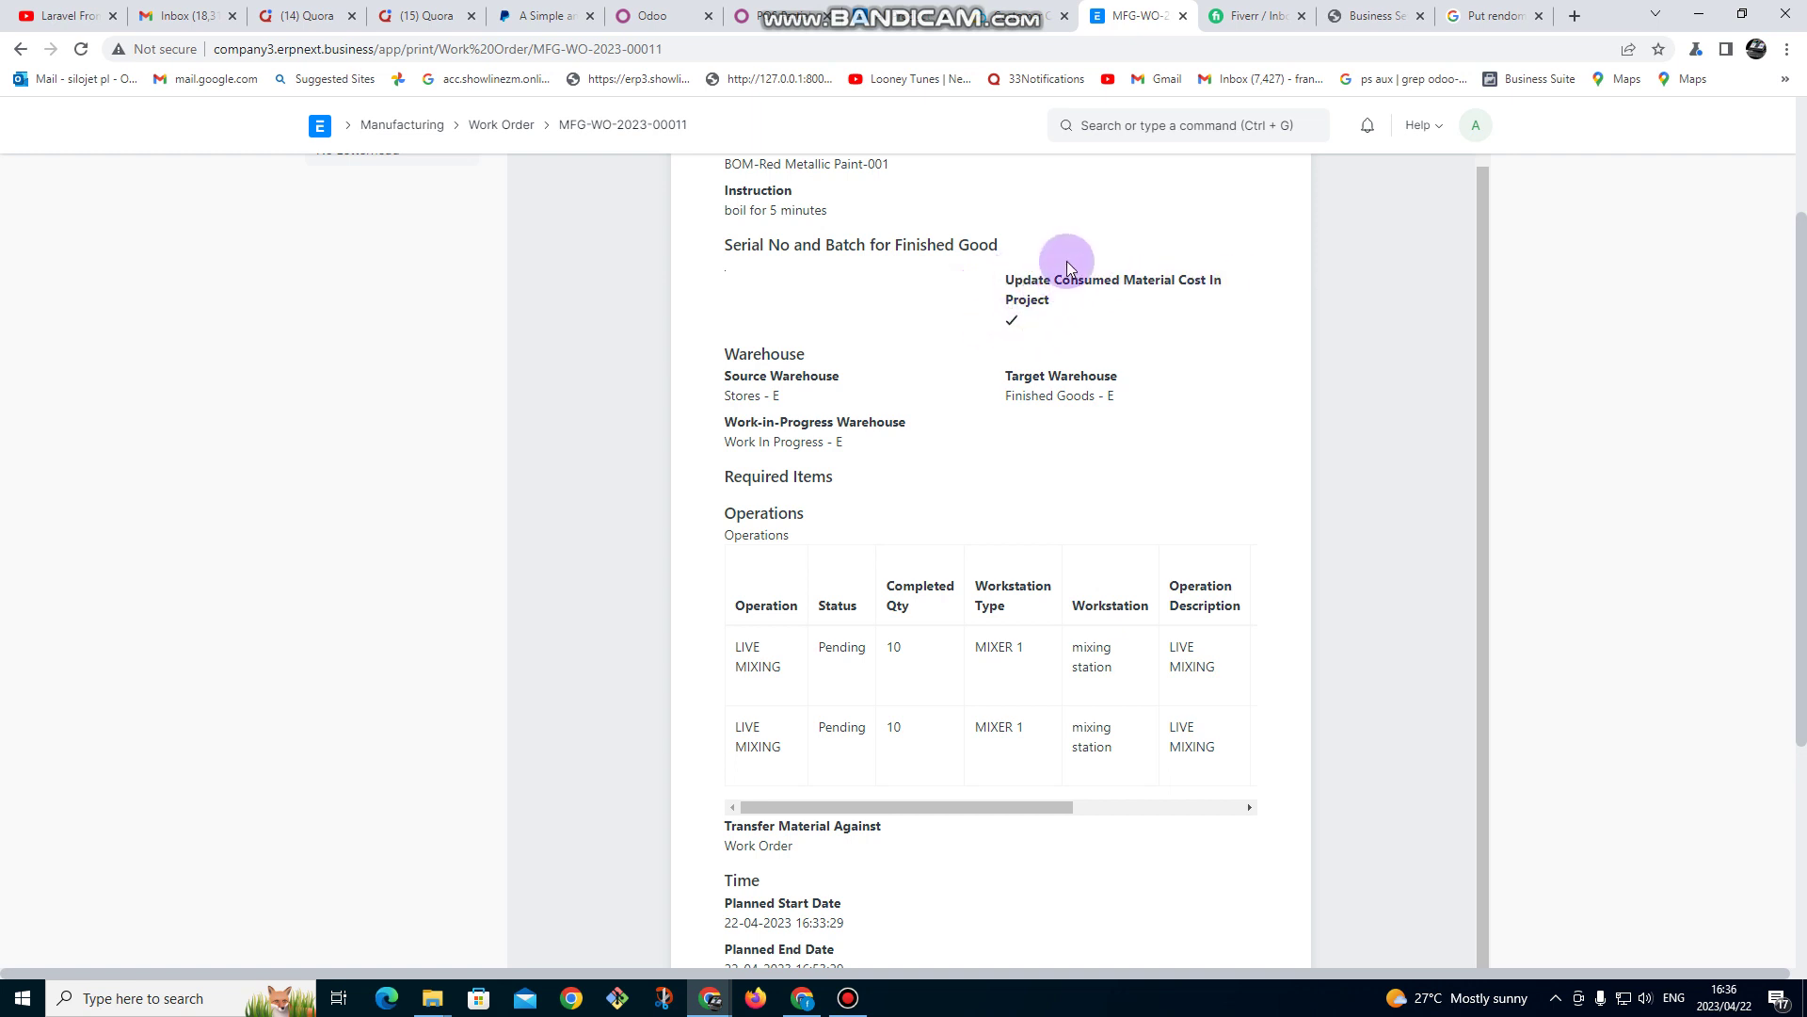
drag(723, 361, 842, 381)
click(748, 386)
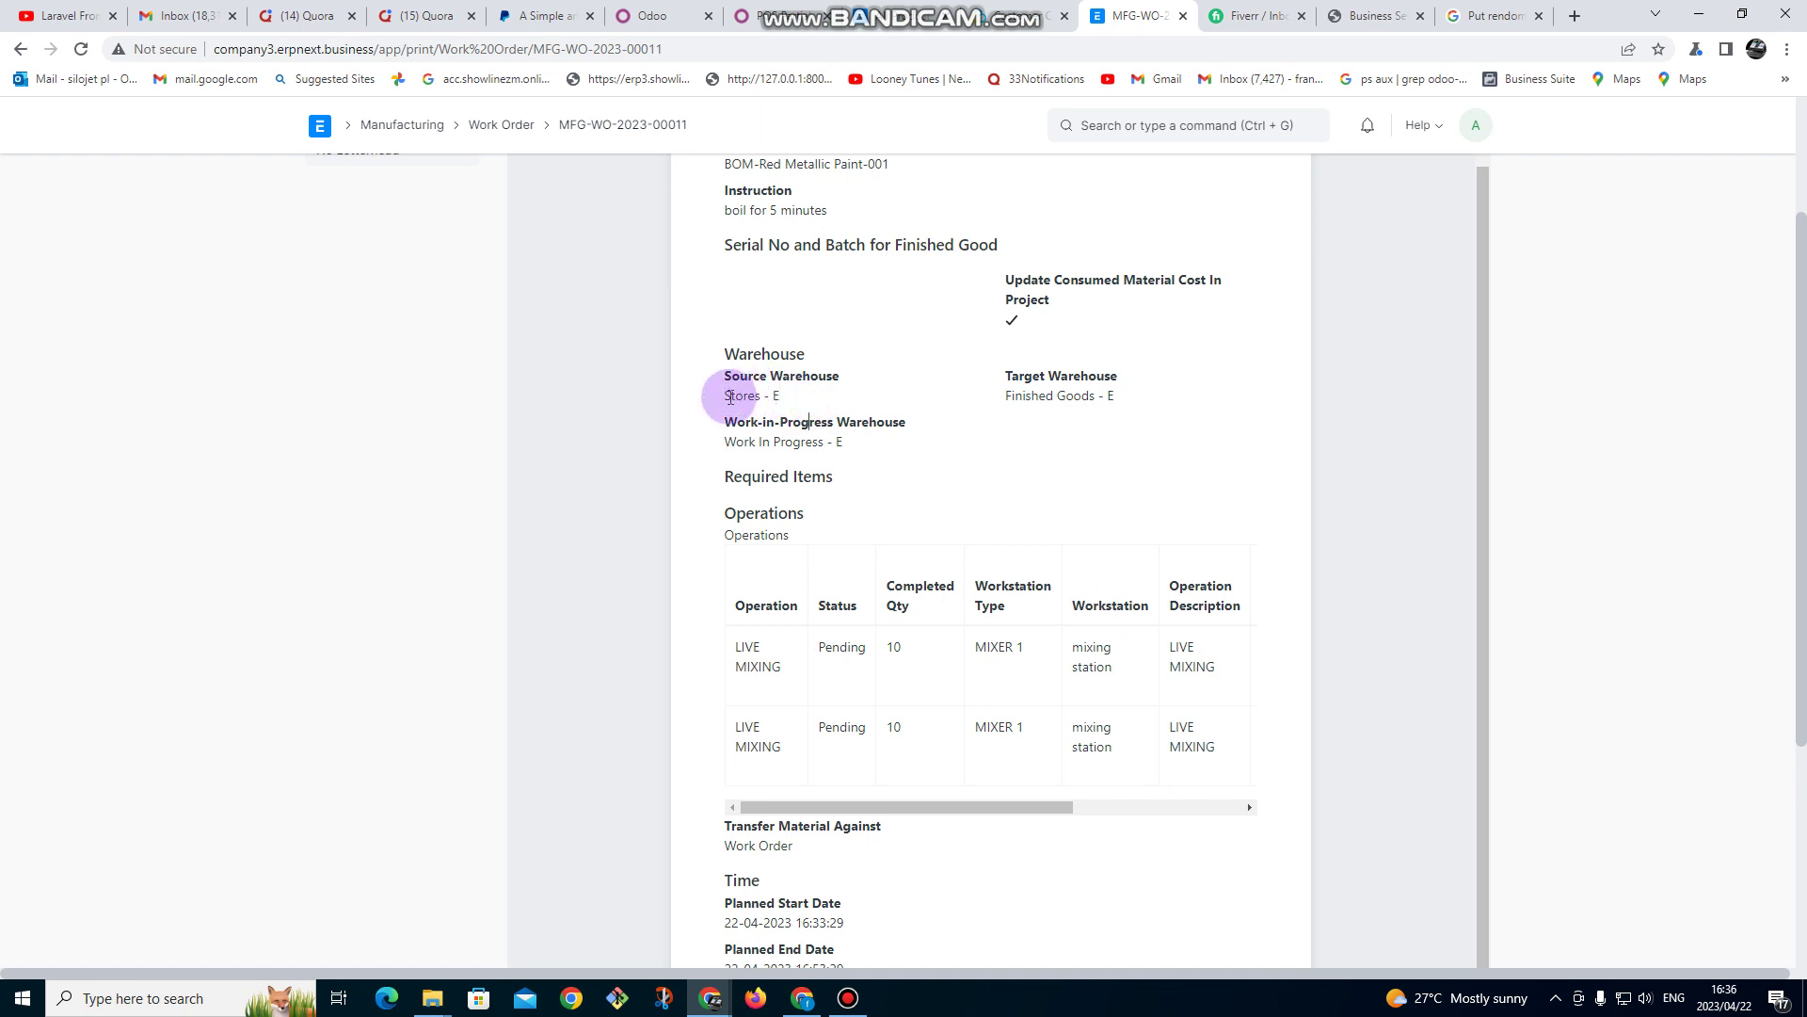
drag(730, 395, 819, 411)
click(823, 400)
drag(1011, 395, 1163, 416)
scroll(937, 557, down, 3)
mouse_move(952, 522)
mouse_down()
mouse_move(1036, 524)
mouse_move(924, 521)
mouse_up()
scroll(937, 541, down, 1)
scroll(944, 565, up, 7)
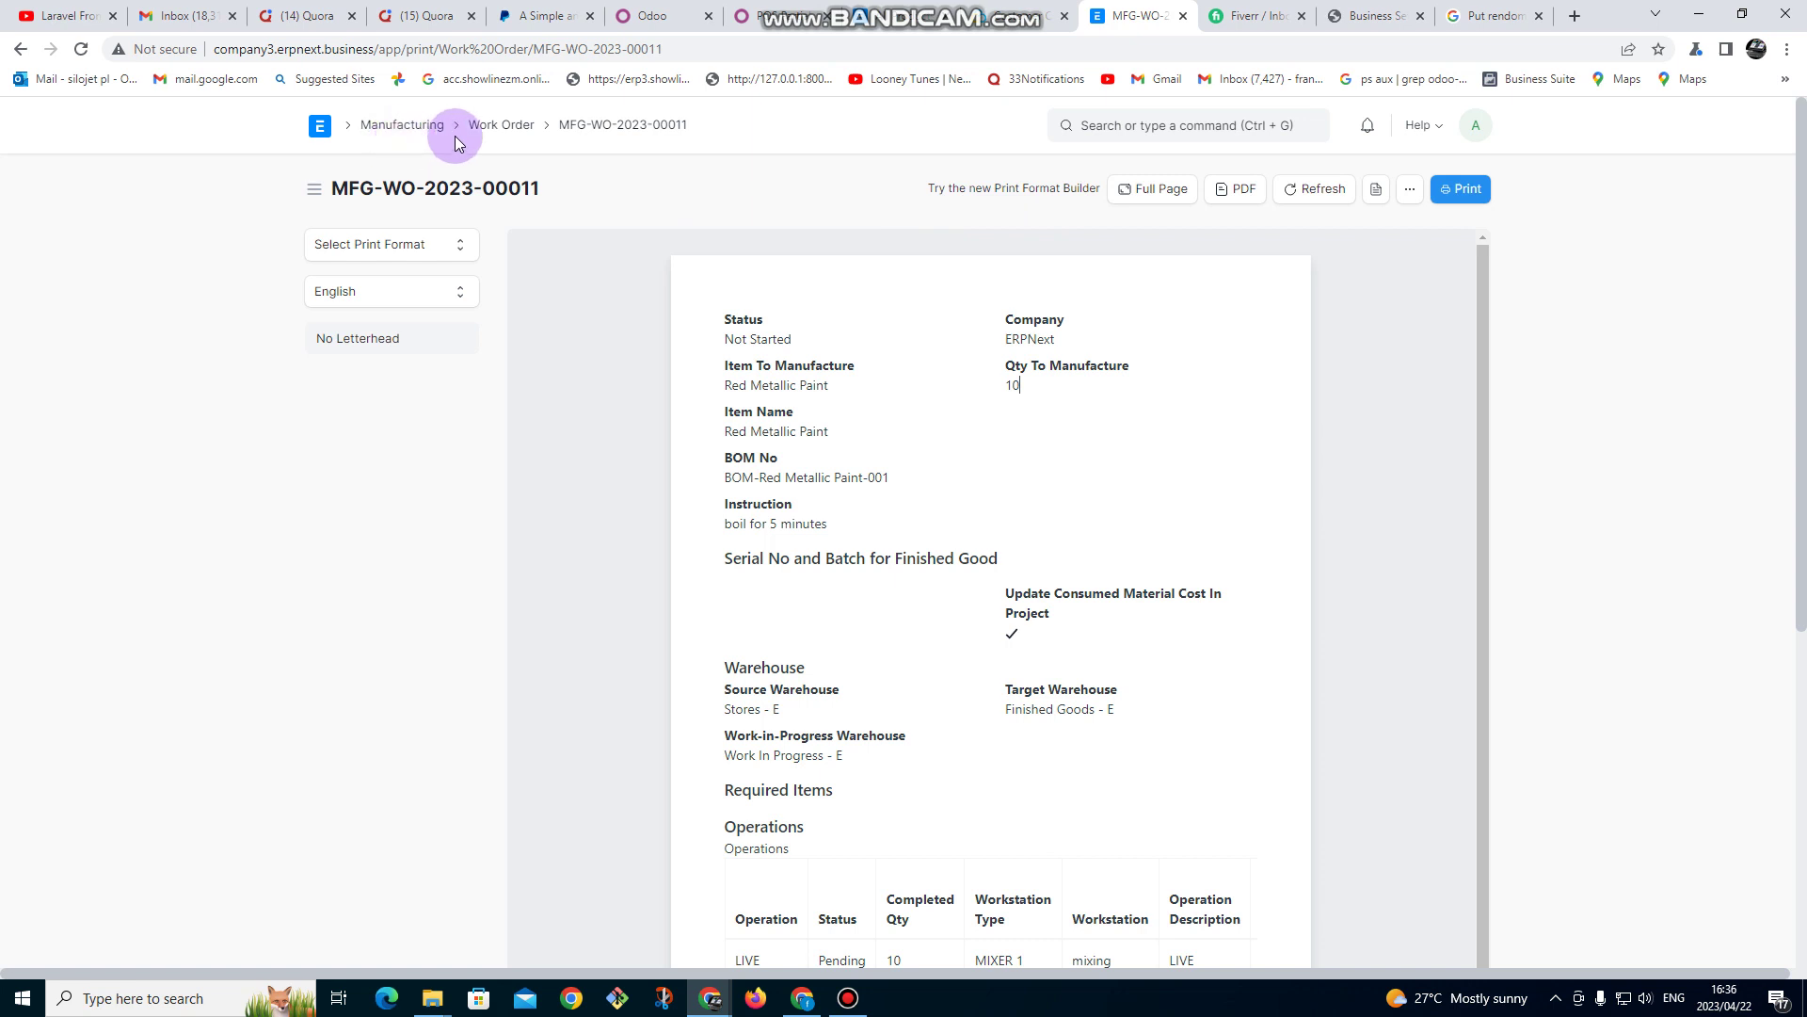
- Start the Red Metallic Paint work order, creating a material transfer for all 10 units
click(501, 126)
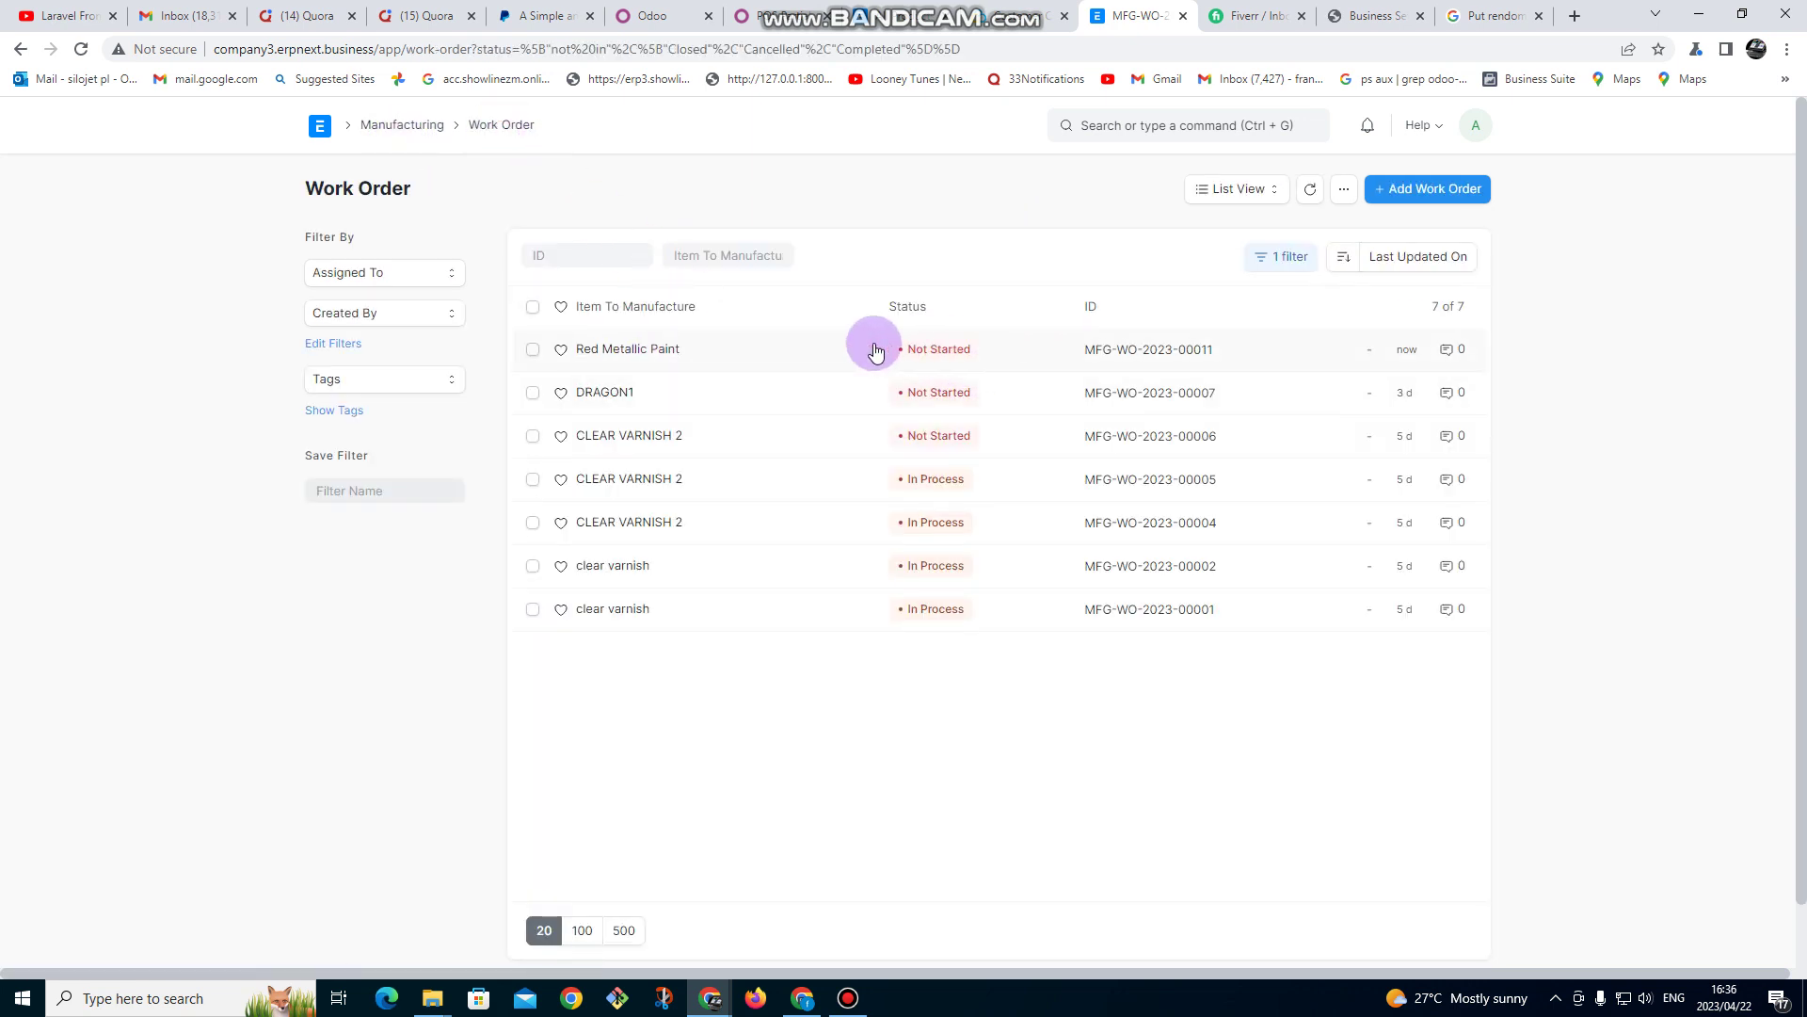
click(627, 350)
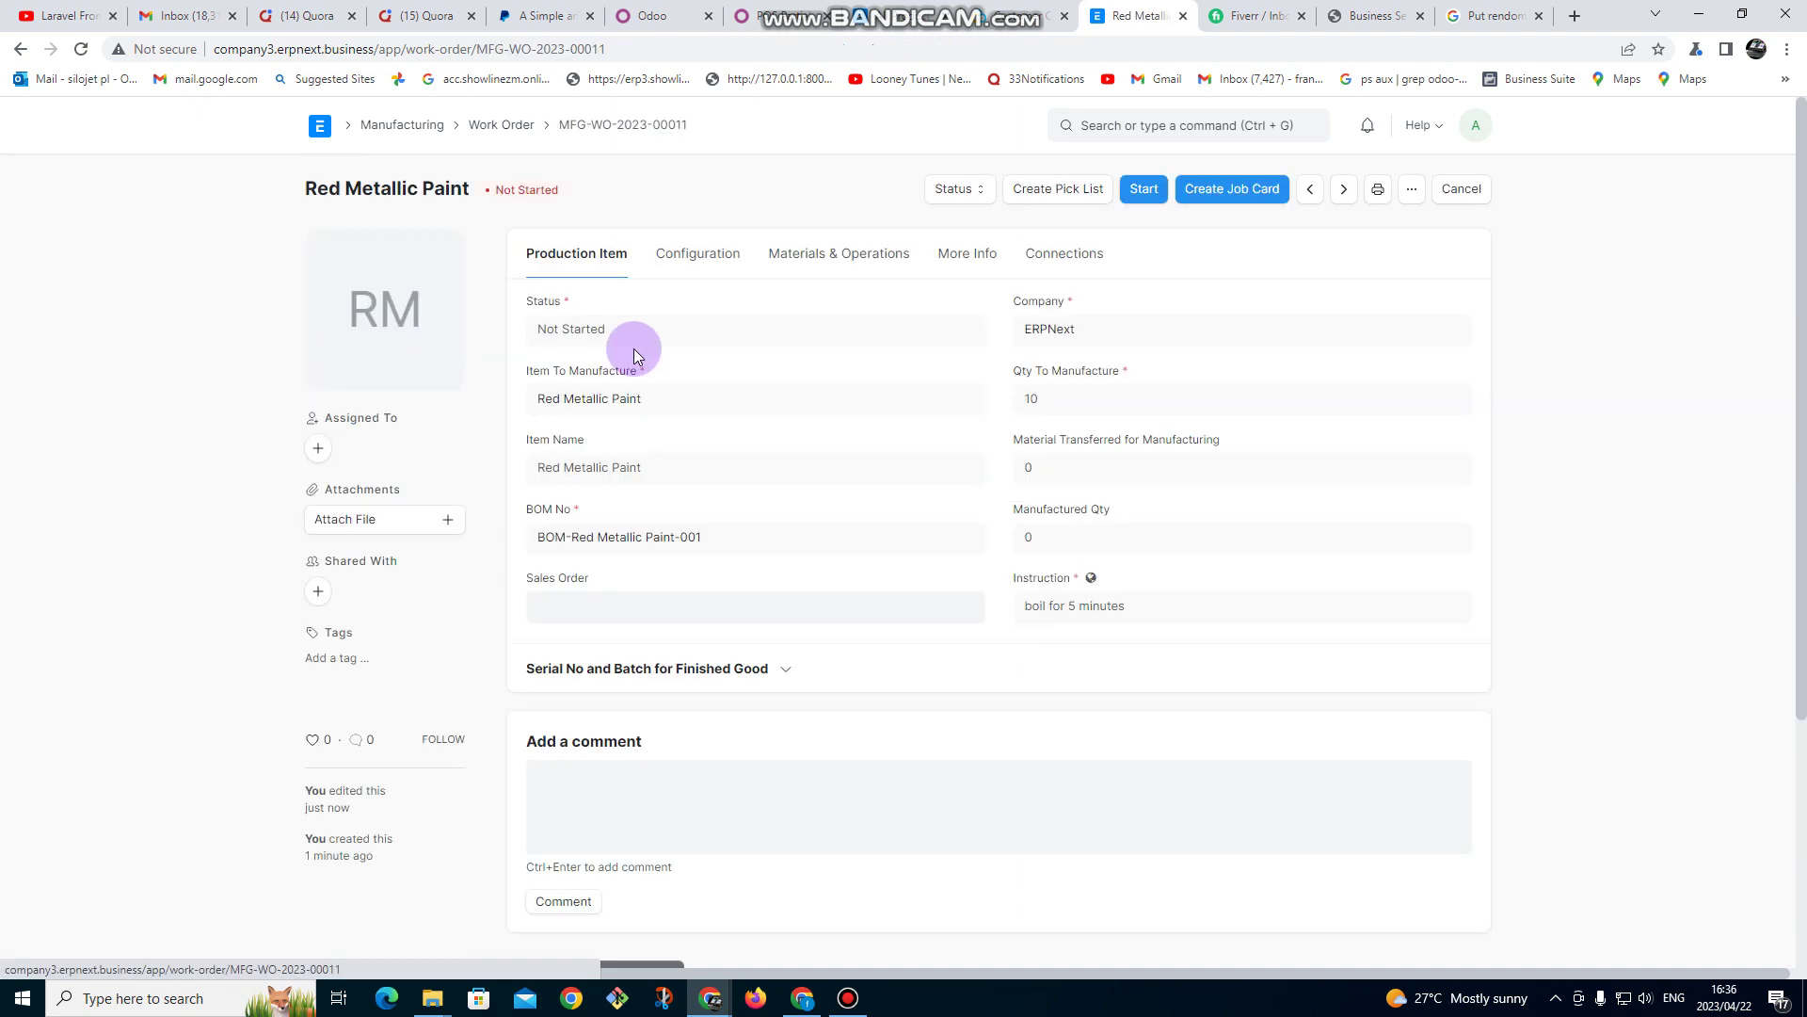
click(1152, 196)
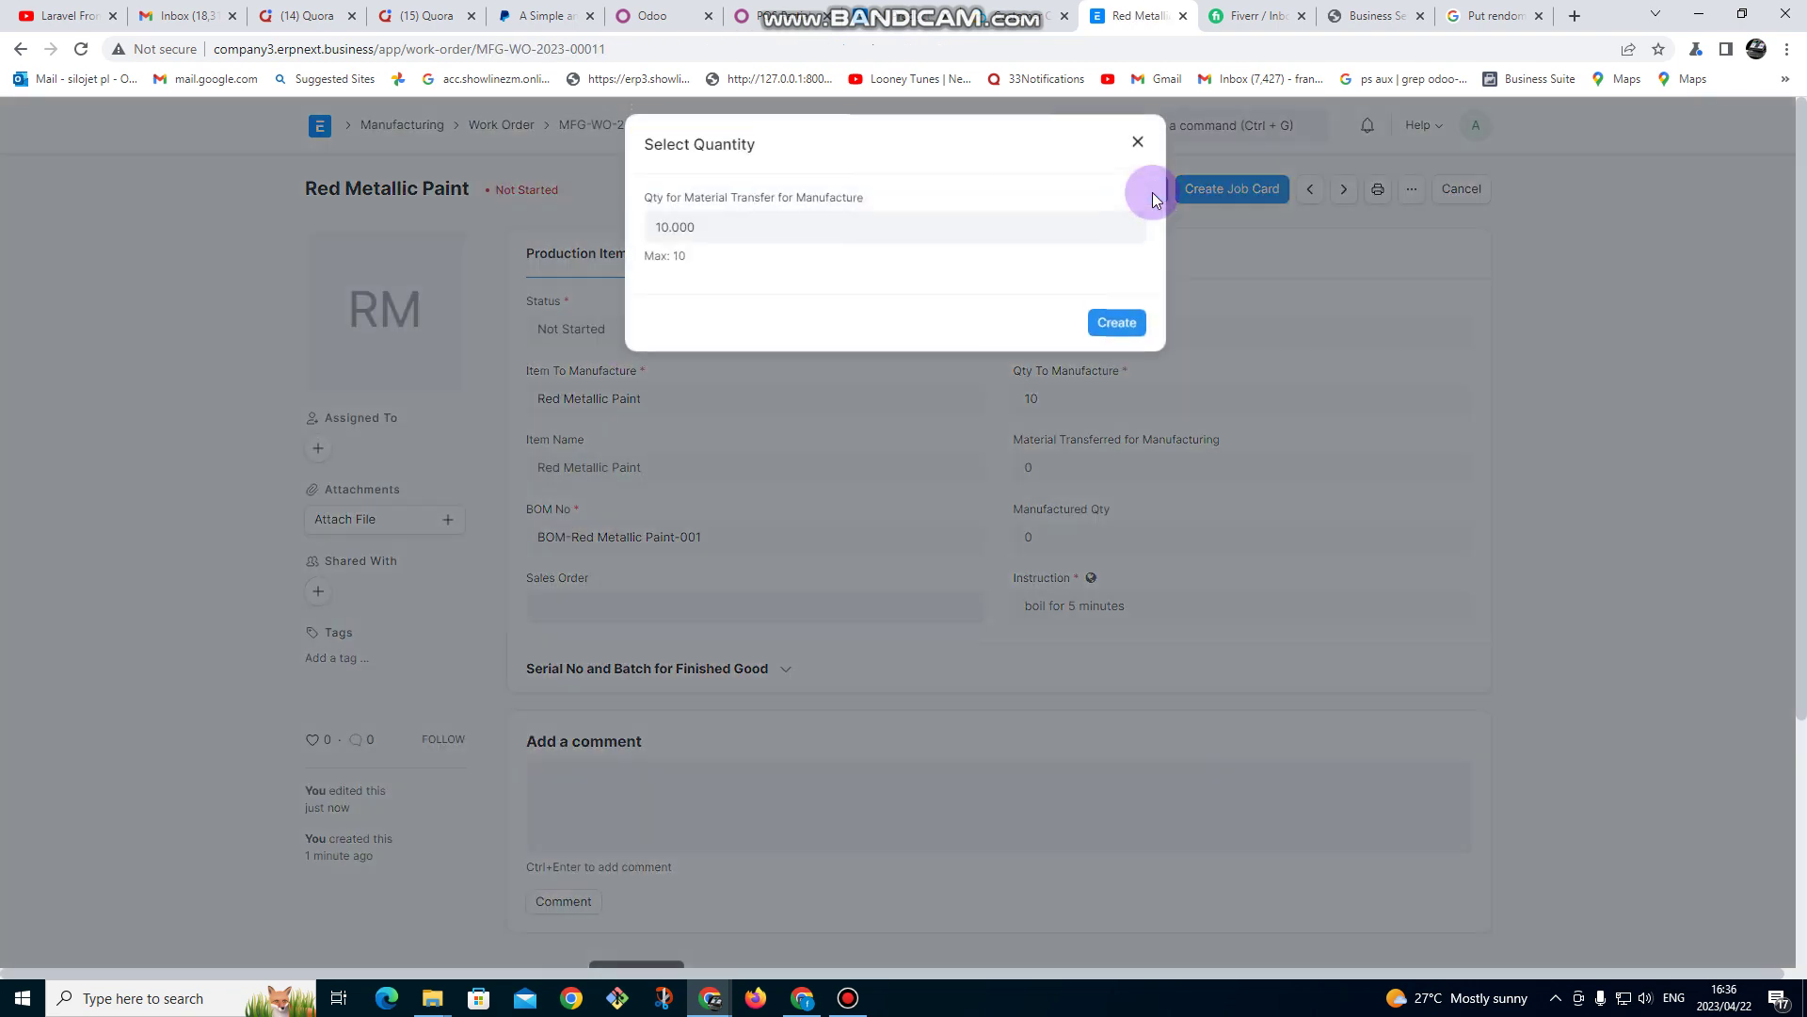
click(1120, 330)
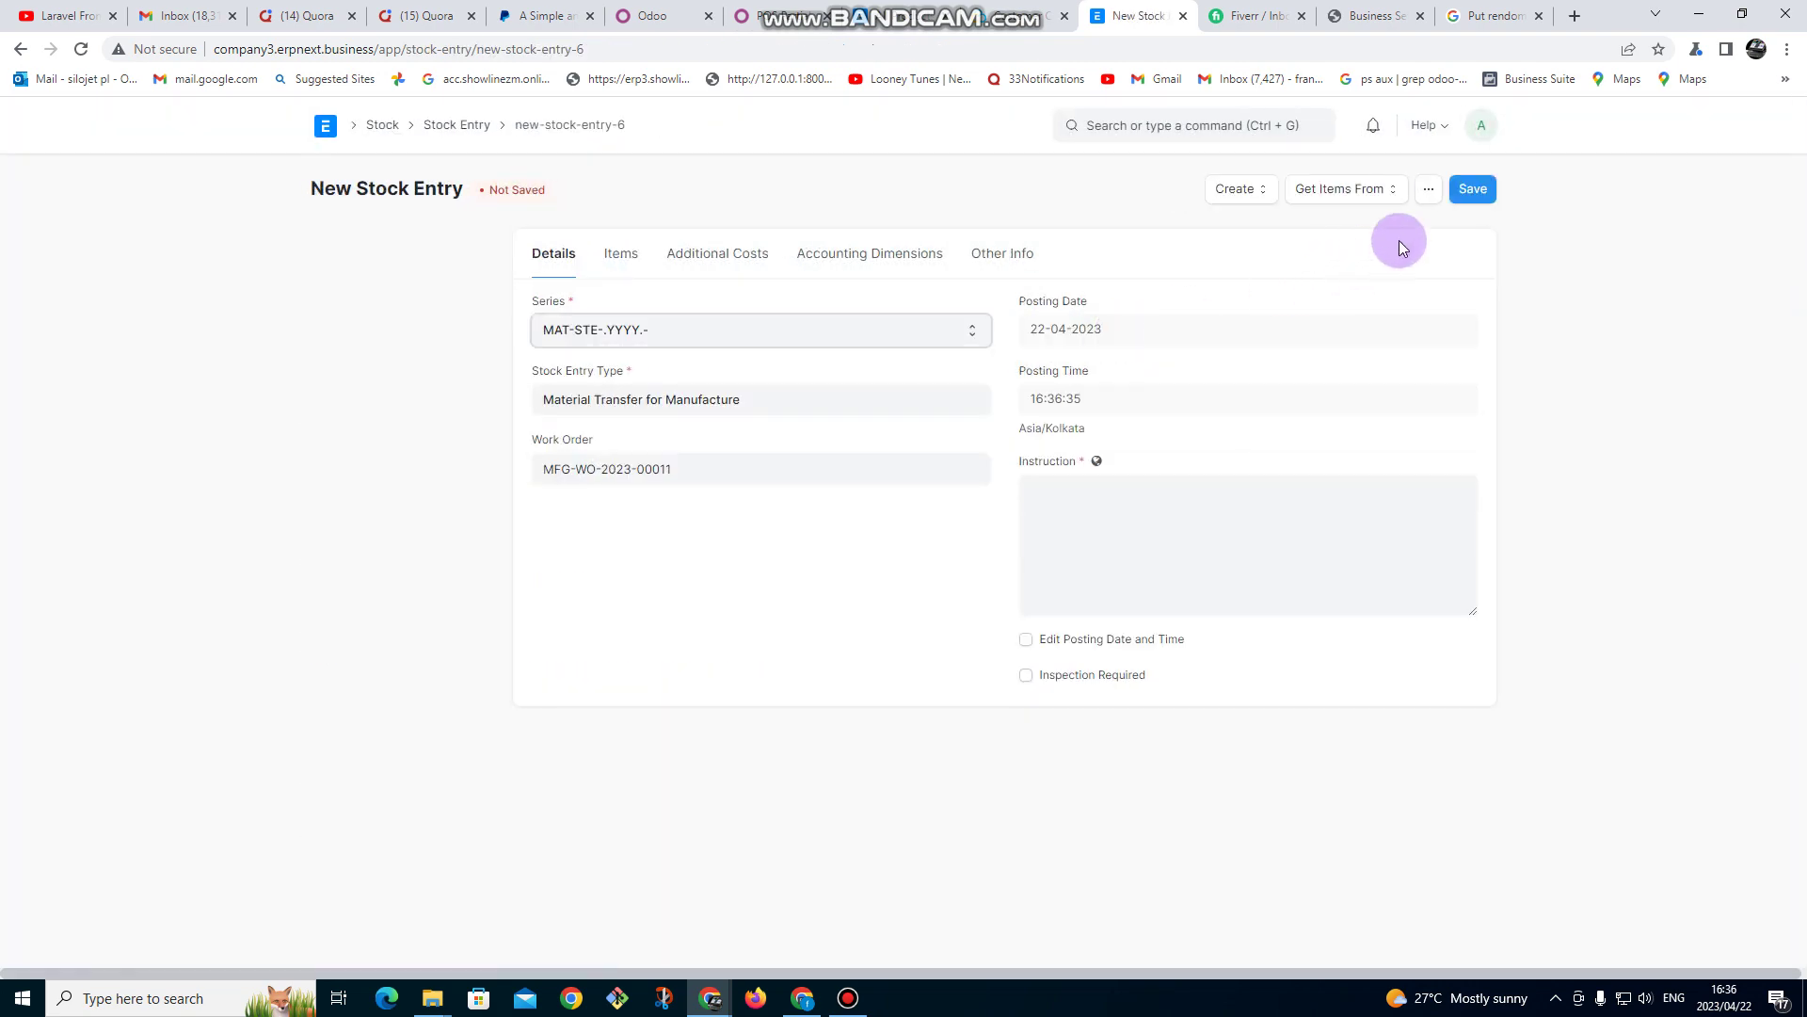
- Add instruction 'boil for 5 minutes' and save stock entry MAT-STE-2023-00015 as draft
click(1474, 191)
click(1146, 152)
click(1163, 529)
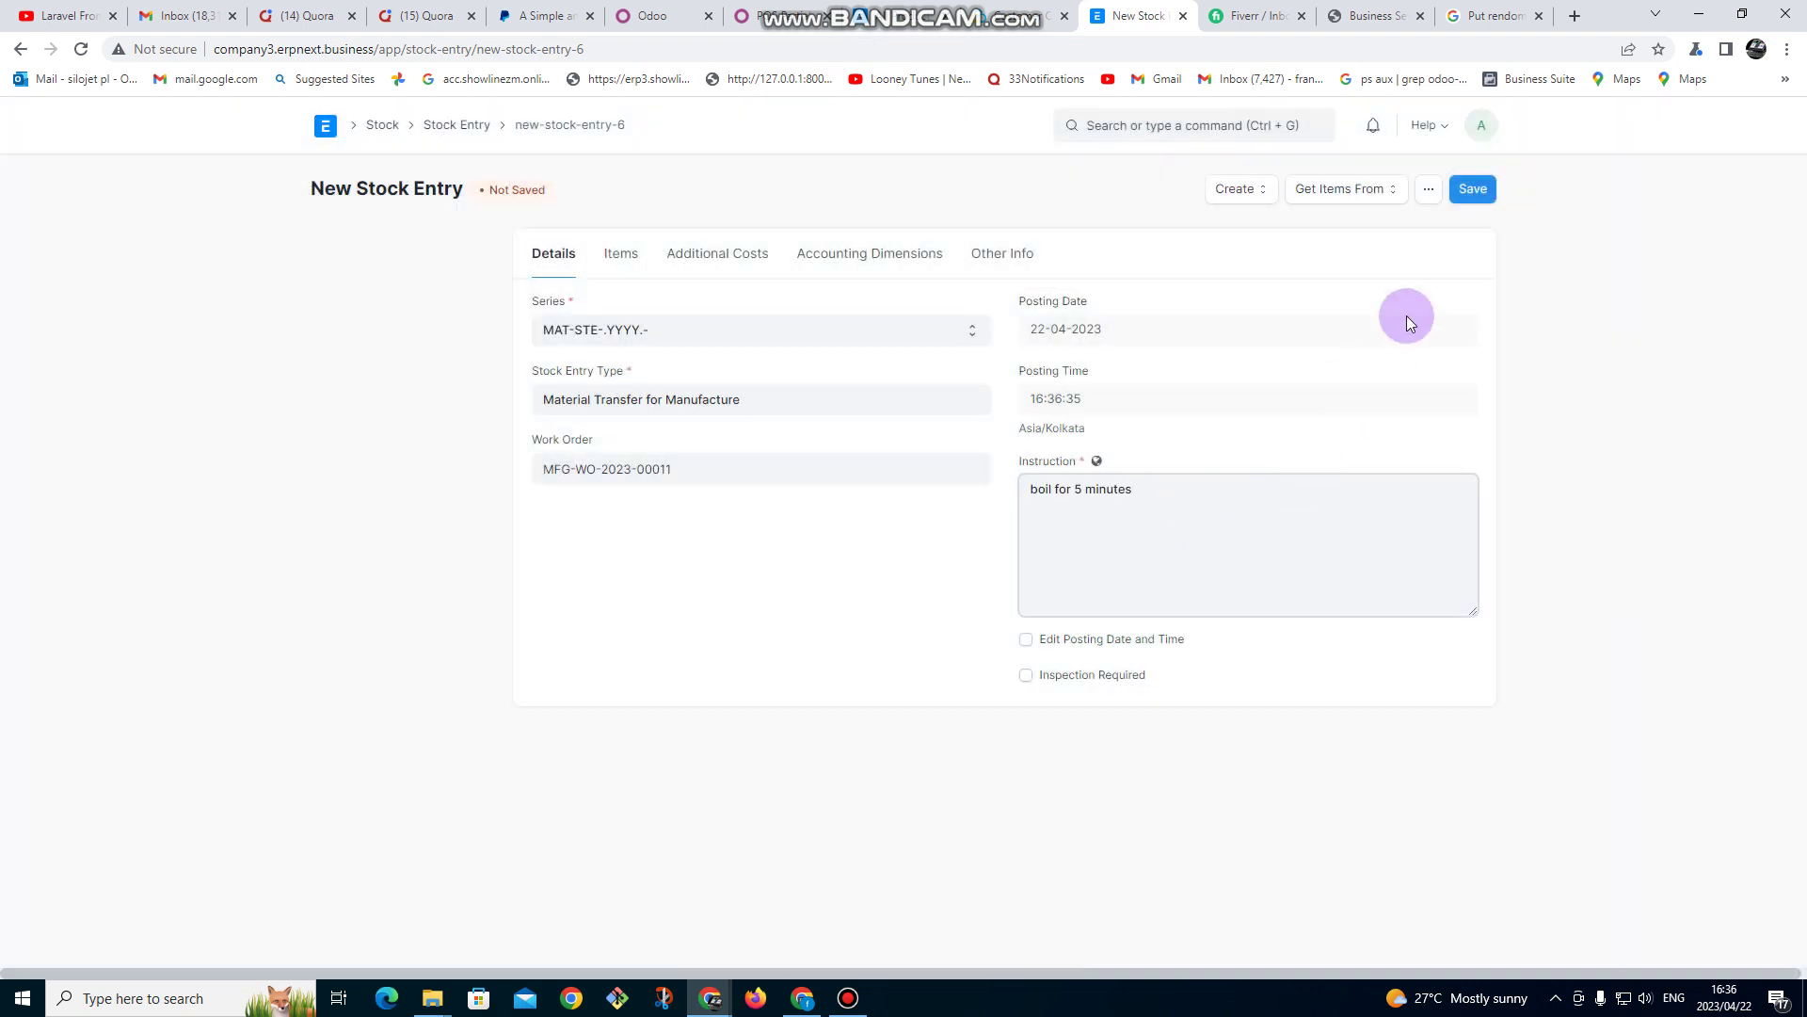
click(1473, 190)
click(1461, 193)
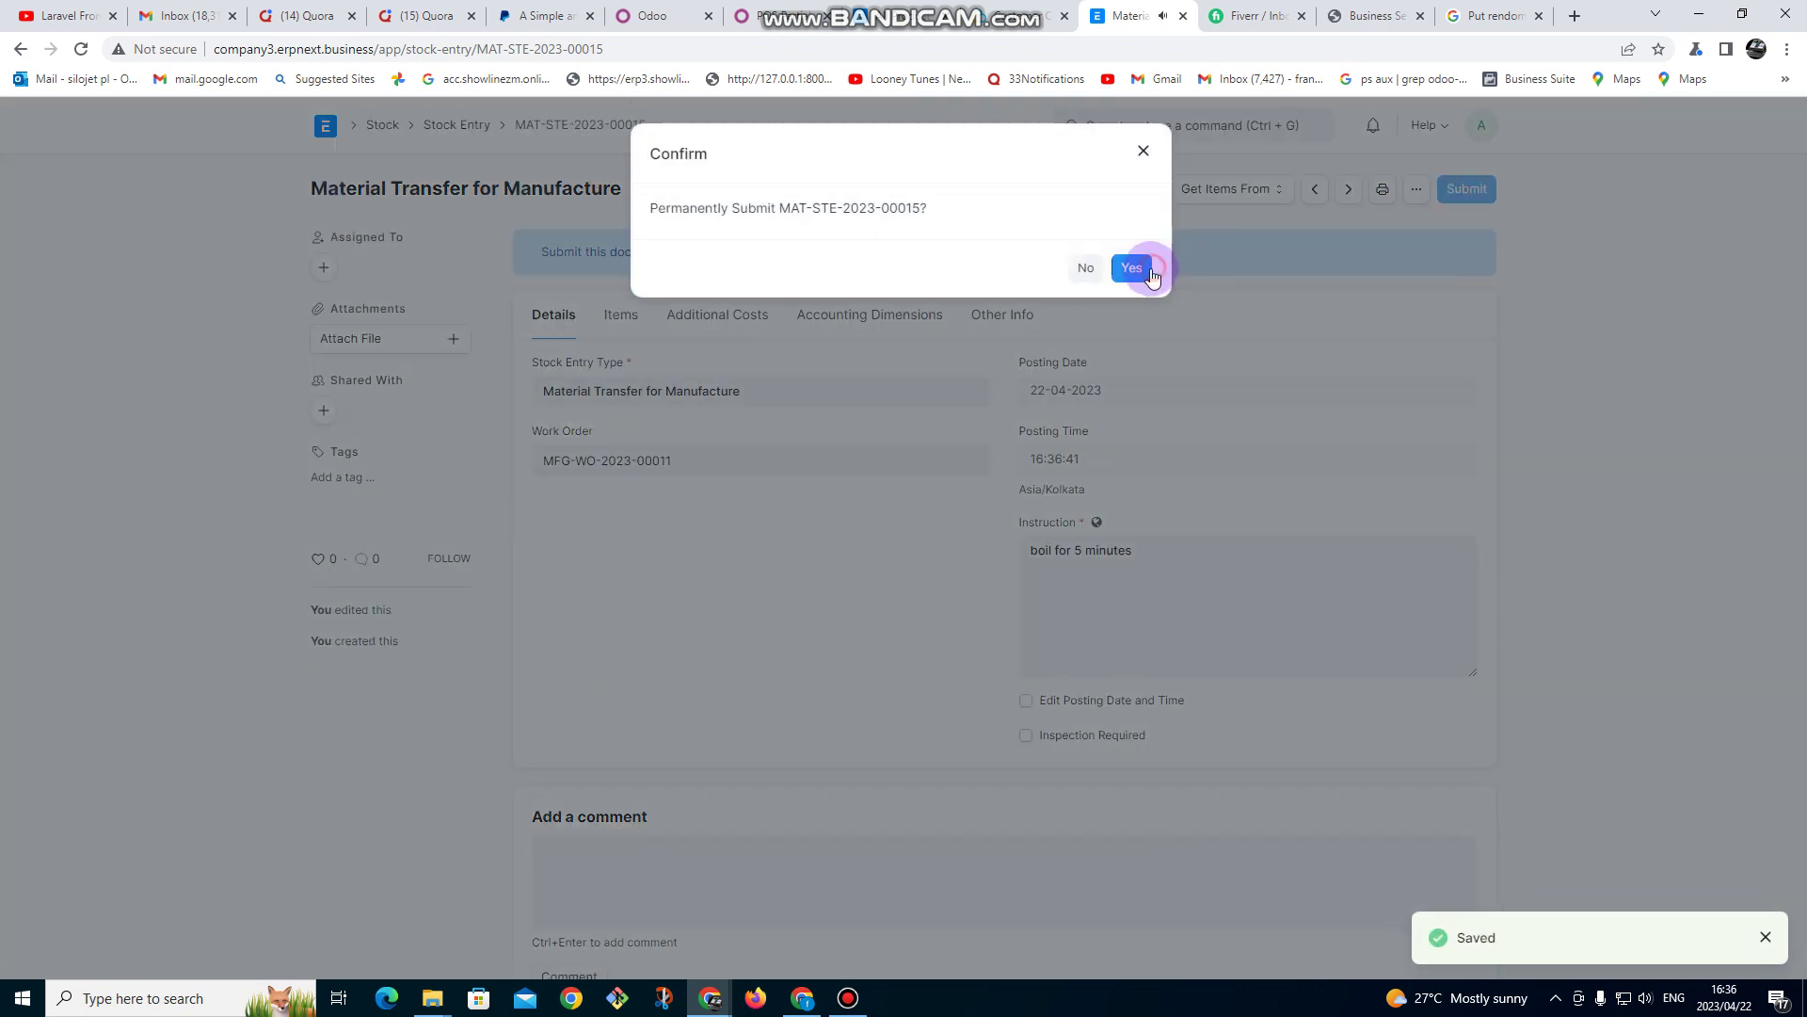
click(1132, 268)
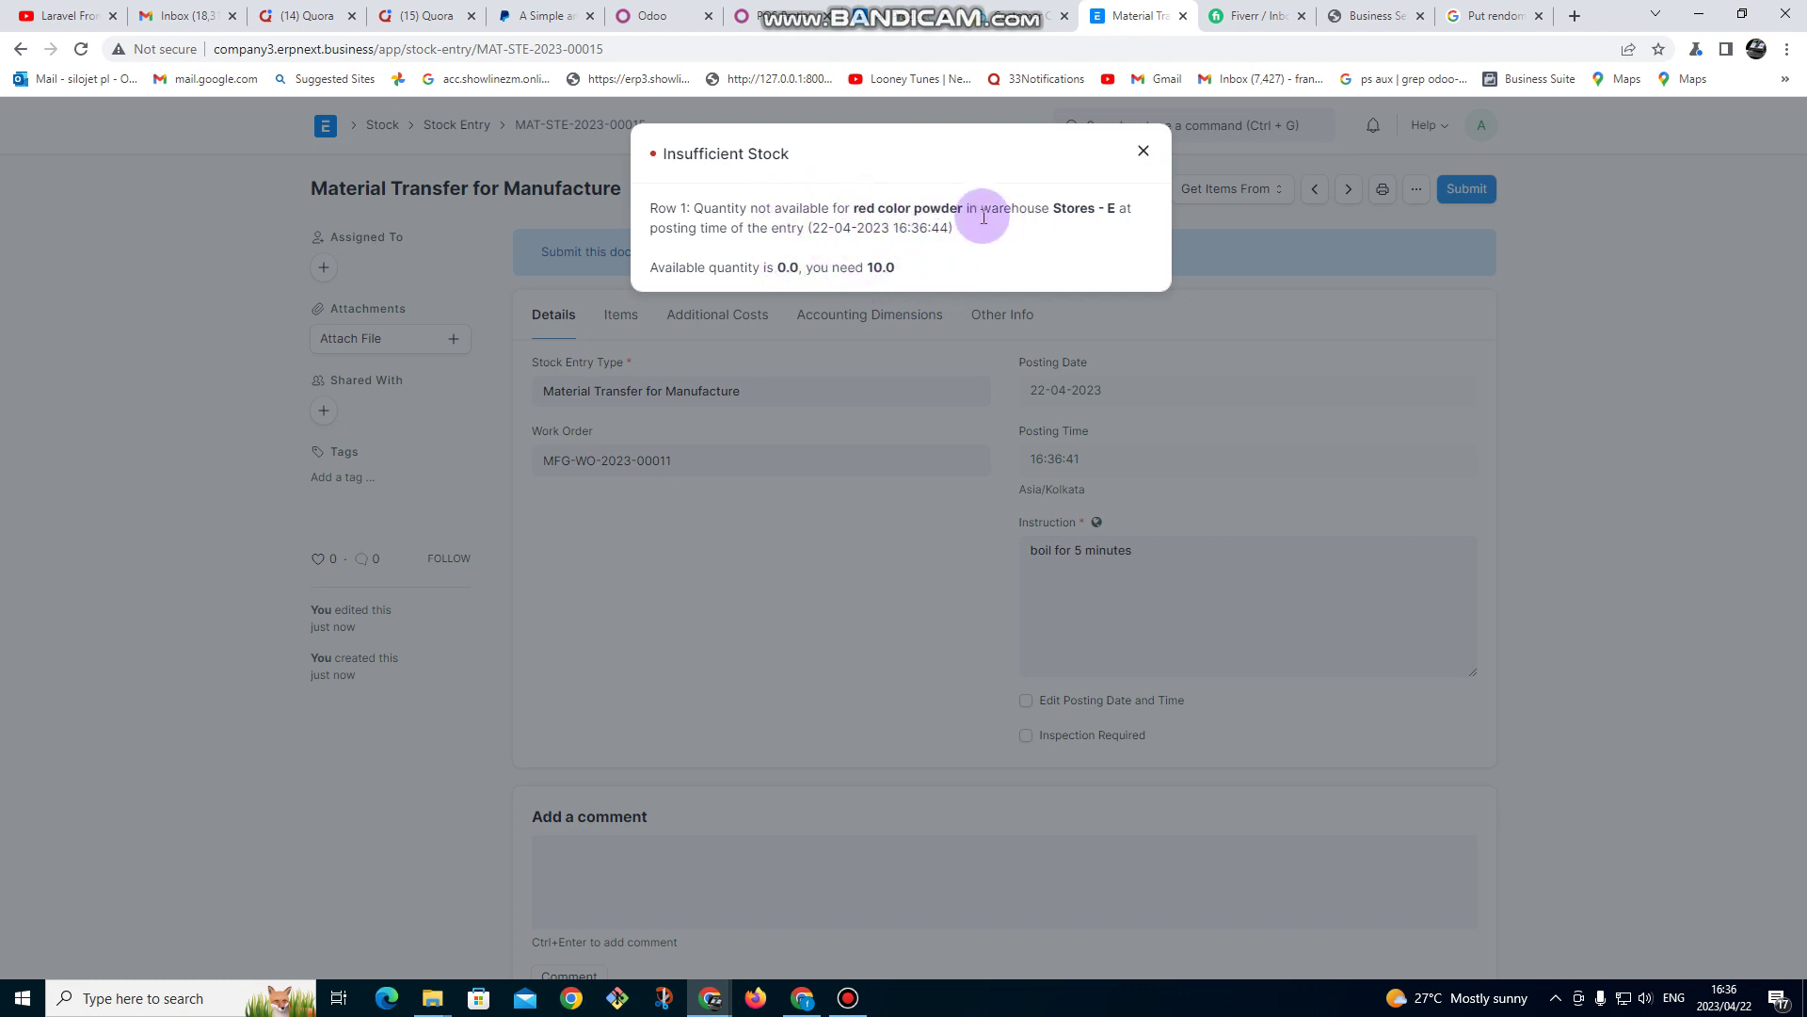
click(1141, 153)
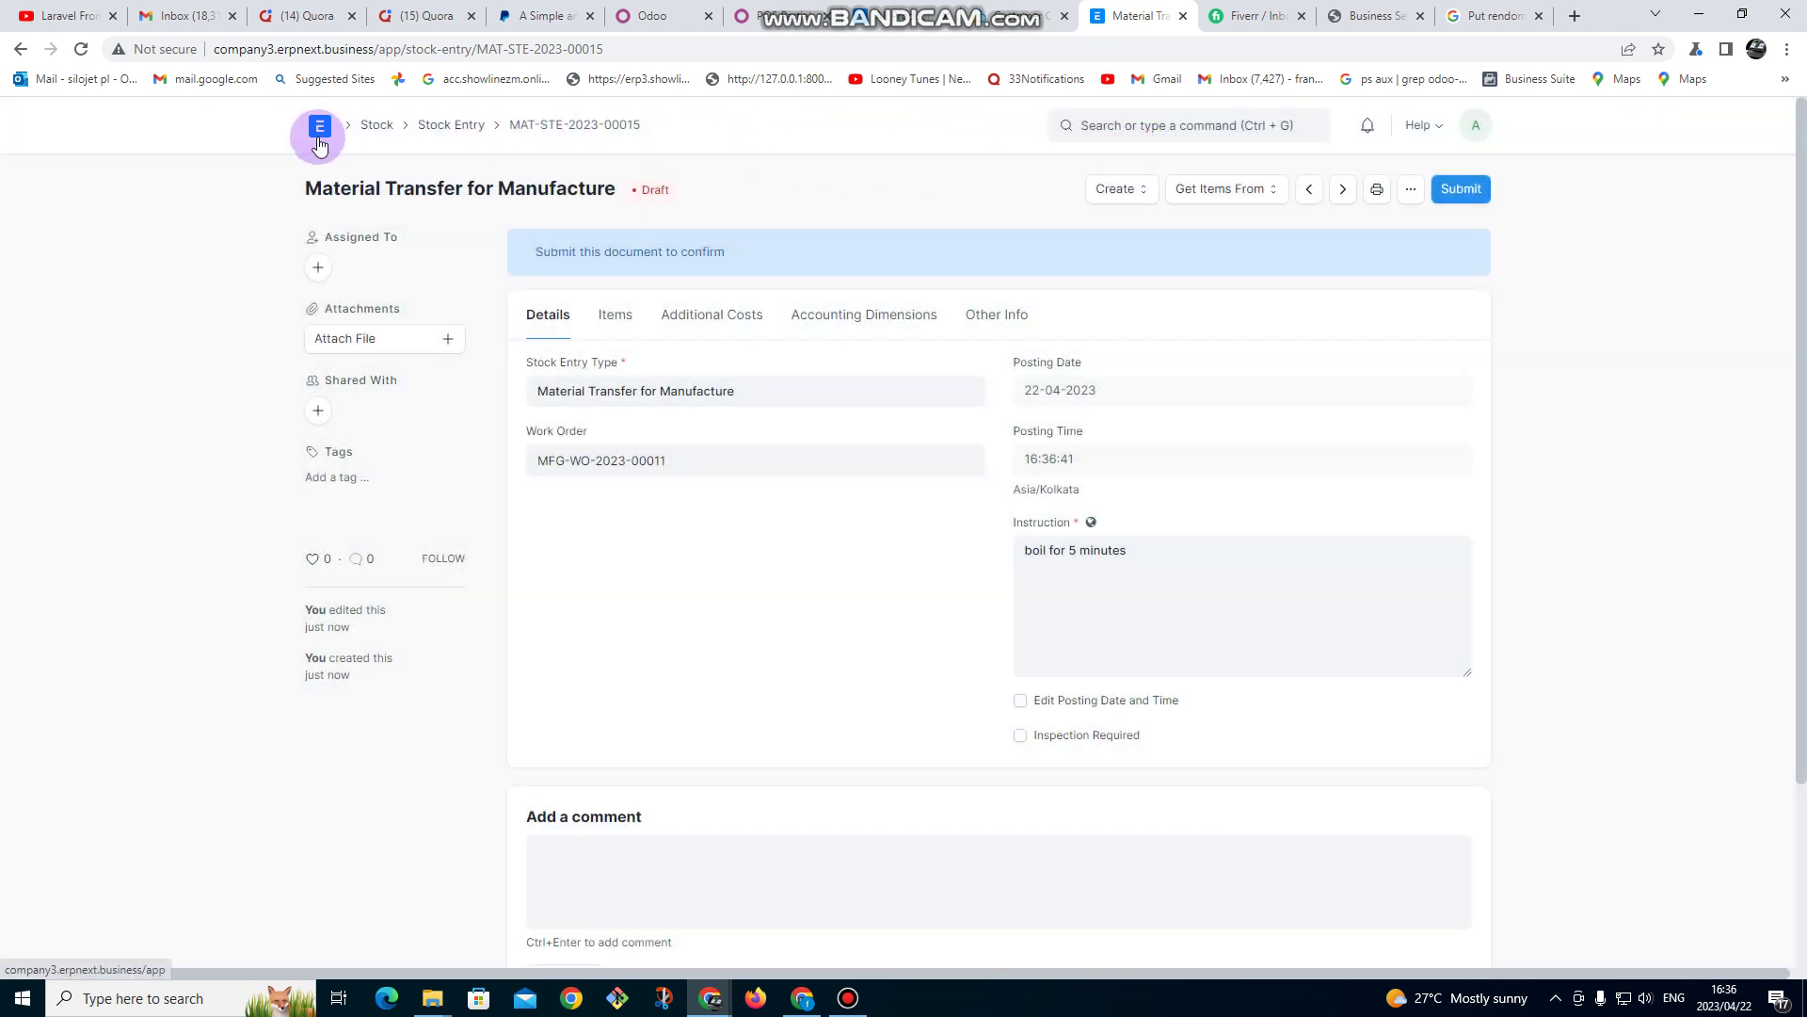
- Go to Stock > Stock Reconciliation from Home and add a new stock reconciliation
click(321, 131)
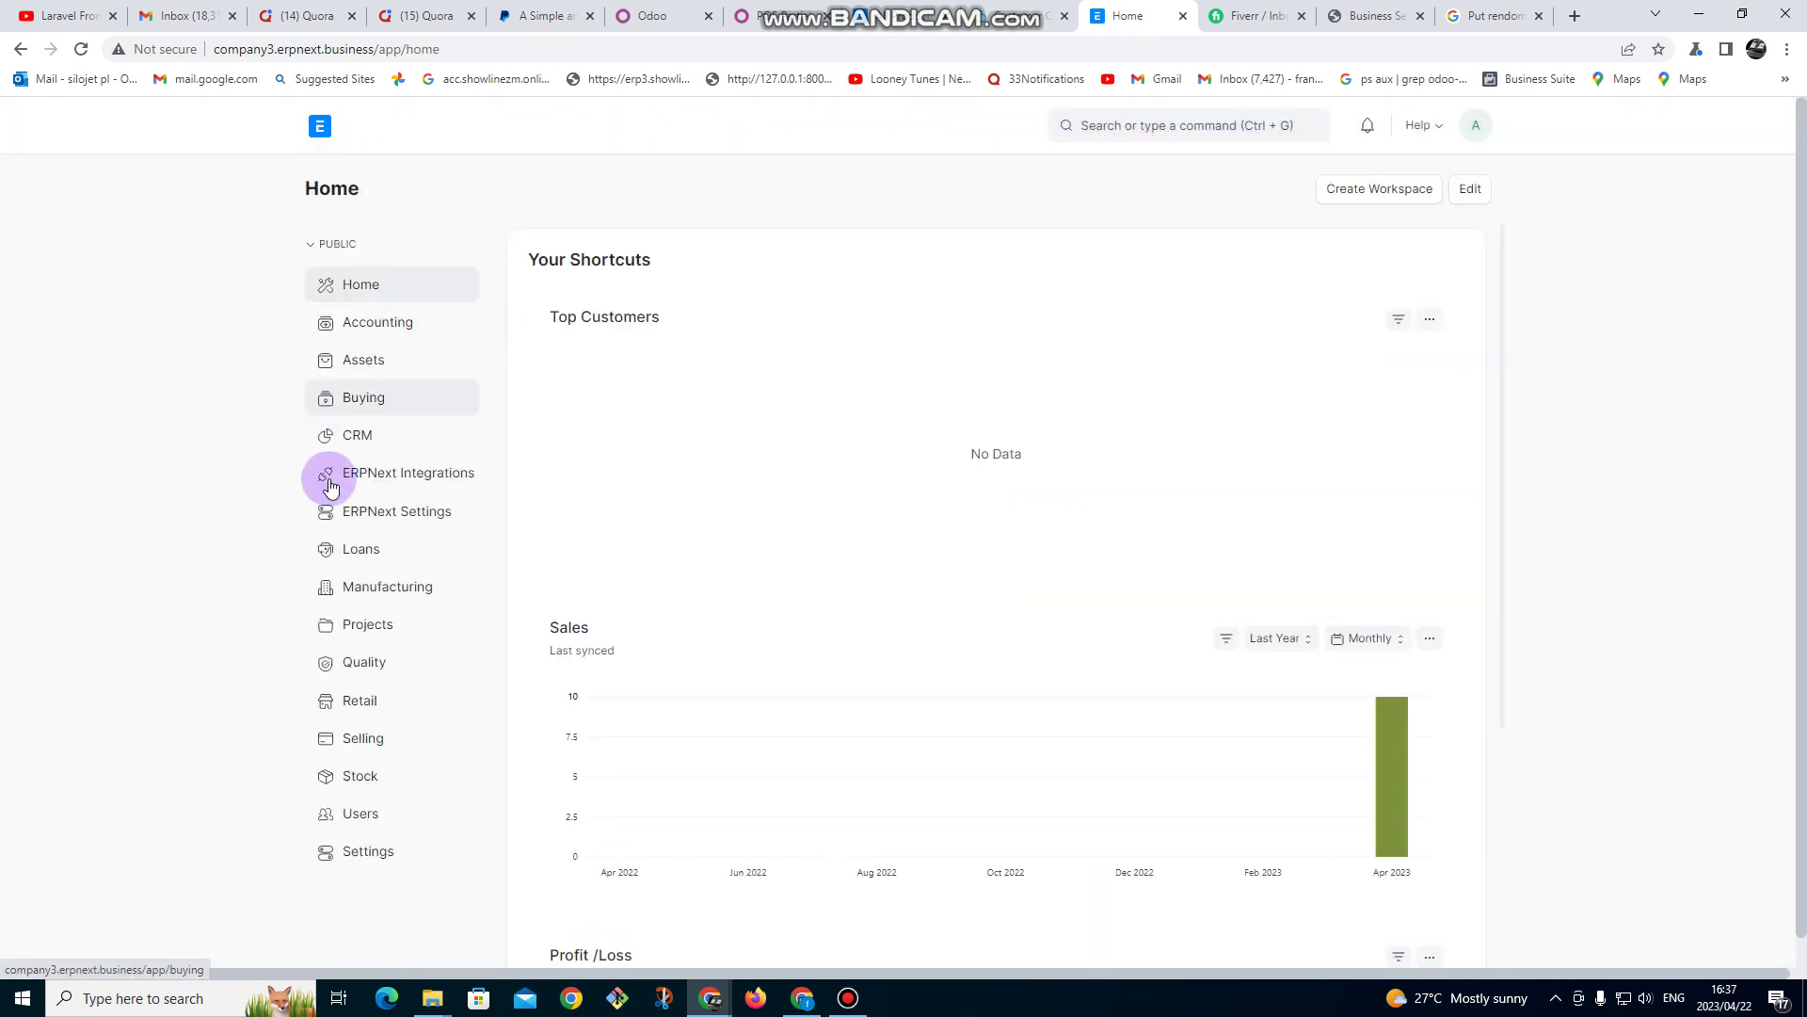
click(363, 778)
scroll(833, 764, down, 2)
scroll(851, 727, down, 3)
click(1238, 789)
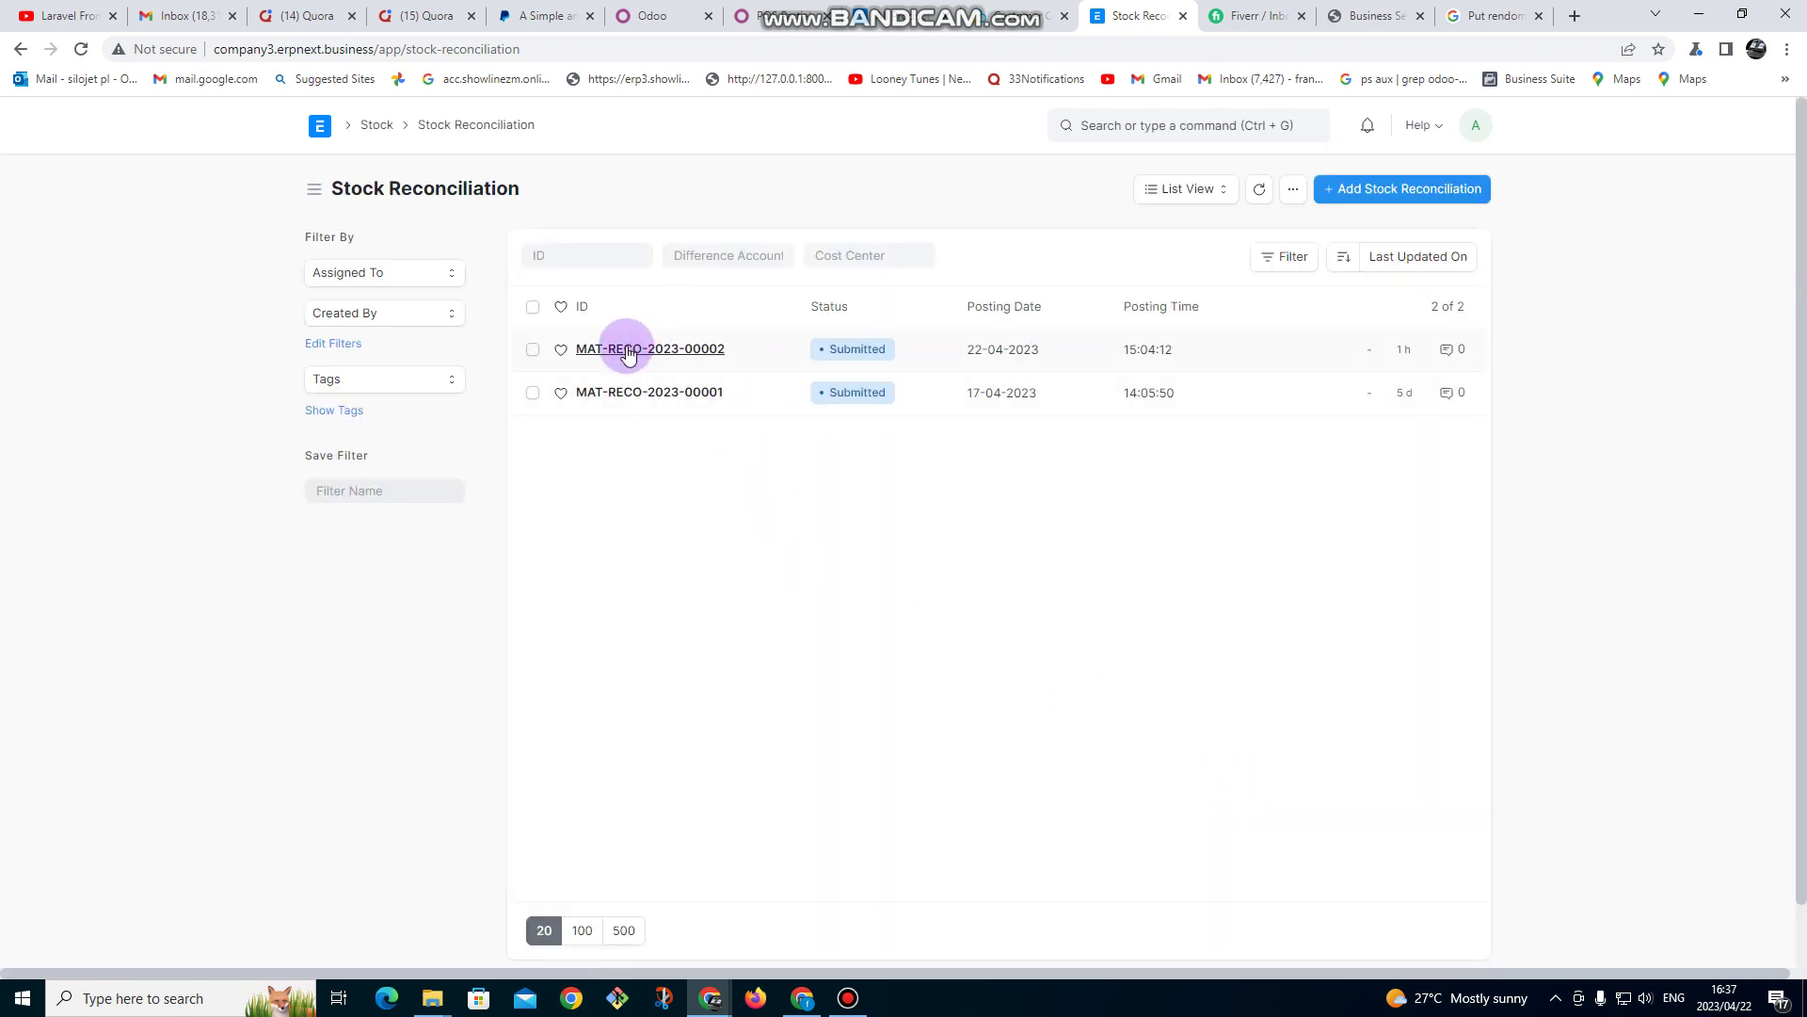
click(1422, 187)
- Set purpose Stock Reconciliation, default warehouse Stores - E, and item red color powder (qty 100, rate 1)
click(606, 425)
click(623, 474)
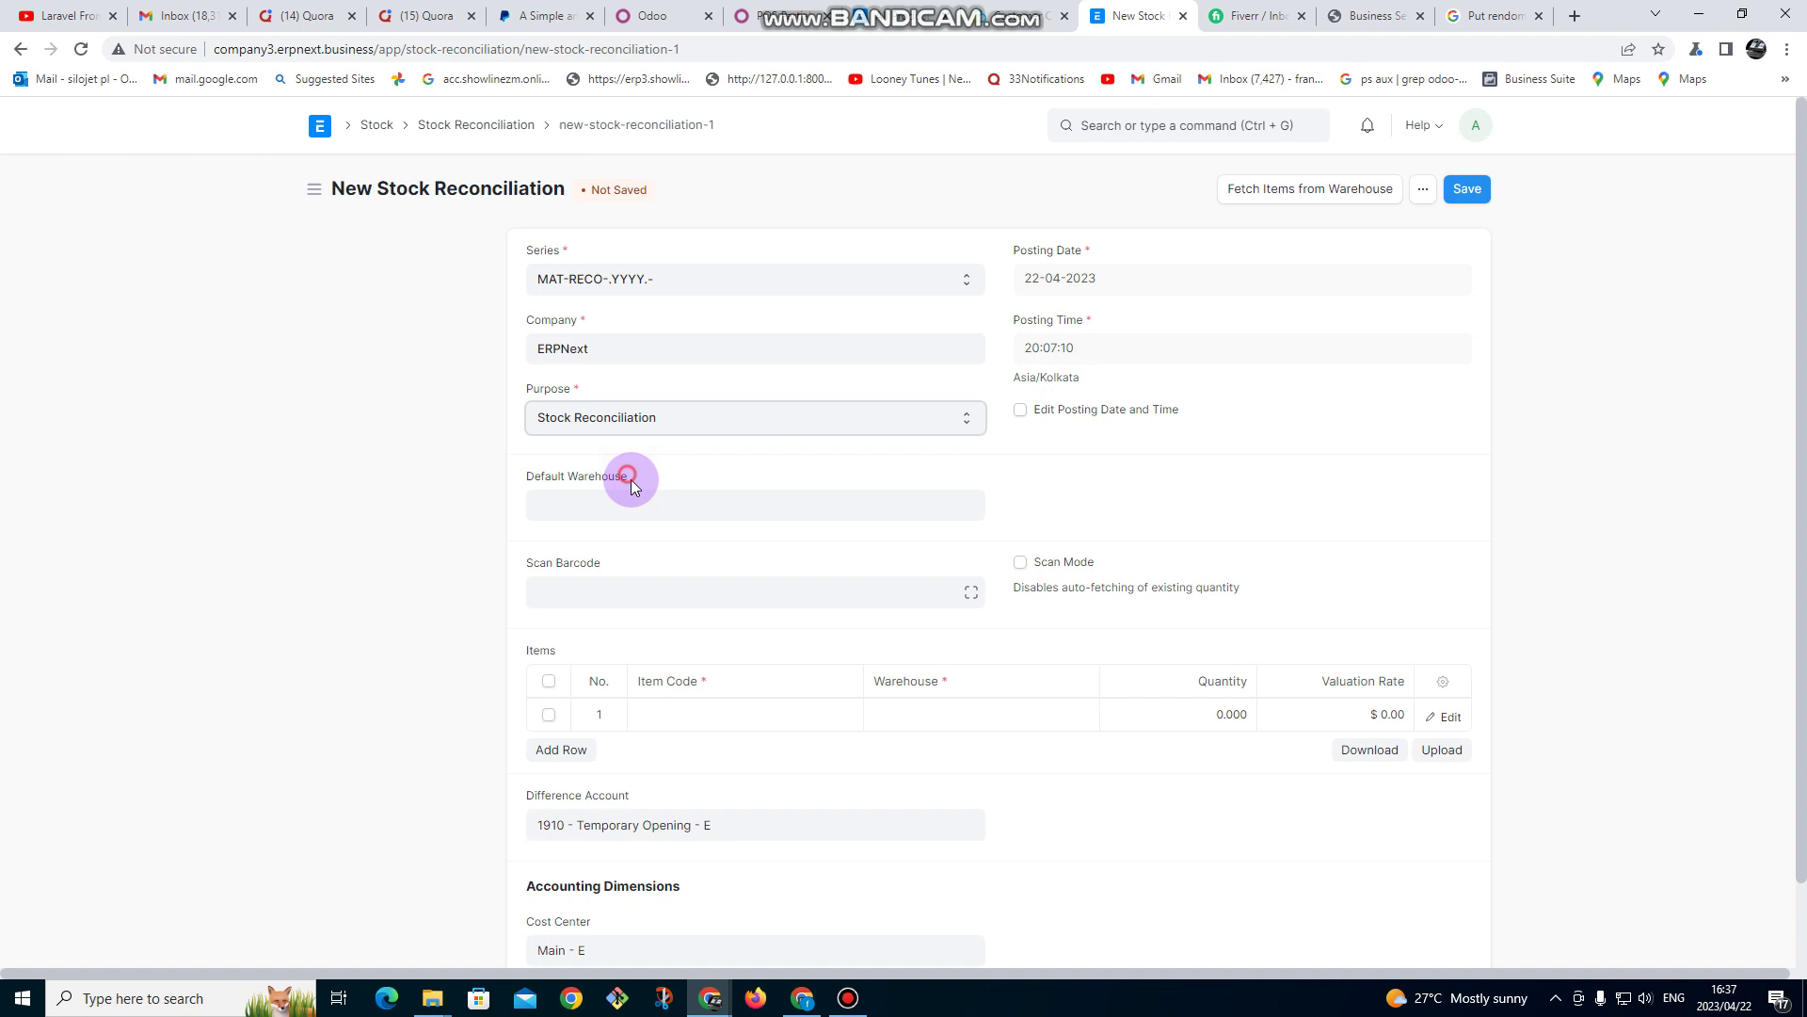
click(671, 720)
click(585, 501)
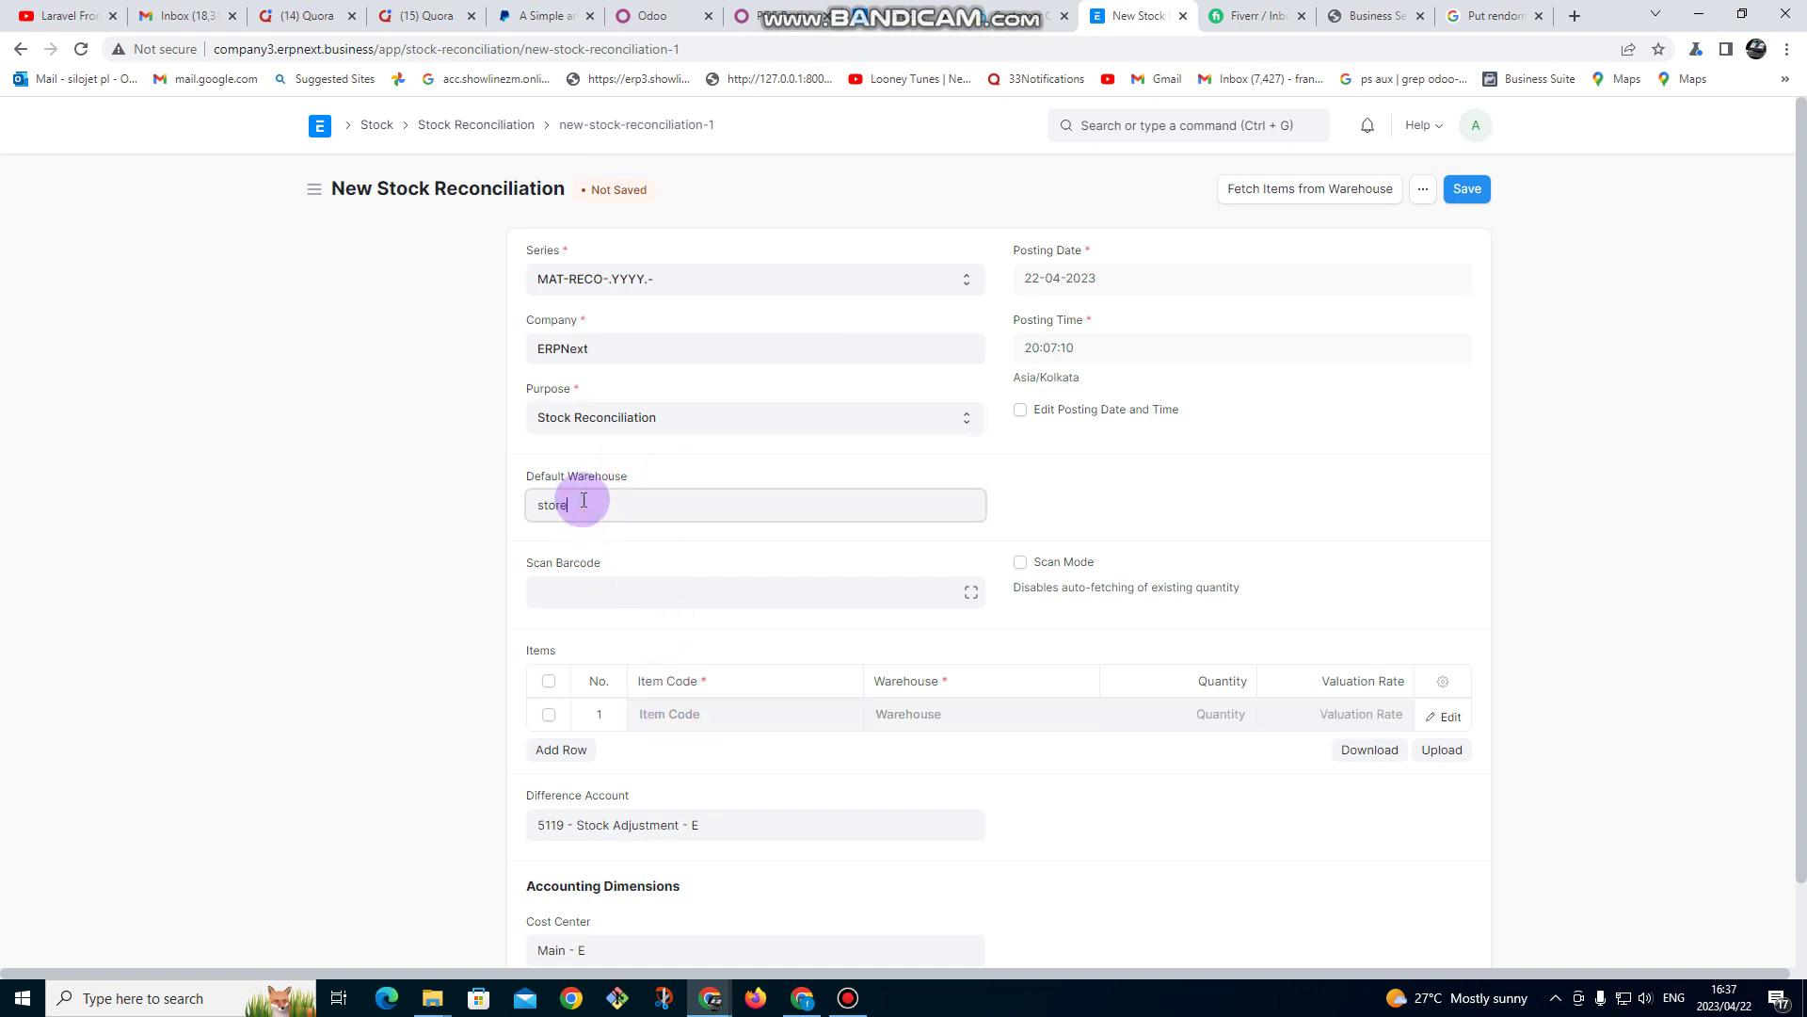
click(569, 525)
scroll(693, 629, down, 1)
click(690, 616)
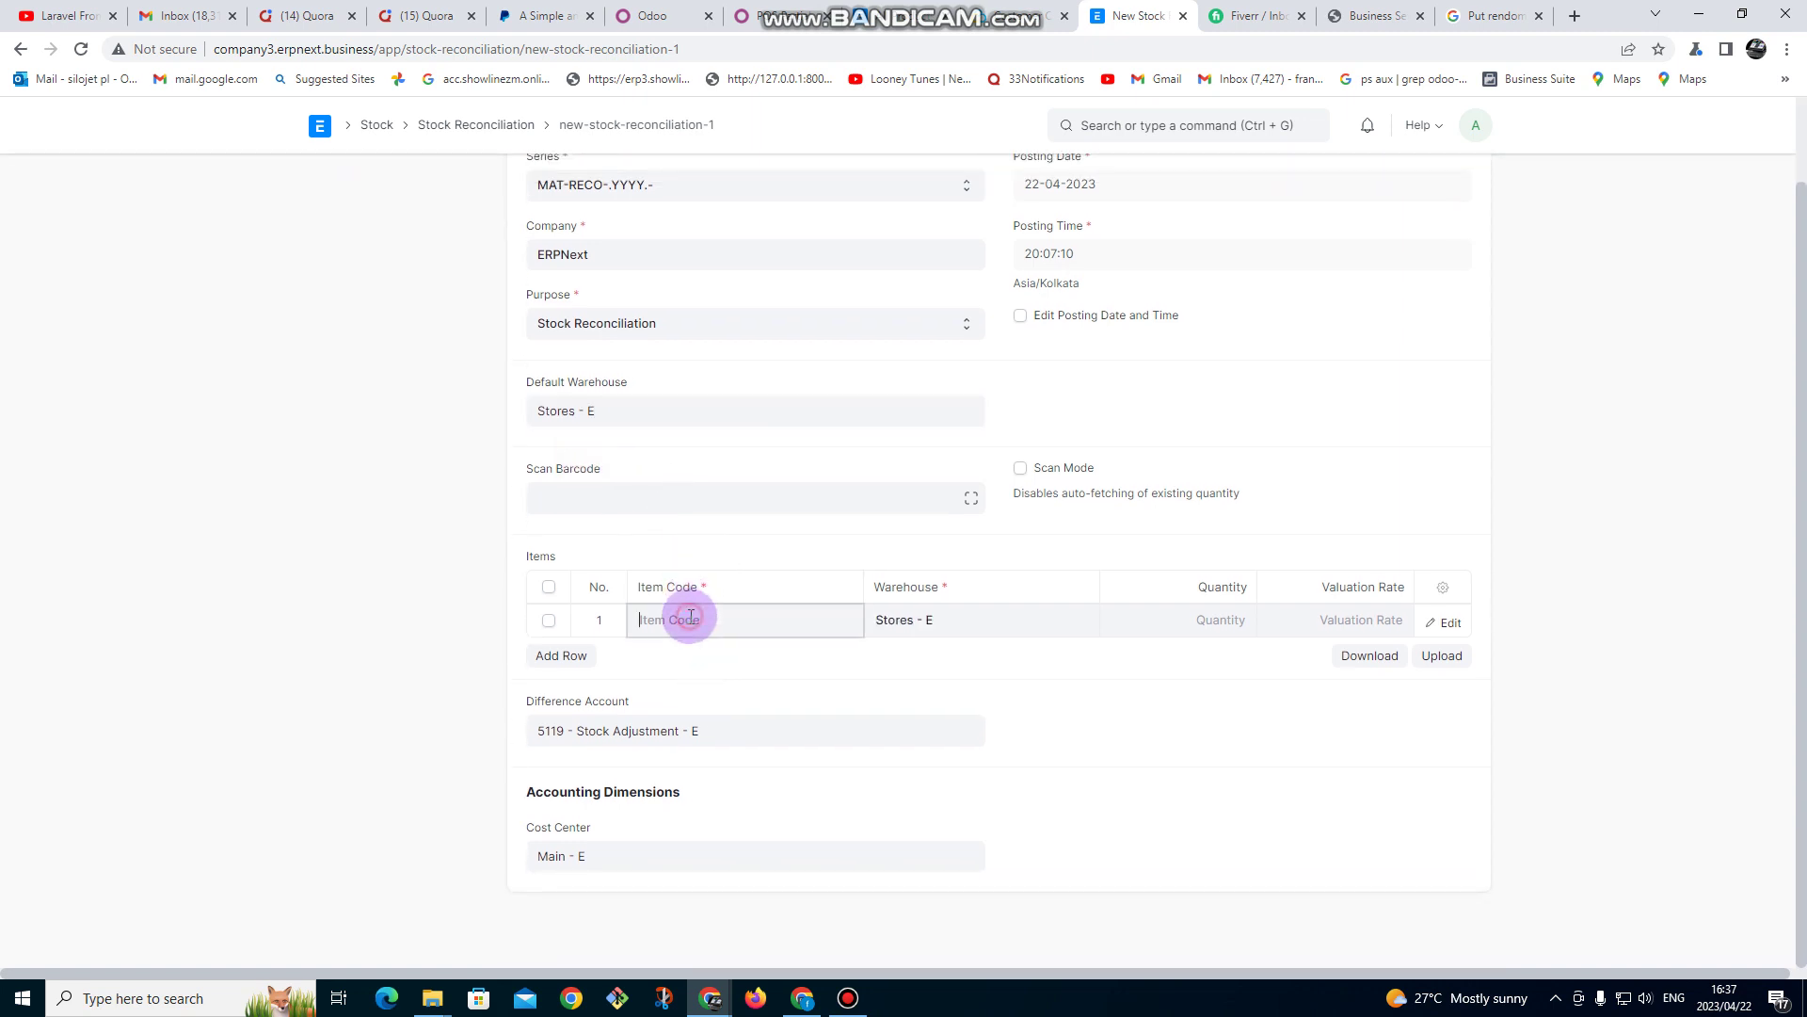
text(red)
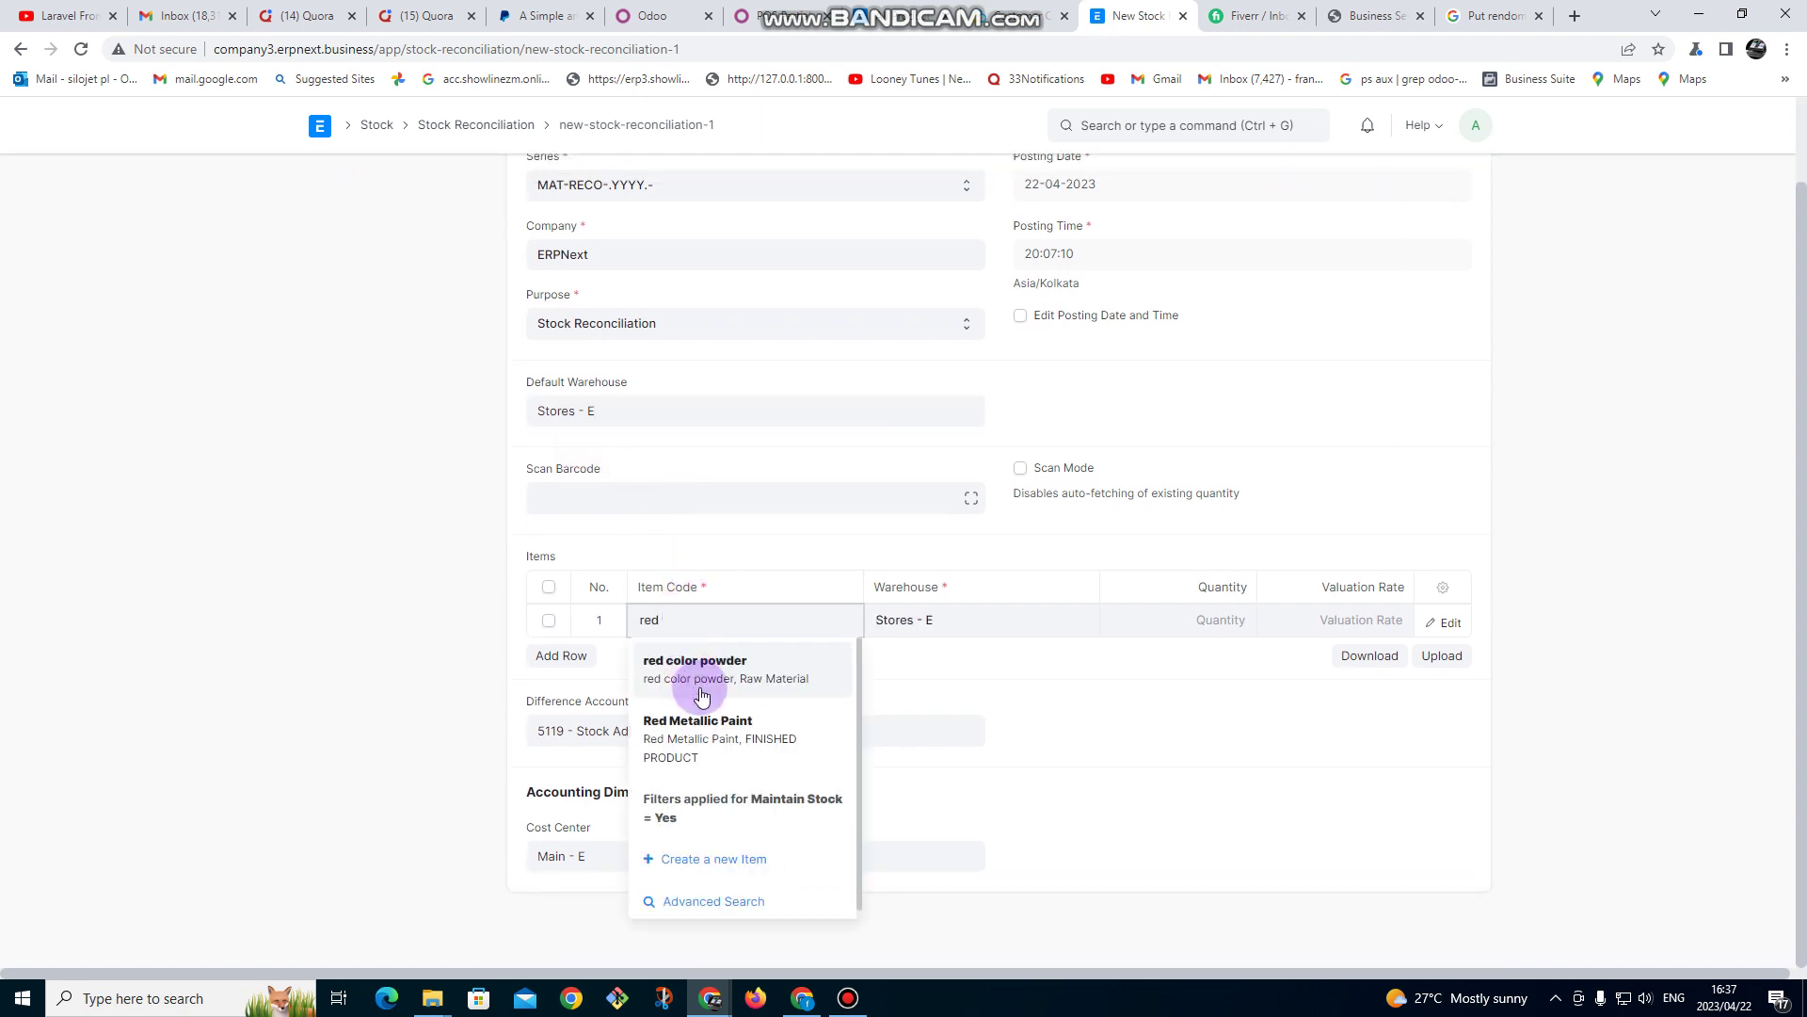
click(710, 677)
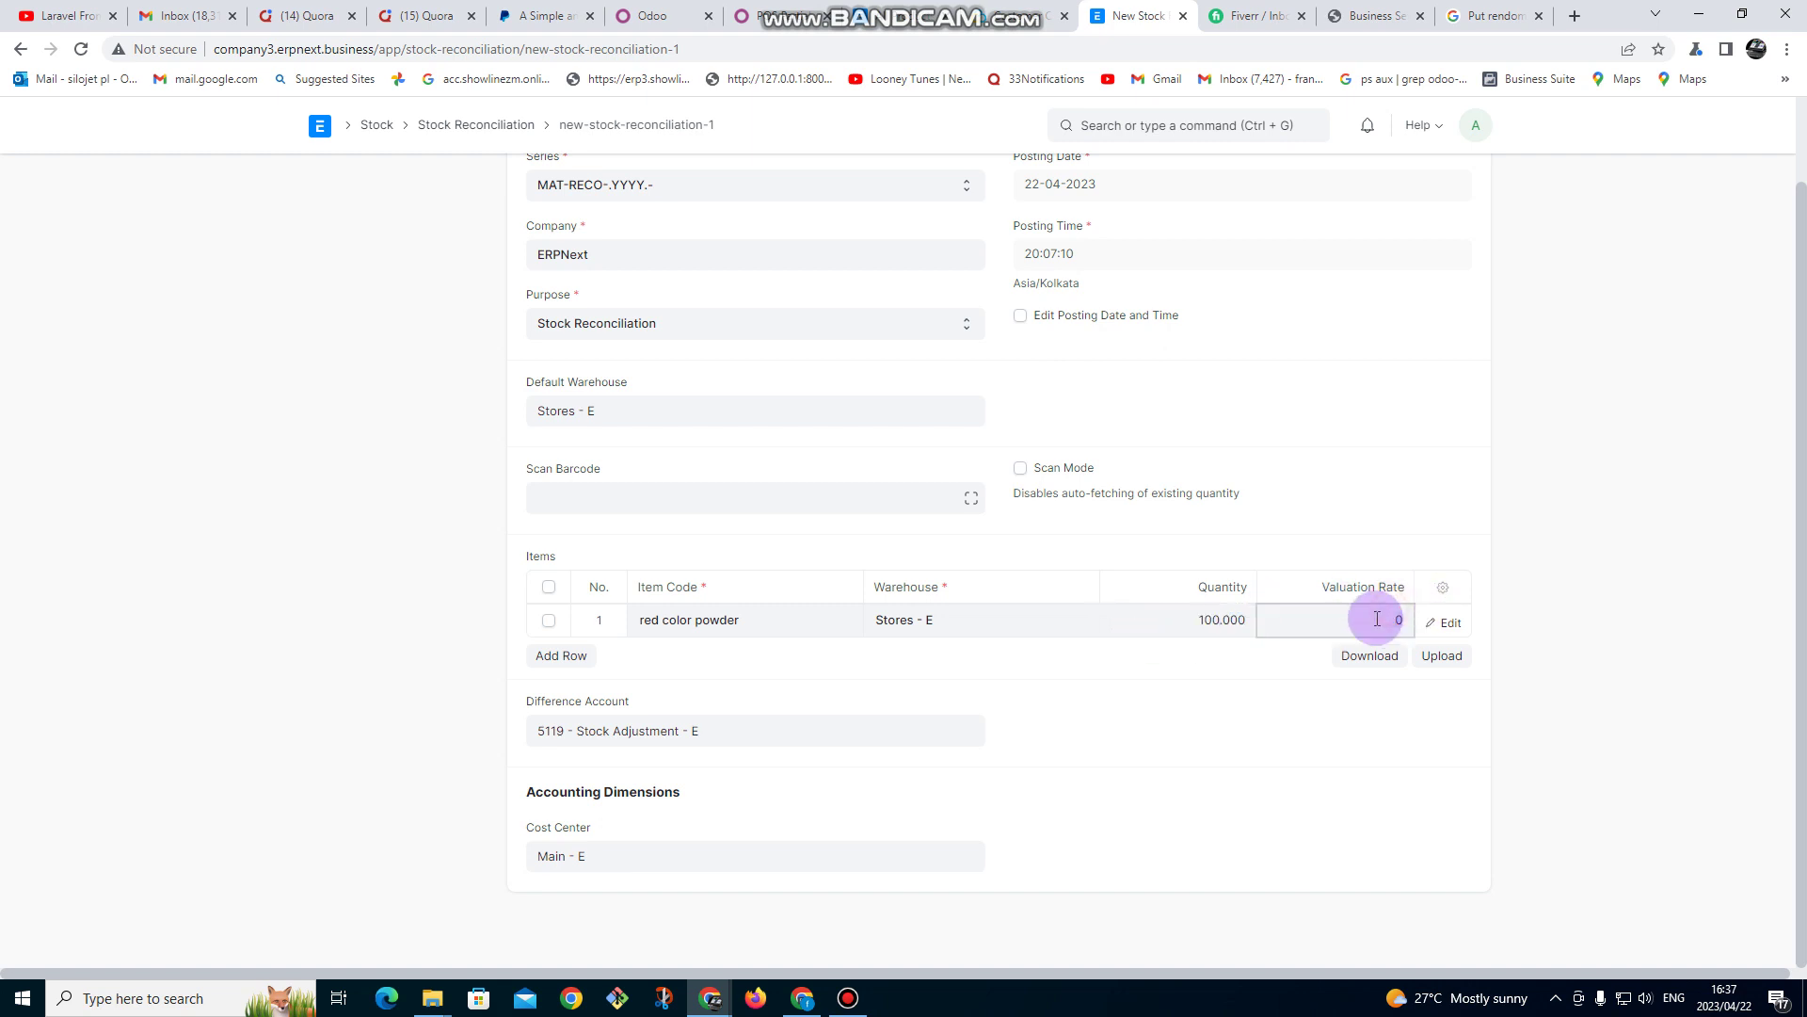
- Save and submit reconciliation MAT-RECO-2023-00003, then return to Home
scroll(1374, 695, up, 1)
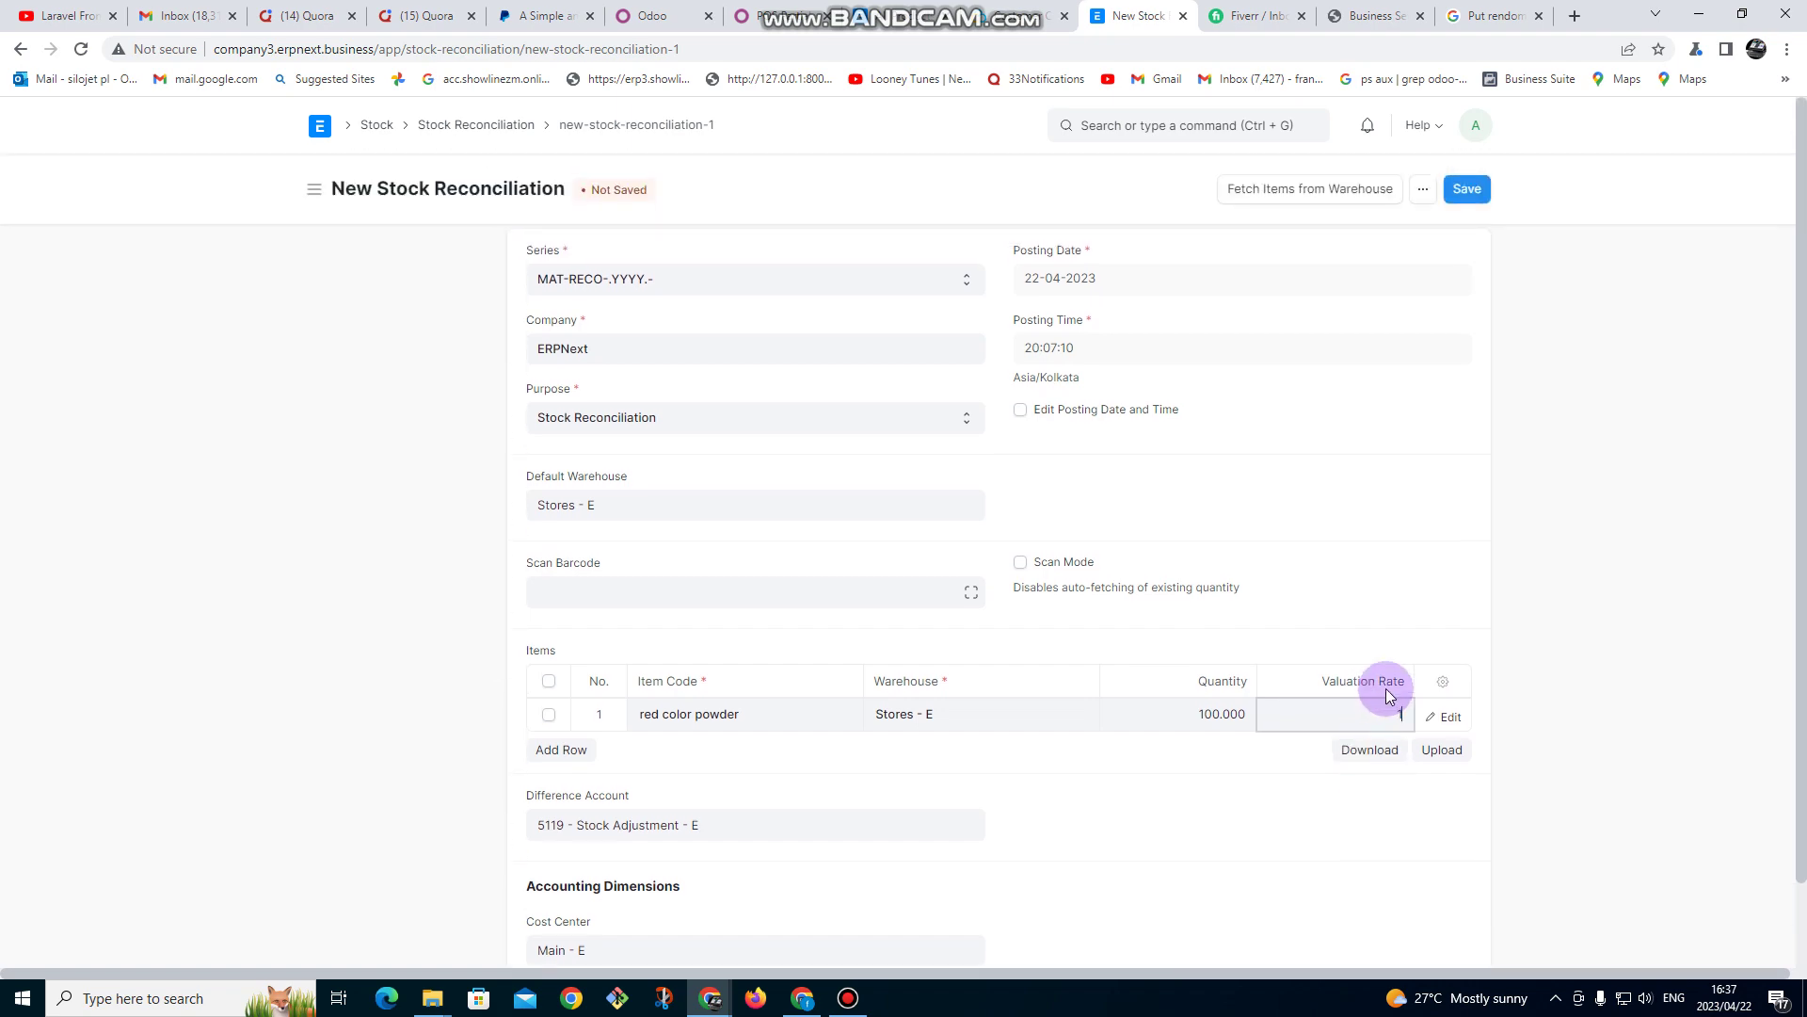
click(1465, 195)
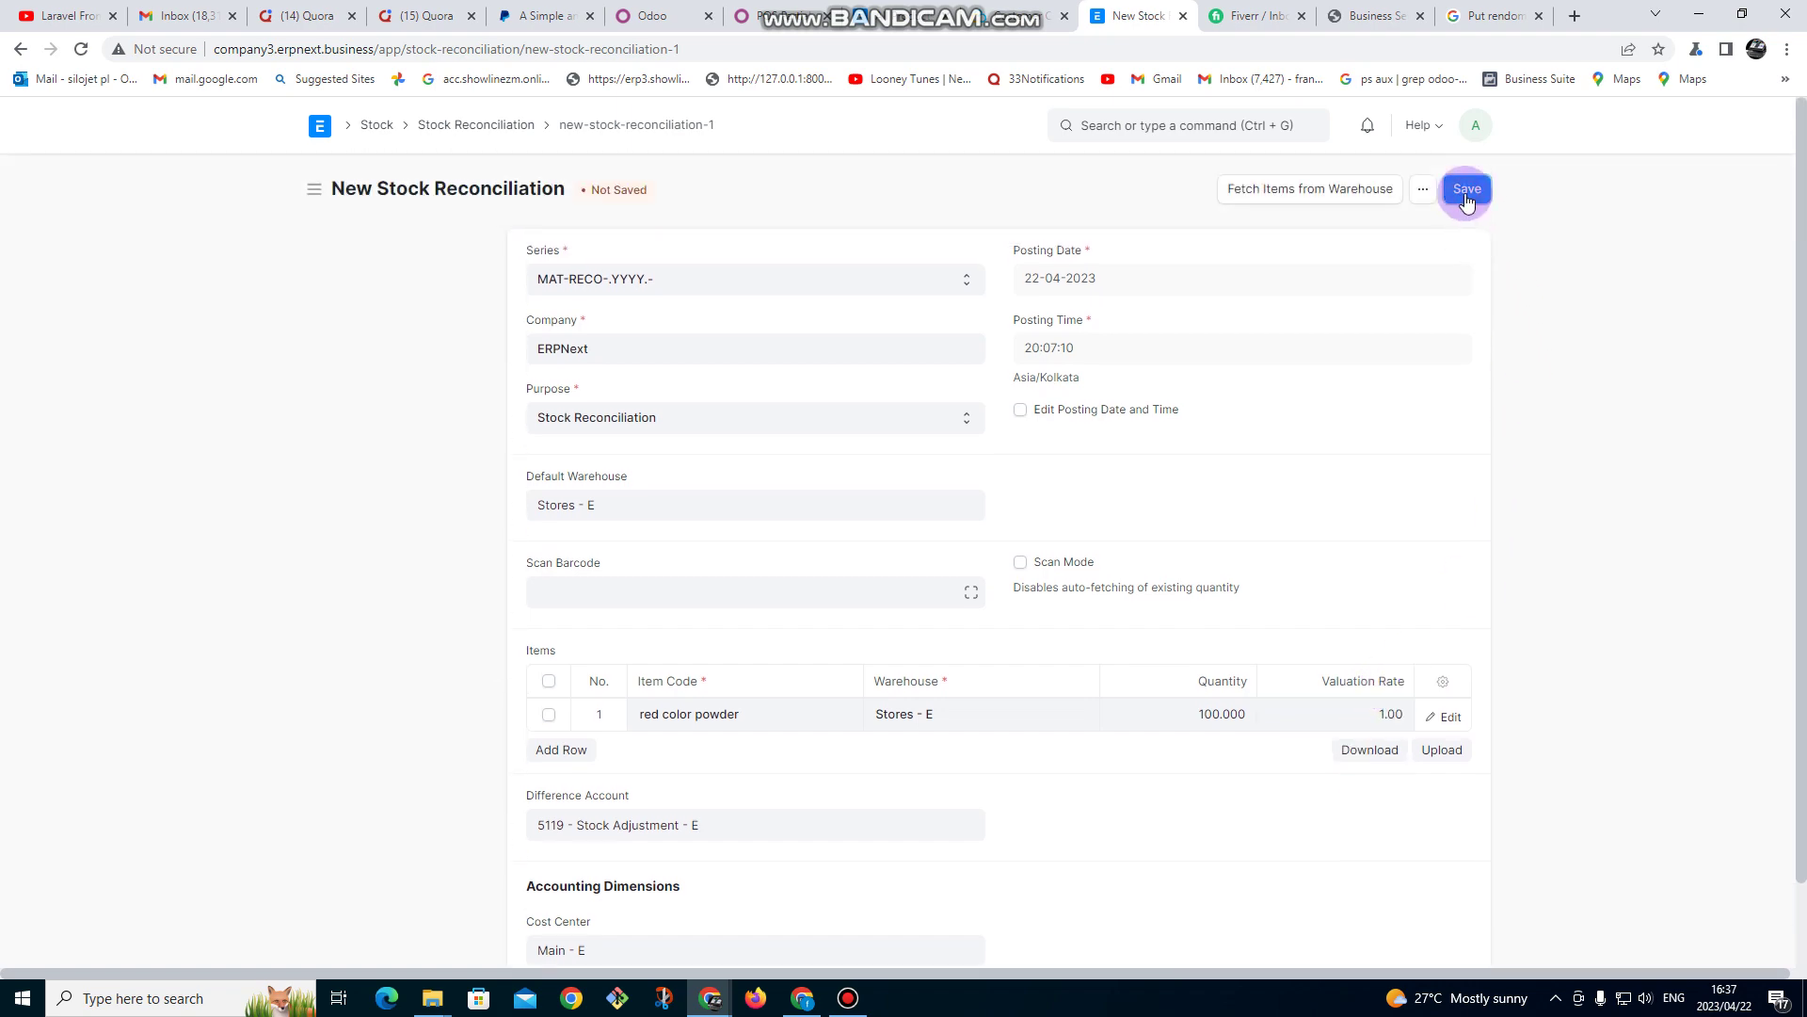
click(1458, 193)
click(1125, 268)
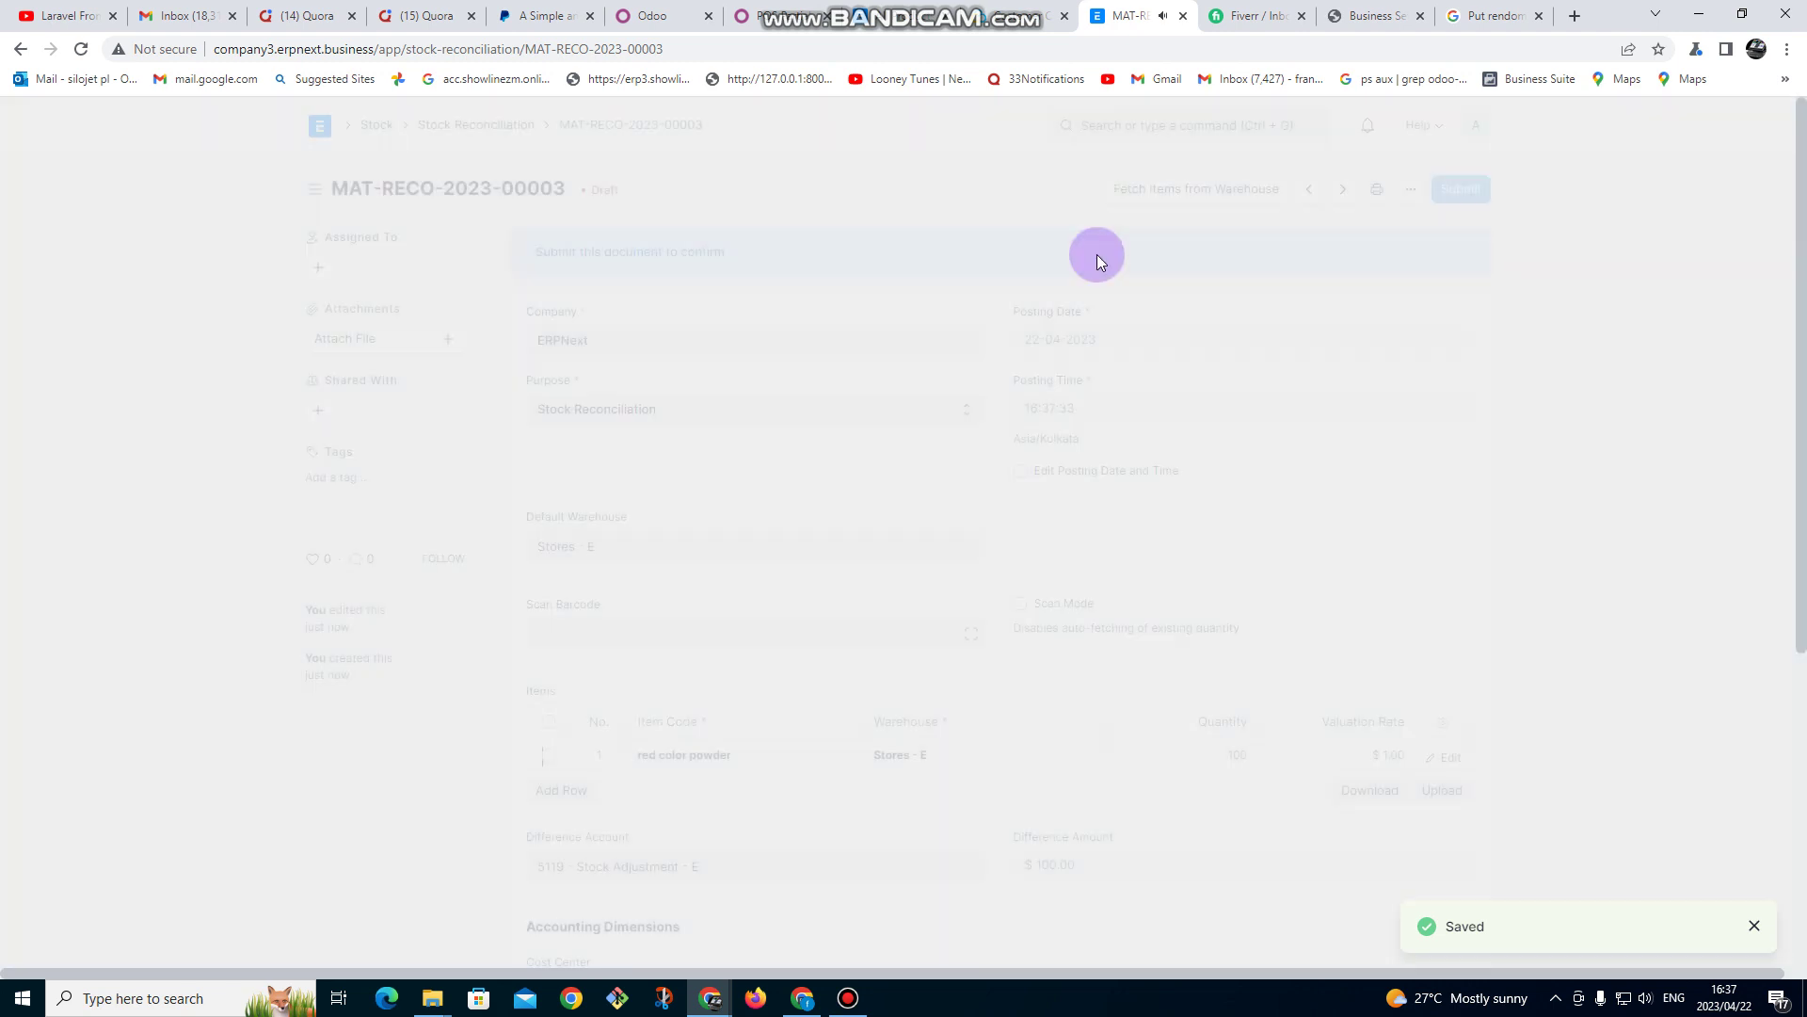
click(323, 126)
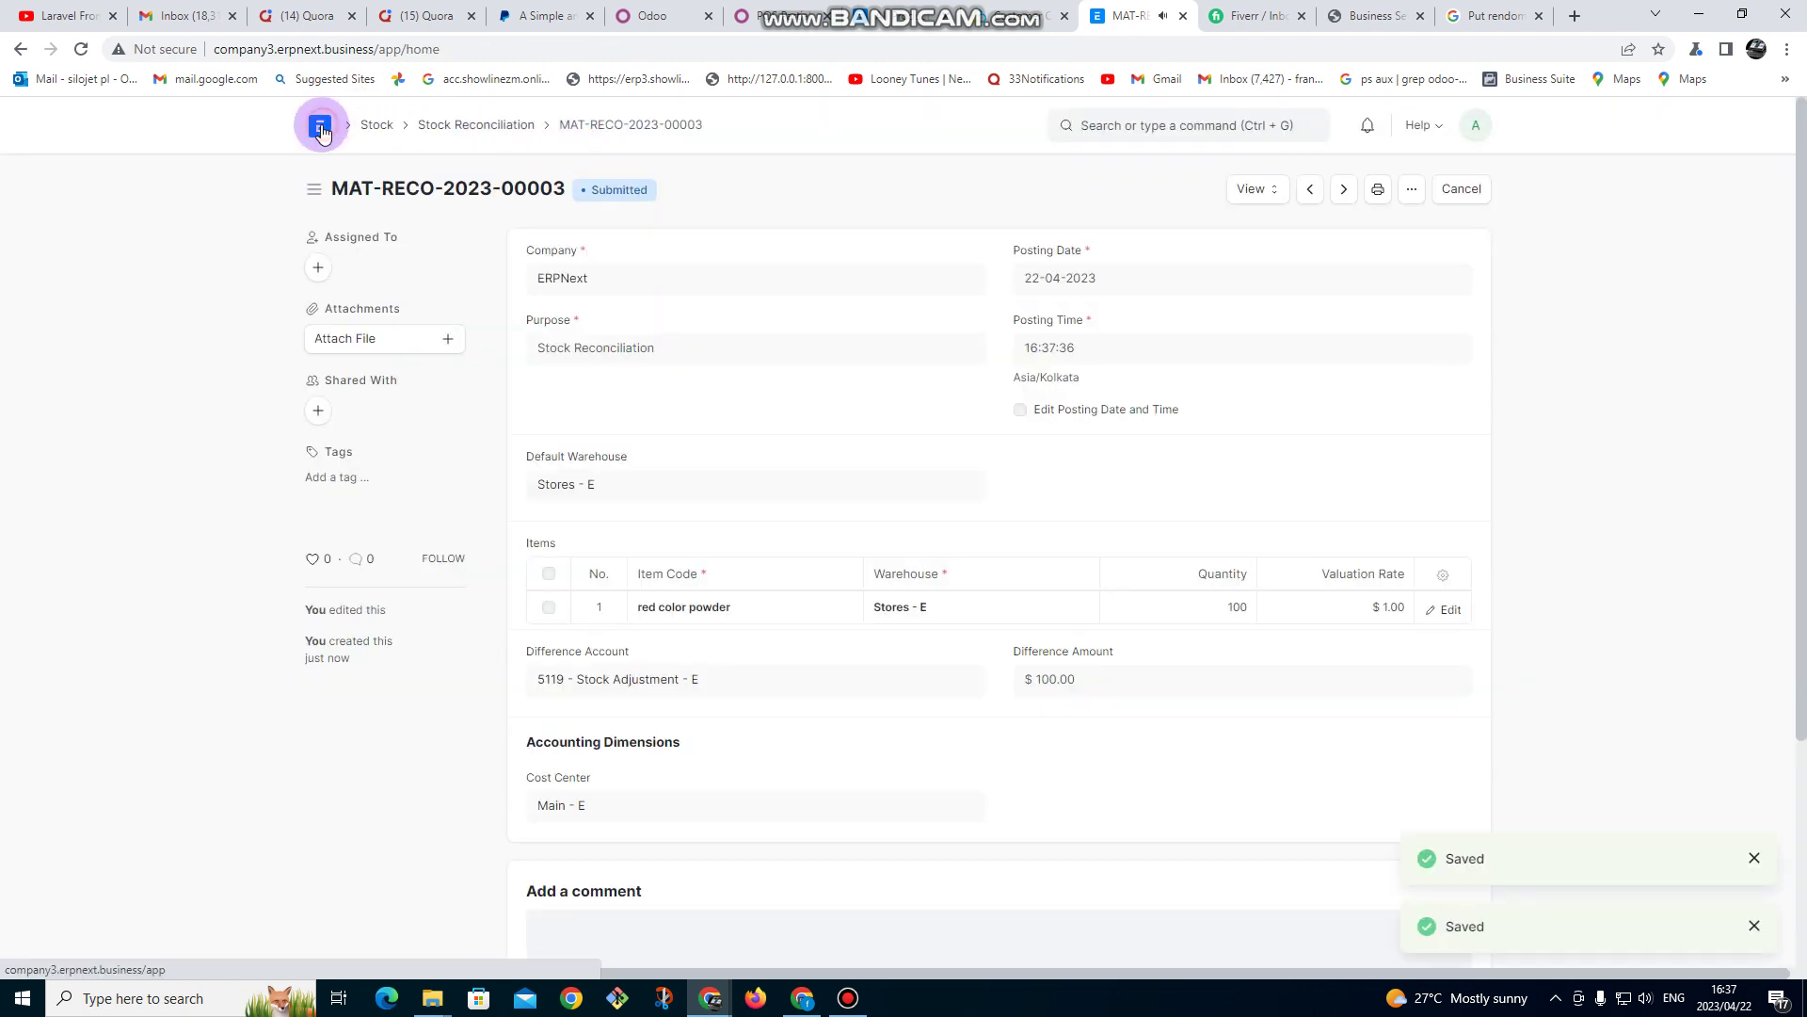
- Start the Red Metallic Paint work order and save transfer MAT-STE-2023-00016 with instruction 'boil for 5 minutes'
click(372, 585)
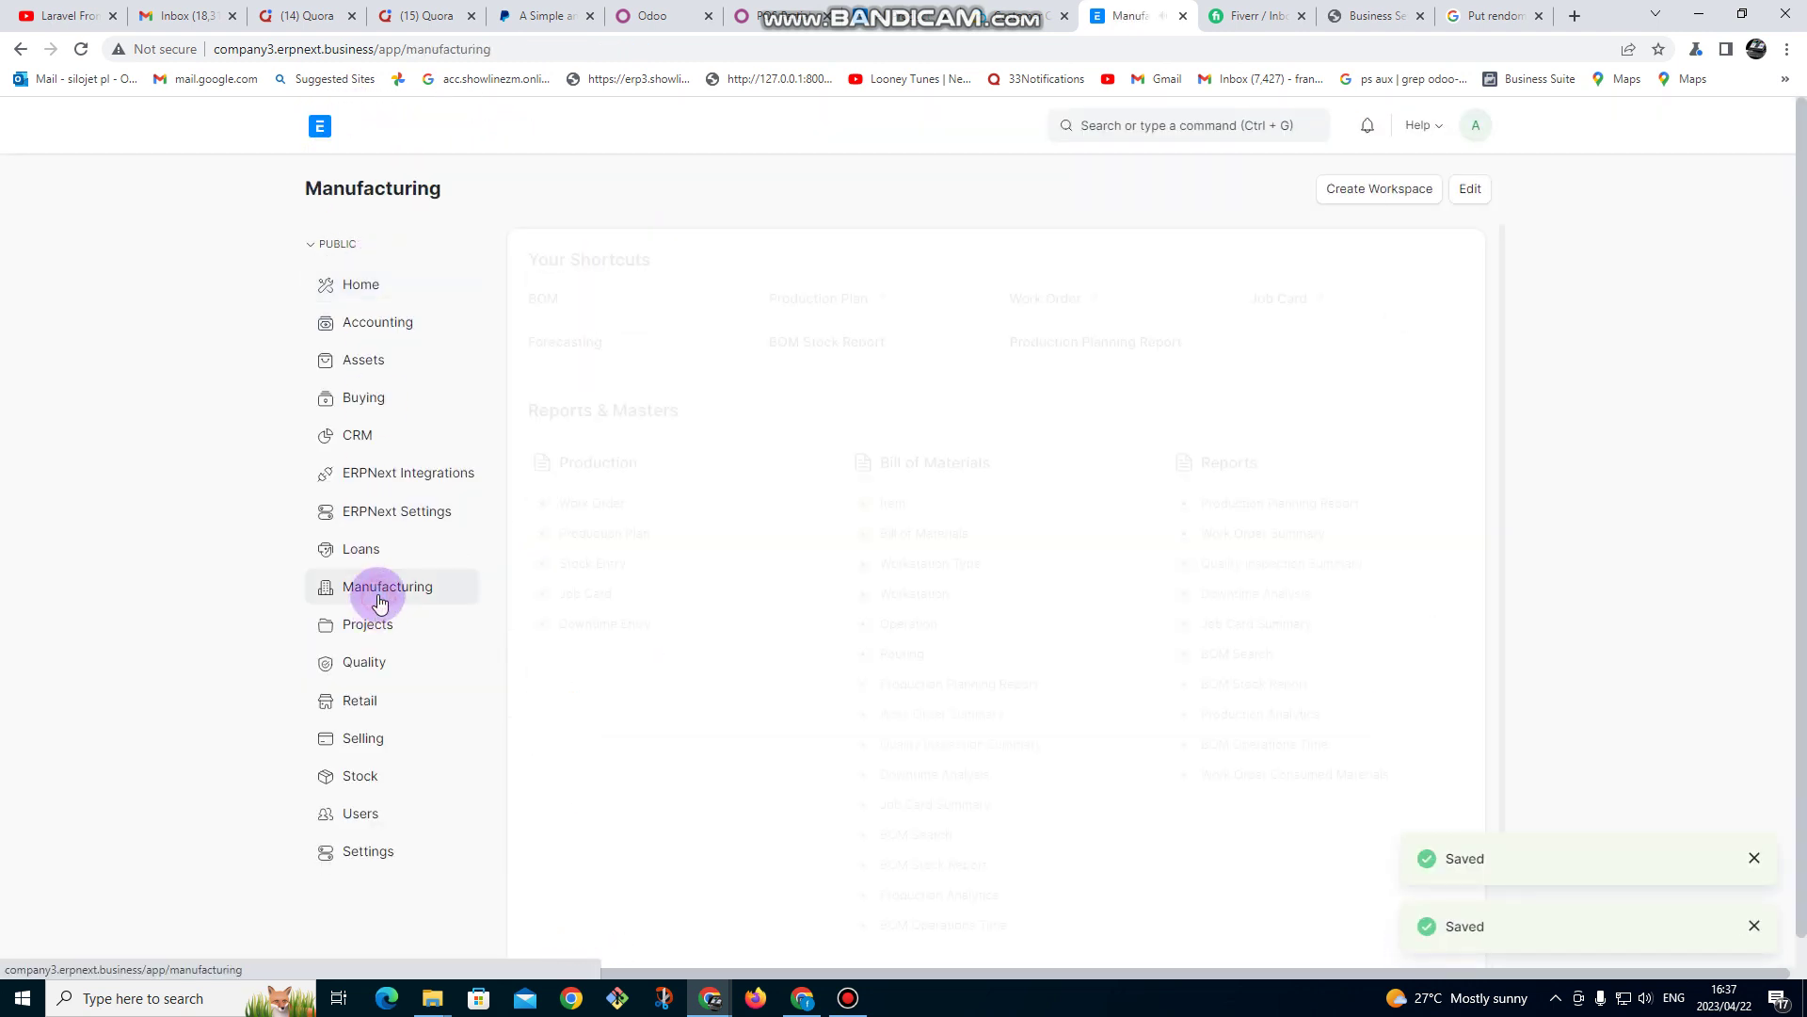
click(577, 508)
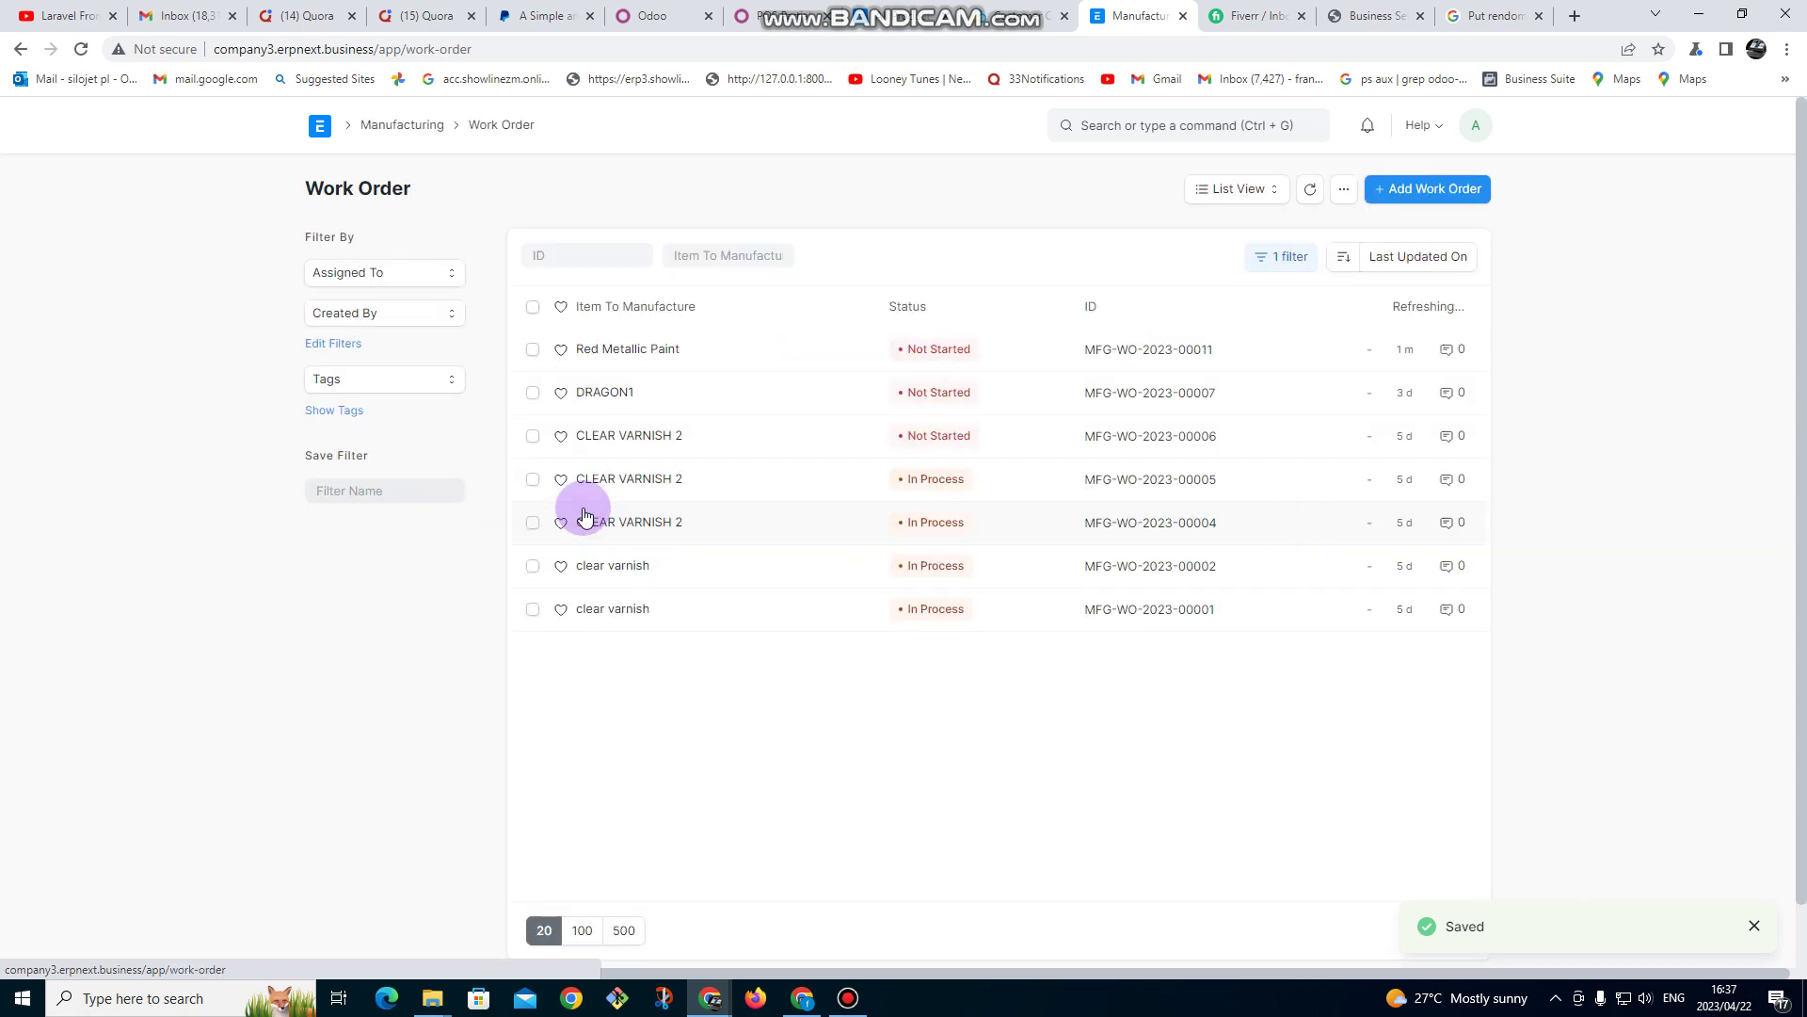
click(607, 349)
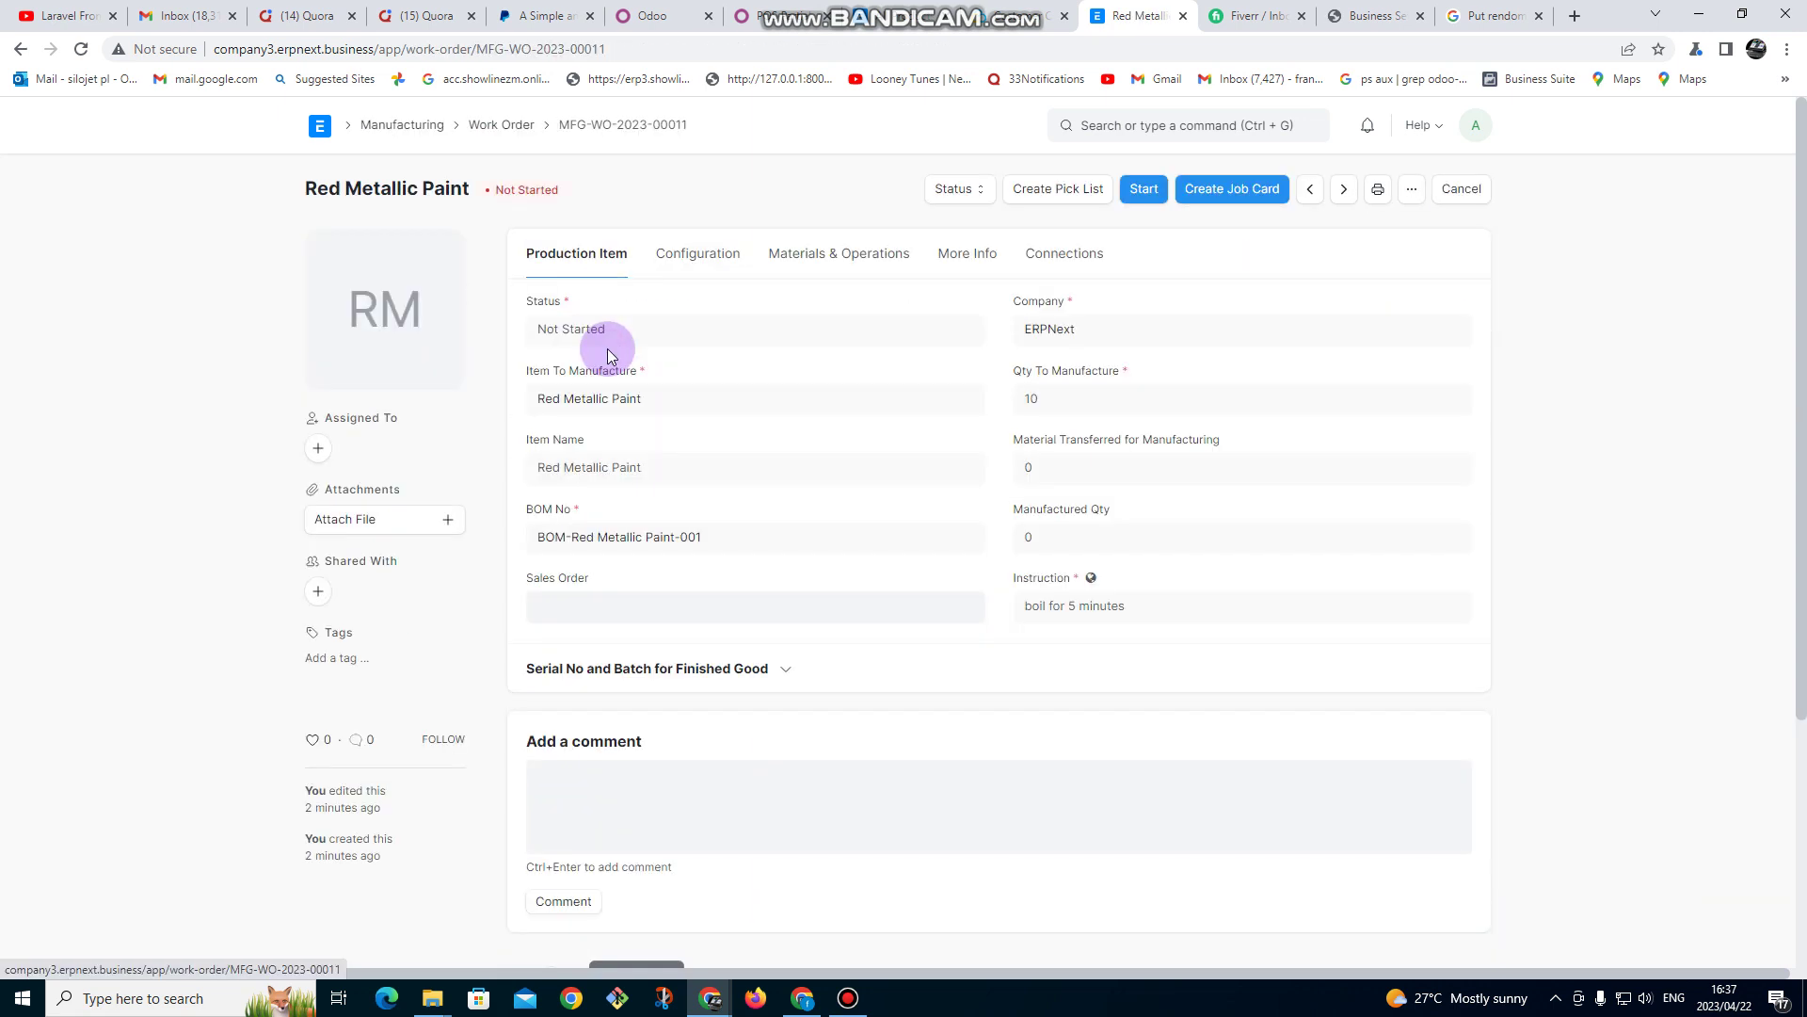
click(1141, 191)
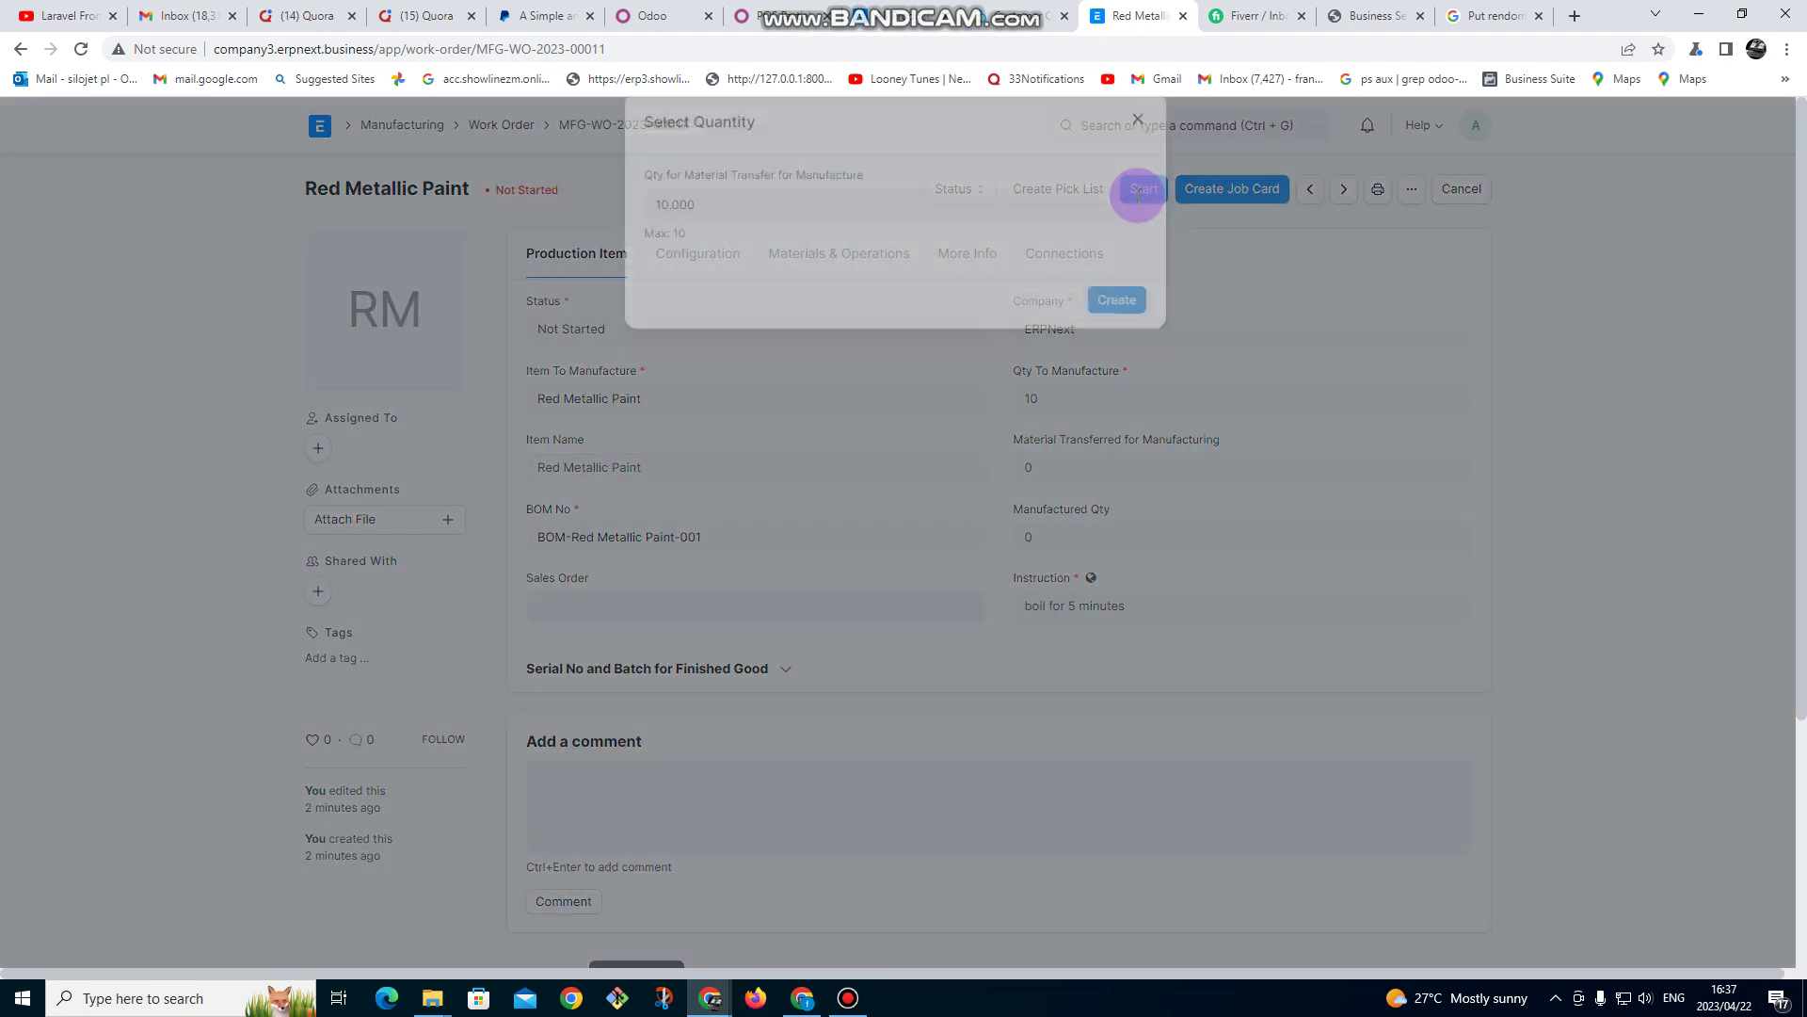
click(1115, 332)
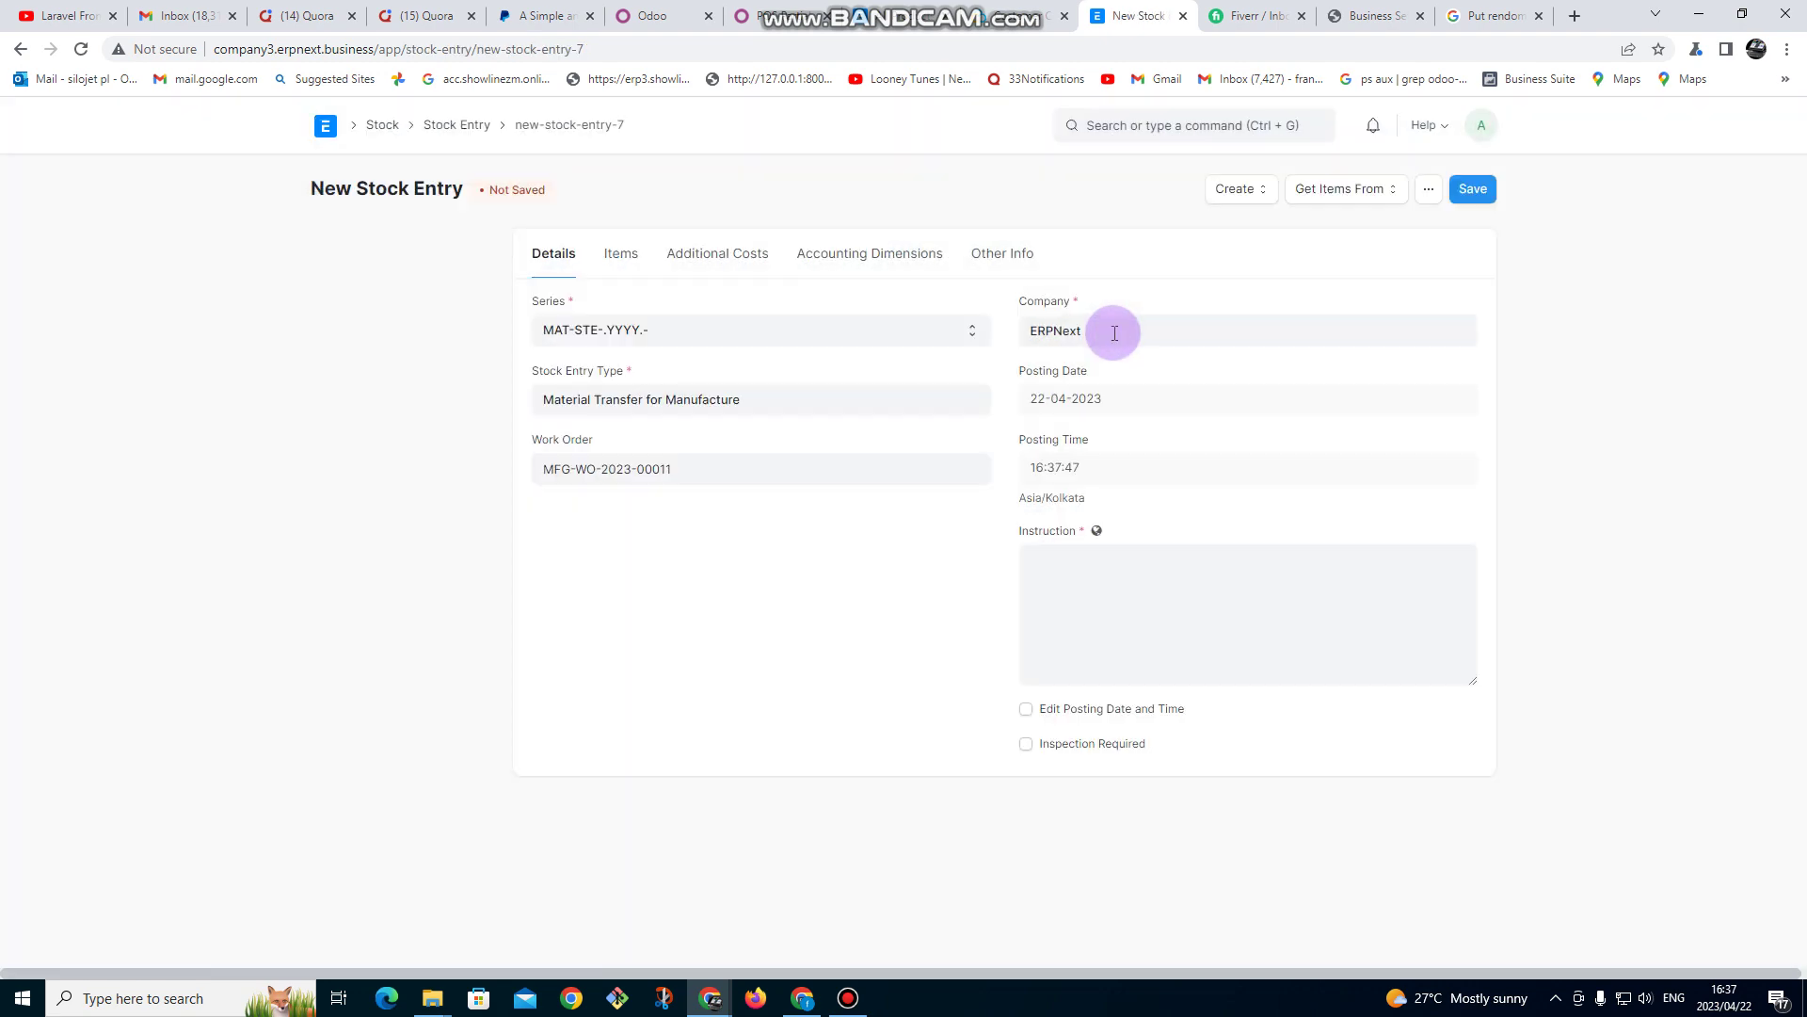
click(1155, 529)
text(boil for 5 minutes)
click(1472, 190)
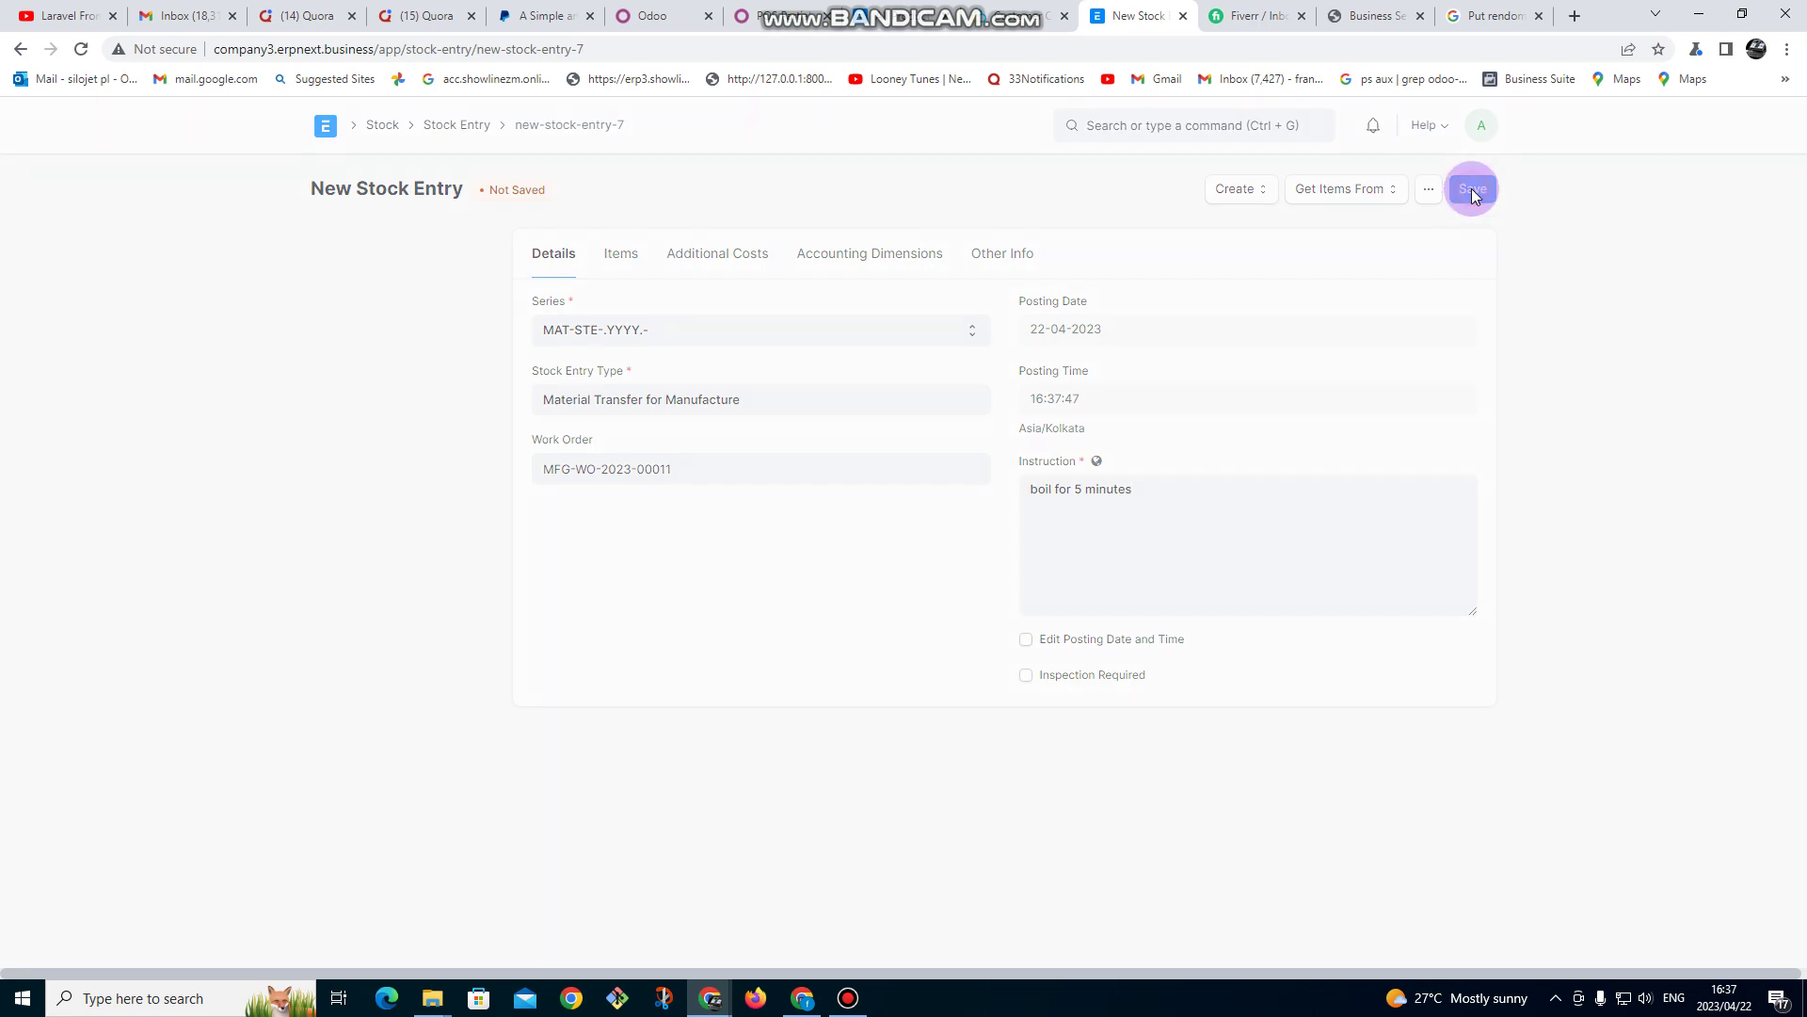
- Attempt submitting the transfer, dismiss the insufficient AMONIA stock error (18 of 20), and return Home
click(1461, 188)
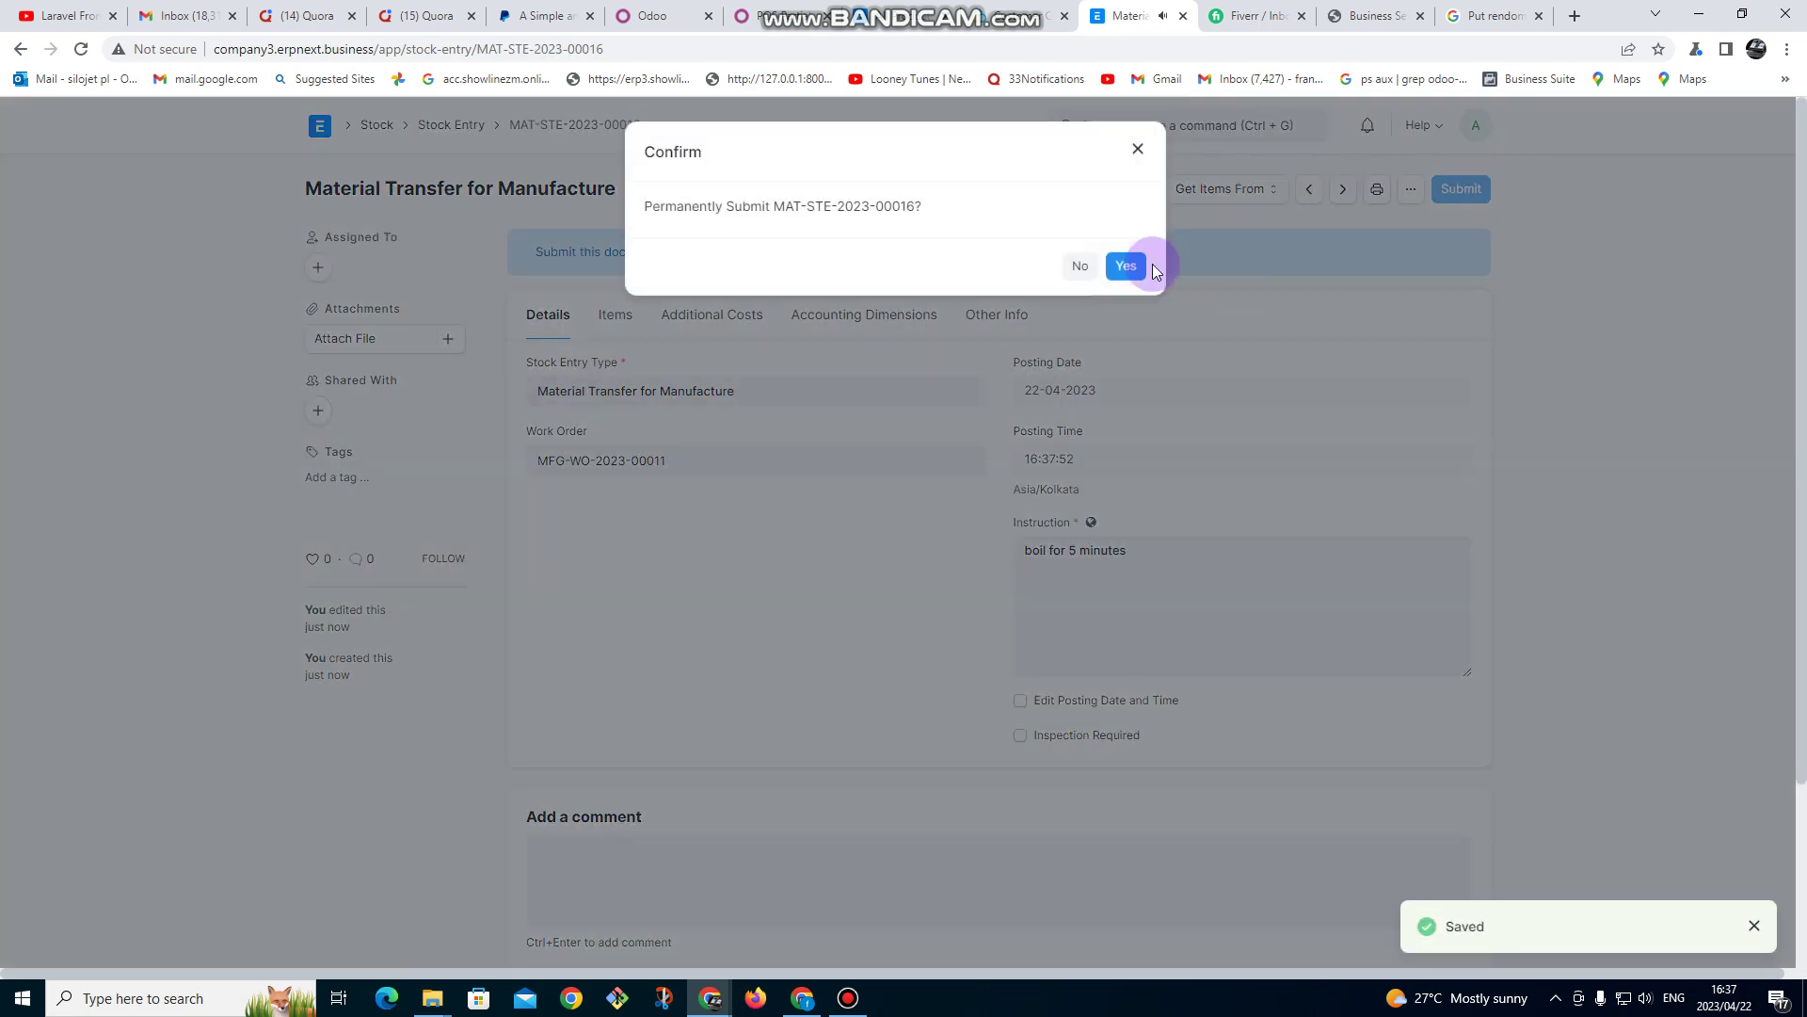
click(1136, 262)
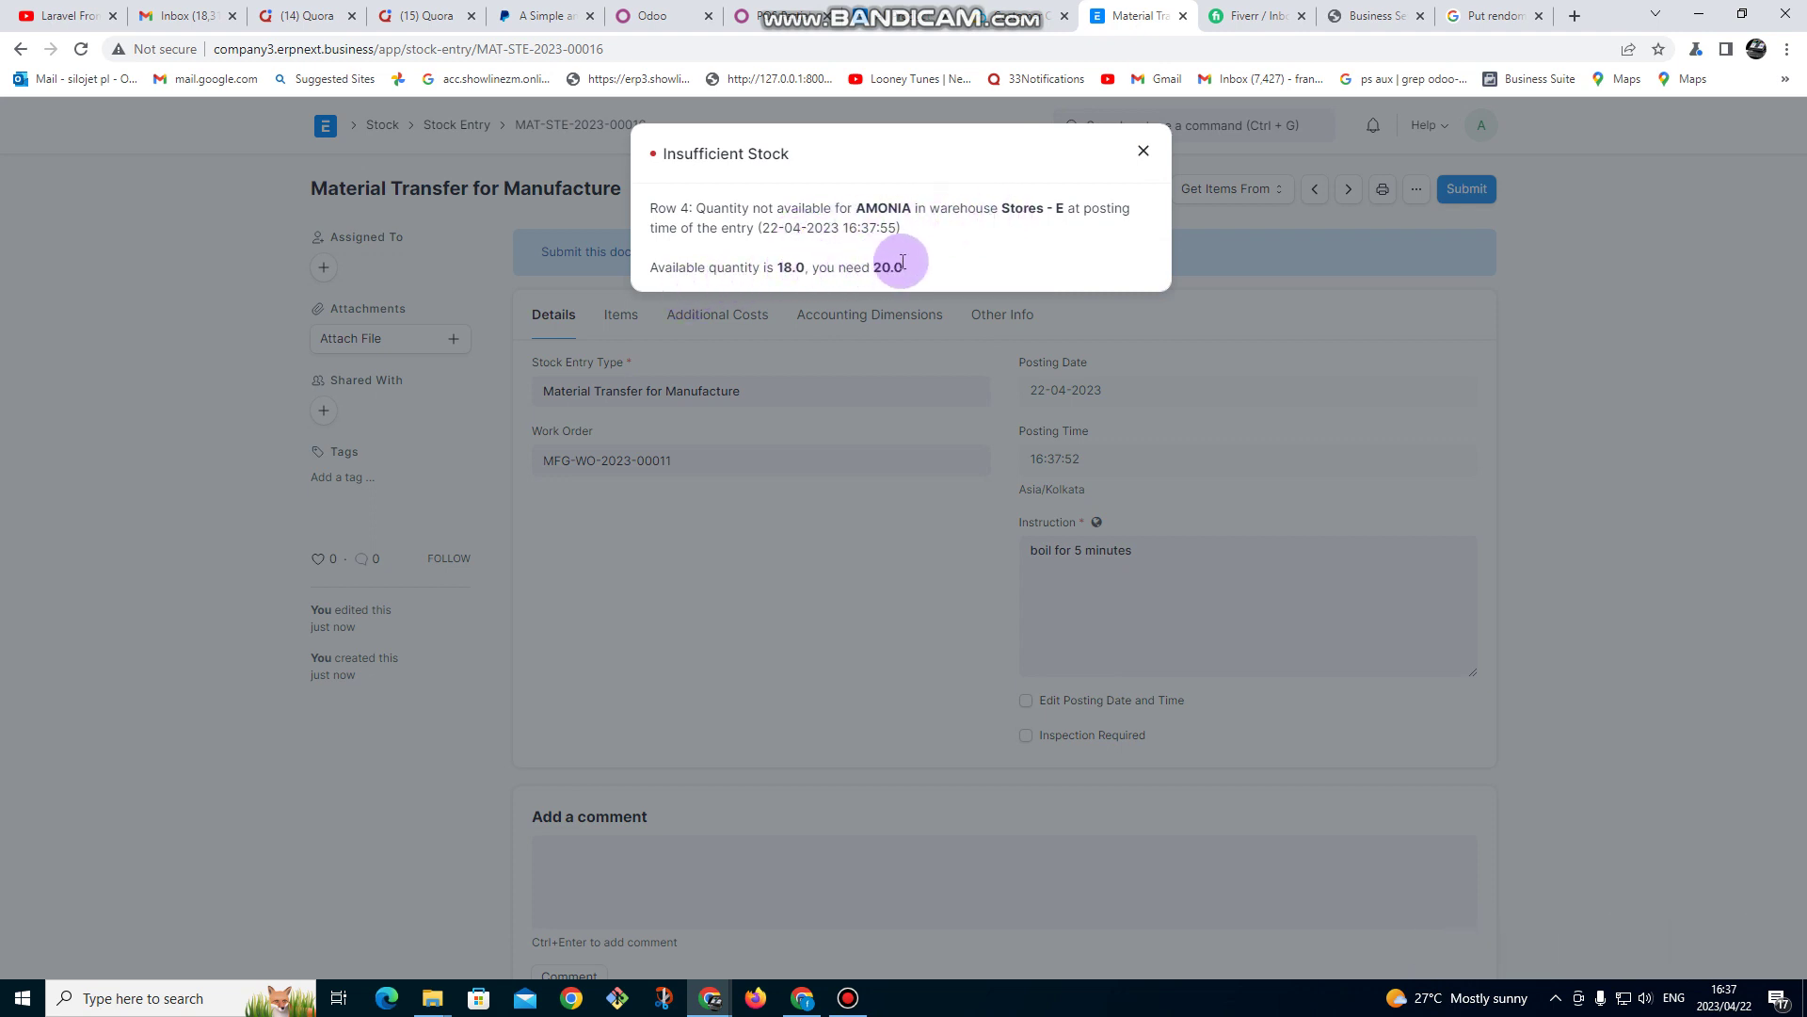
click(1142, 153)
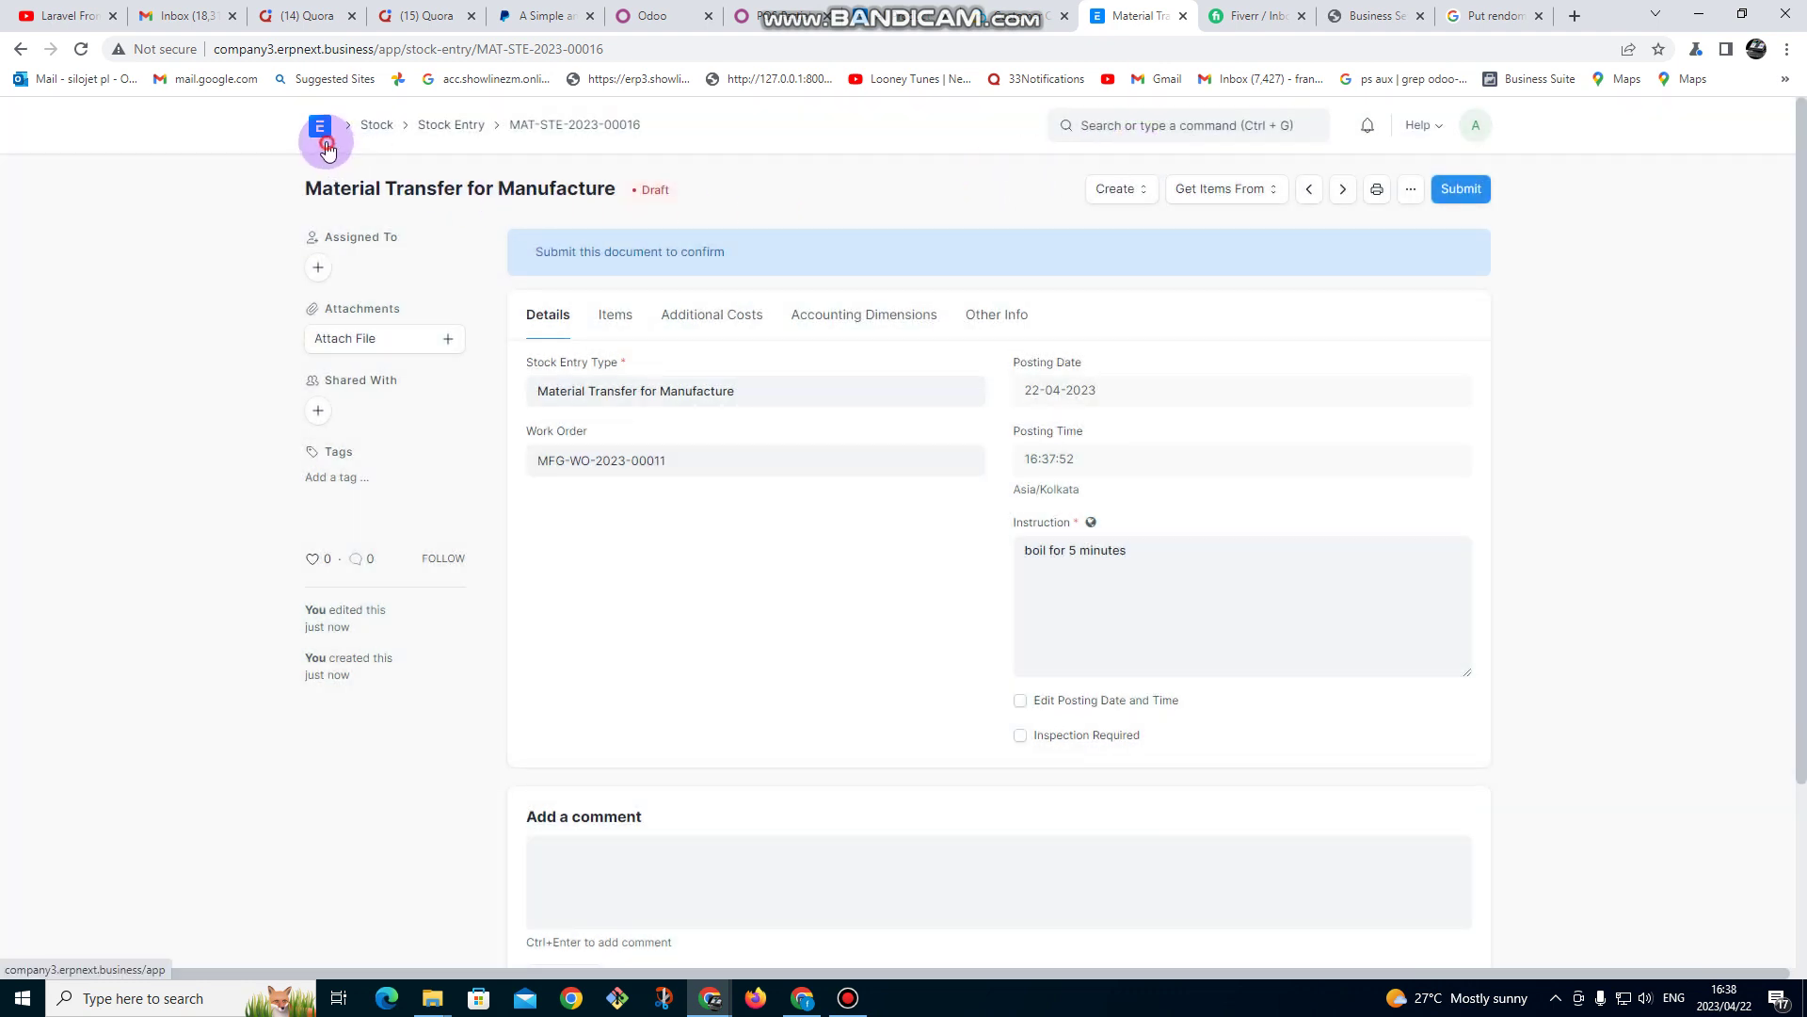
click(326, 150)
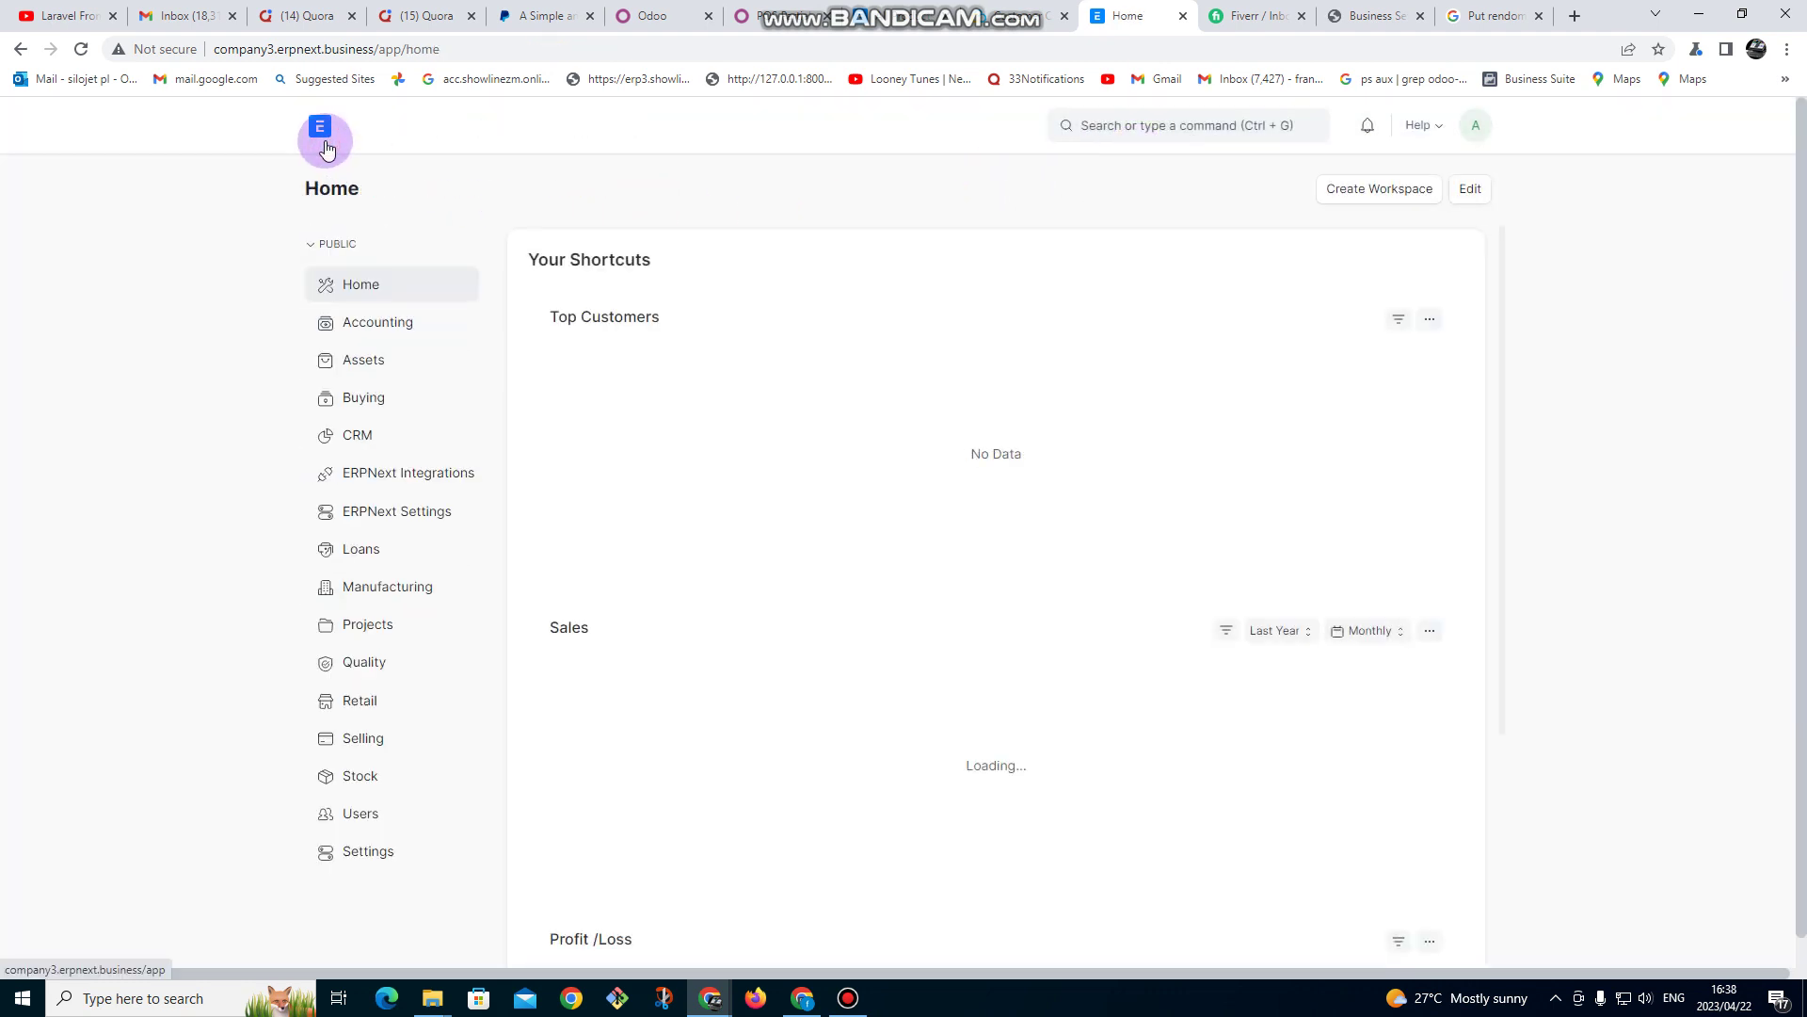
- Start a new Stock Reconciliation with purpose Stock Reconciliation and default warehouse Stores - E
click(376, 793)
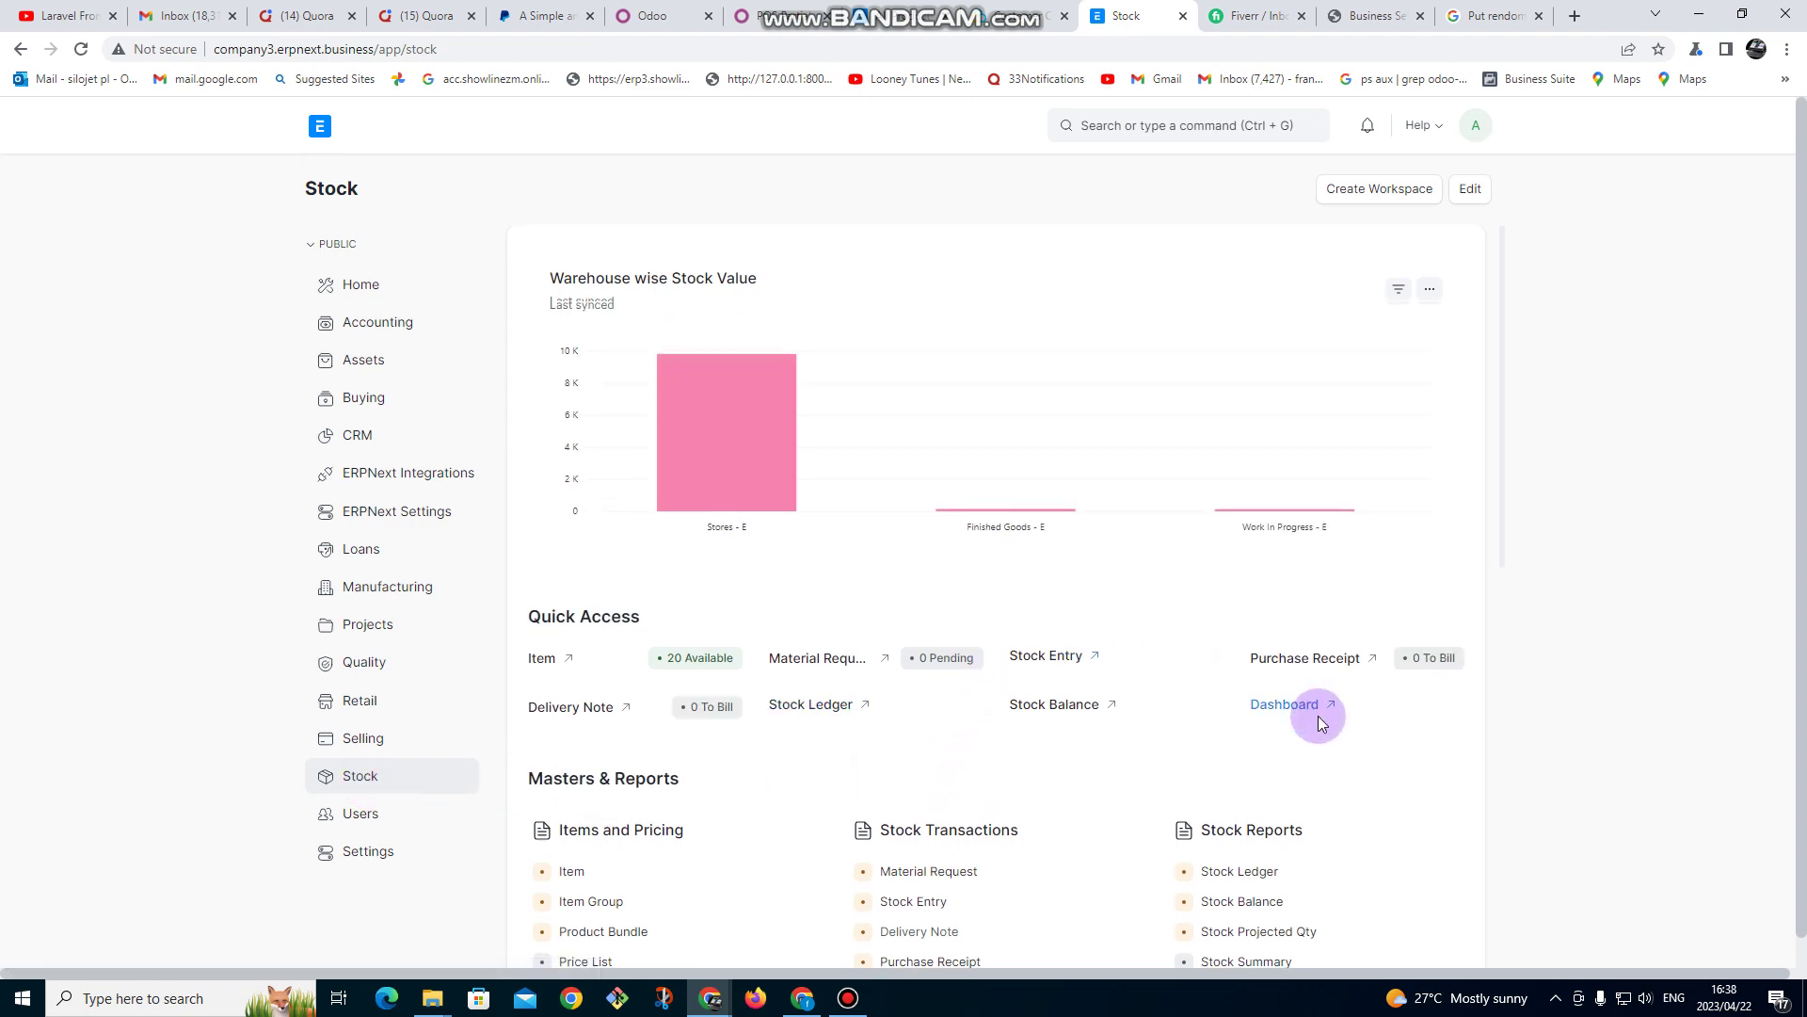
scroll(1271, 743, down, 5)
click(1247, 693)
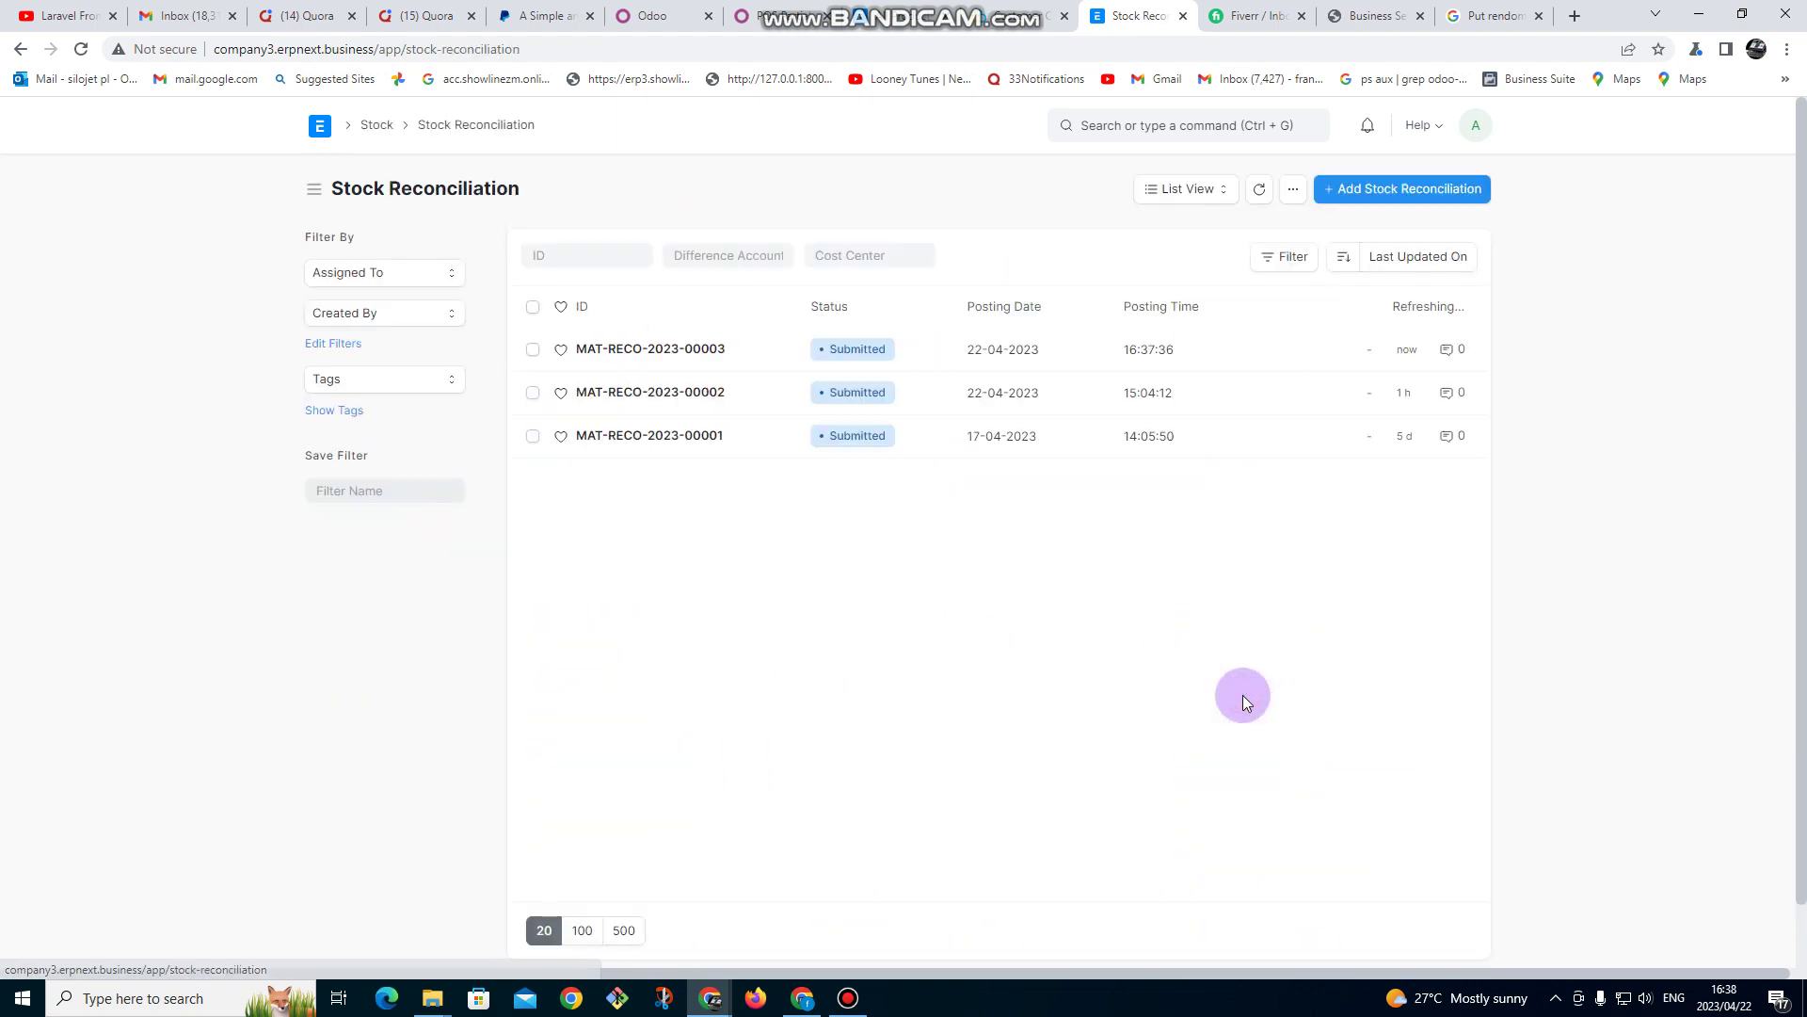
click(1355, 188)
click(597, 418)
click(593, 475)
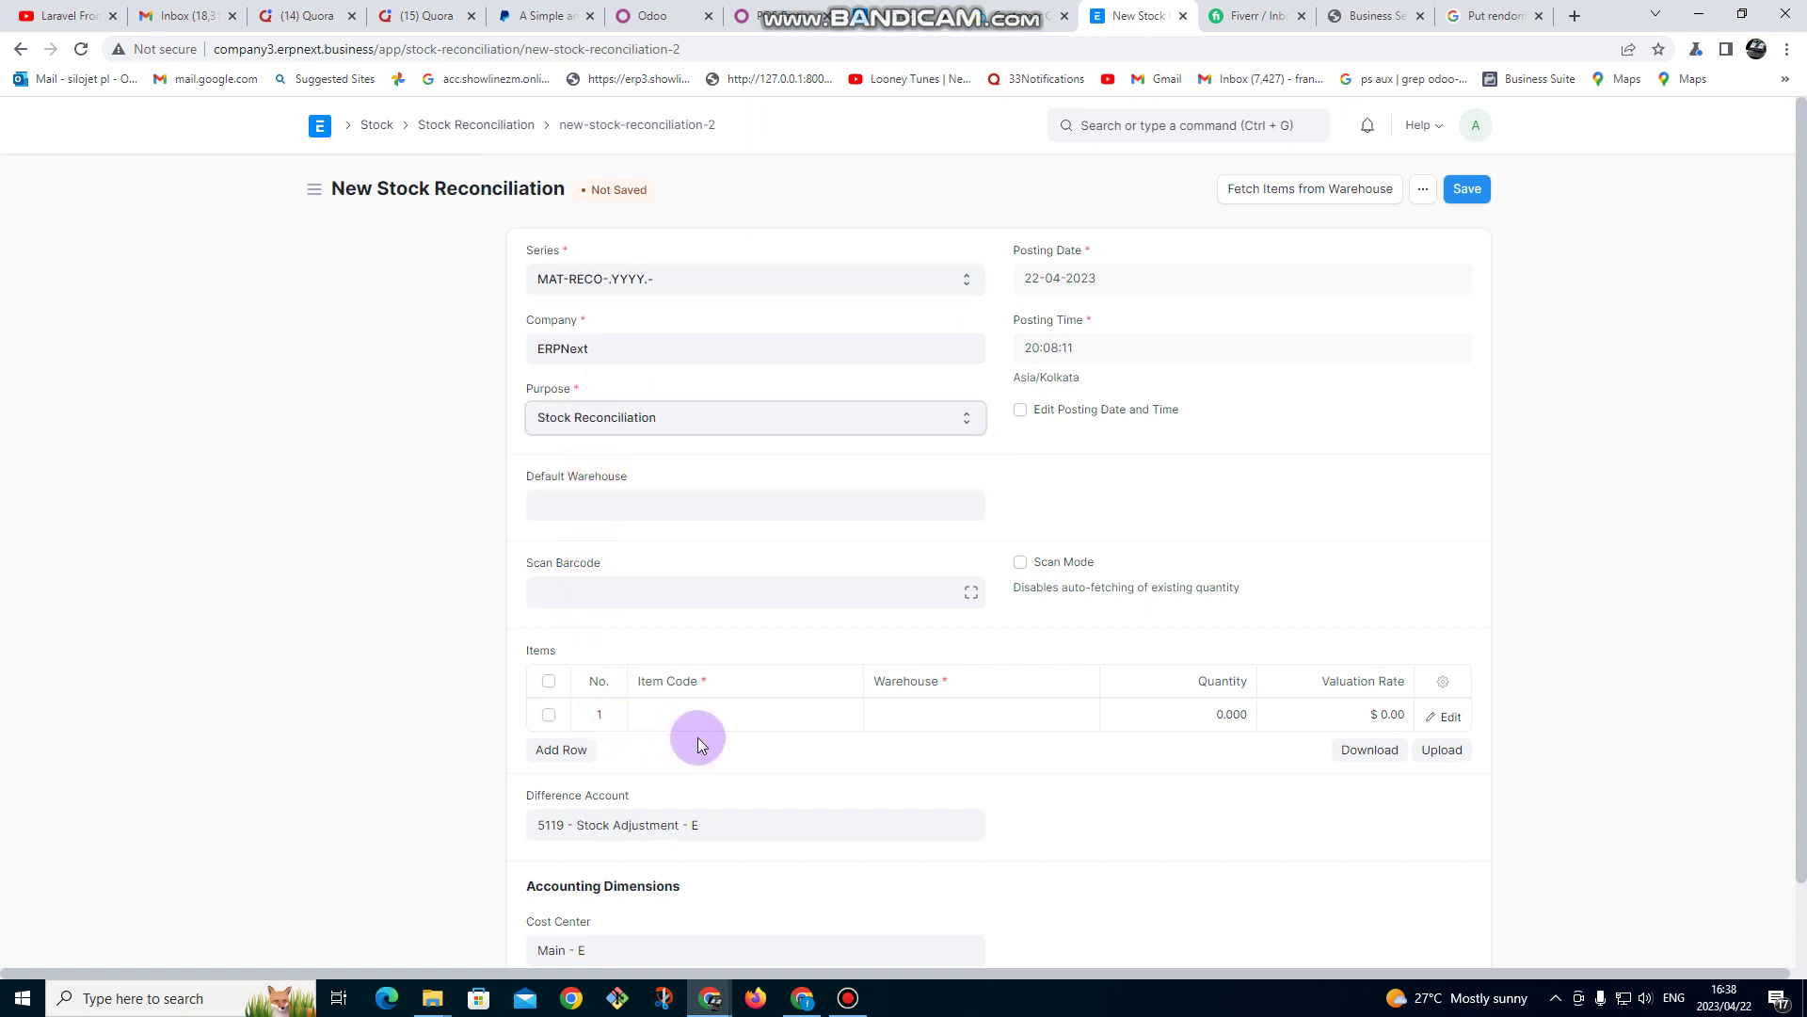
click(587, 505)
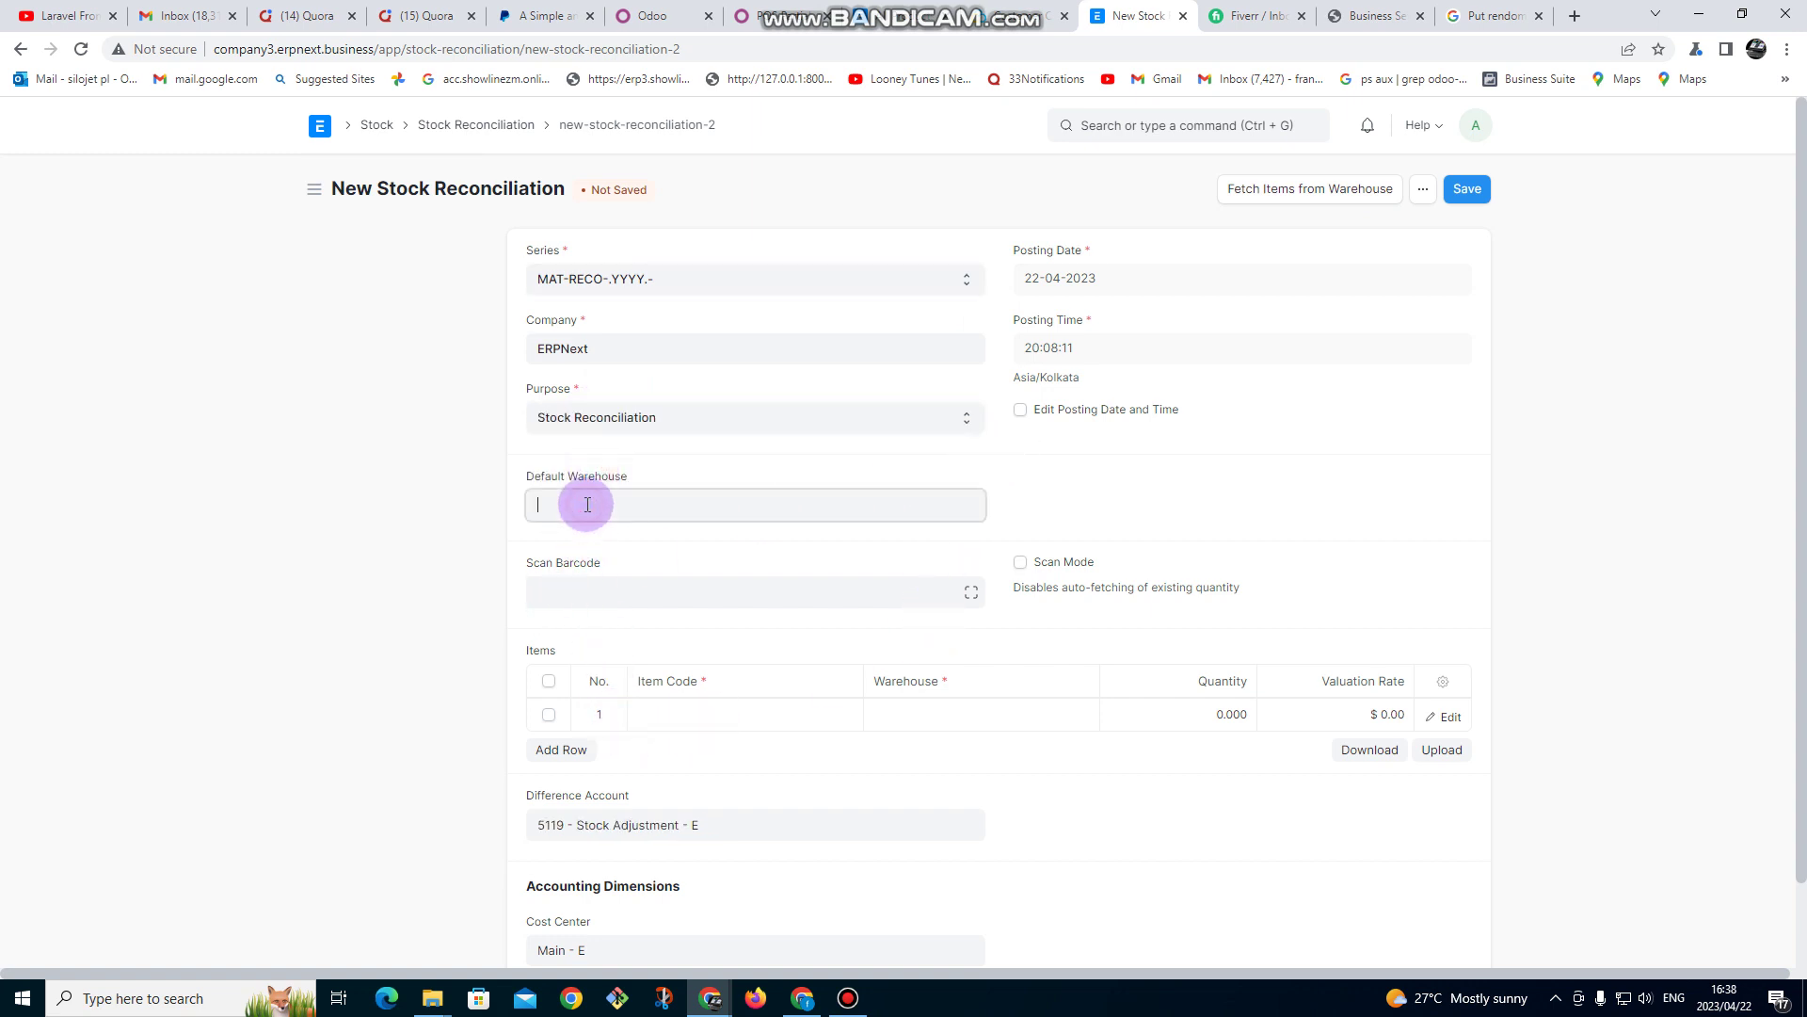
text(sto)
click(584, 537)
- Add AMONIA with quantity 80, save and submit the reconciliation, then return Home
click(678, 718)
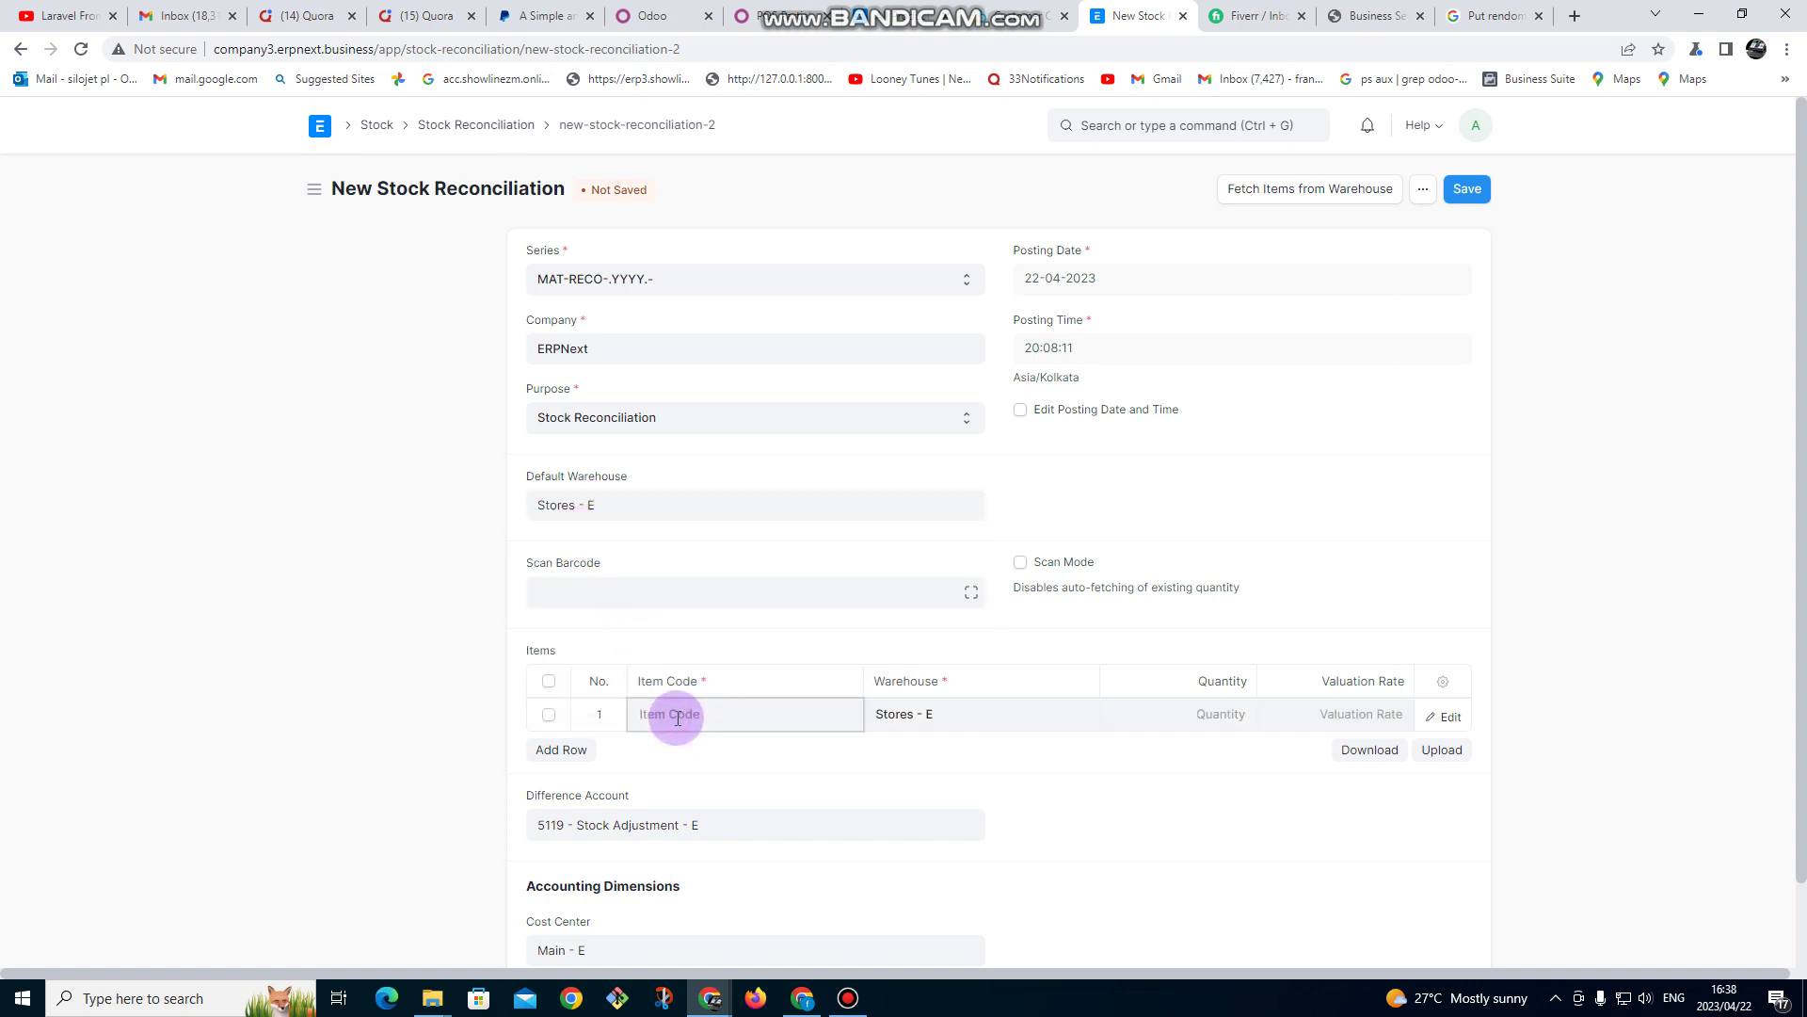
text(s)
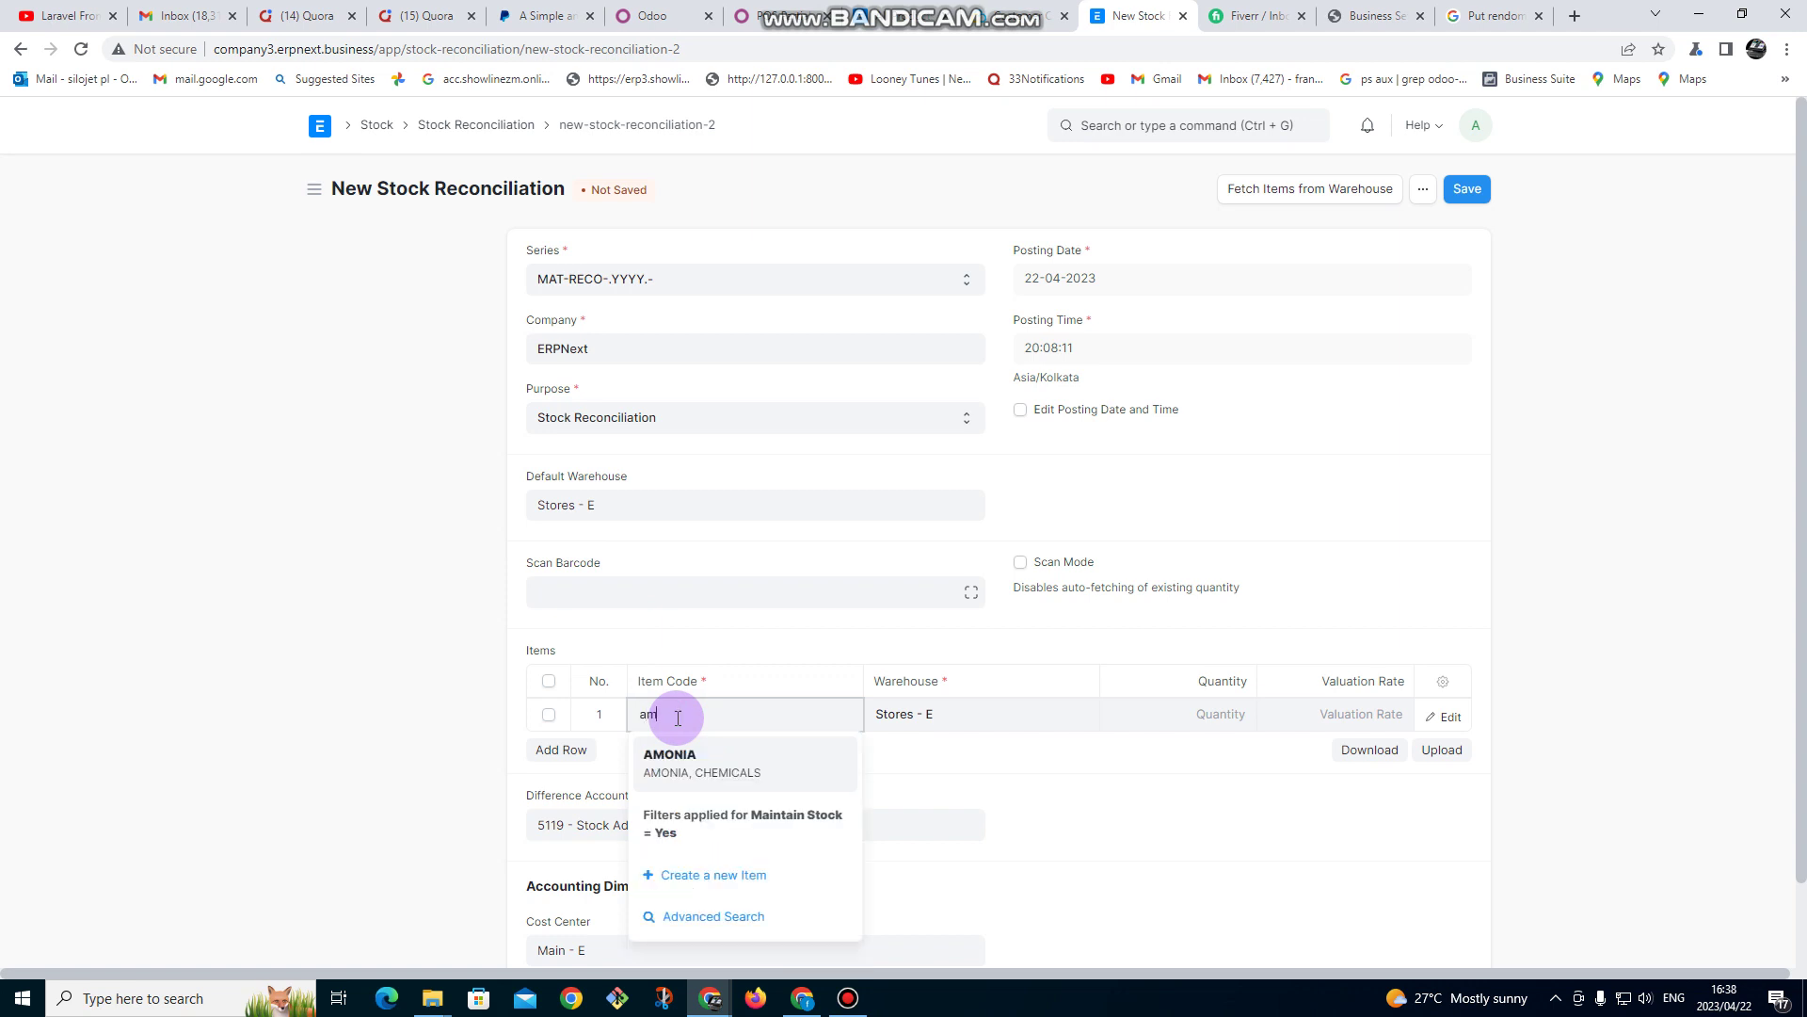
click(733, 763)
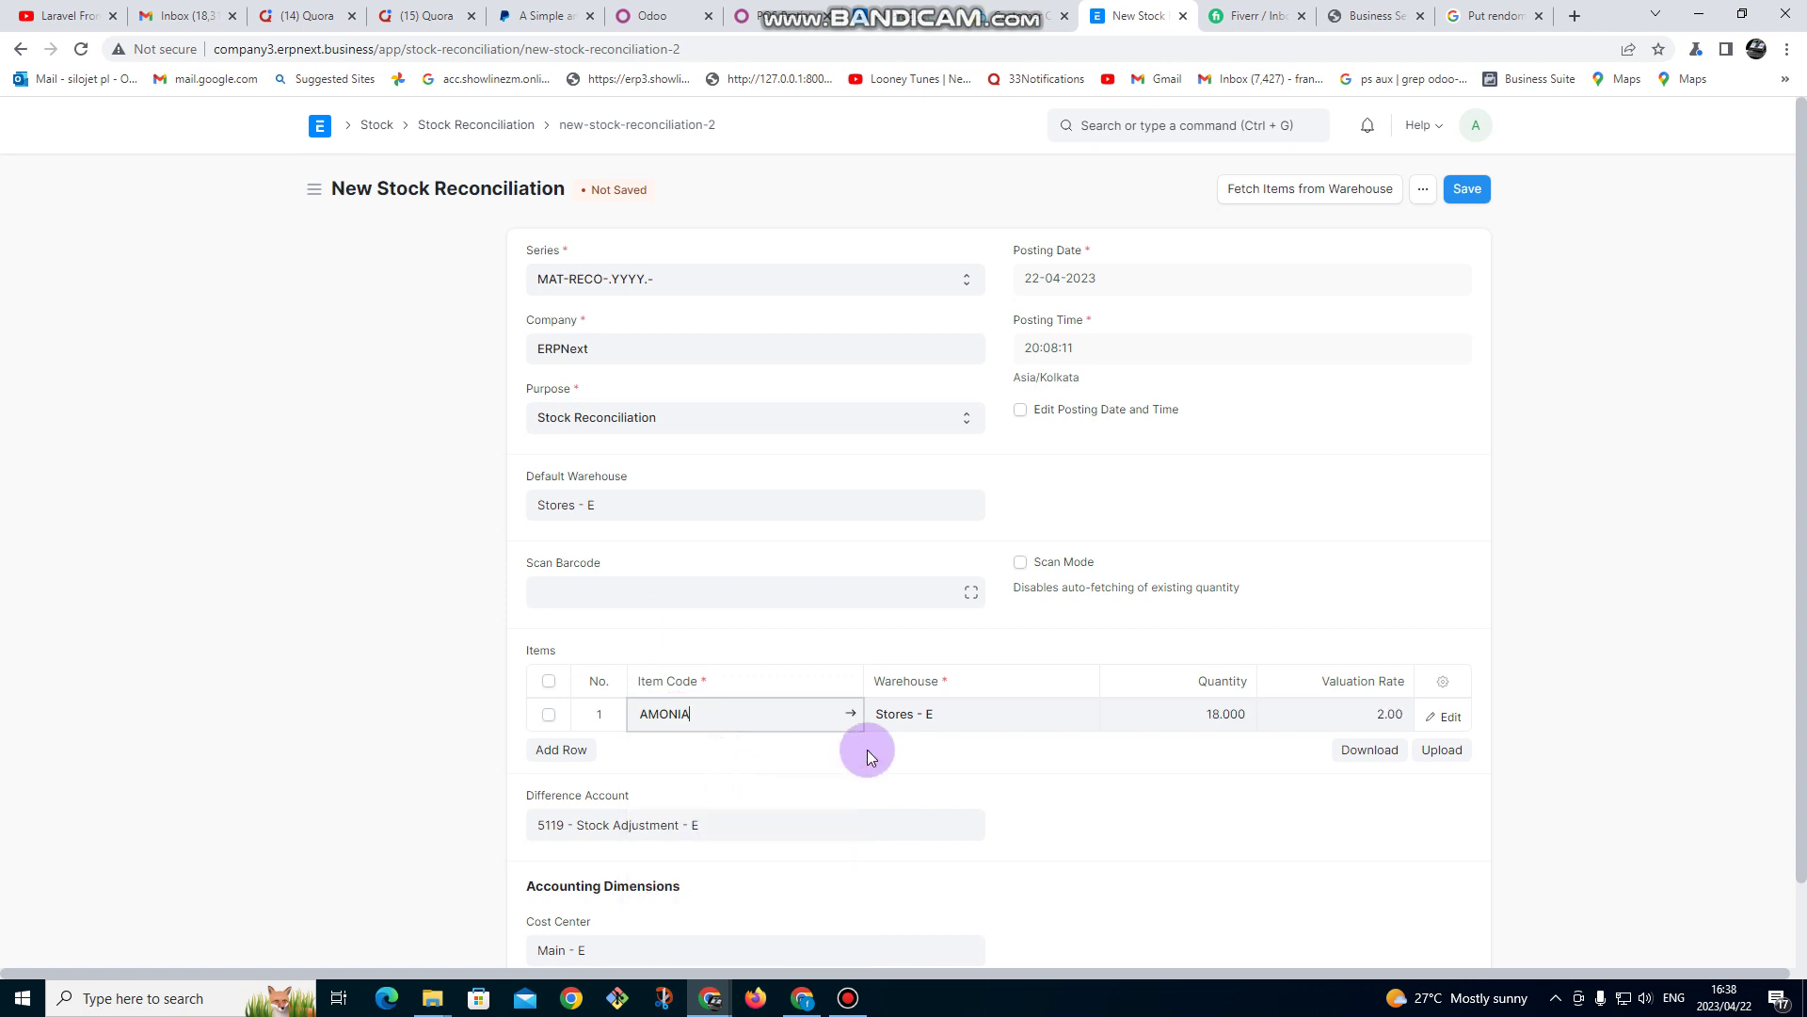
click(1179, 722)
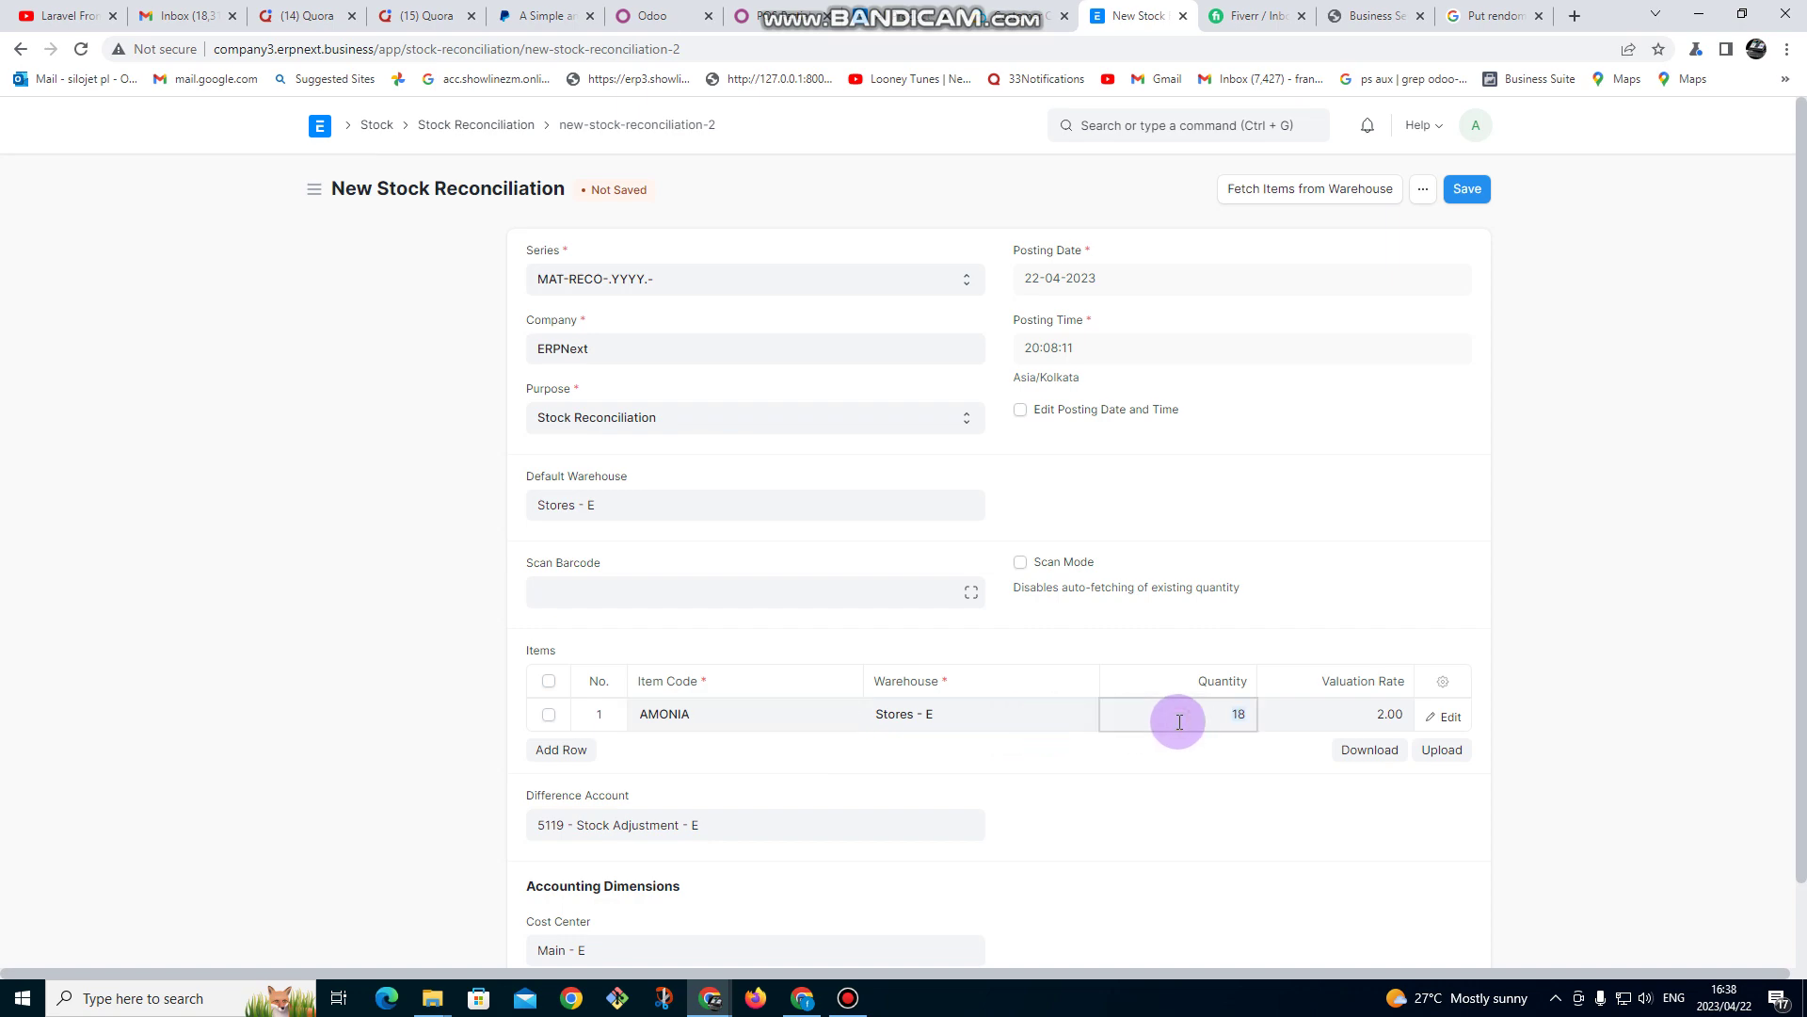
click(1469, 190)
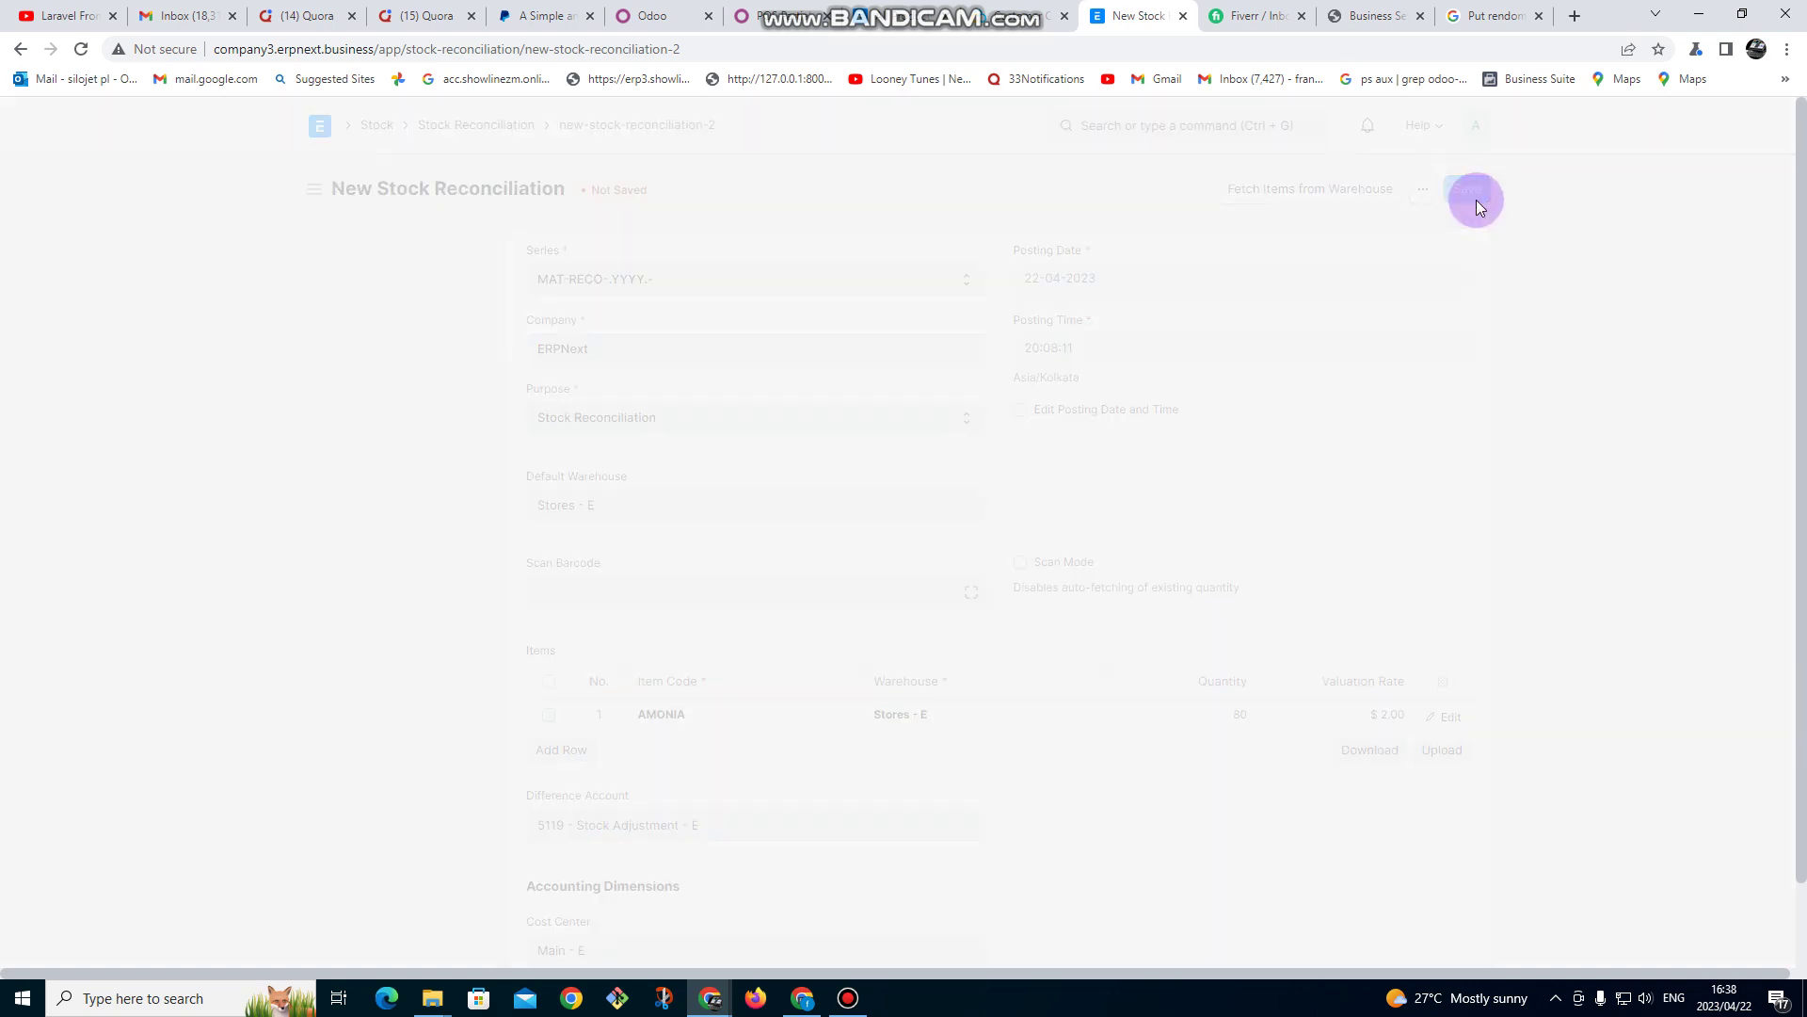
click(1454, 189)
click(1134, 266)
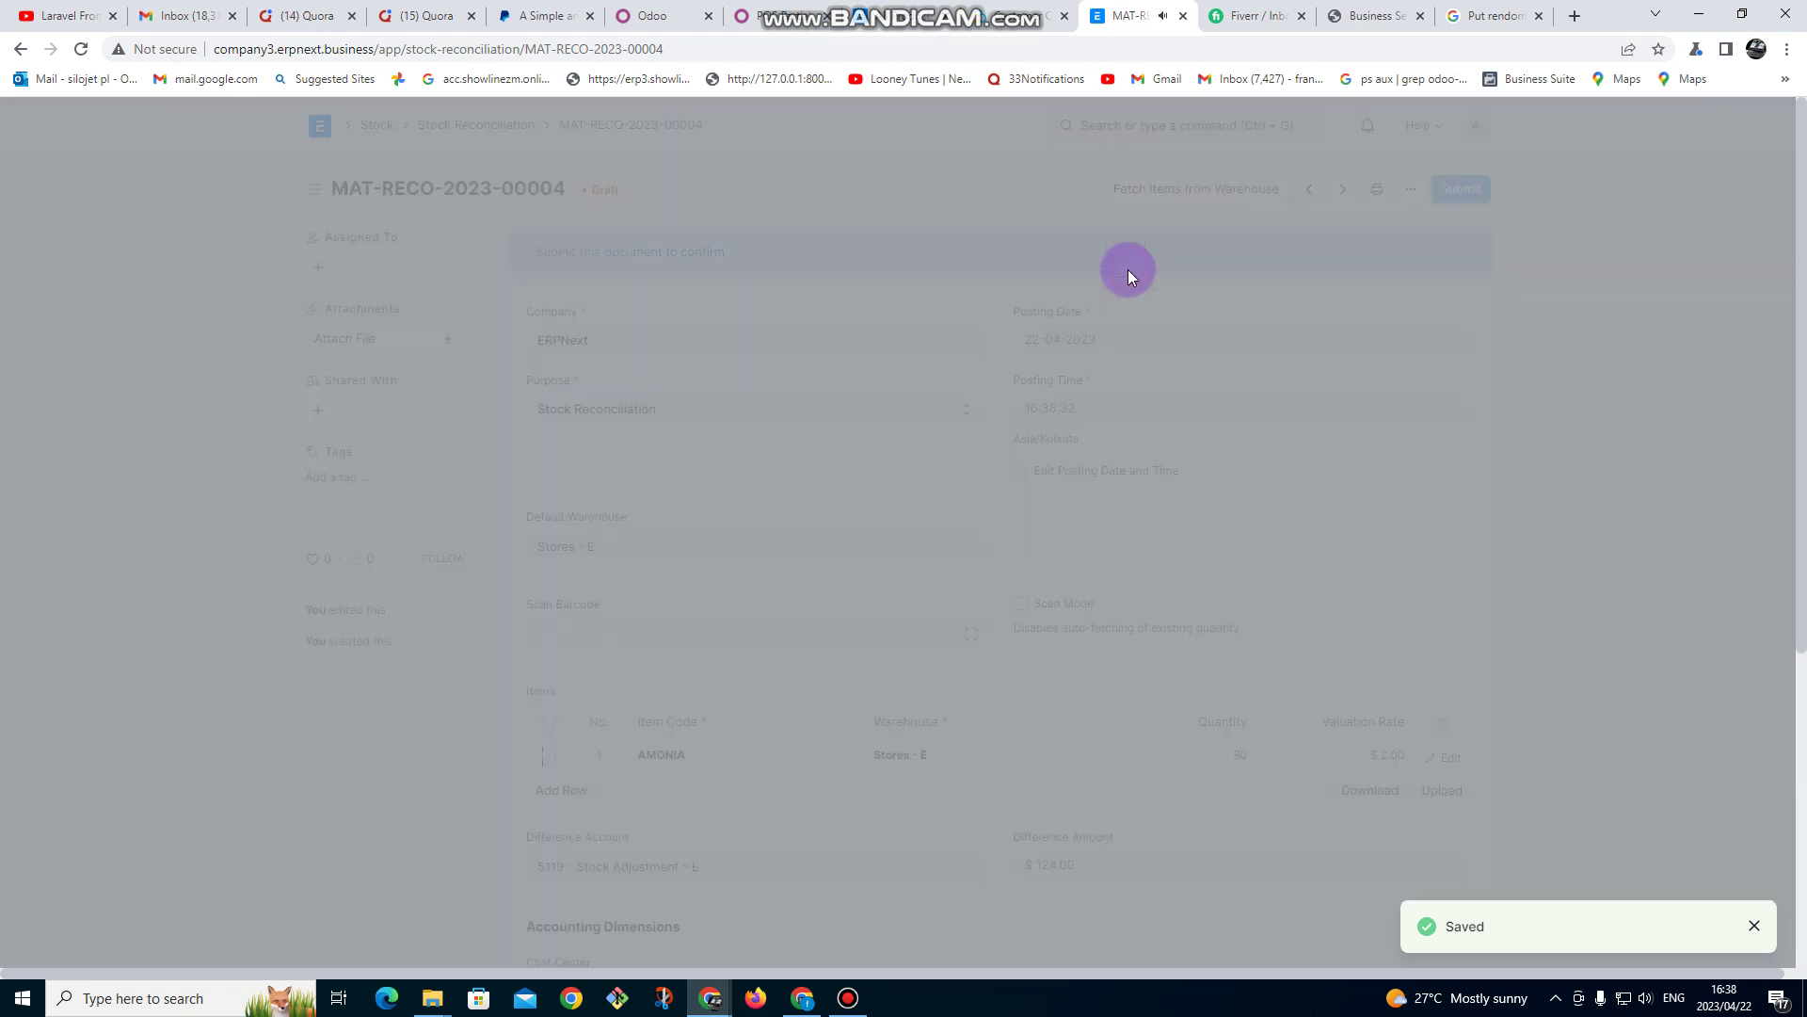
click(318, 130)
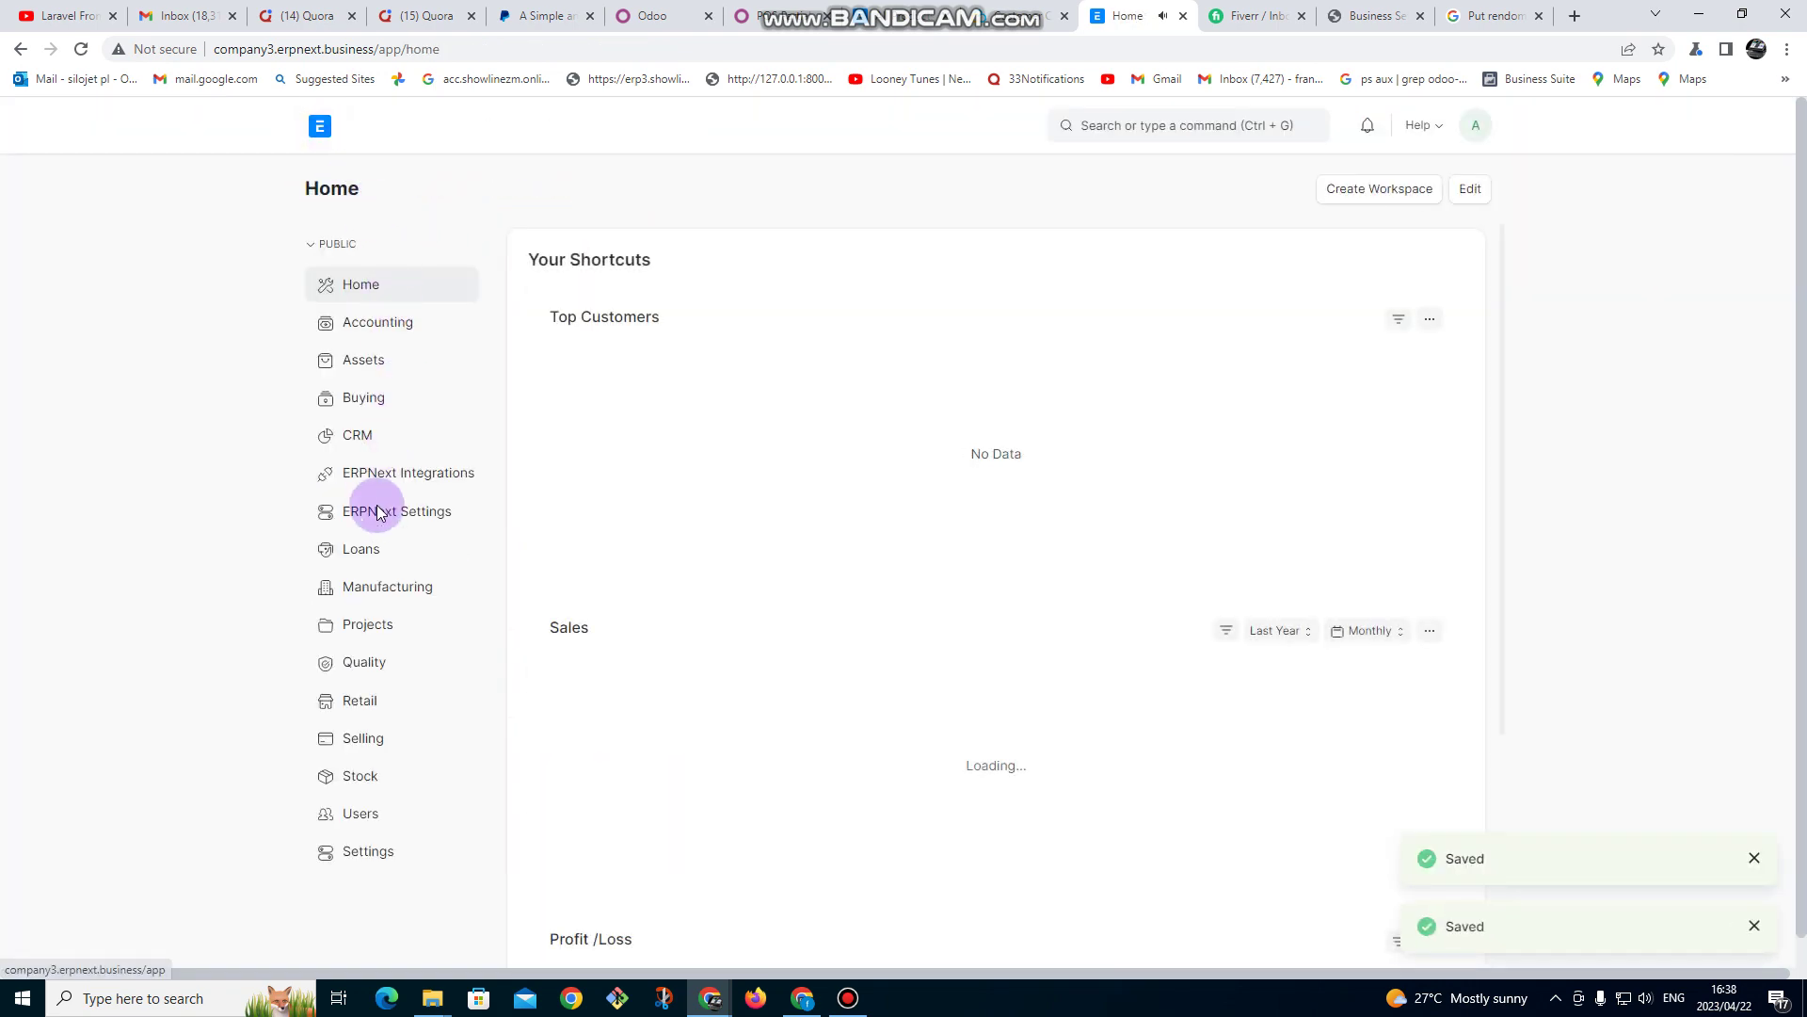
- Start the Red Metallic Paint work order for quantity 10 and attempt saving the transfer entry
click(395, 602)
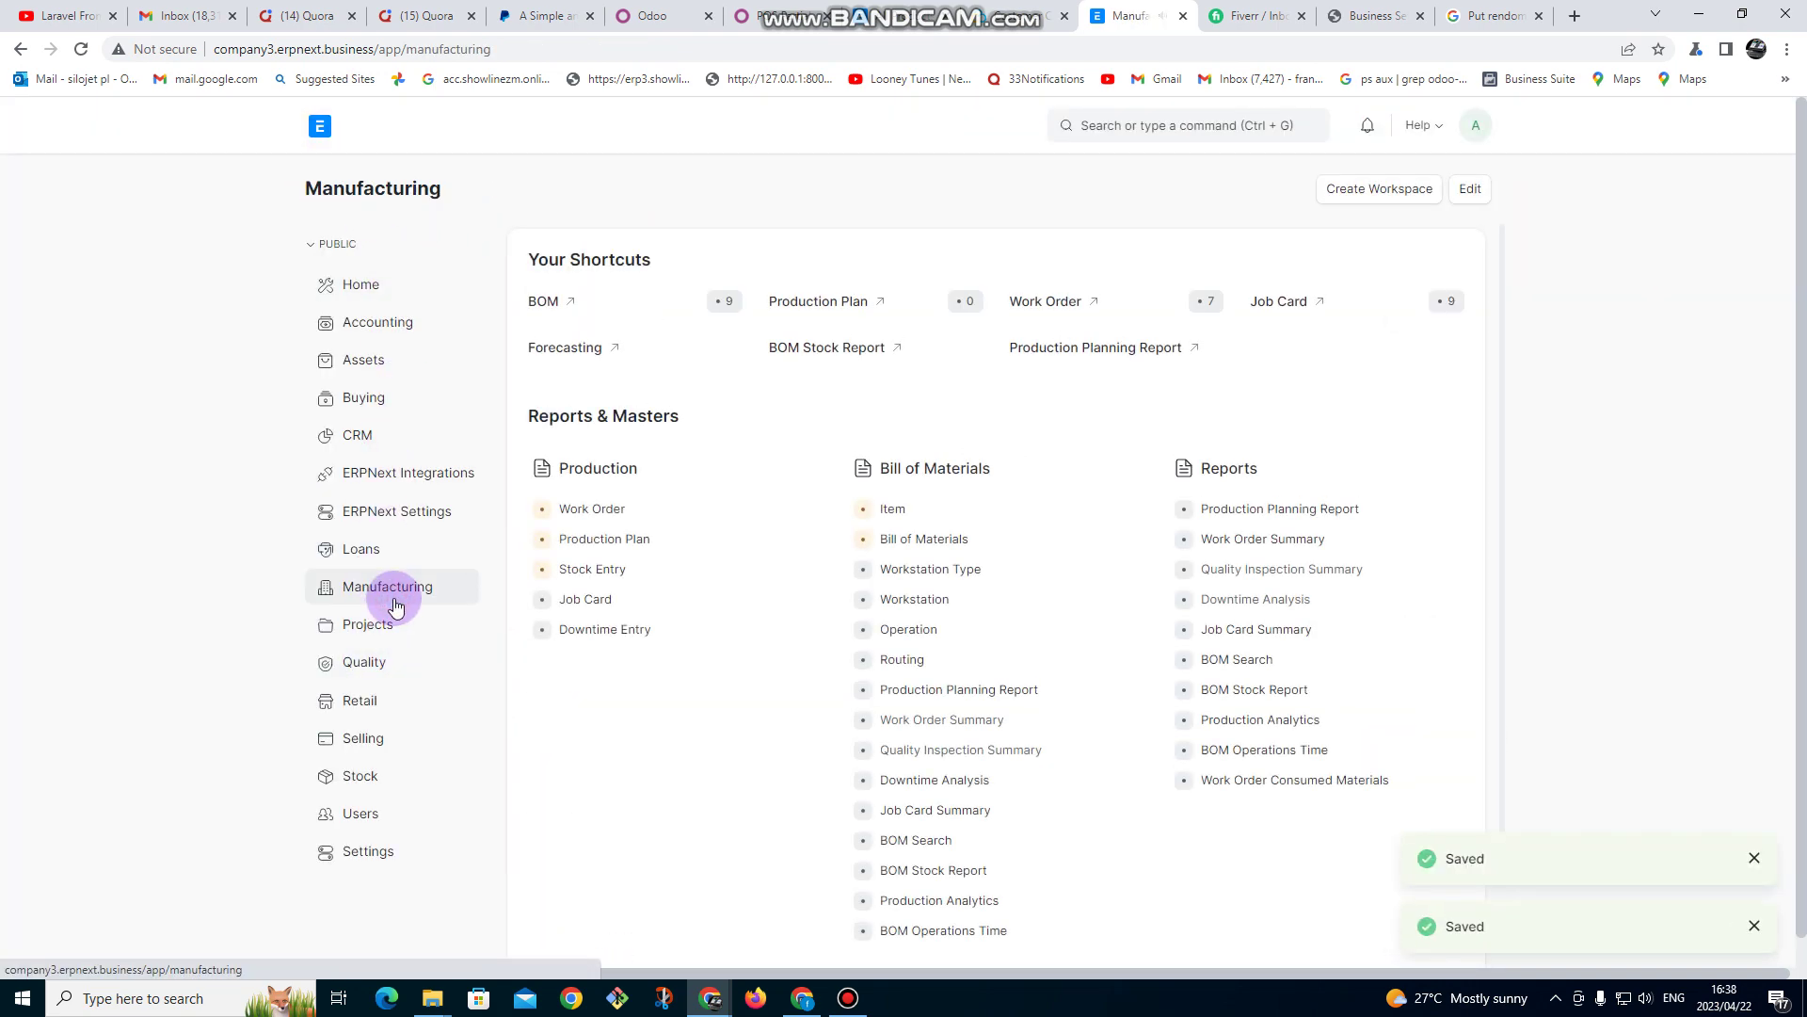
click(1071, 302)
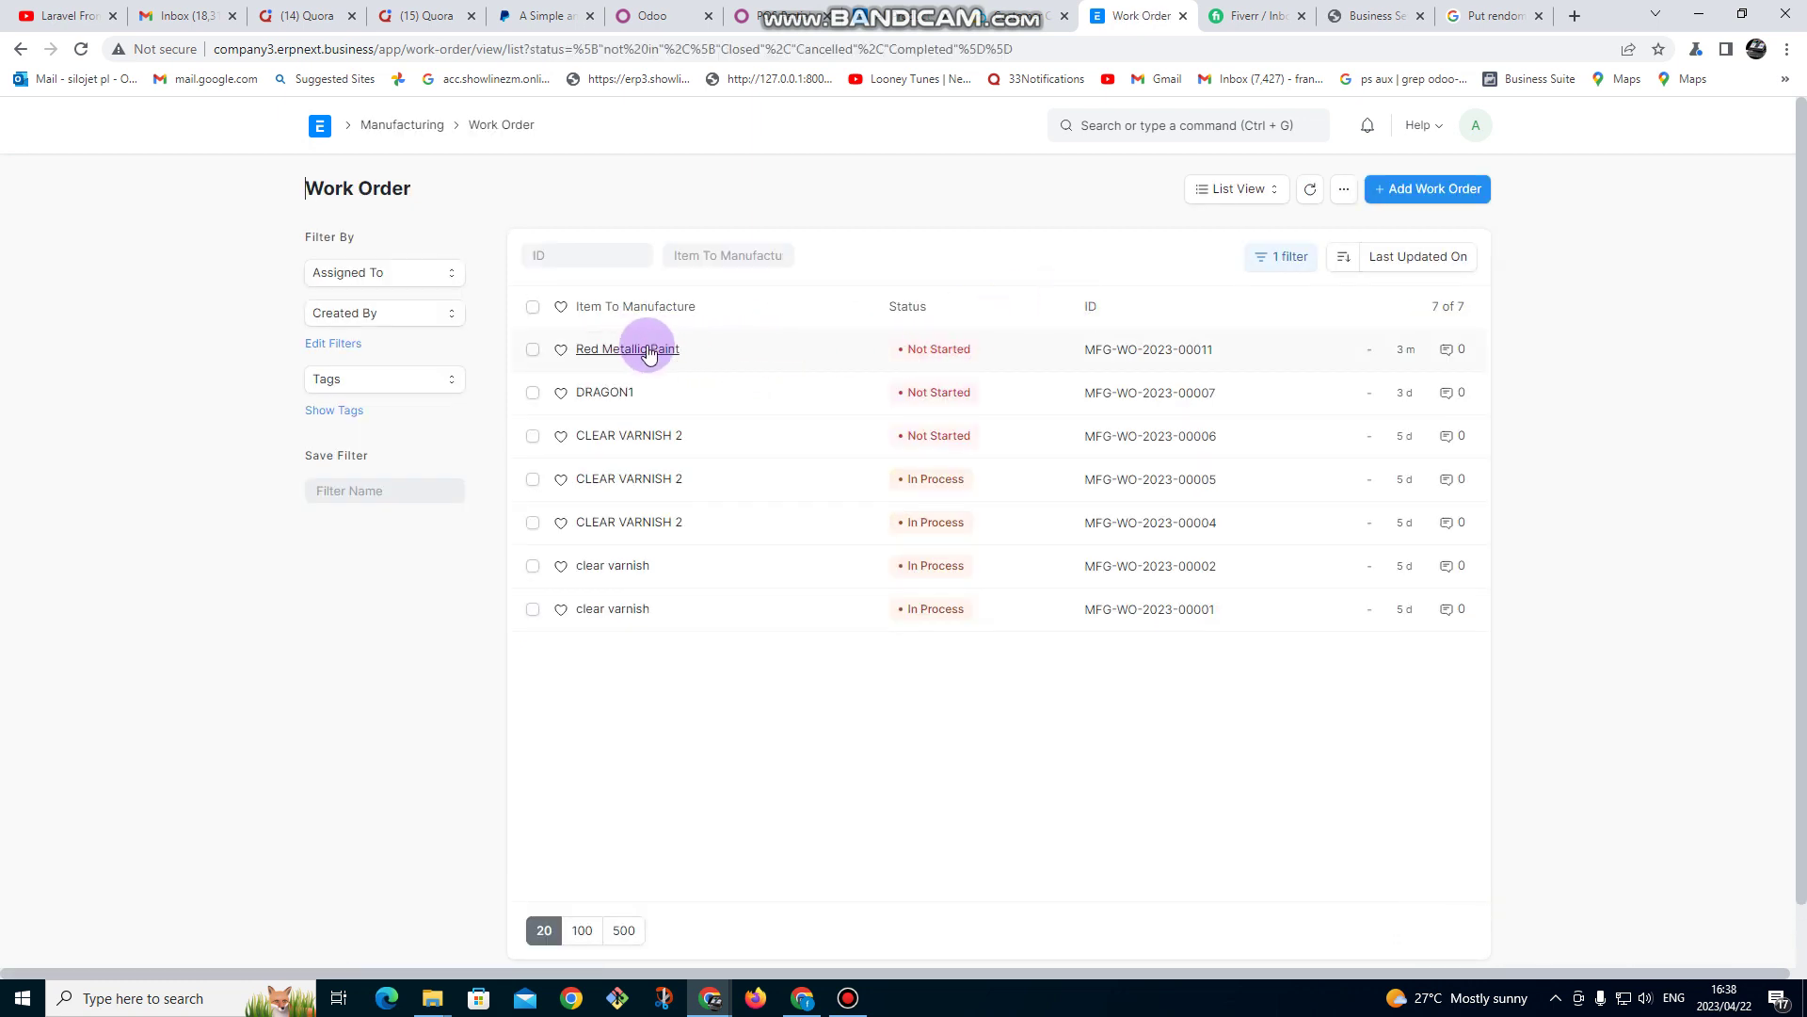
click(652, 350)
click(1148, 192)
click(1121, 333)
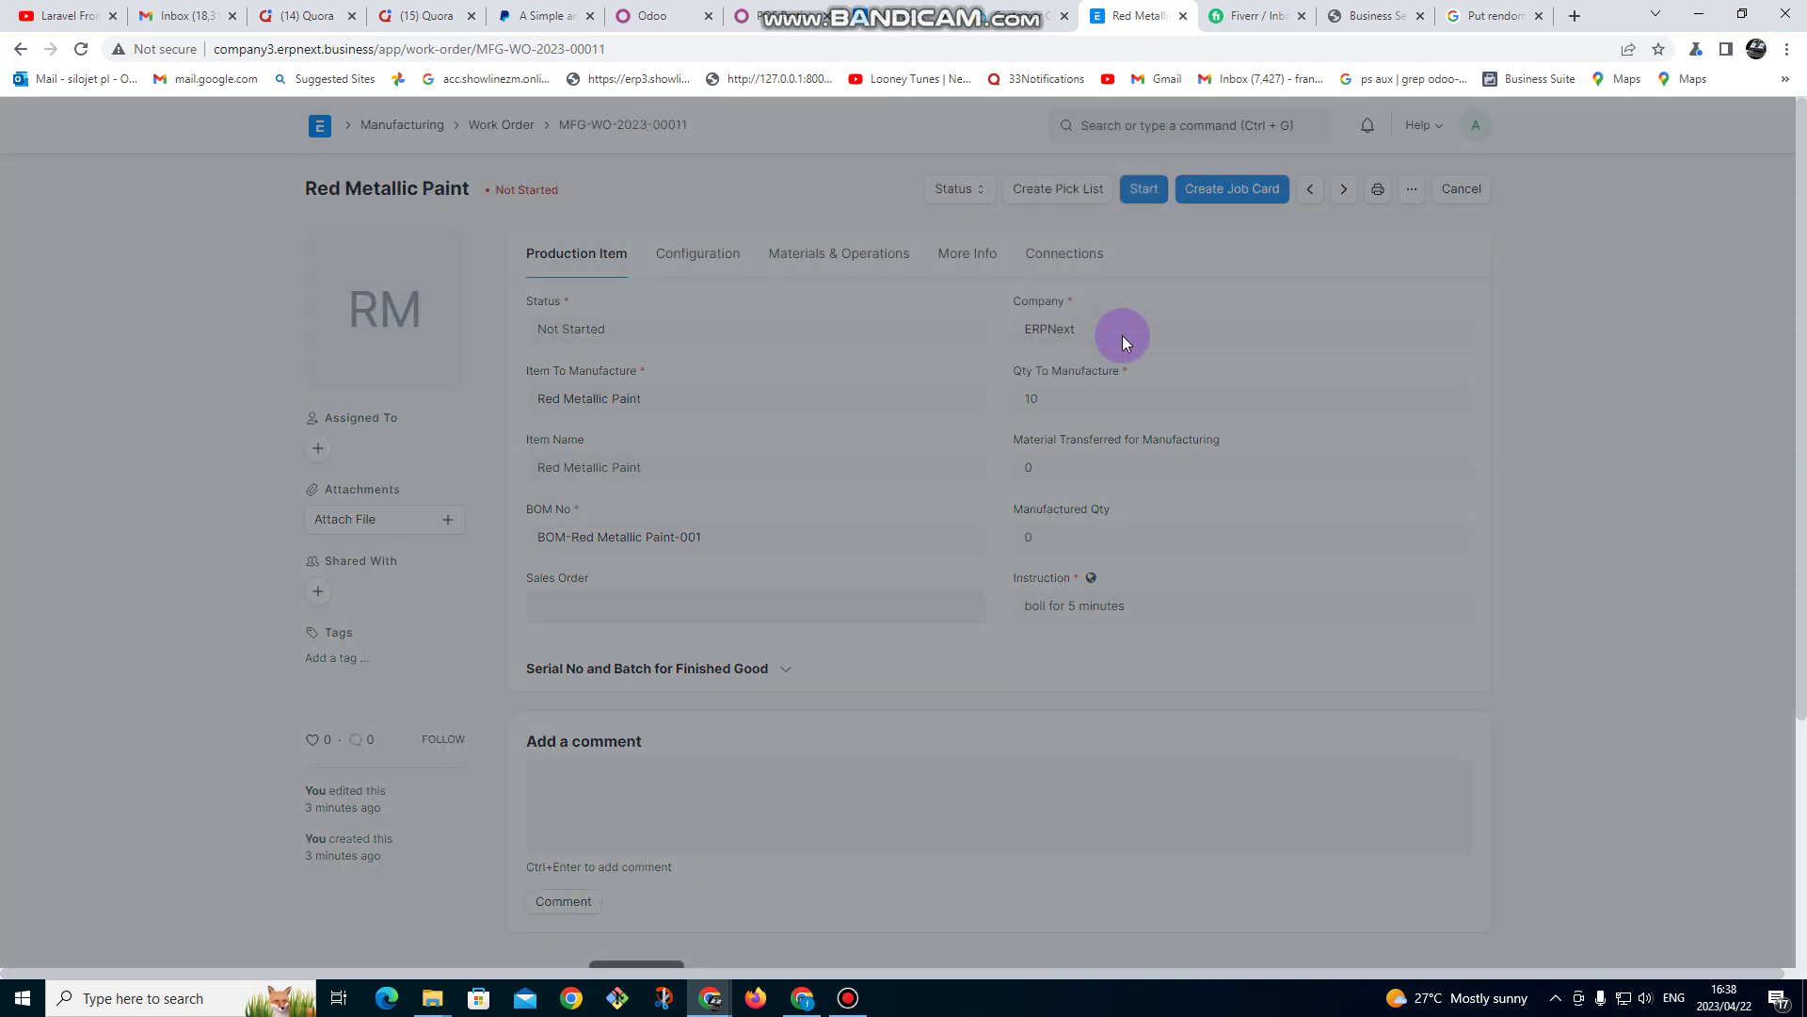
click(1472, 189)
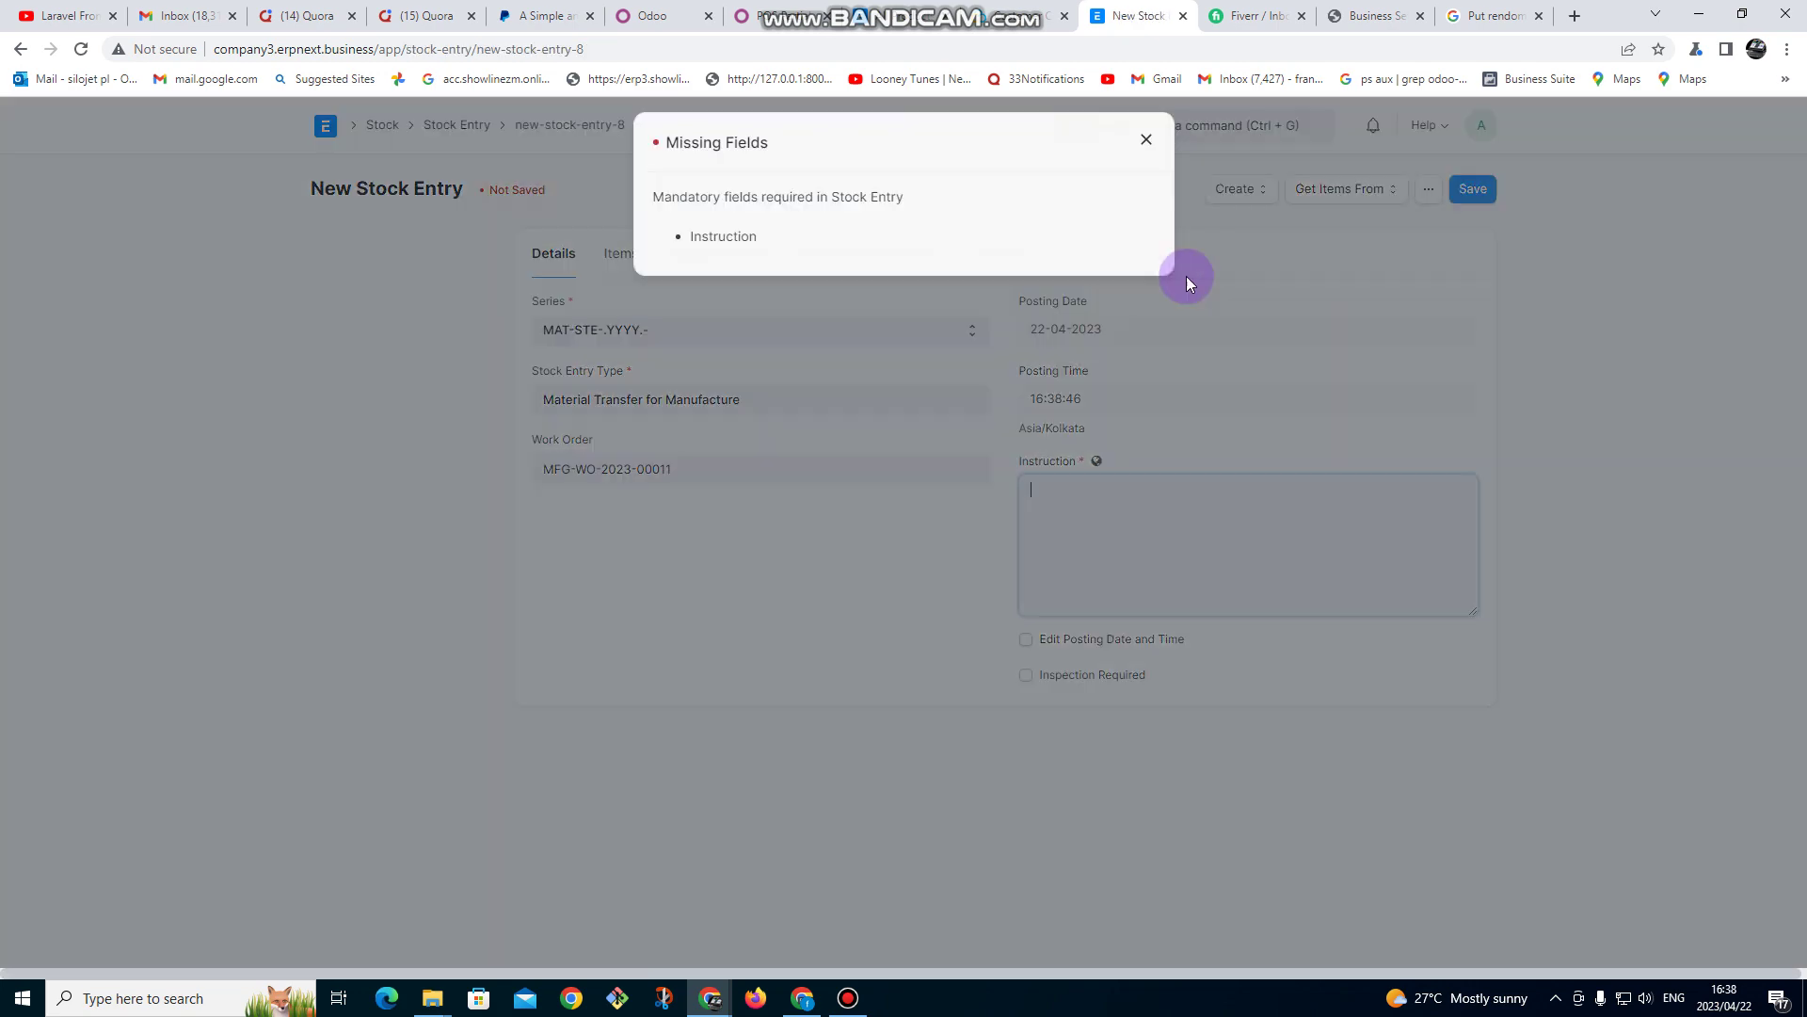
click(1148, 144)
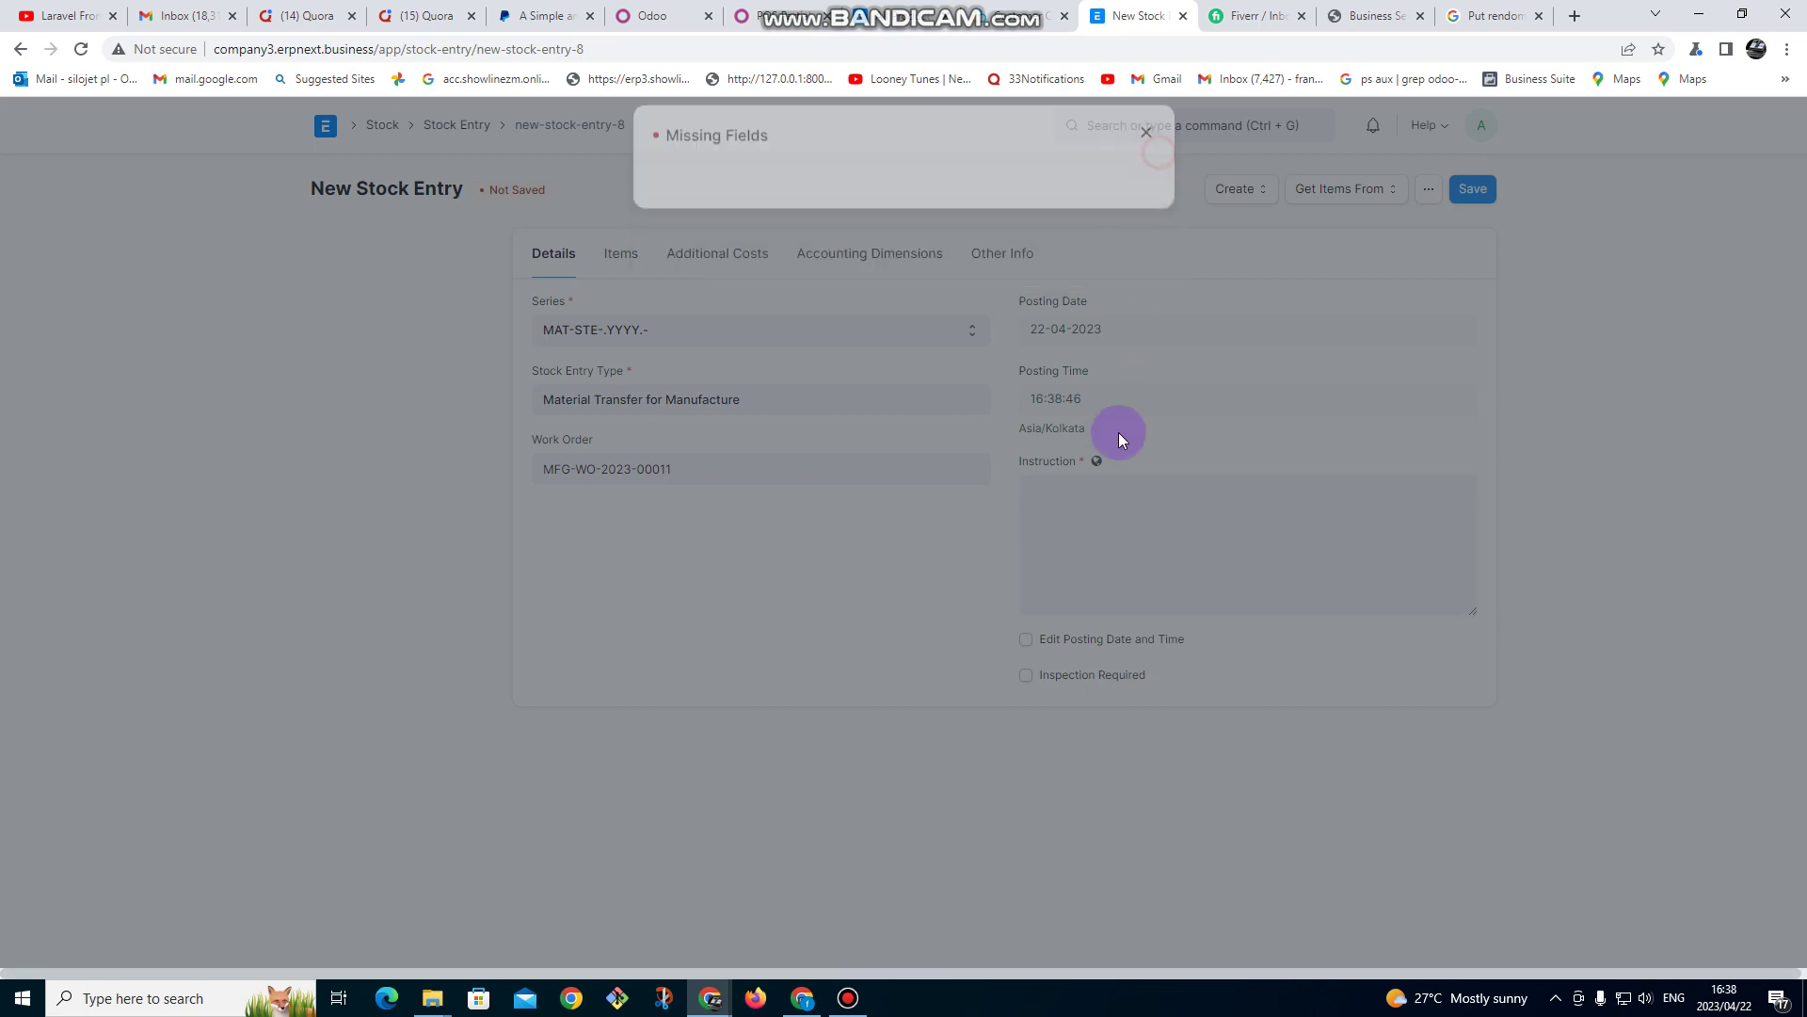